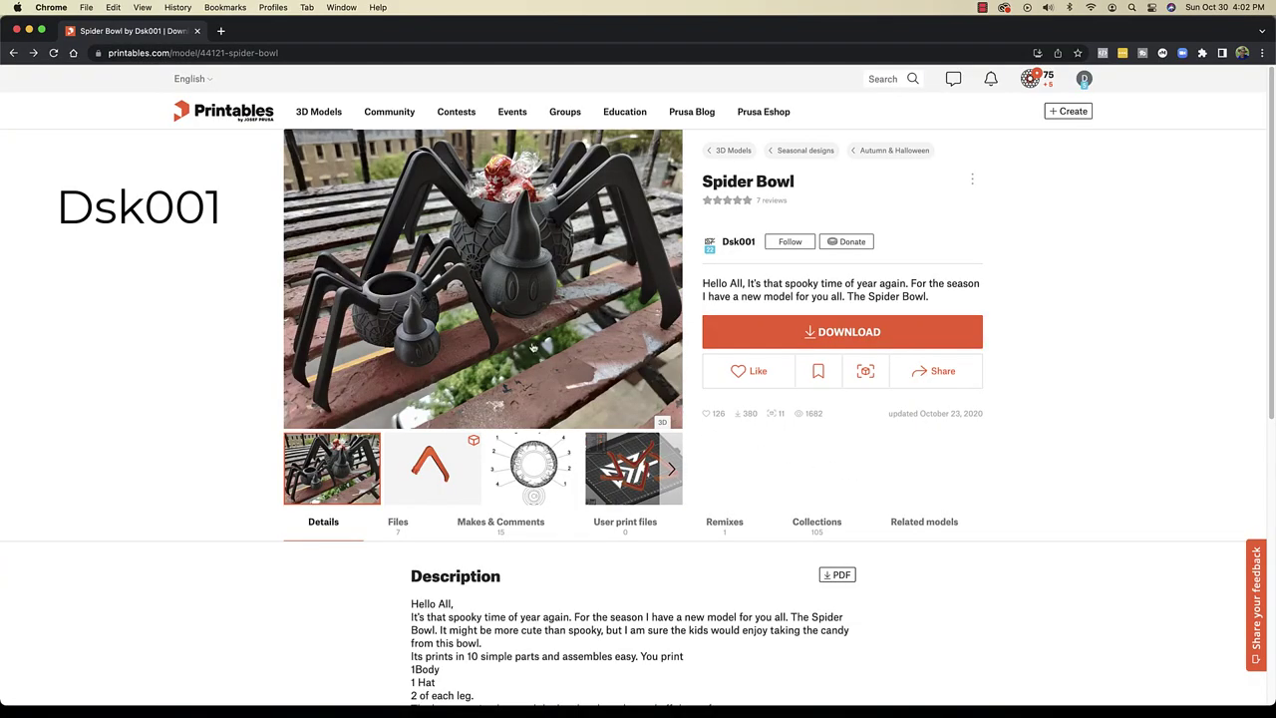
{"action": "left_click", "coordinate": [489, 299]}
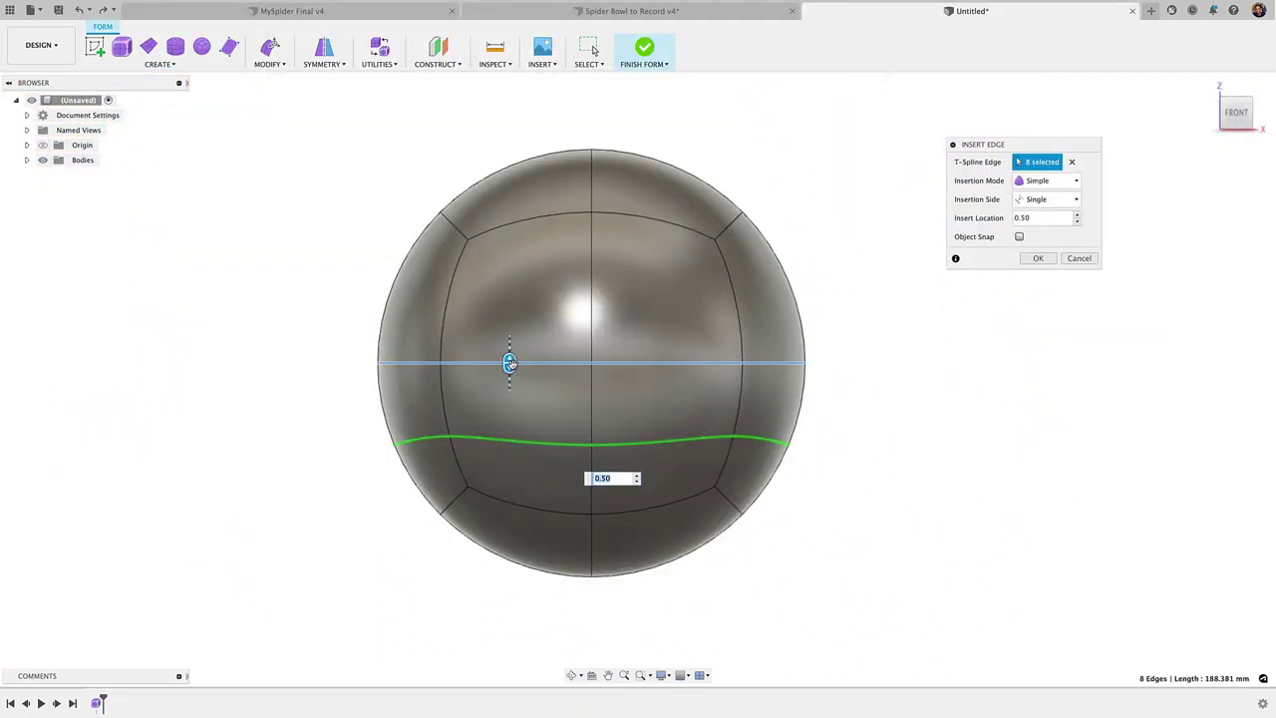
- Insert an edge loop at location 0.883 below the sphere's equator and move the bottom portion of the sphere slightly upward
{"action": "left_click_drag", "start_coordinate": [508, 363], "coordinate": [521, 427]}
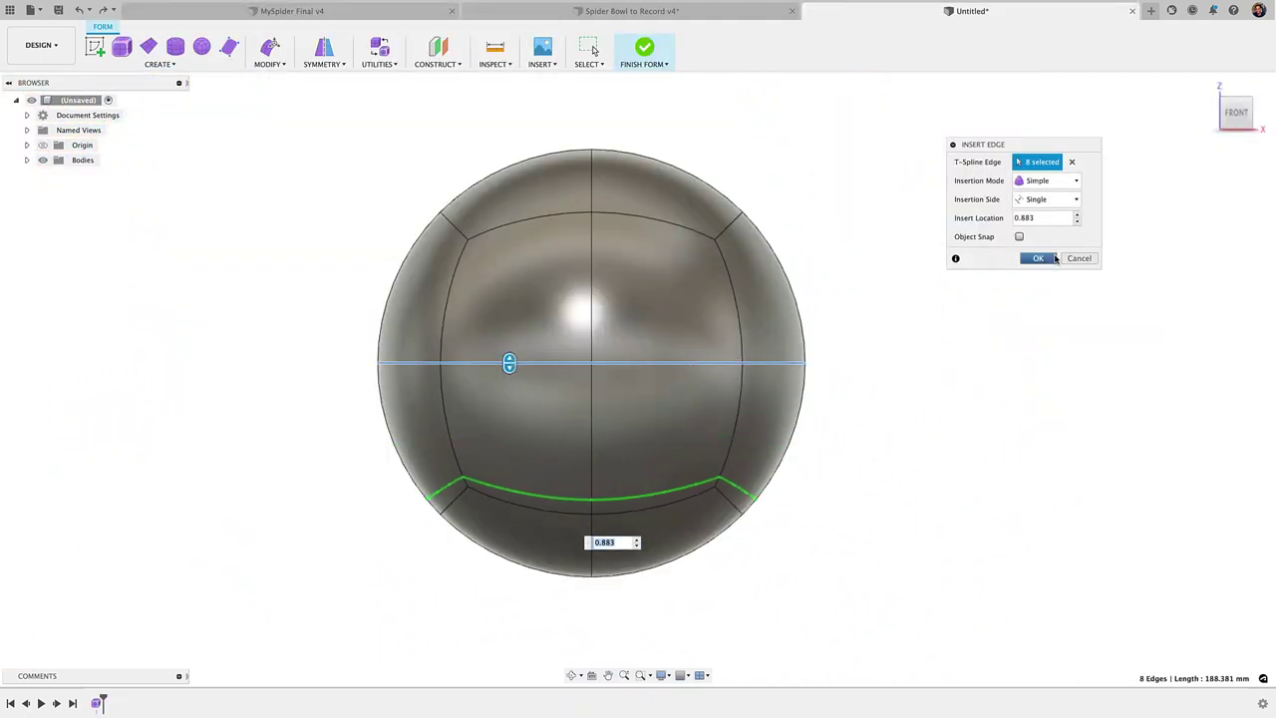
{"action": "left_click", "coordinate": [1038, 258]}
{"action": "left_click_drag", "start_coordinate": [356, 469], "coordinate": [855, 608]}
{"action": "key", "text": "m"}
{"action": "left_click_drag", "start_coordinate": [598, 475], "coordinate": [605, 450]}
{"action": "key", "text": "Return"}
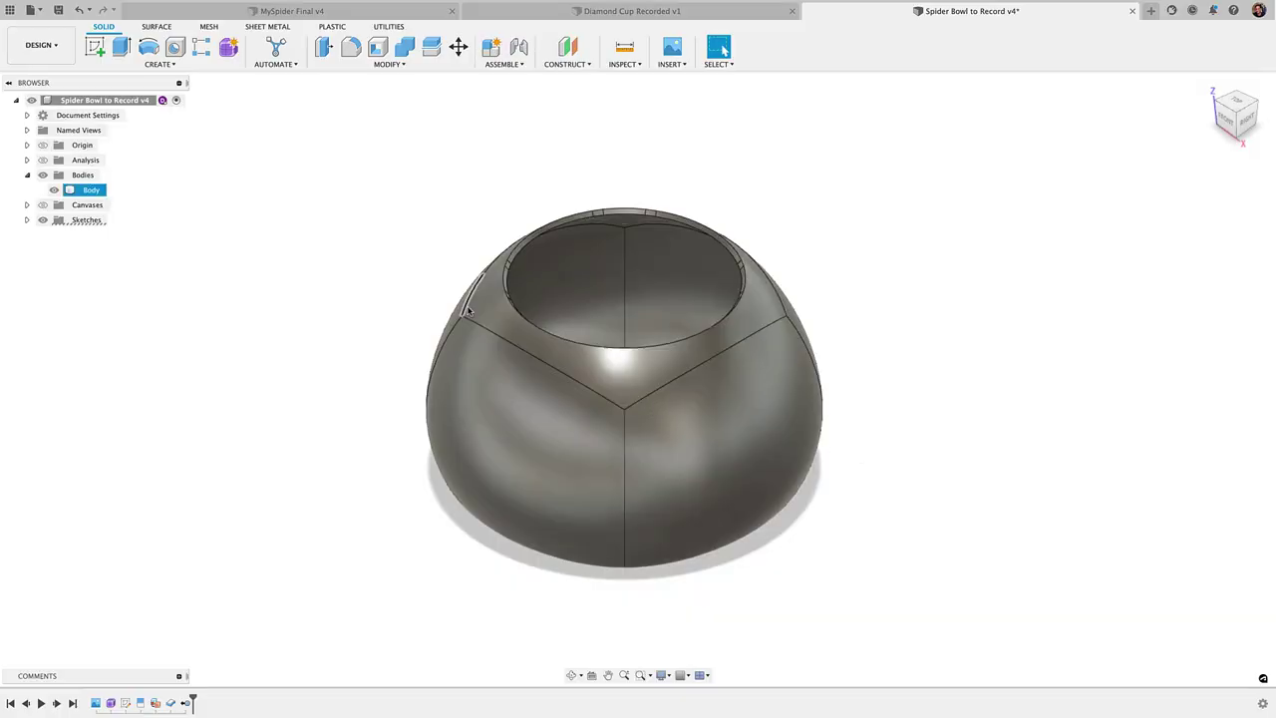
- Start a sketch on the front plane and project the front face of the bowl body into it
{"action": "left_click", "coordinate": [94, 47]}
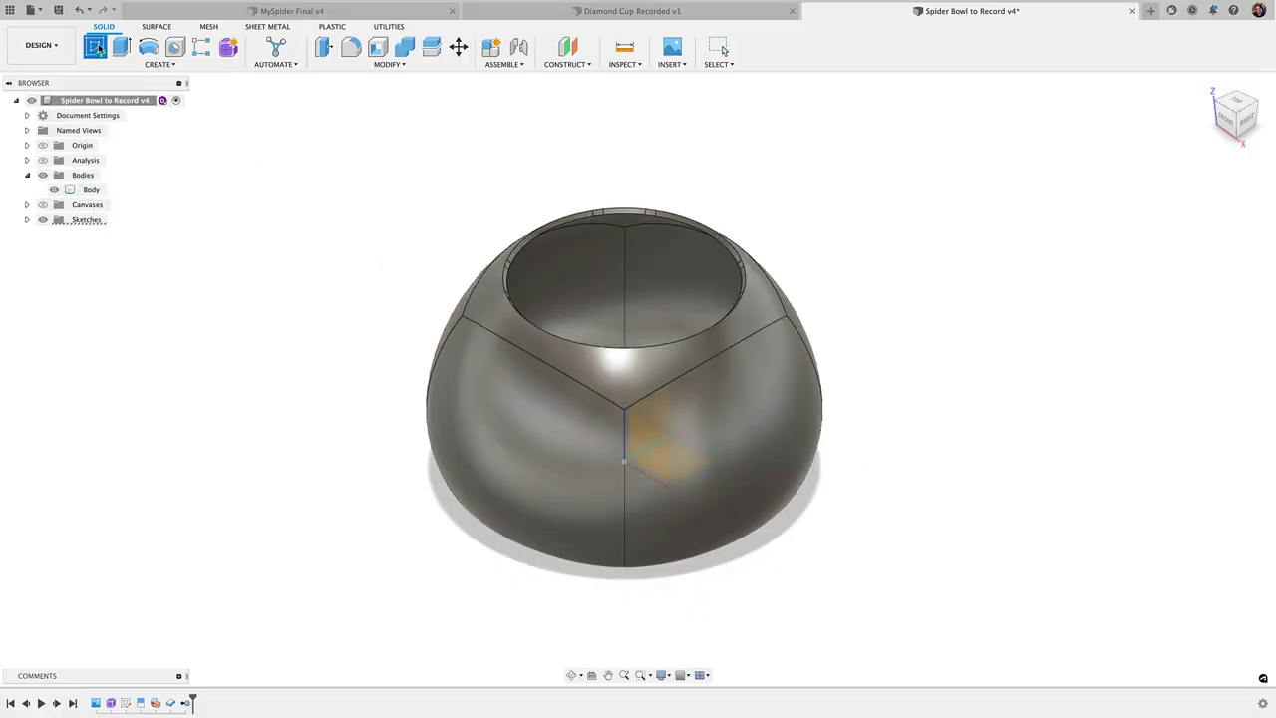
{"action": "left_click", "coordinate": [651, 447]}
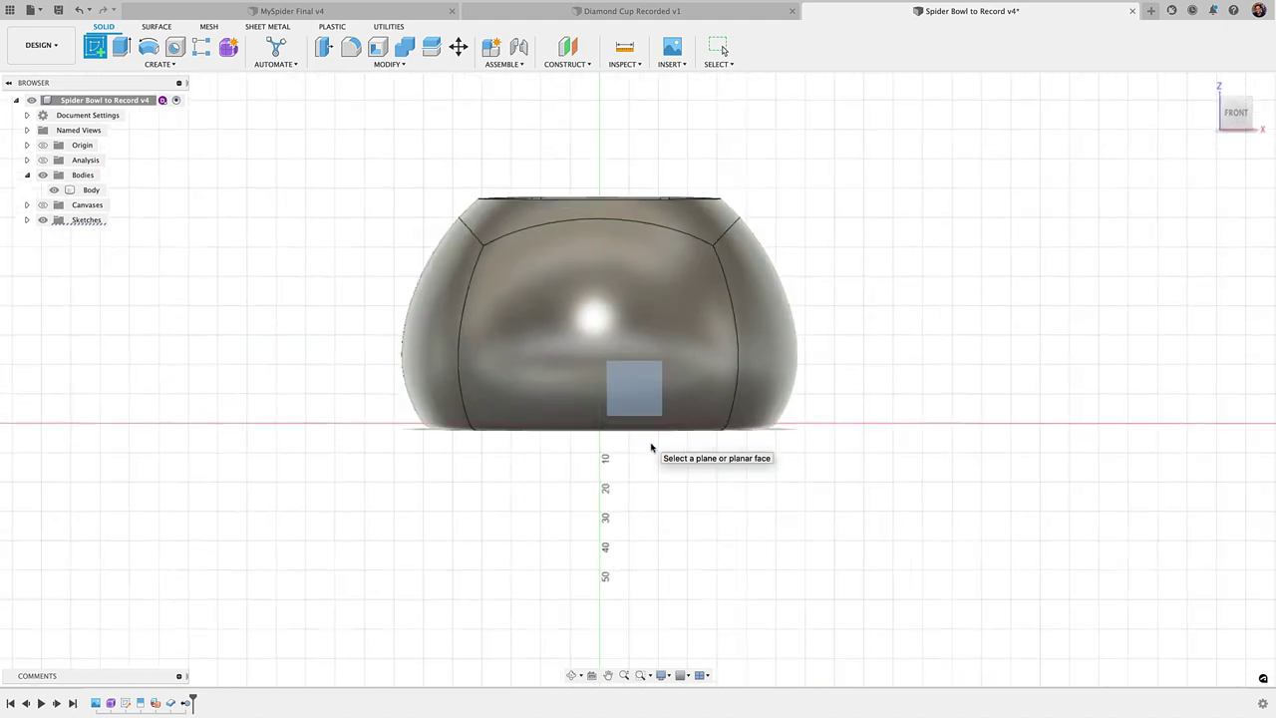
{"action": "scroll", "coordinate": [557, 397], "scroll_direction": "down", "scroll_amount": 5}
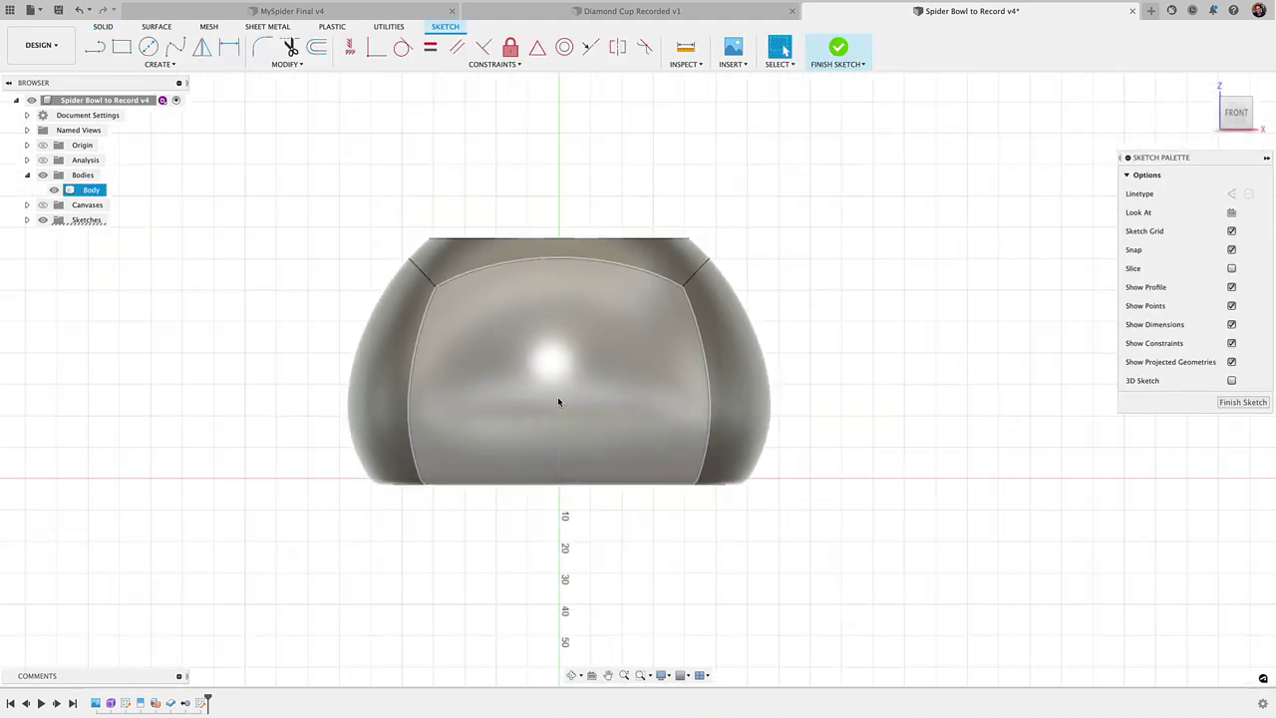
{"action": "key", "text": "p"}
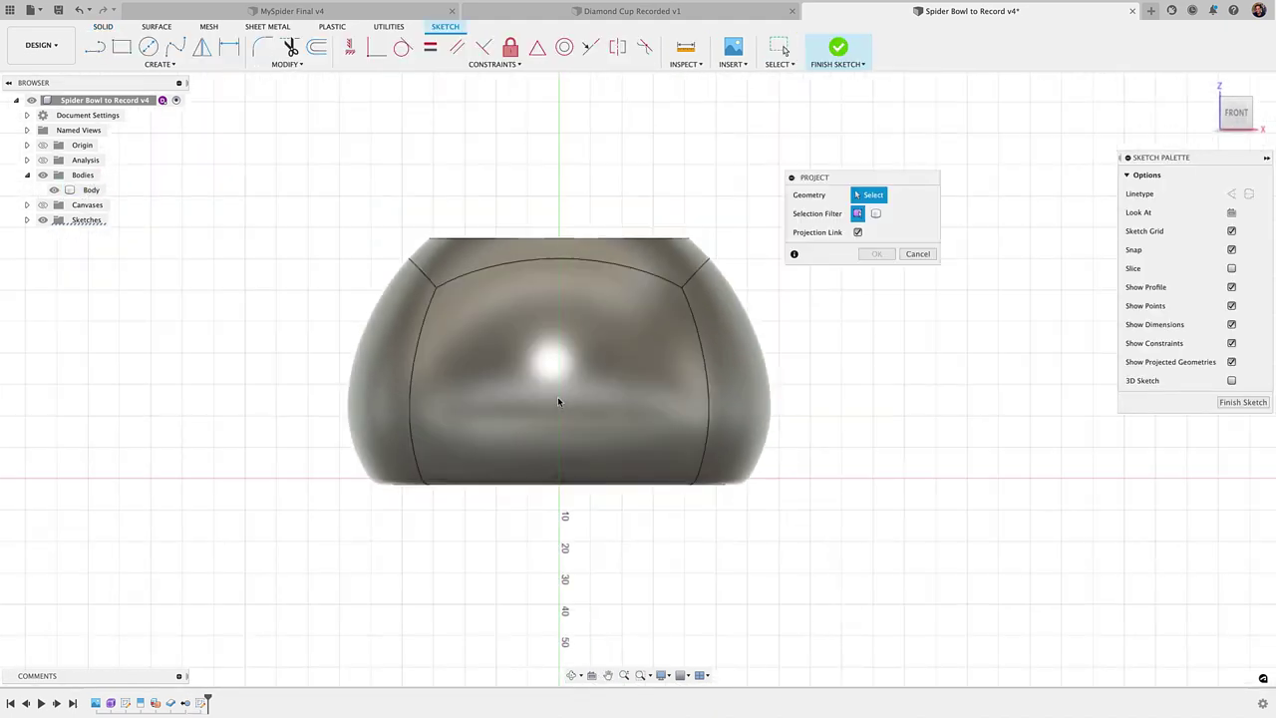
{"action": "left_click", "coordinate": [557, 329]}
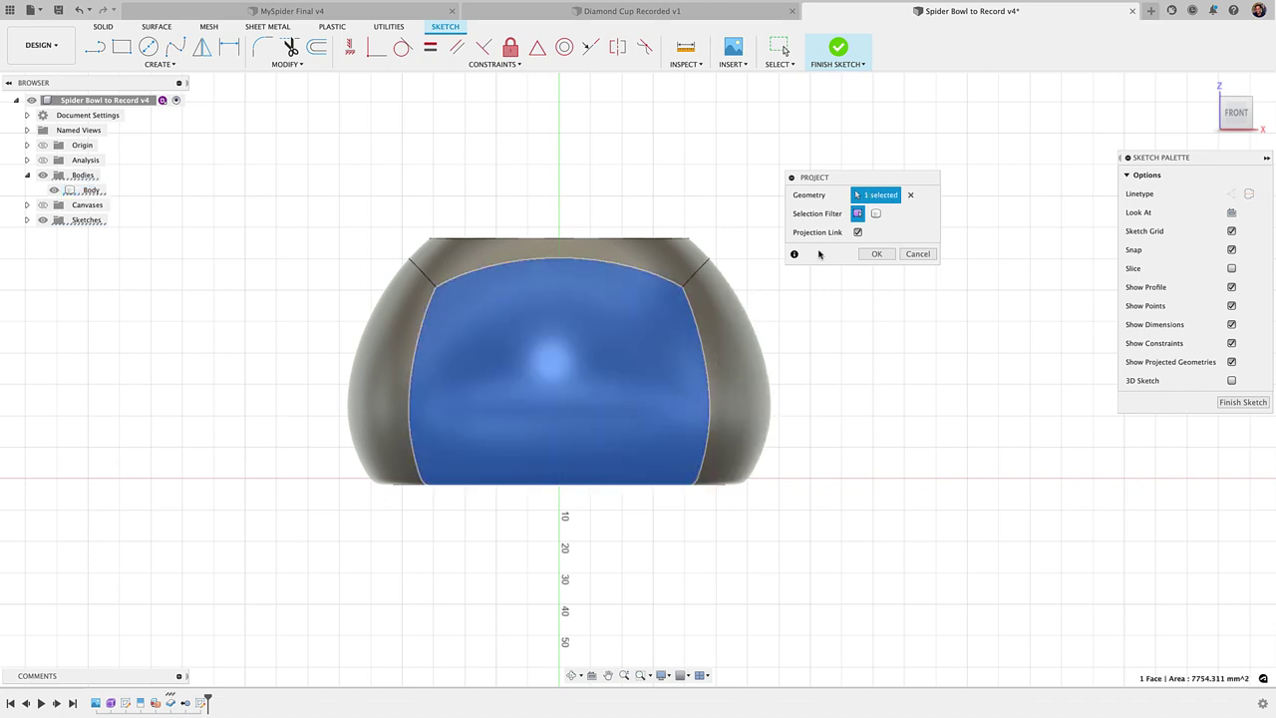
{"action": "left_click", "coordinate": [876, 253]}
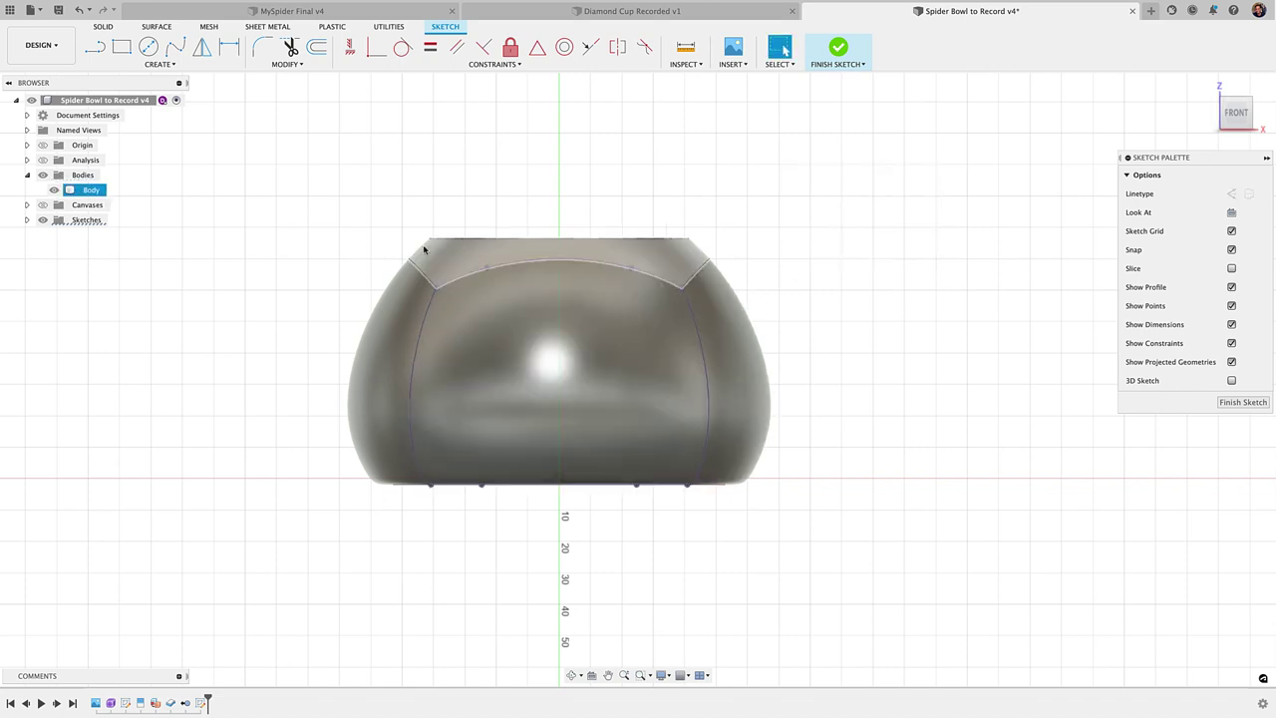
- Hide the bowl body and draw a 60 mm diameter circle inside the projected outline
{"action": "left_click", "coordinate": [54, 189]}
{"action": "scroll", "coordinate": [408, 319], "scroll_direction": "up", "scroll_amount": 2}
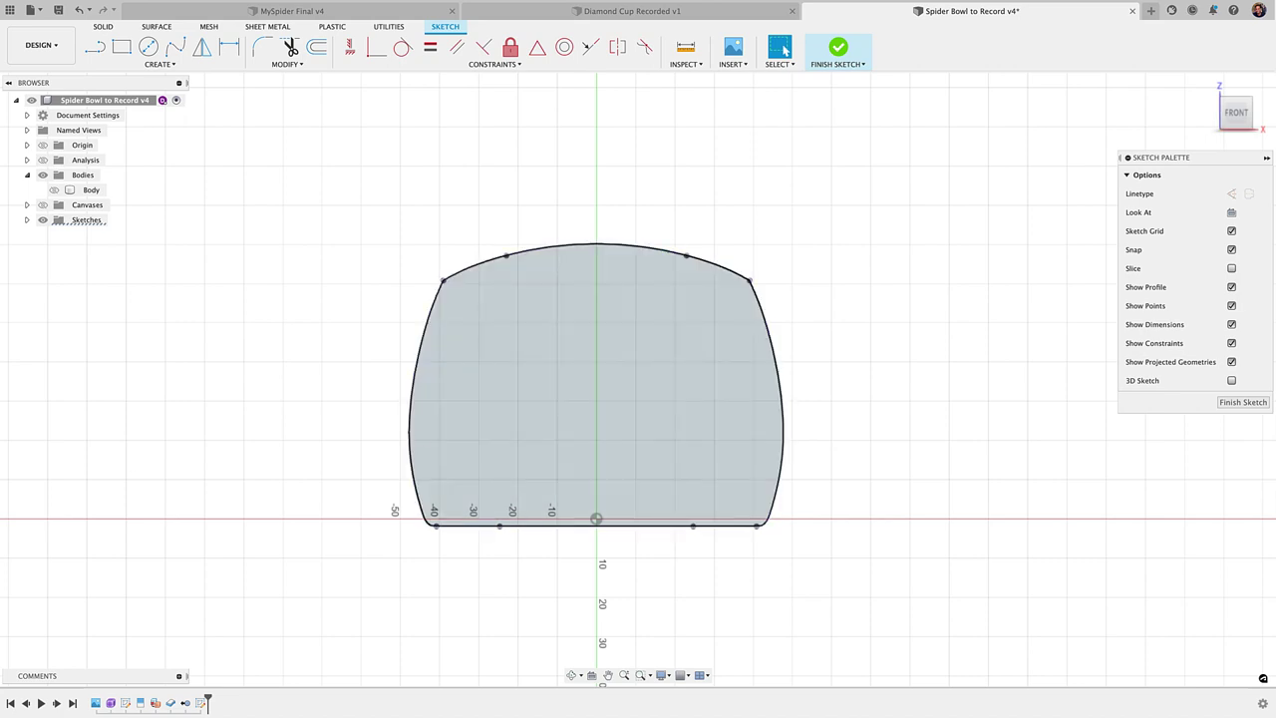
{"action": "scroll", "coordinate": [681, 460], "scroll_direction": "up", "scroll_amount": 3}
{"action": "scroll", "coordinate": [544, 340], "scroll_direction": "up", "scroll_amount": 2}
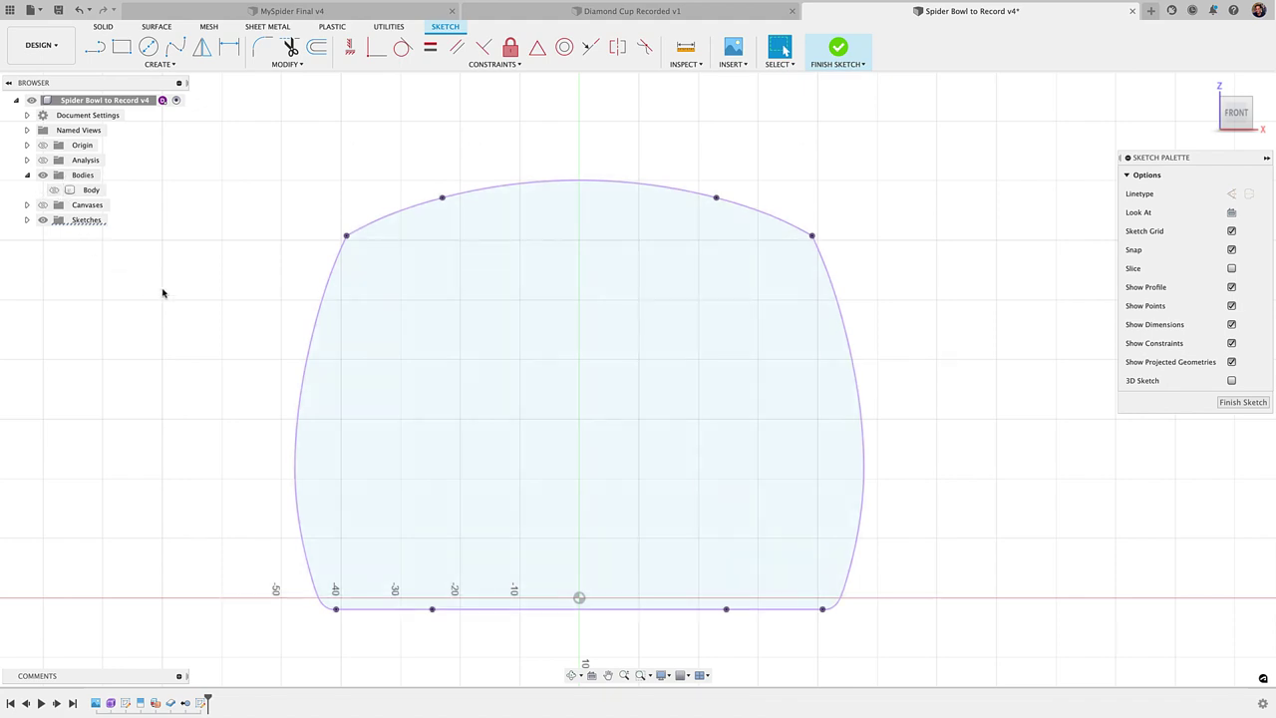
{"action": "key", "text": "c"}
{"action": "left_click", "coordinate": [587, 404]}
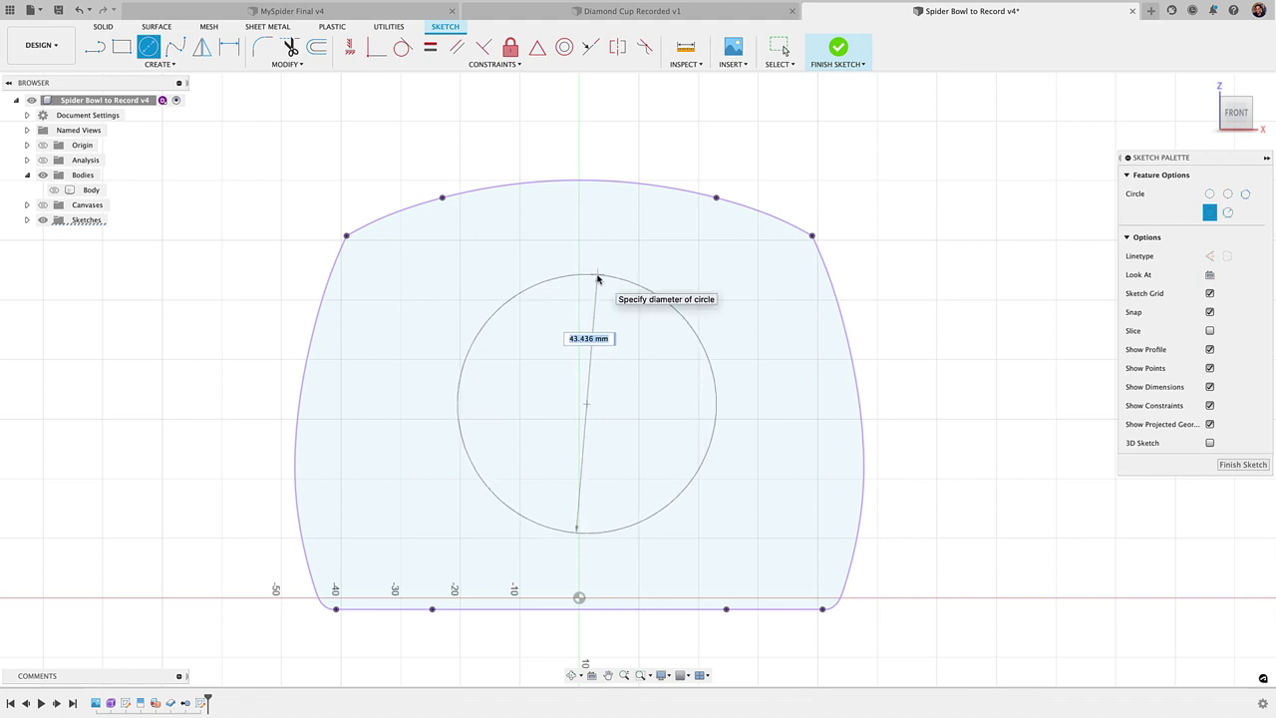
{"action": "type", "text": "60"}
{"action": "key", "text": "Return"}
{"action": "key", "text": "Escape"}
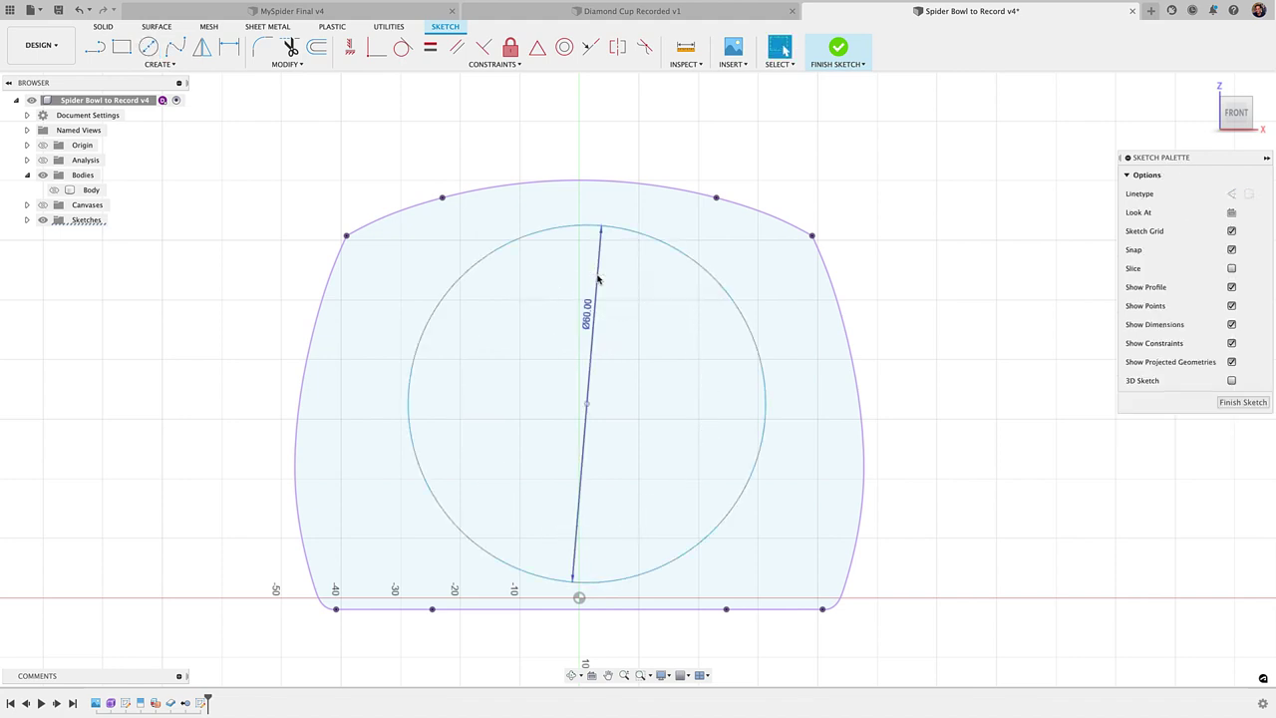
- Constrain the circle's center vertically above the origin, raising it to about 35 mm, and move its diameter dimension clear of the center
{"action": "left_click_drag", "start_coordinate": [580, 411], "coordinate": [587, 405]}
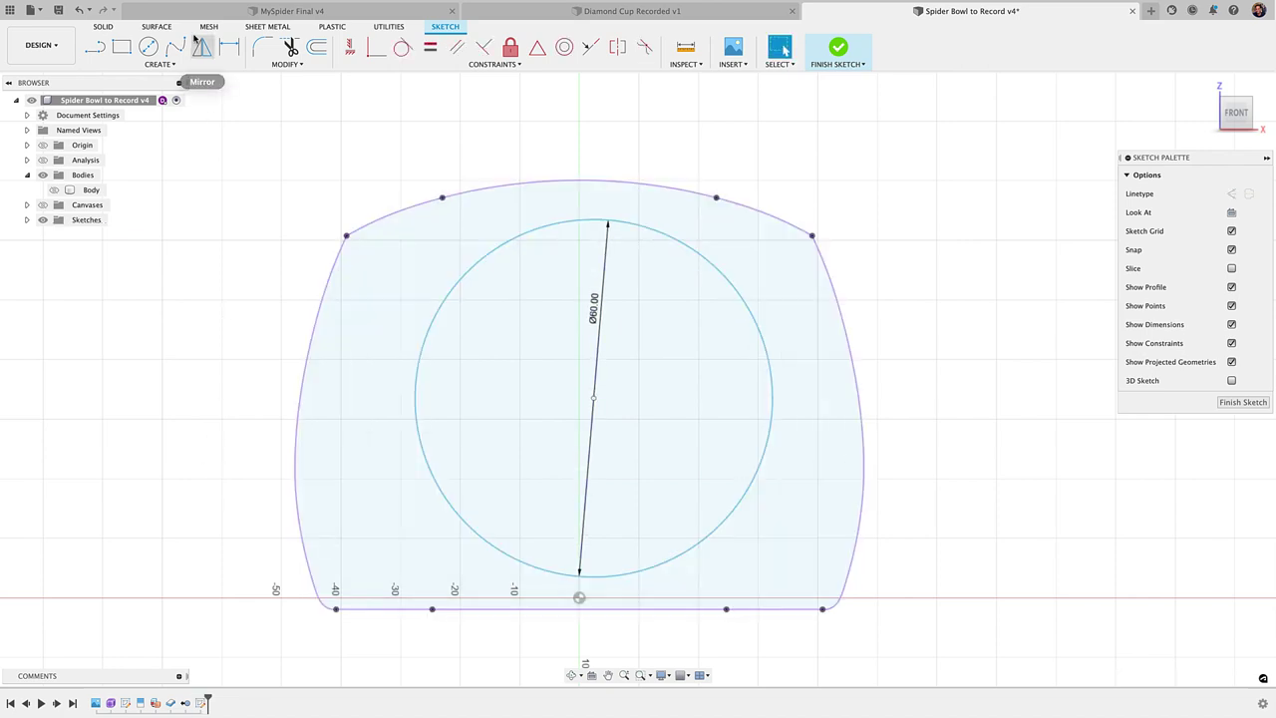
{"action": "left_click", "coordinate": [348, 48]}
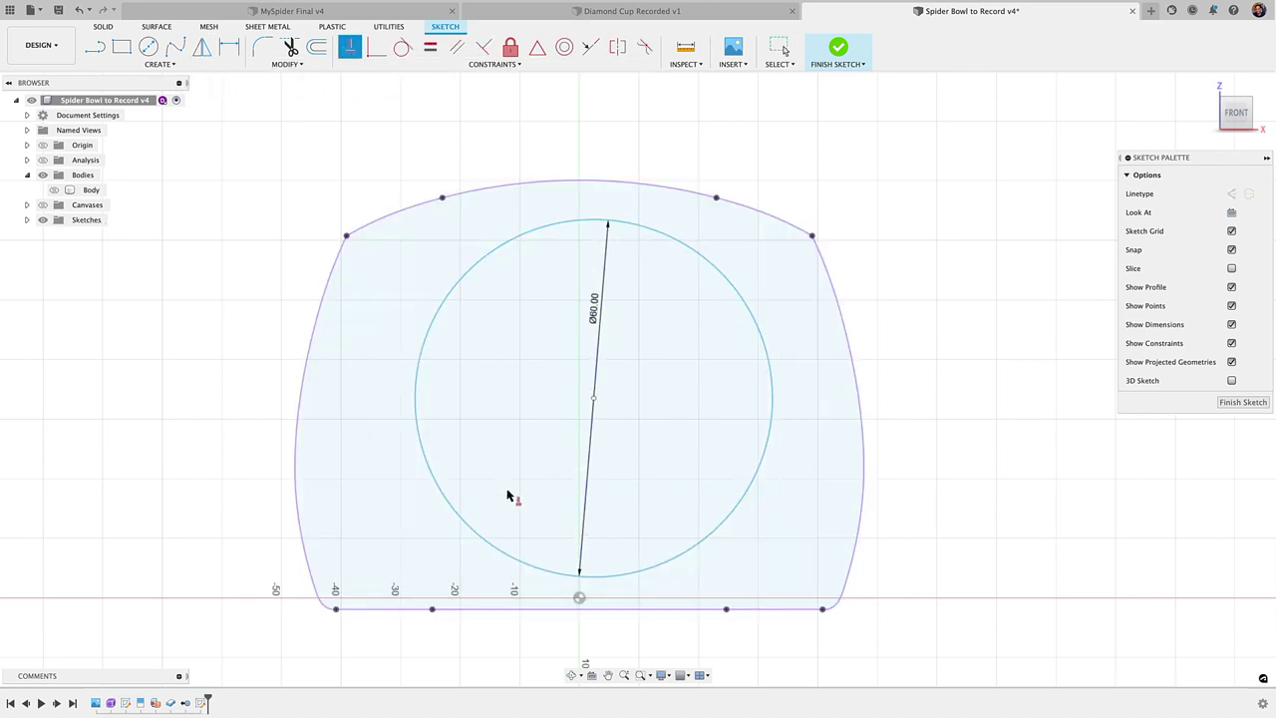
{"action": "left_click", "coordinate": [581, 599]}
{"action": "left_click", "coordinate": [592, 399]}
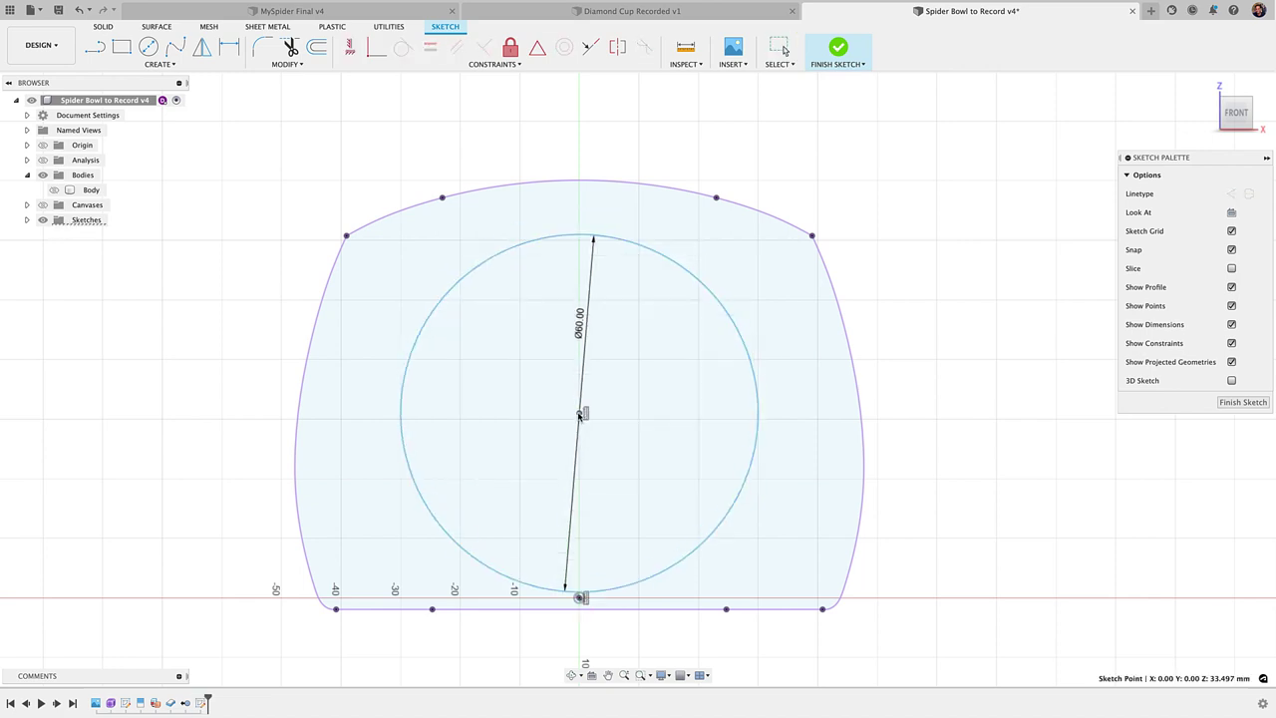
{"action": "left_click_drag", "start_coordinate": [579, 417], "coordinate": [579, 392]}
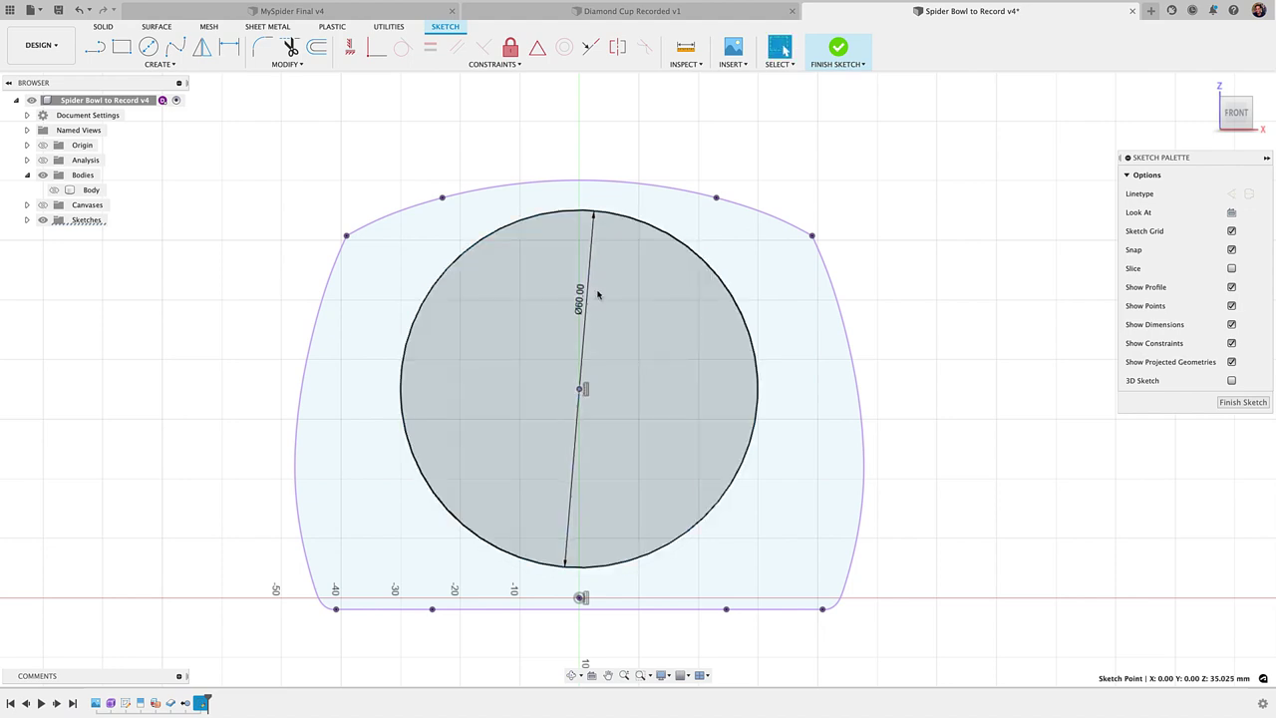
{"action": "left_click_drag", "start_coordinate": [580, 295], "coordinate": [675, 406]}
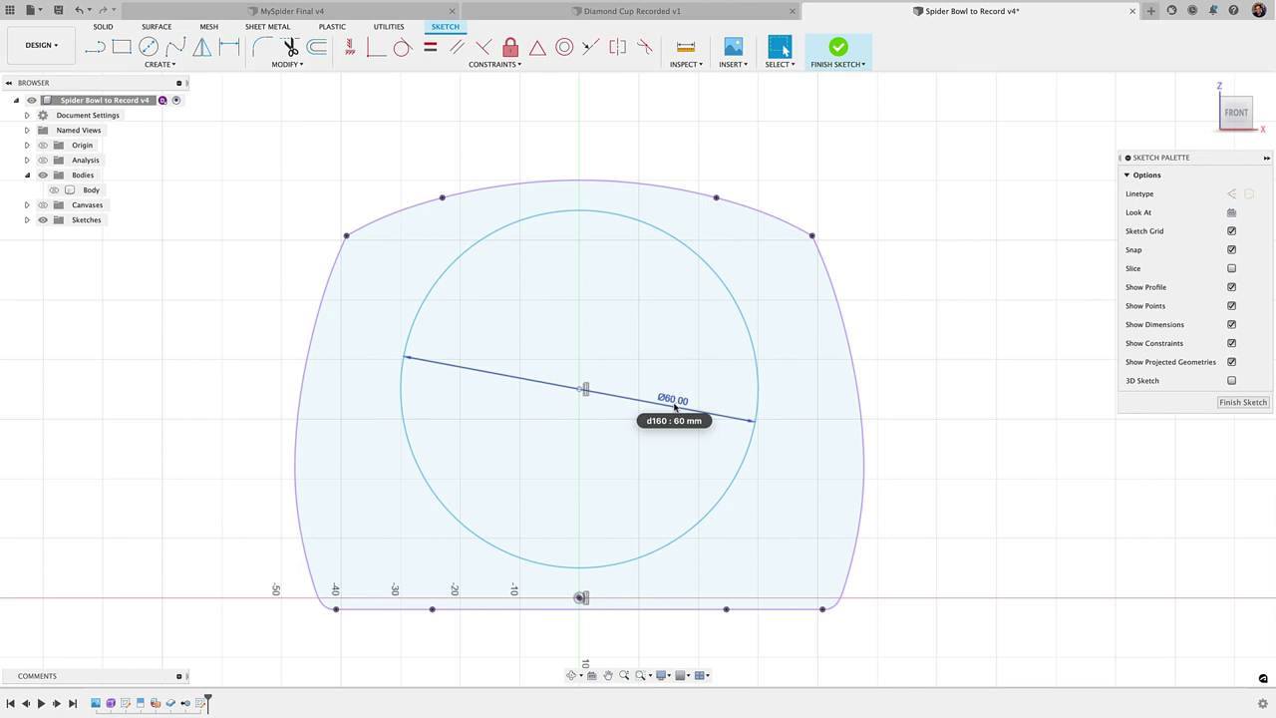
- Add two circles of 40 mm and 20 mm diameter concentric with the 60 mm circle
{"action": "scroll", "coordinate": [662, 371], "scroll_direction": "up", "scroll_amount": 4}
{"action": "scroll", "coordinate": [662, 372], "scroll_direction": "down", "scroll_amount": 3}
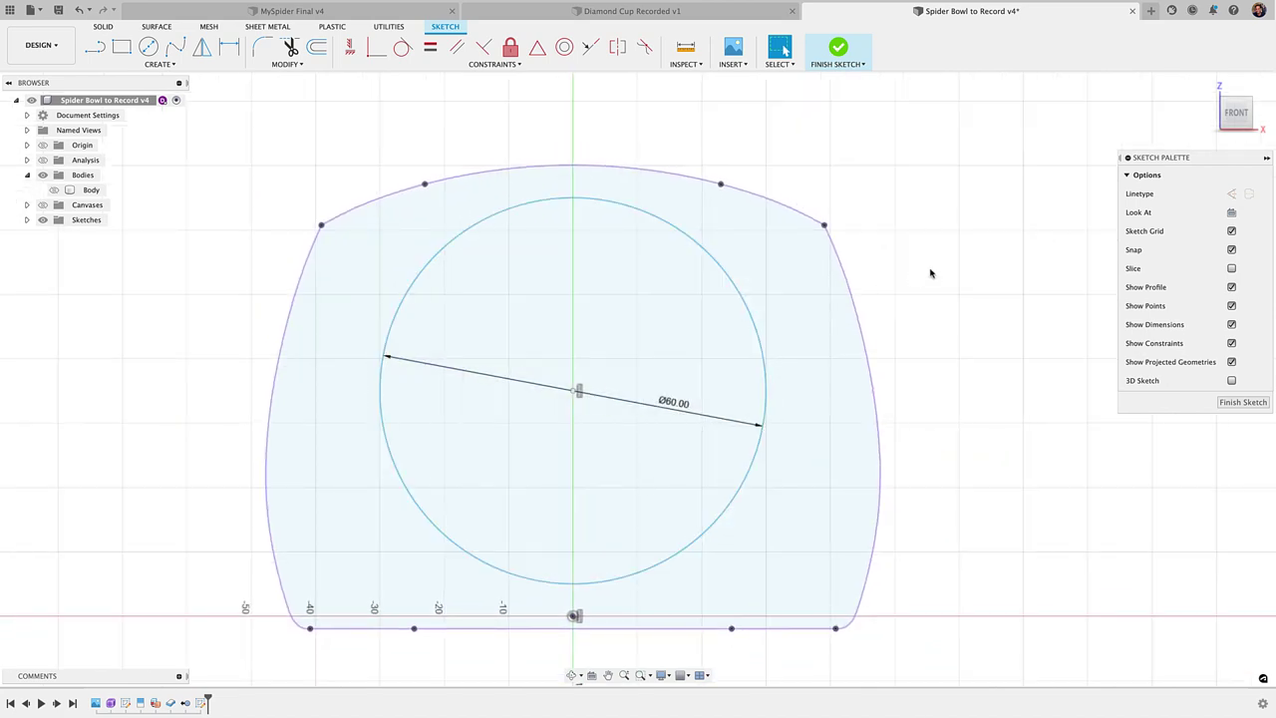
{"action": "middle_click_drag", "start_coordinate": [681, 356], "coordinate": [687, 344]}
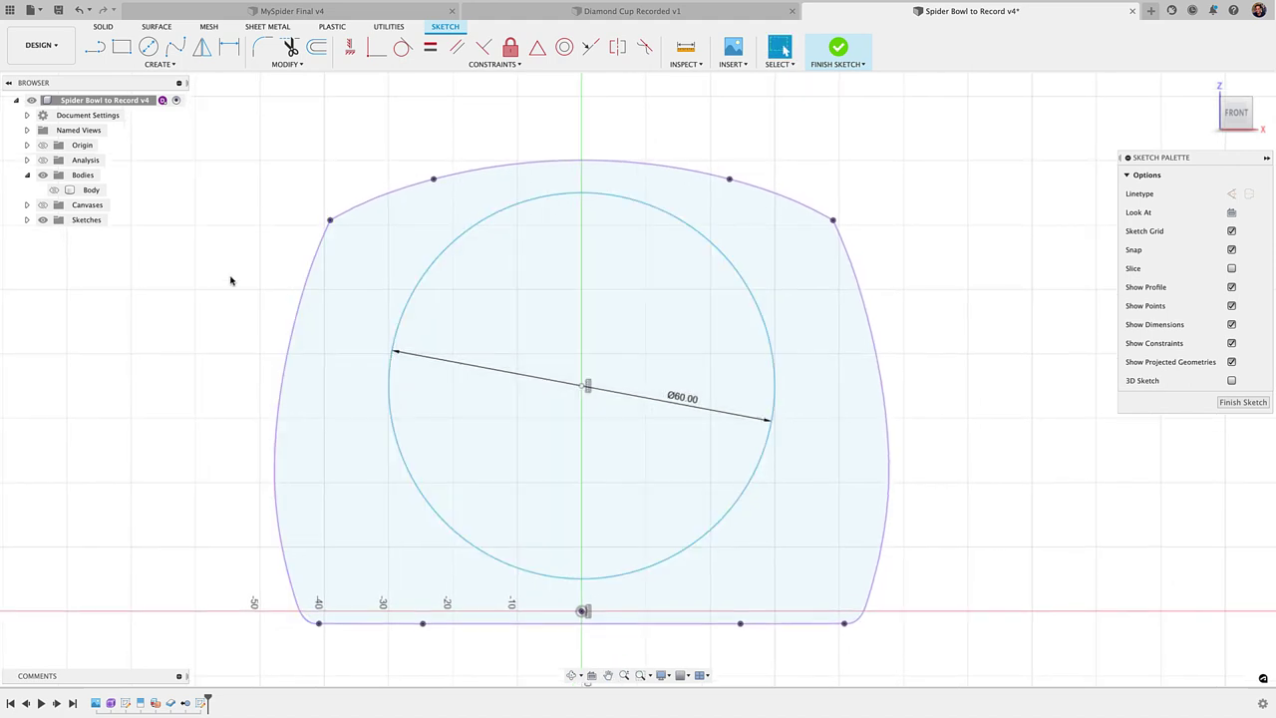
{"action": "key", "text": "c"}
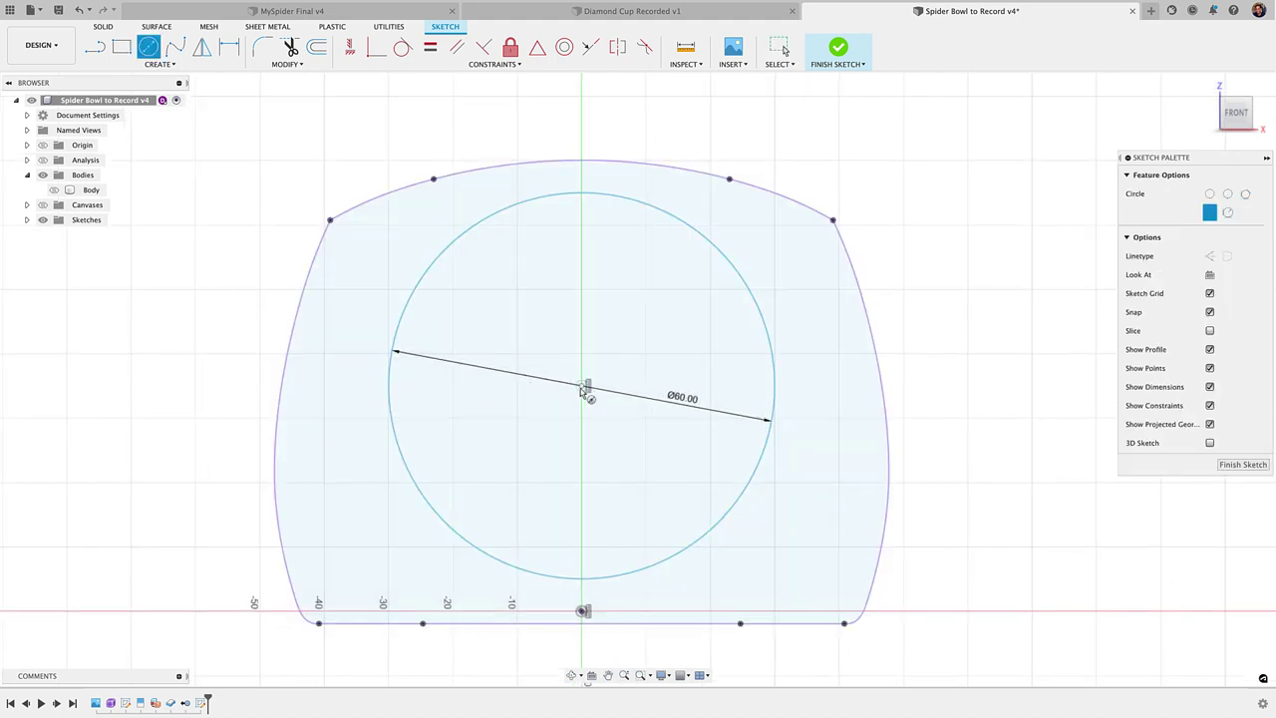
{"action": "left_click", "coordinate": [584, 387]}
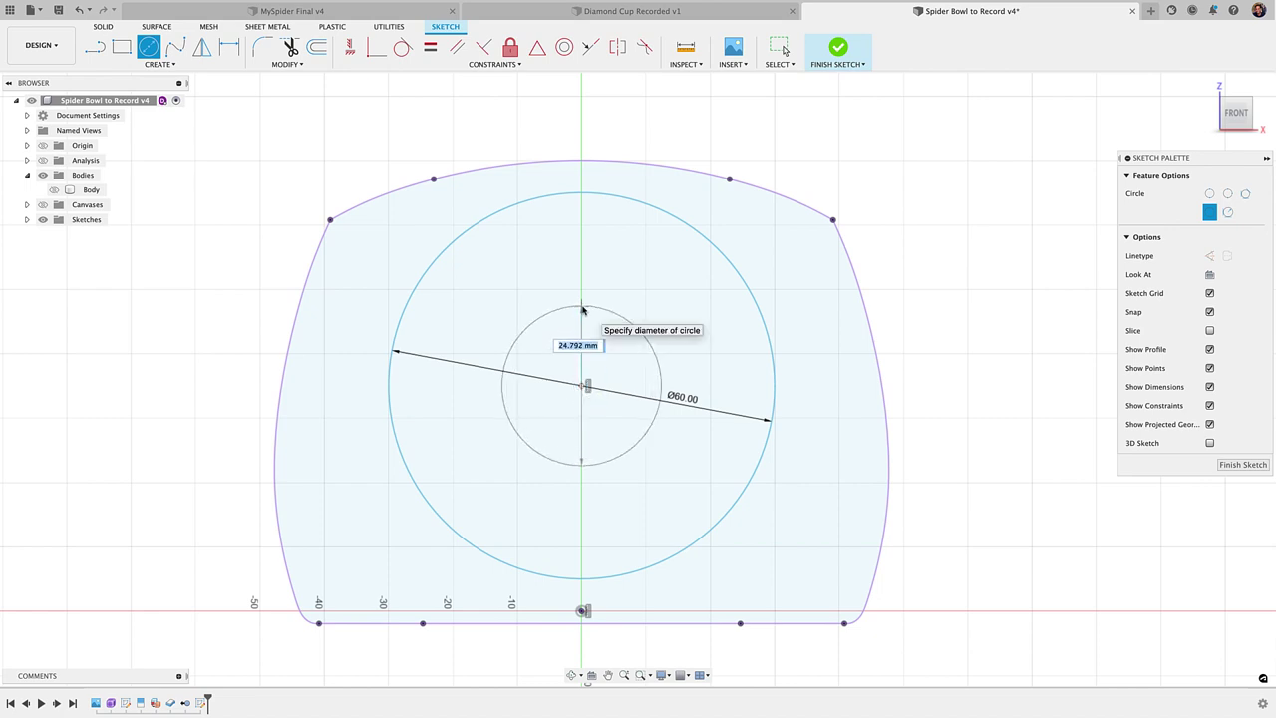
{"action": "type", "text": "40"}
{"action": "key", "text": "Return"}
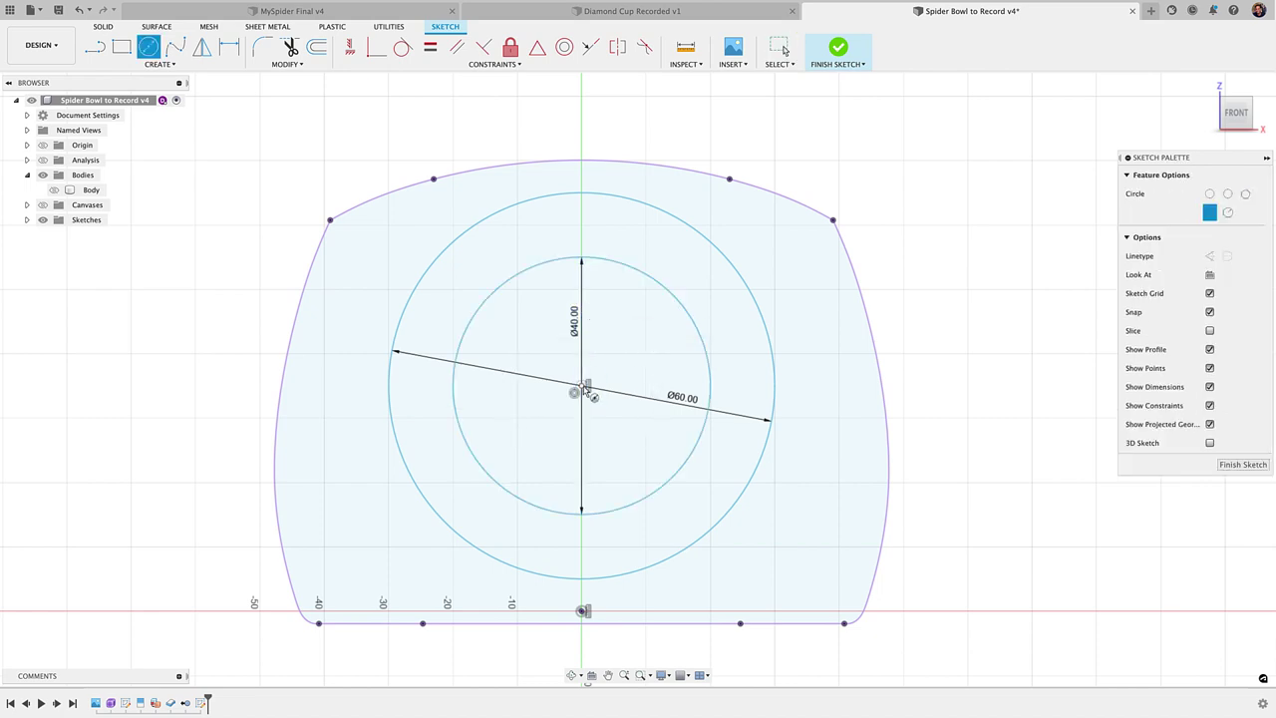
{"action": "left_click", "coordinate": [574, 392]}
{"action": "type", "text": "20"}
{"action": "key", "text": "Return"}
{"action": "key", "text": "Escape"}
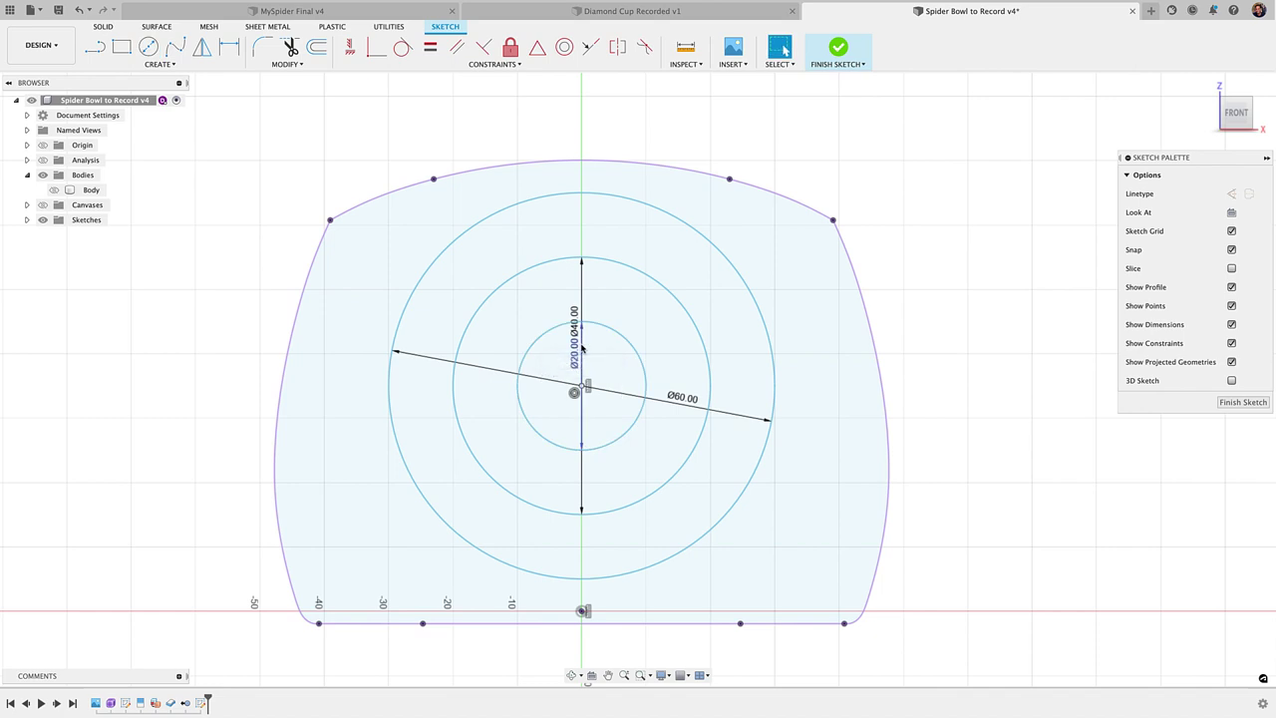
- Draw a 30 mm straight line from the shared center to the upper left of the outer circle
{"action": "key", "text": "l"}
{"action": "left_click", "coordinate": [575, 392]}
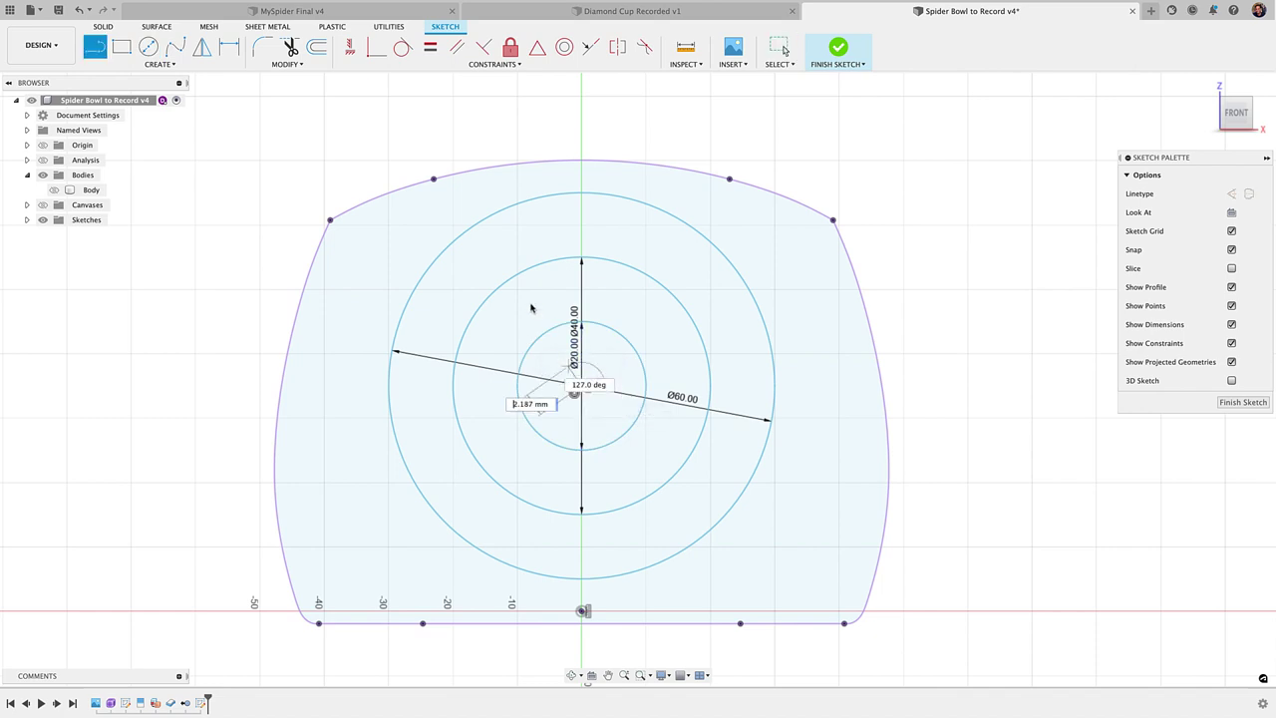
{"action": "double_click", "coordinate": [480, 224]}
- Create a full circular pattern of the radial line around the circles' center with a quantity of 12
{"action": "scroll", "coordinate": [484, 227], "scroll_direction": "up", "scroll_amount": 5}
{"action": "scroll", "coordinate": [411, 224], "scroll_direction": "down", "scroll_amount": 4}
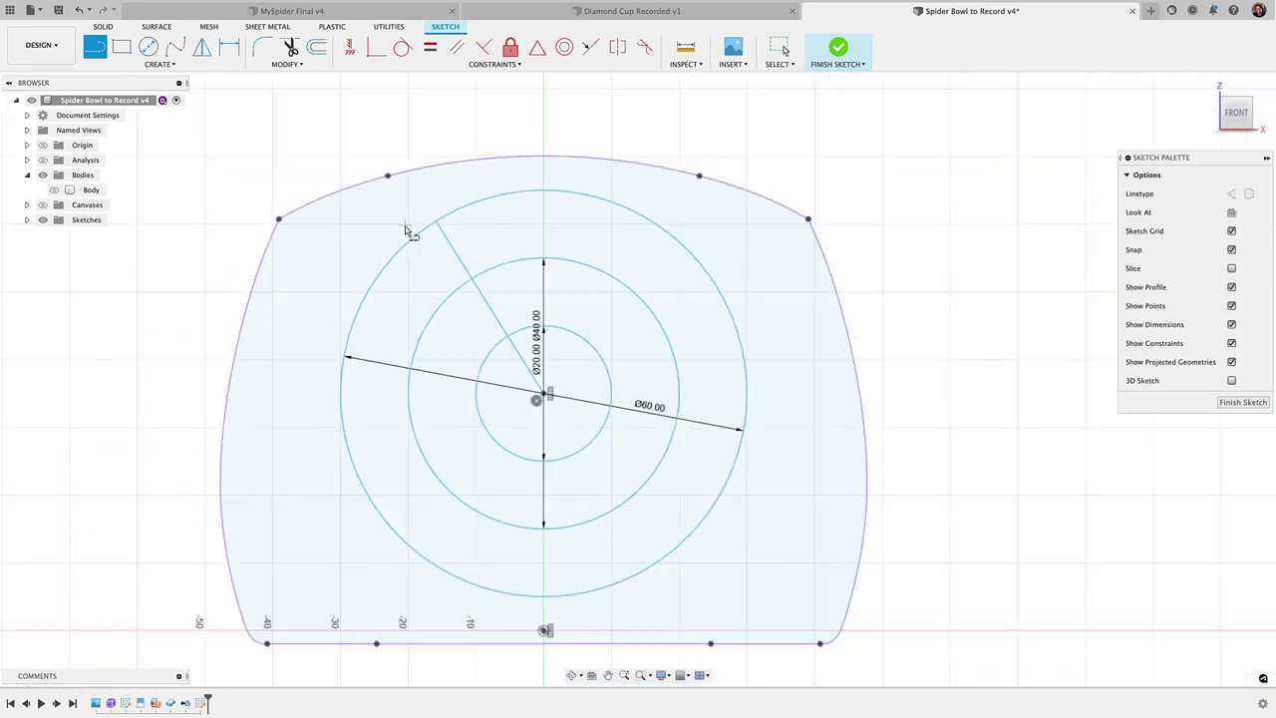
{"action": "left_click", "coordinate": [150, 64]}
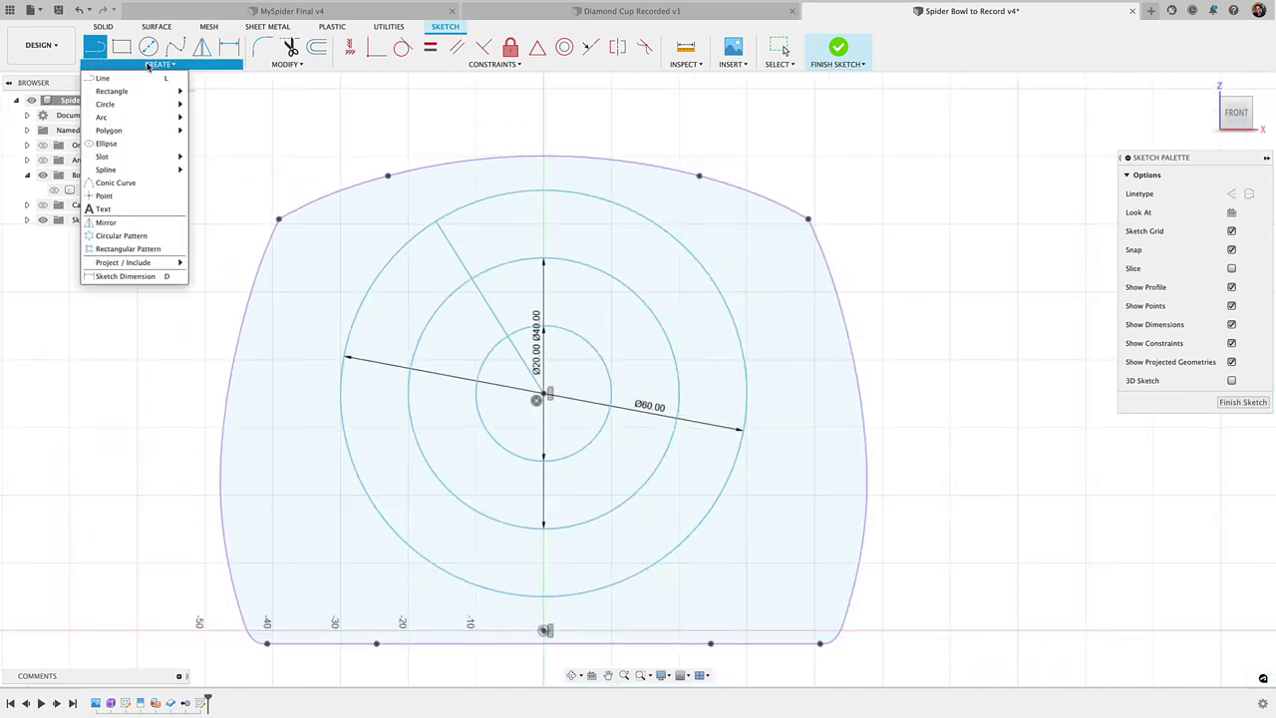
{"action": "left_click", "coordinate": [134, 237]}
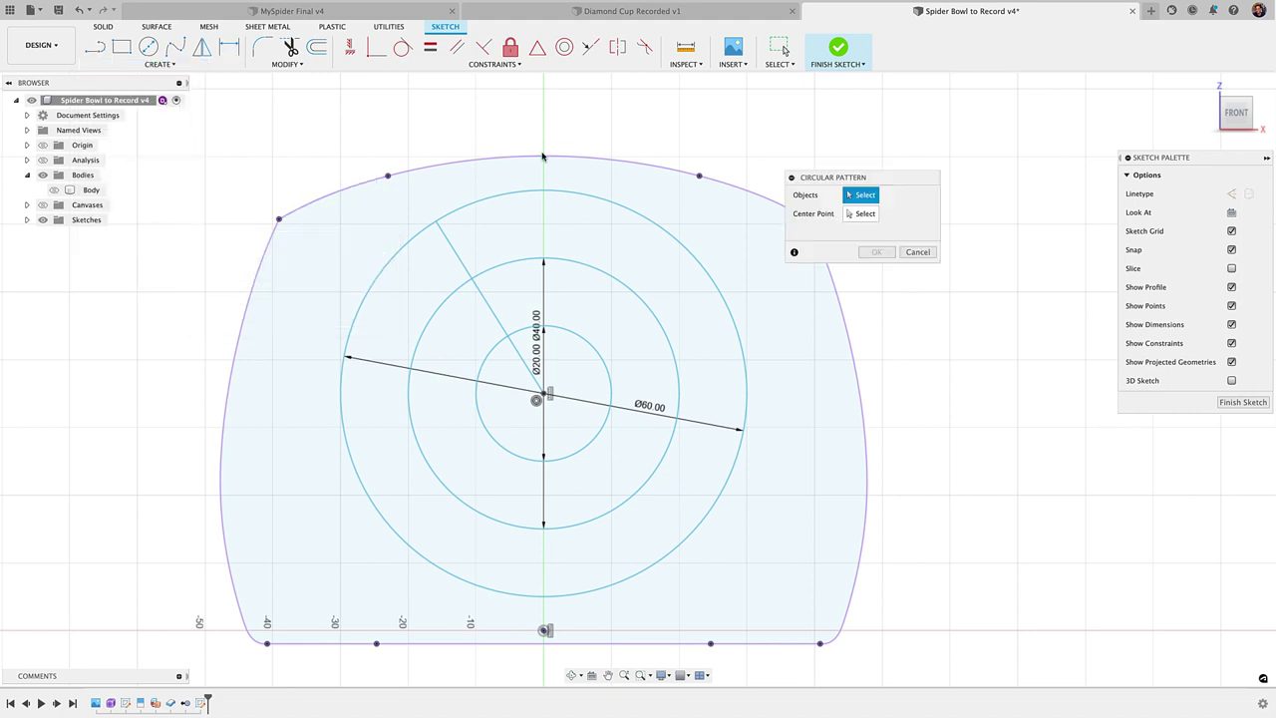
{"action": "left_click", "coordinate": [467, 278]}
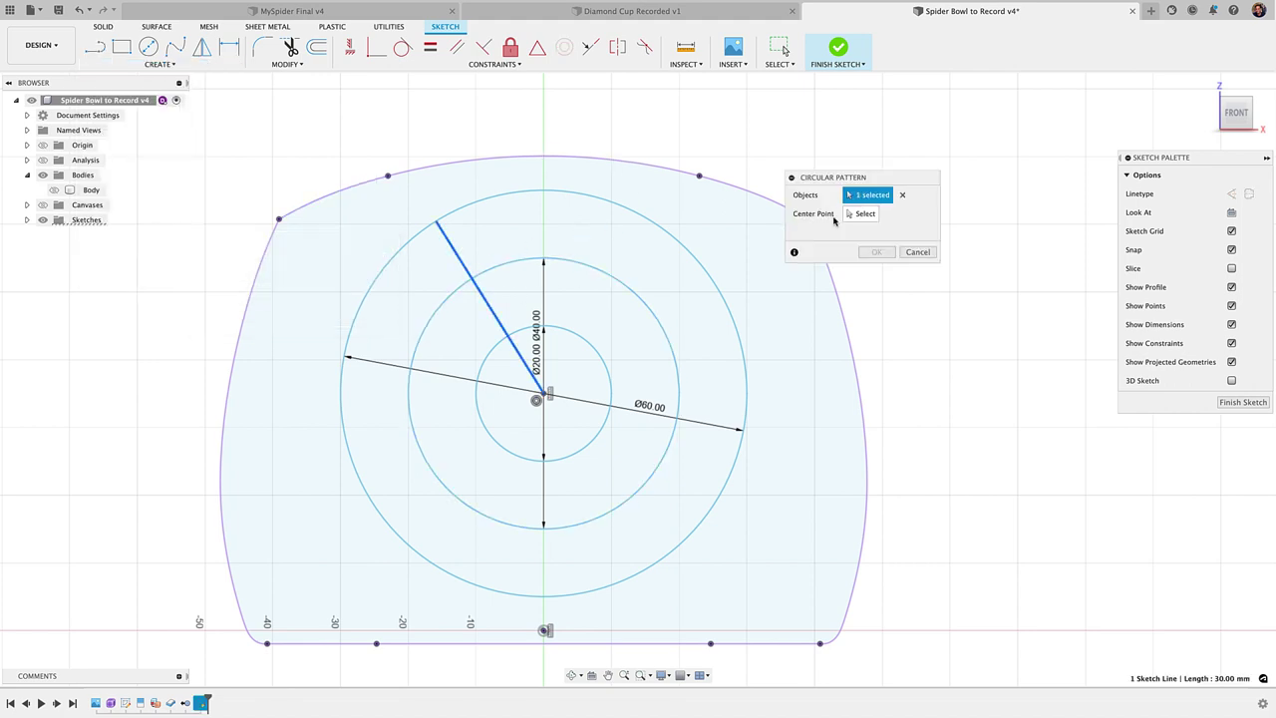
{"action": "left_click", "coordinate": [864, 213]}
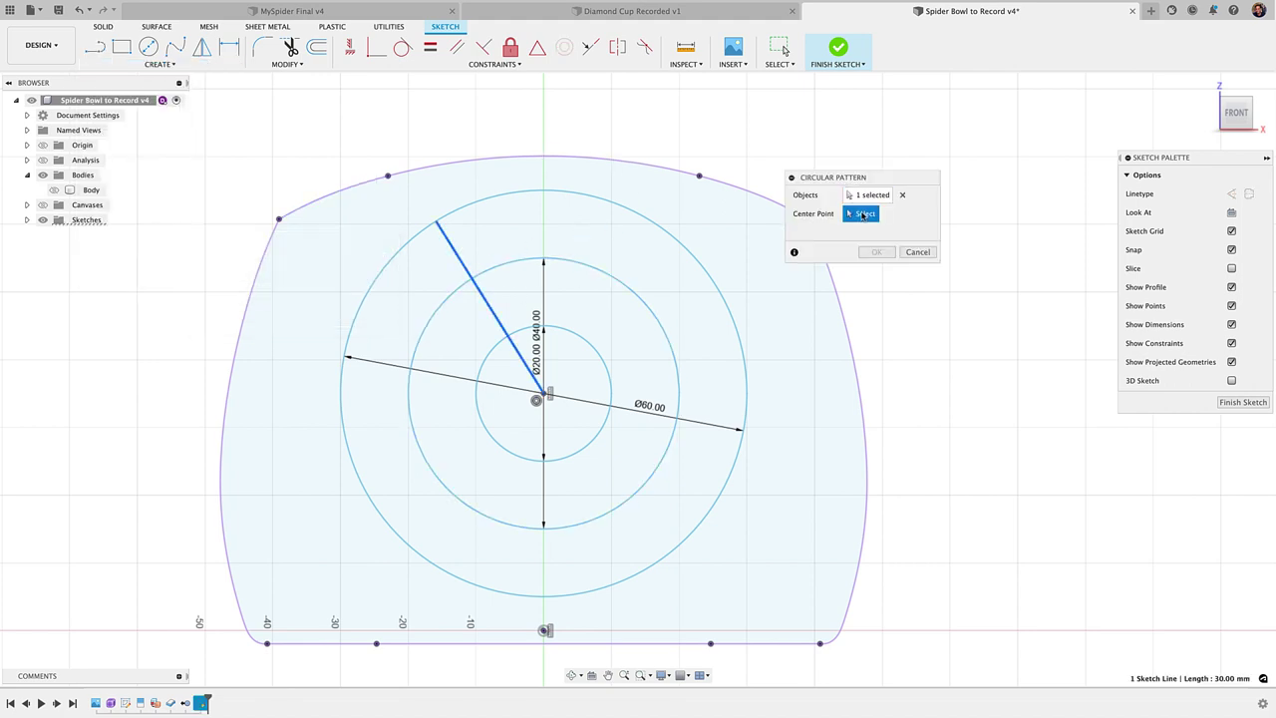
{"action": "left_click", "coordinate": [681, 236]}
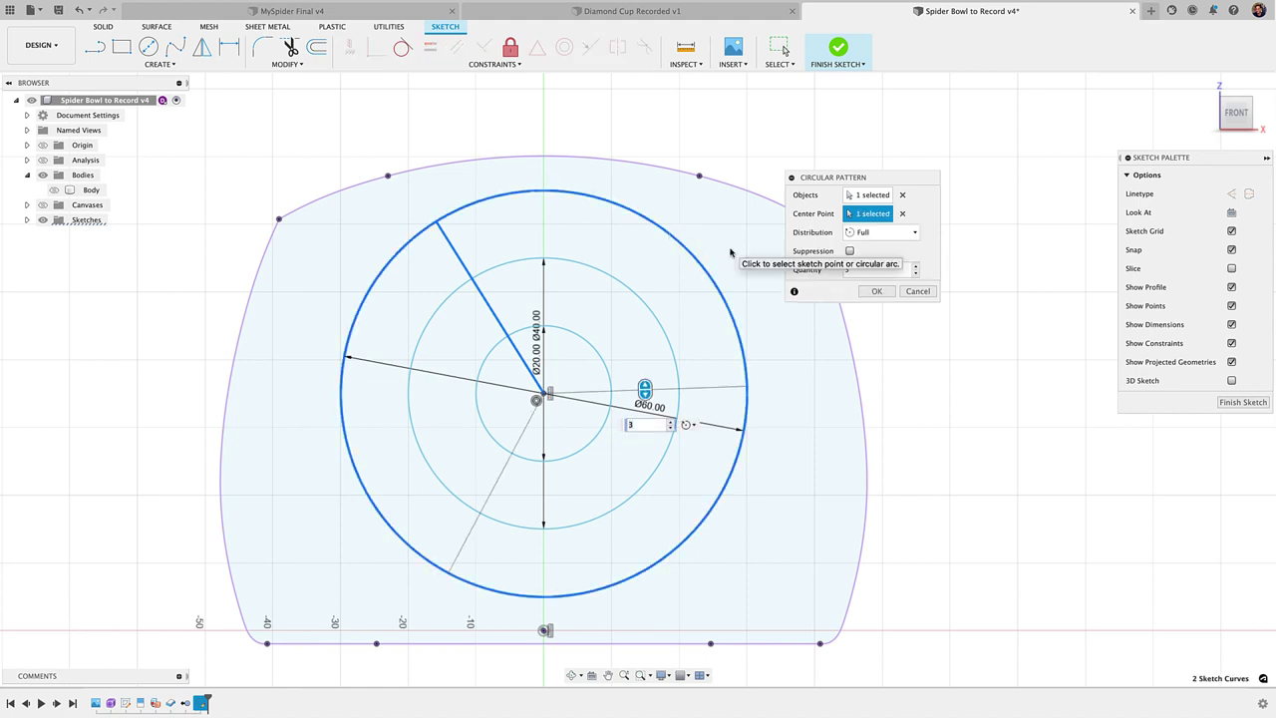
{"action": "key", "text": "Return"}
{"action": "key", "text": "Return"}
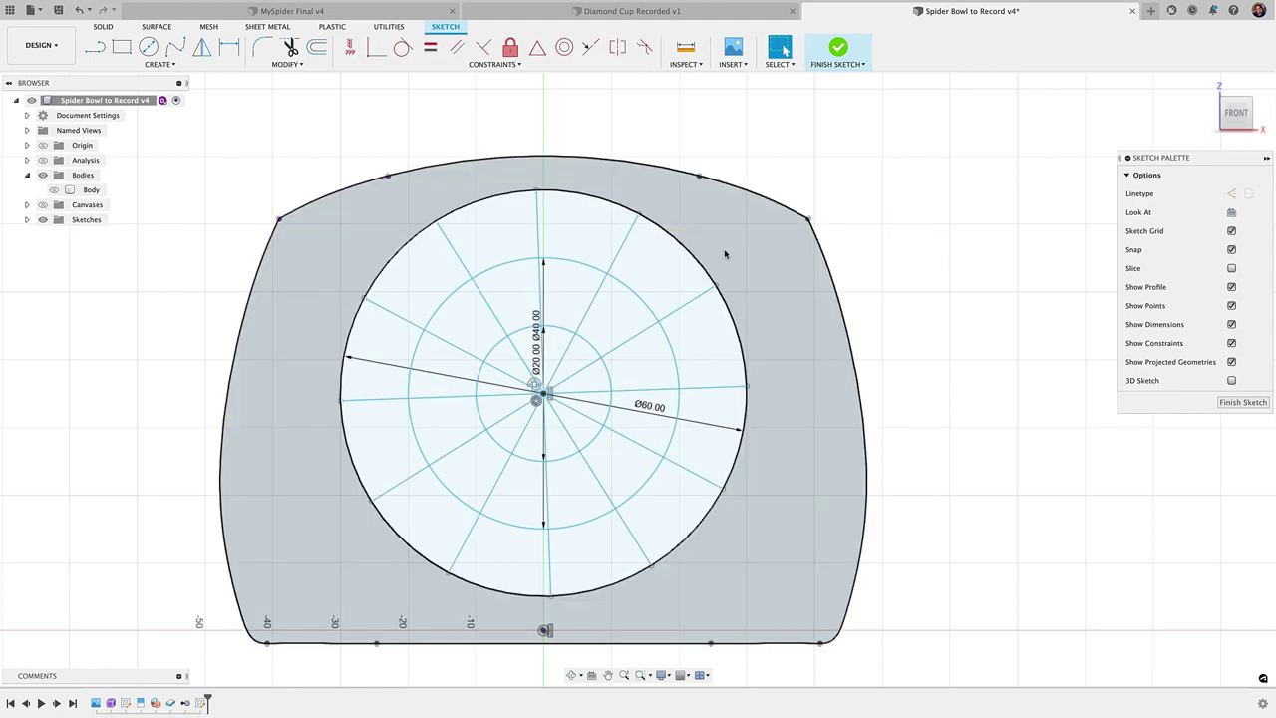
- Rotate the patterned spokes clockwise so that the two uppermost ones lie on either side of the vertical axis
{"action": "mouse_move", "coordinate": [536, 209]}
{"action": "left_mouse_down"}
{"action": "mouse_move", "coordinate": [638, 250]}
{"action": "mouse_move", "coordinate": [584, 224]}
{"action": "mouse_move", "coordinate": [602, 225]}
{"action": "left_mouse_up"}
{"action": "left_click", "coordinate": [274, 83]}
- Check the angle between the two uppermost adjacent spokes with the Sketch Dimension tool, without placing a dimension
{"action": "scroll", "coordinate": [539, 209], "scroll_direction": "up", "scroll_amount": 2}
{"action": "key", "text": "d"}
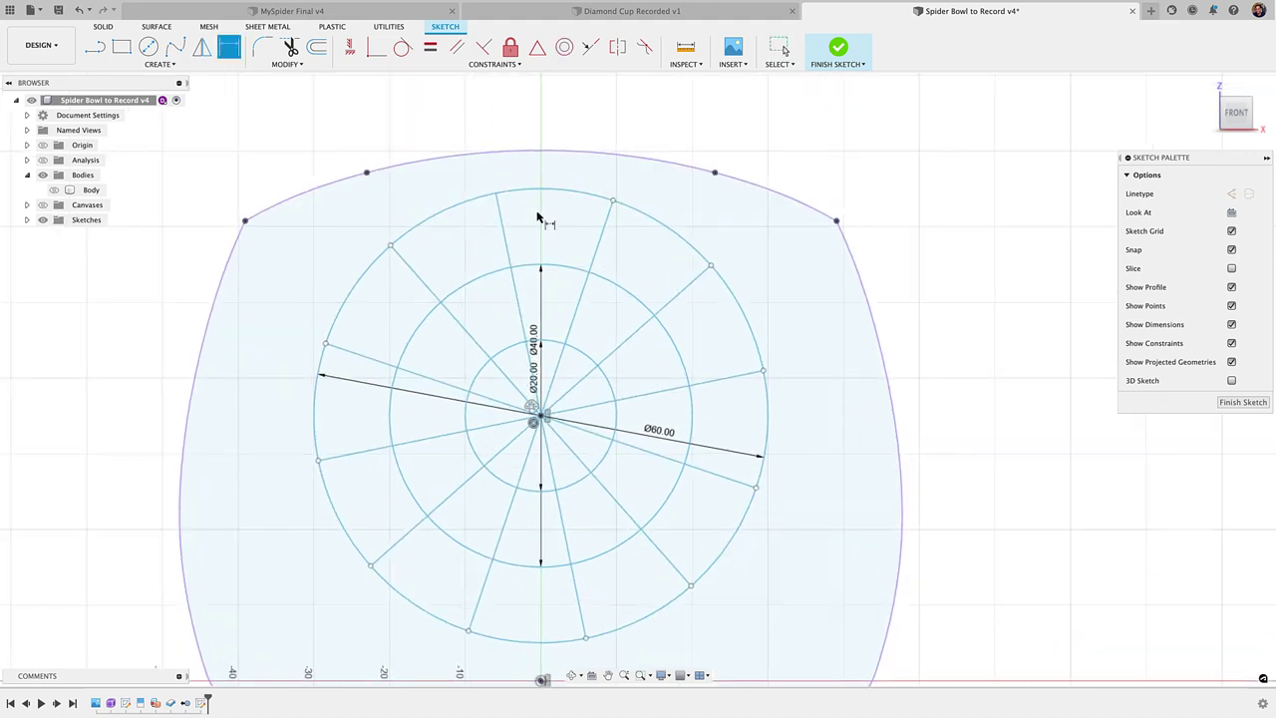
{"action": "left_click", "coordinate": [505, 230]}
{"action": "left_click", "coordinate": [609, 207]}
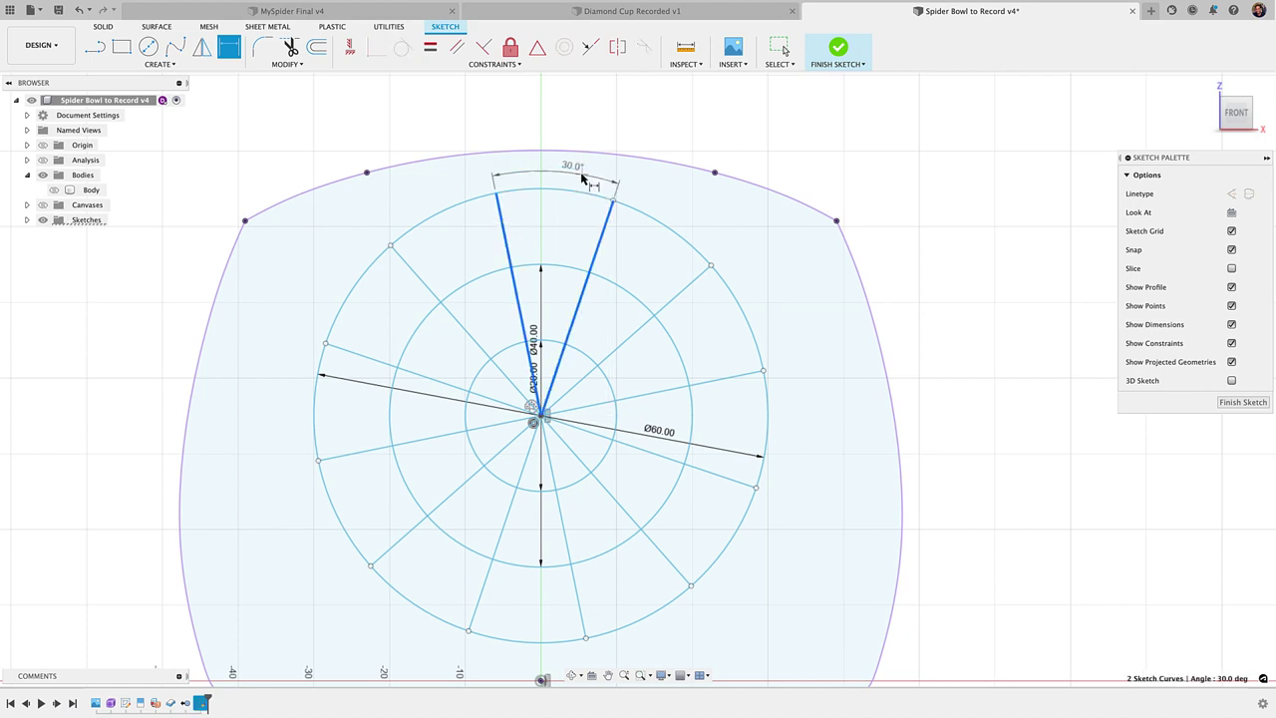
{"action": "key", "text": "Escape"}
{"action": "key", "text": "Escape"}
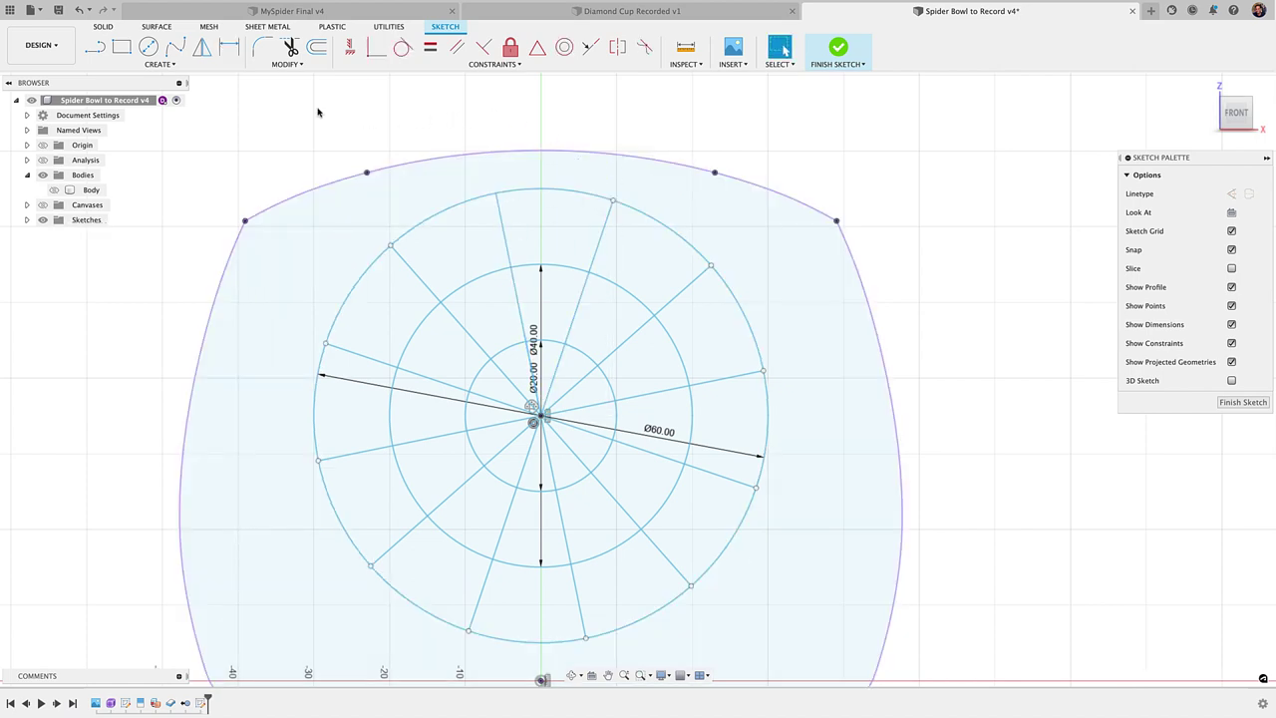
- Draw a three-point arc bowing inward between the two adjacent upper-left spoke ends on the 60 mm outer circle
{"action": "left_click", "coordinate": [160, 63]}
{"action": "mouse_move", "coordinate": [149, 117]}
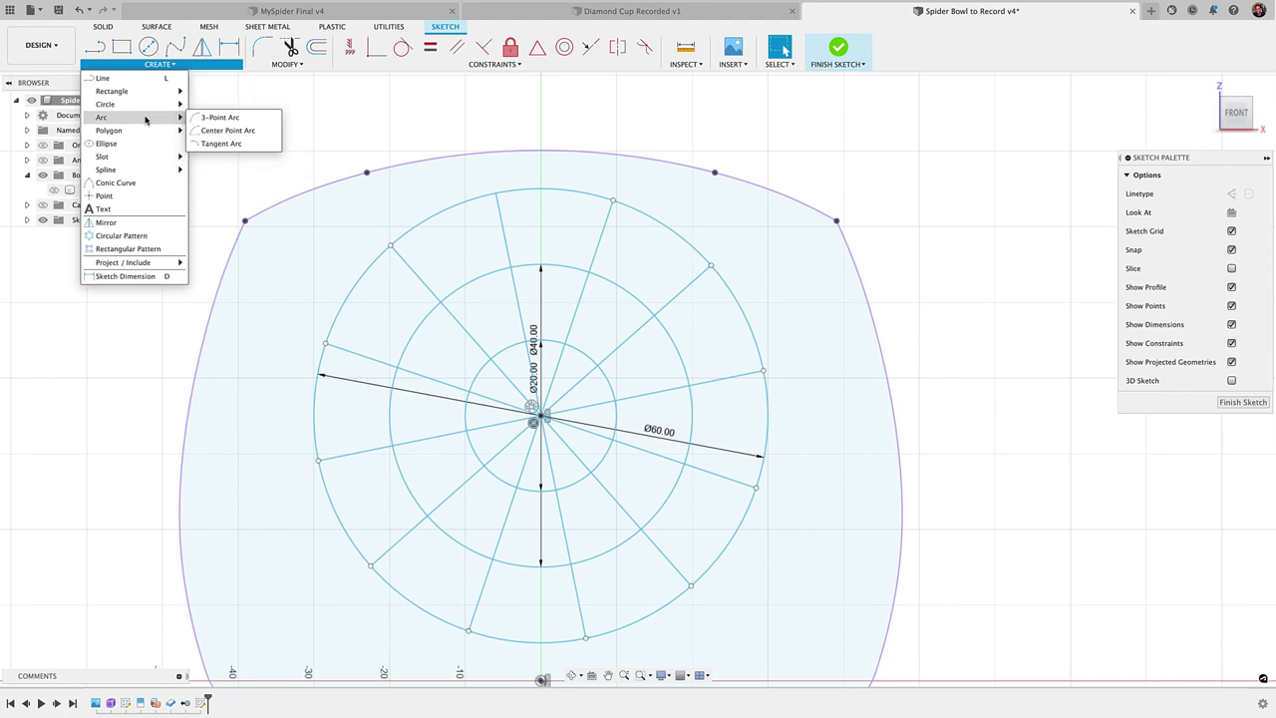
{"action": "left_click", "coordinate": [212, 115]}
{"action": "scroll", "coordinate": [382, 187], "scroll_direction": "up", "scroll_amount": 4}
{"action": "middle_click_drag", "start_coordinate": [579, 256], "coordinate": [602, 244]}
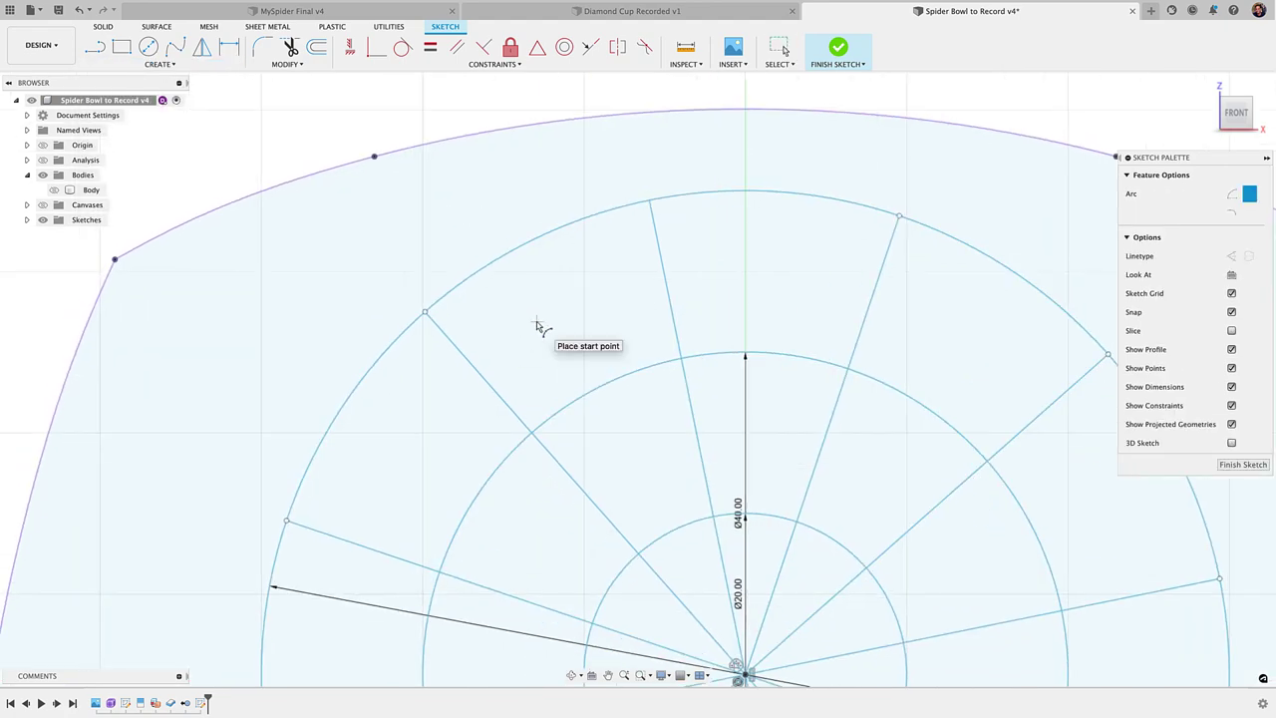
{"action": "middle_click_drag", "start_coordinate": [536, 325], "coordinate": [504, 297]}
{"action": "left_click", "coordinate": [396, 293]}
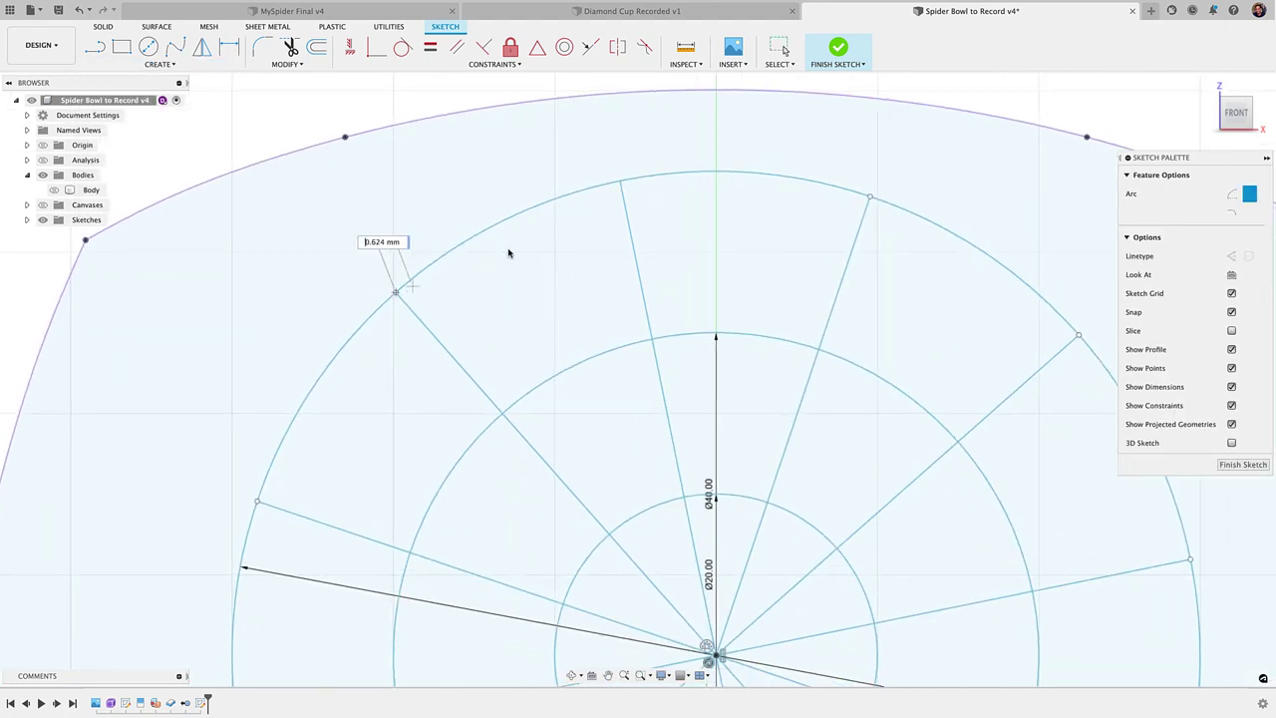
{"action": "left_click", "coordinate": [619, 181]}
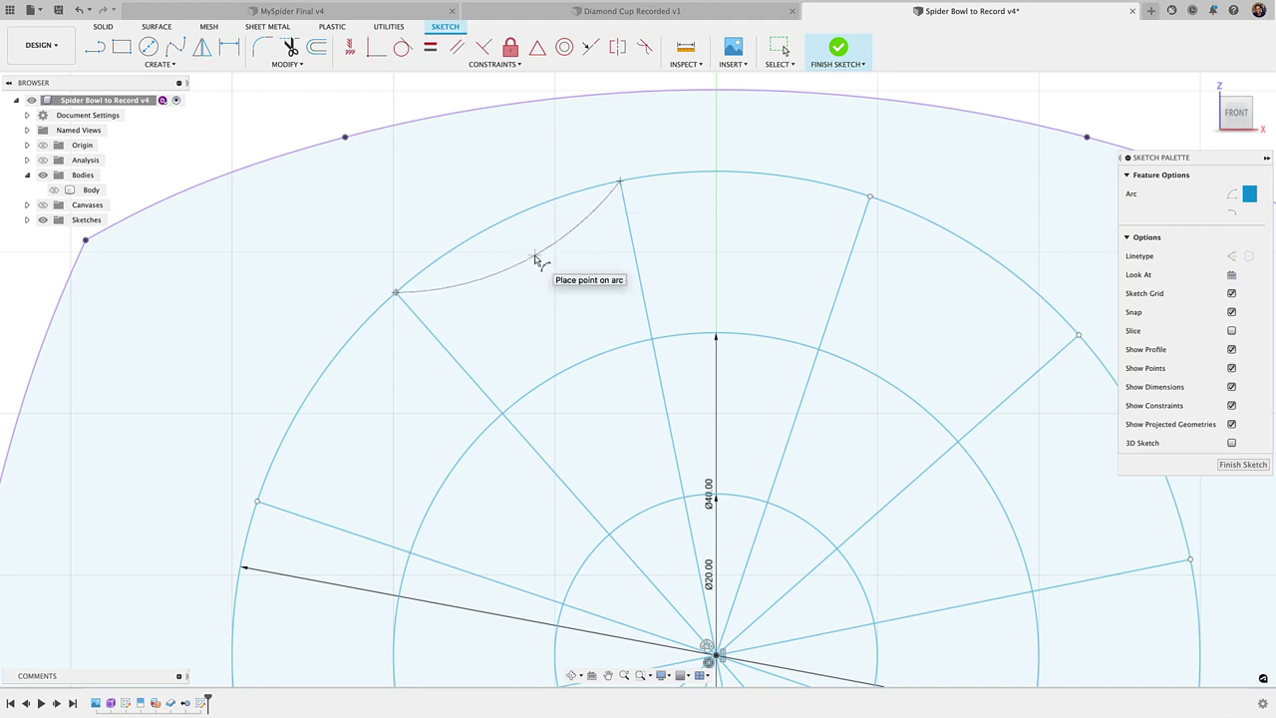
{"action": "left_click", "coordinate": [536, 257]}
- Draw a matching inward-bowing three-point arc between the same two spokes at their intersections with the 40 mm circle
{"action": "middle_click_drag", "start_coordinate": [570, 382], "coordinate": [539, 344]}
{"action": "left_click", "coordinate": [472, 376]}
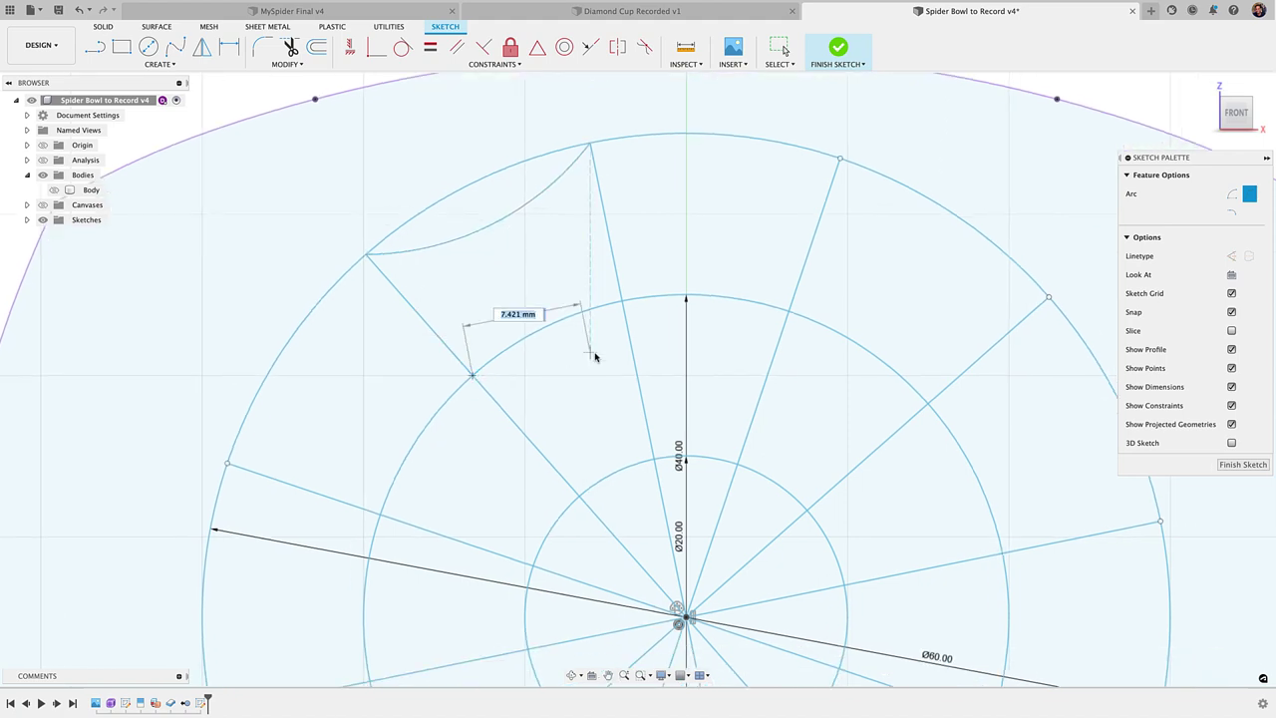
{"action": "left_click", "coordinate": [621, 302]}
{"action": "left_click", "coordinate": [621, 303]}
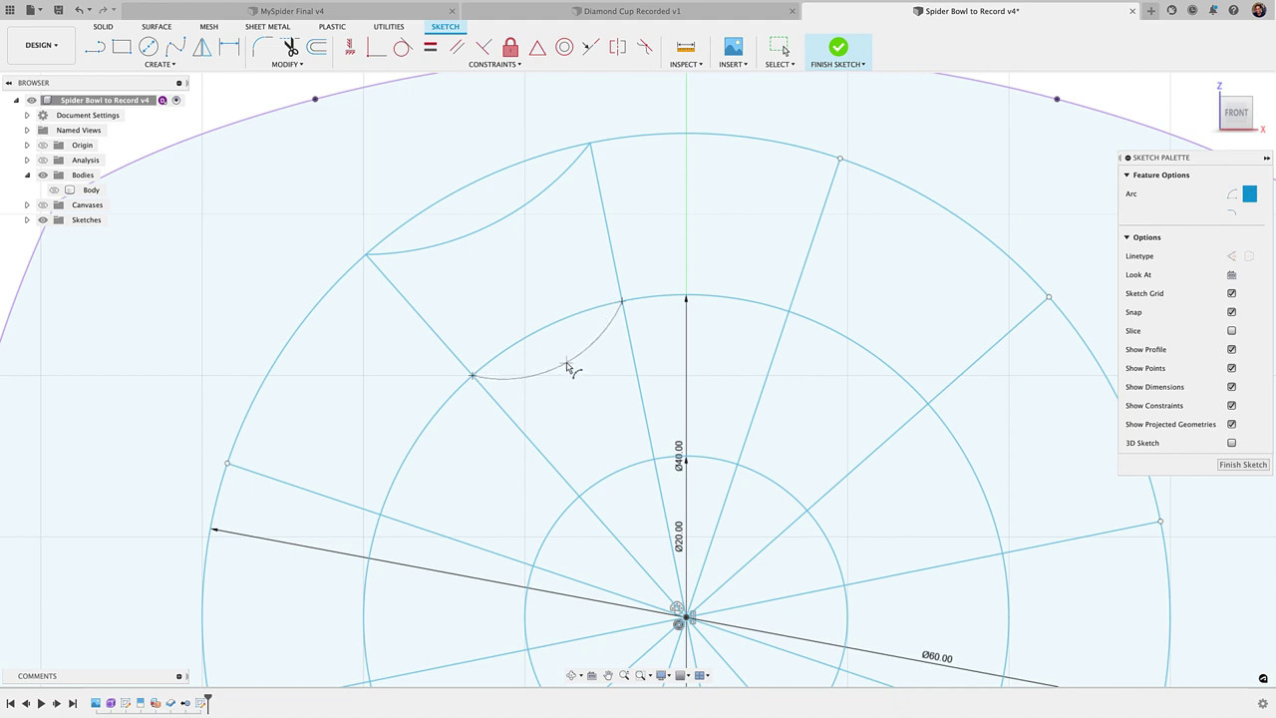
{"action": "left_click", "coordinate": [566, 367]}
- Draw an inward-bowing three-point arc between the same two spokes at their intersections with the 20 mm circle
{"action": "scroll", "coordinate": [554, 399], "scroll_direction": "up", "scroll_amount": 5}
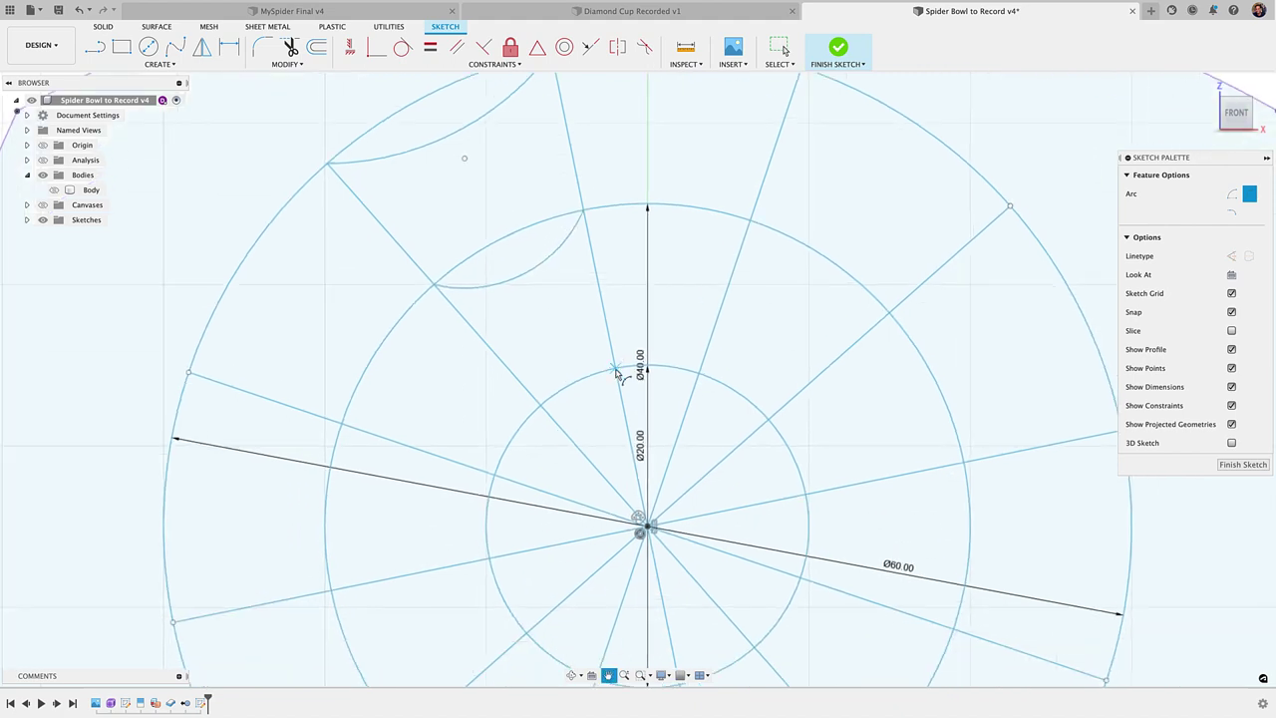
{"action": "left_click", "coordinate": [539, 409]}
{"action": "left_click", "coordinate": [682, 337]}
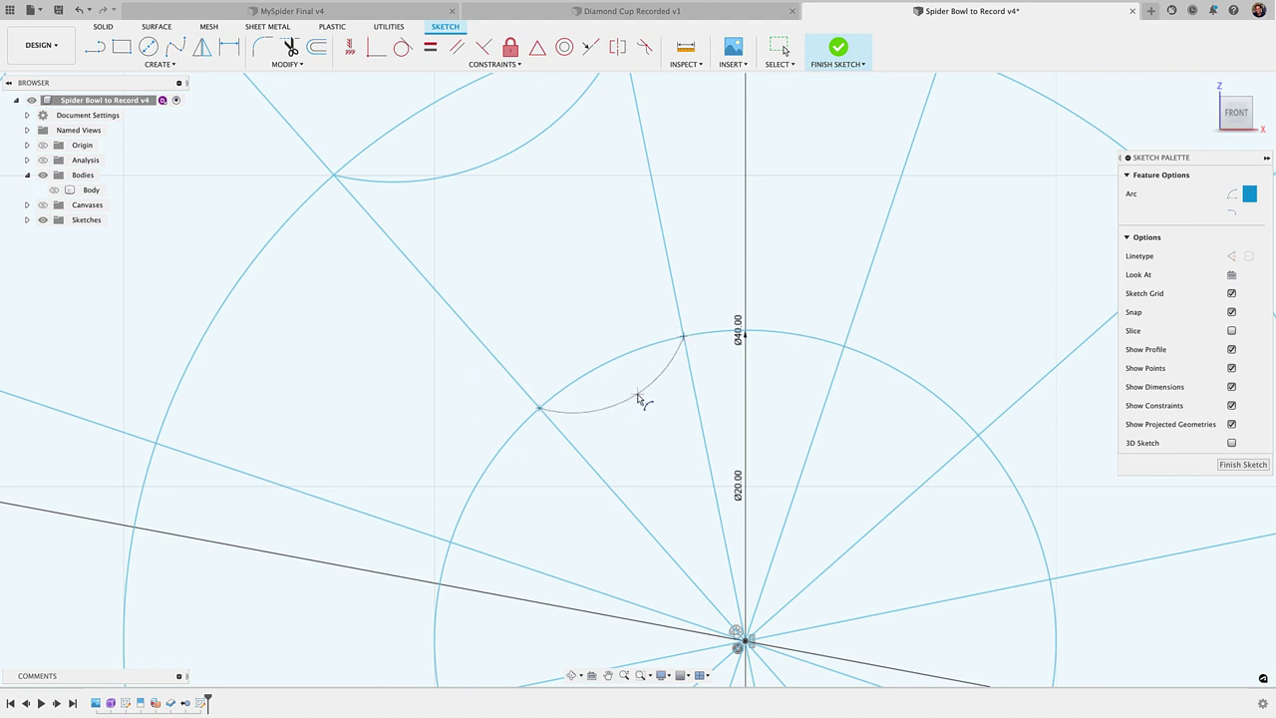
{"action": "left_click", "coordinate": [641, 395]}
- Create a full circular pattern of the three arcs around the outer circle's center with a quantity of 12
{"action": "scroll", "coordinate": [643, 396], "scroll_direction": "down", "scroll_amount": 5}
{"action": "middle_click_drag", "start_coordinate": [644, 396], "coordinate": [613, 438]}
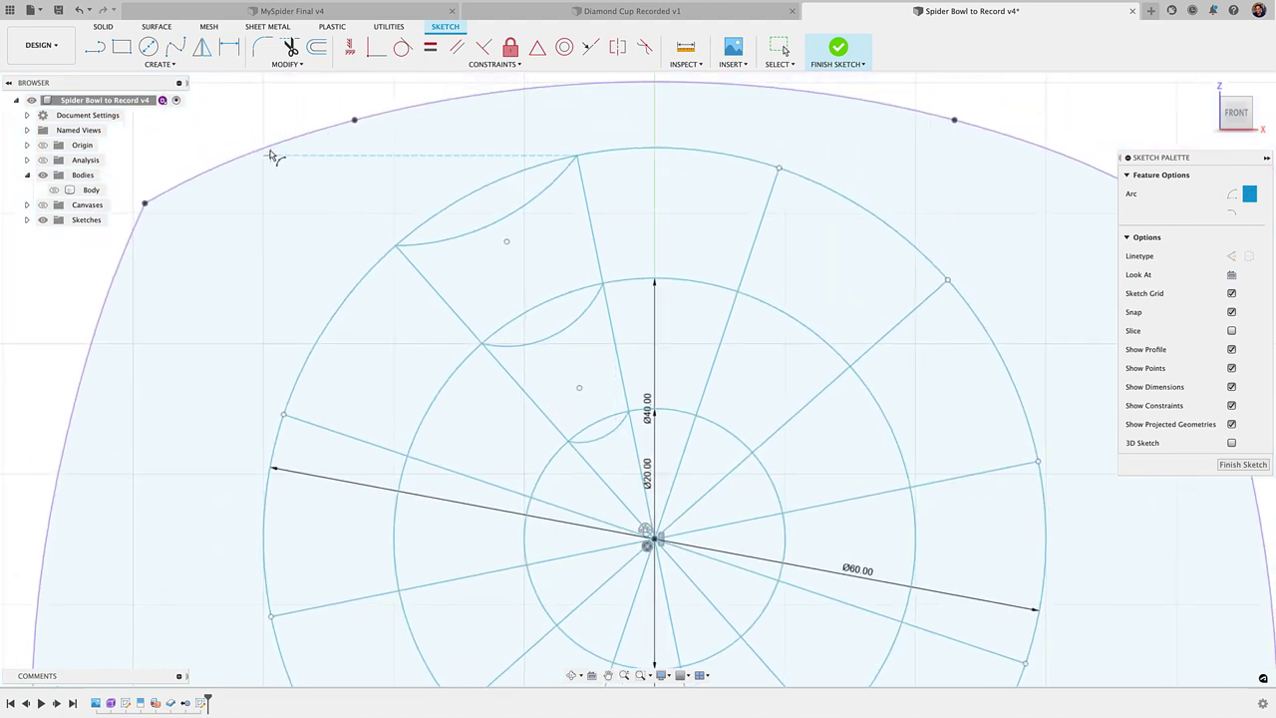
{"action": "left_click", "coordinate": [160, 64]}
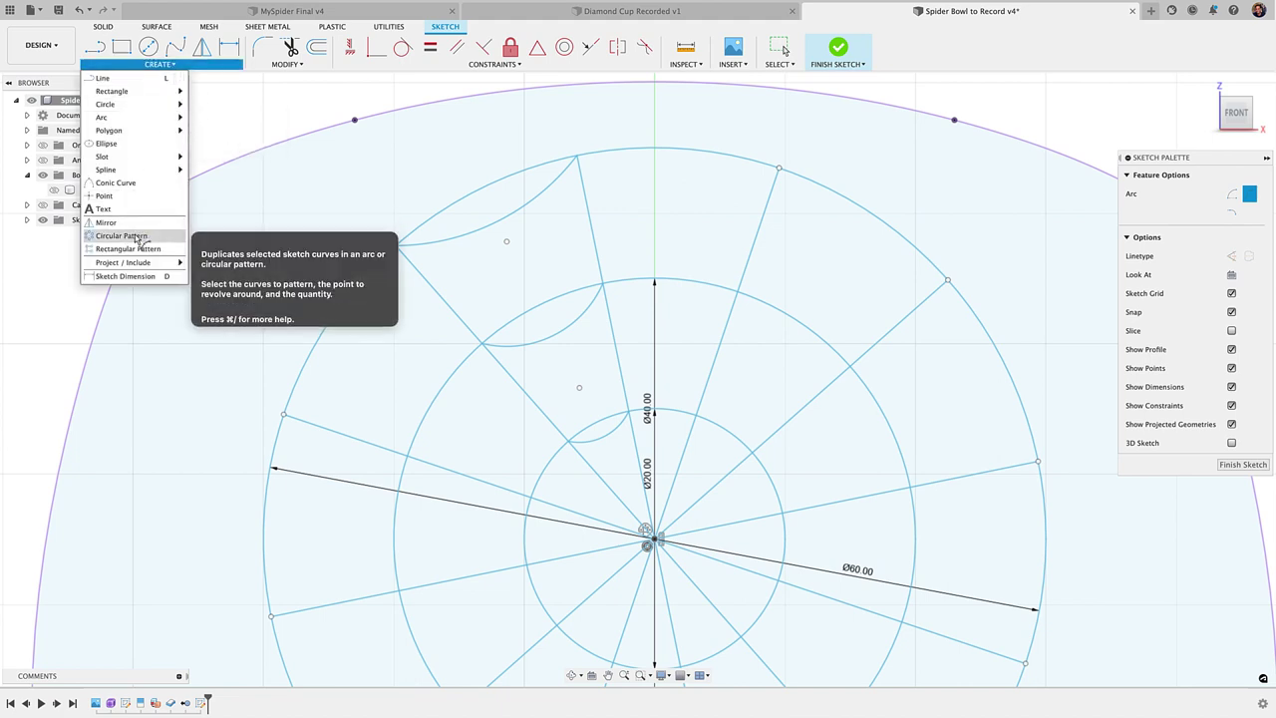
{"action": "left_click", "coordinate": [120, 236]}
{"action": "left_click", "coordinate": [517, 218]}
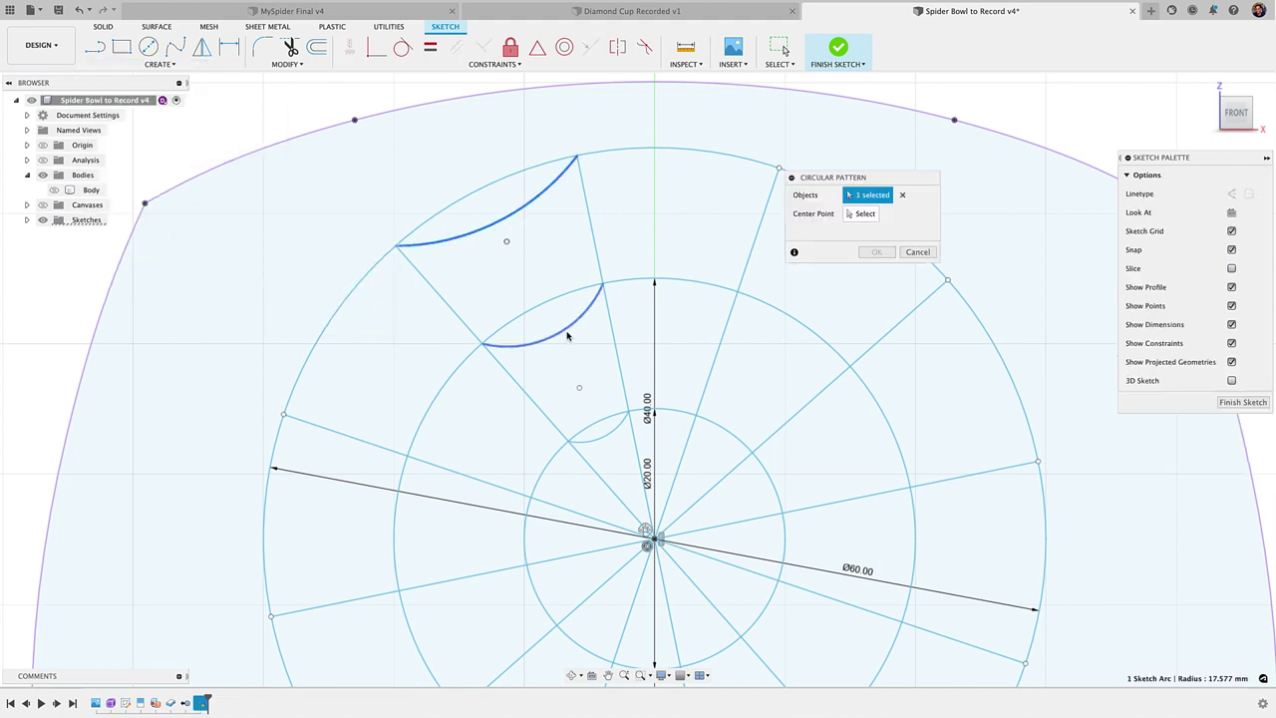
{"action": "left_click", "coordinate": [568, 336]}
{"action": "left_click", "coordinate": [597, 442]}
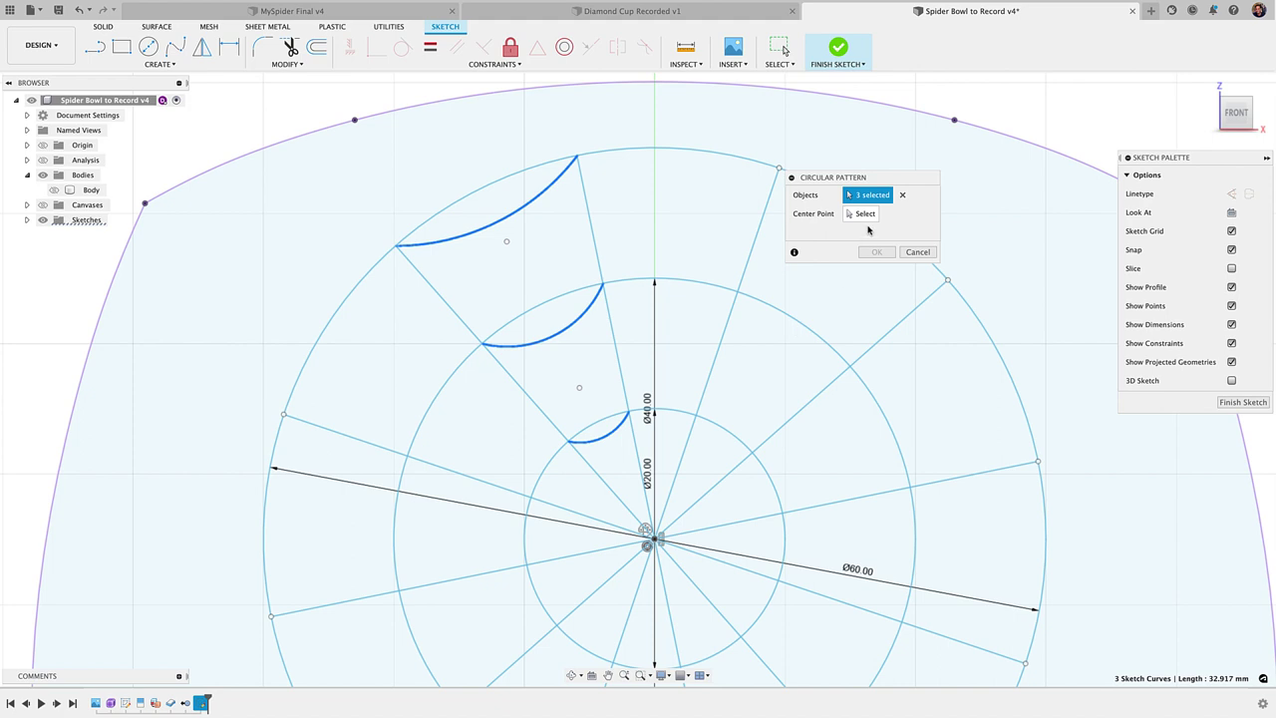
{"action": "left_click", "coordinate": [864, 214]}
{"action": "left_click", "coordinate": [718, 160]}
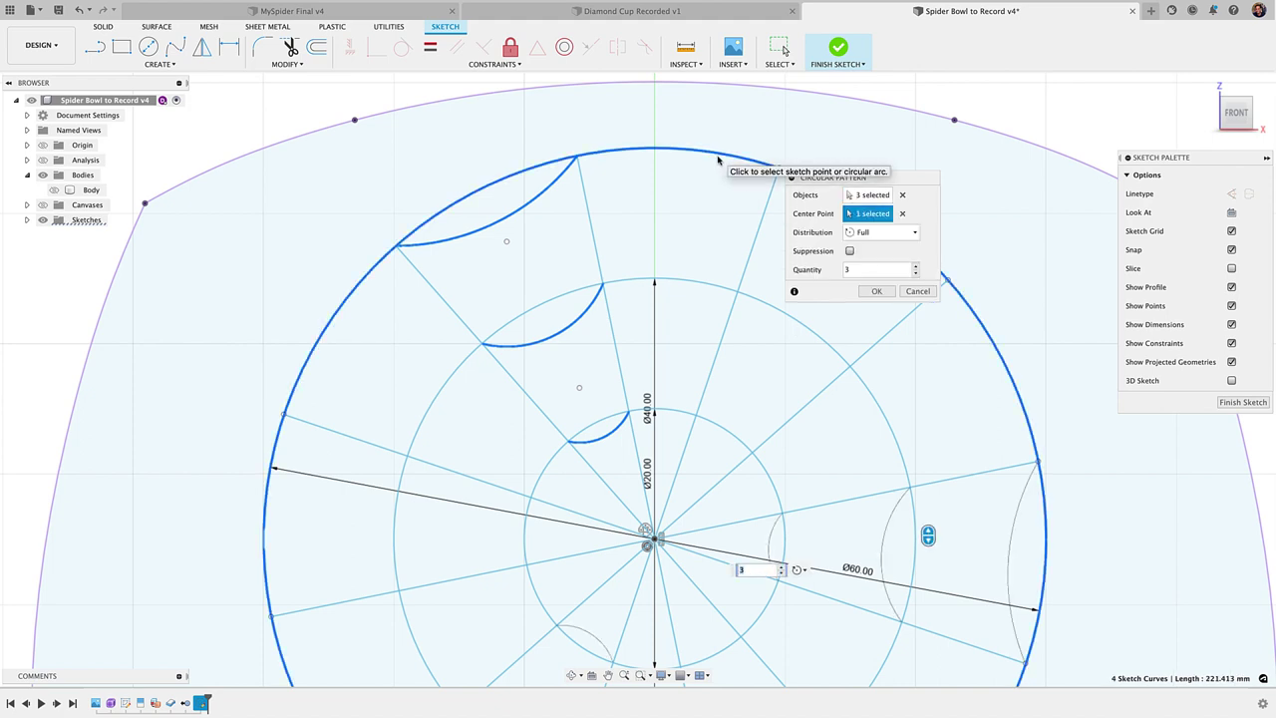
{"action": "key", "text": "Return"}
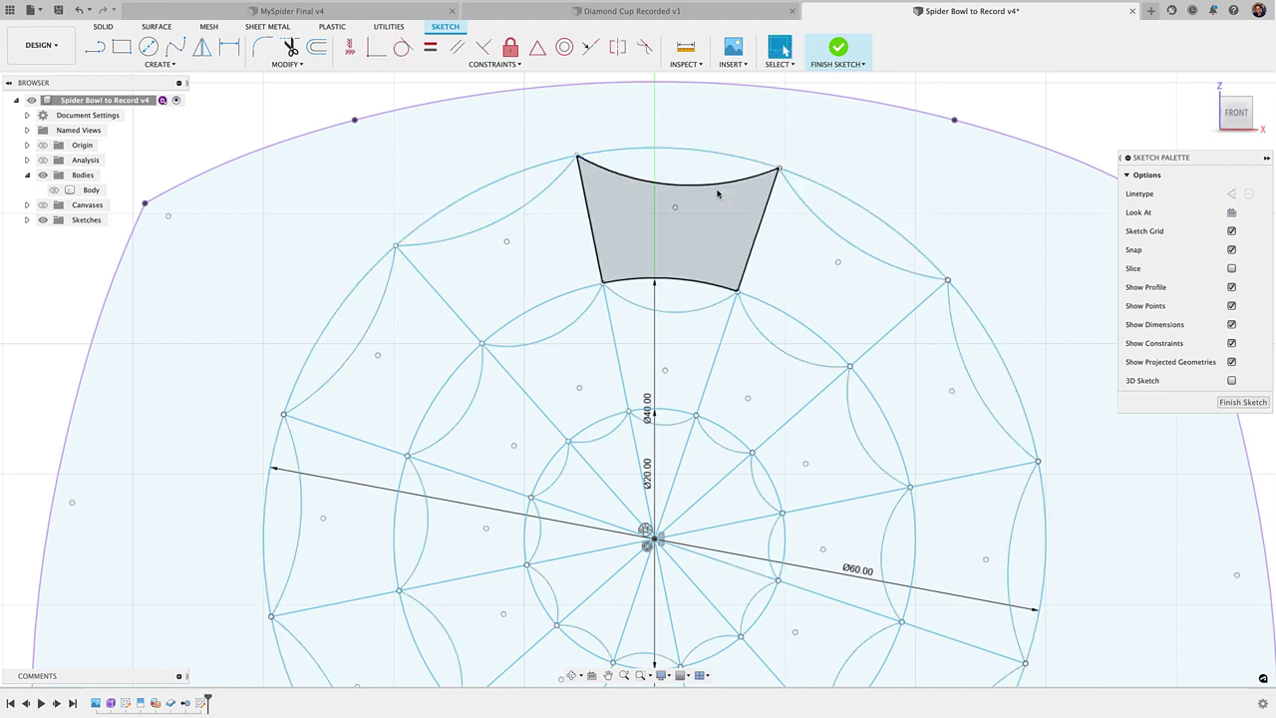
- Delete the entire projected bowl outline surrounding the web sketch
{"action": "scroll", "coordinate": [716, 269], "scroll_direction": "down", "scroll_amount": 3}
{"action": "middle_click_drag", "start_coordinate": [698, 294], "coordinate": [618, 283]}
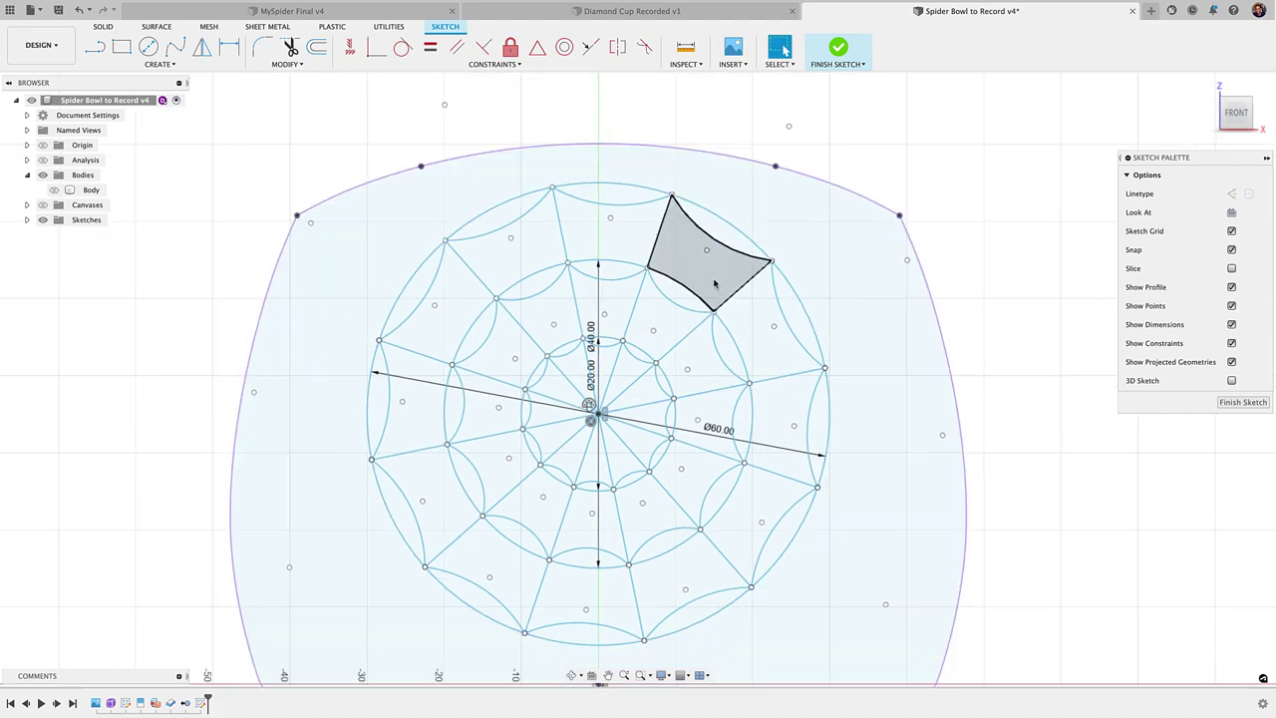
{"action": "middle_click_drag", "start_coordinate": [738, 319], "coordinate": [727, 308]}
{"action": "scroll", "coordinate": [726, 309], "scroll_direction": "up", "scroll_amount": 1}
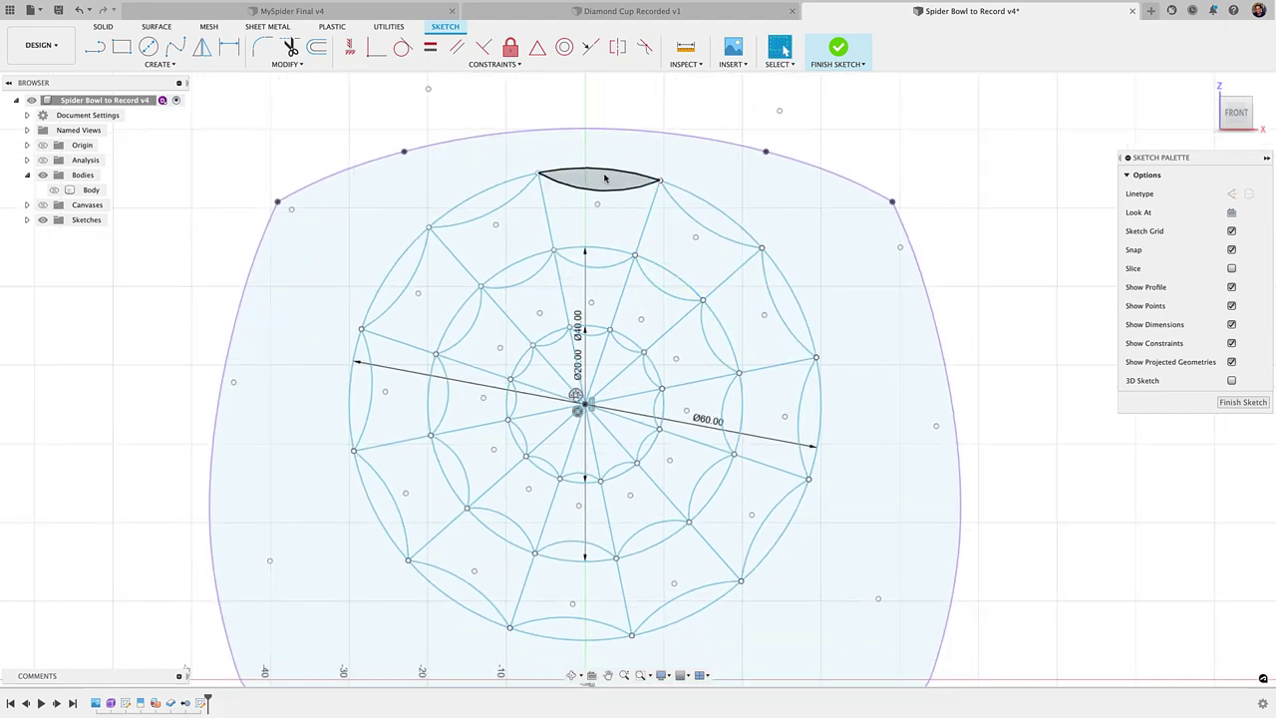
{"action": "middle_click_drag", "start_coordinate": [685, 354], "coordinate": [644, 349]}
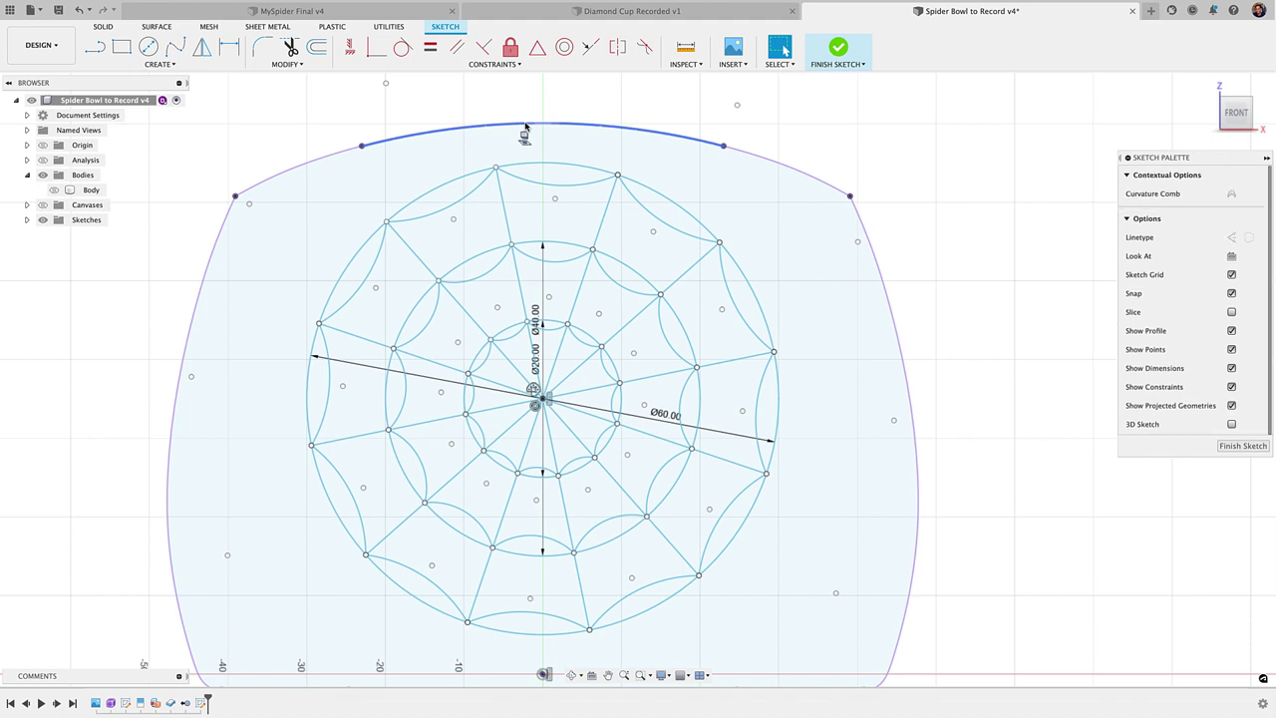
{"action": "double_click", "coordinate": [525, 126]}
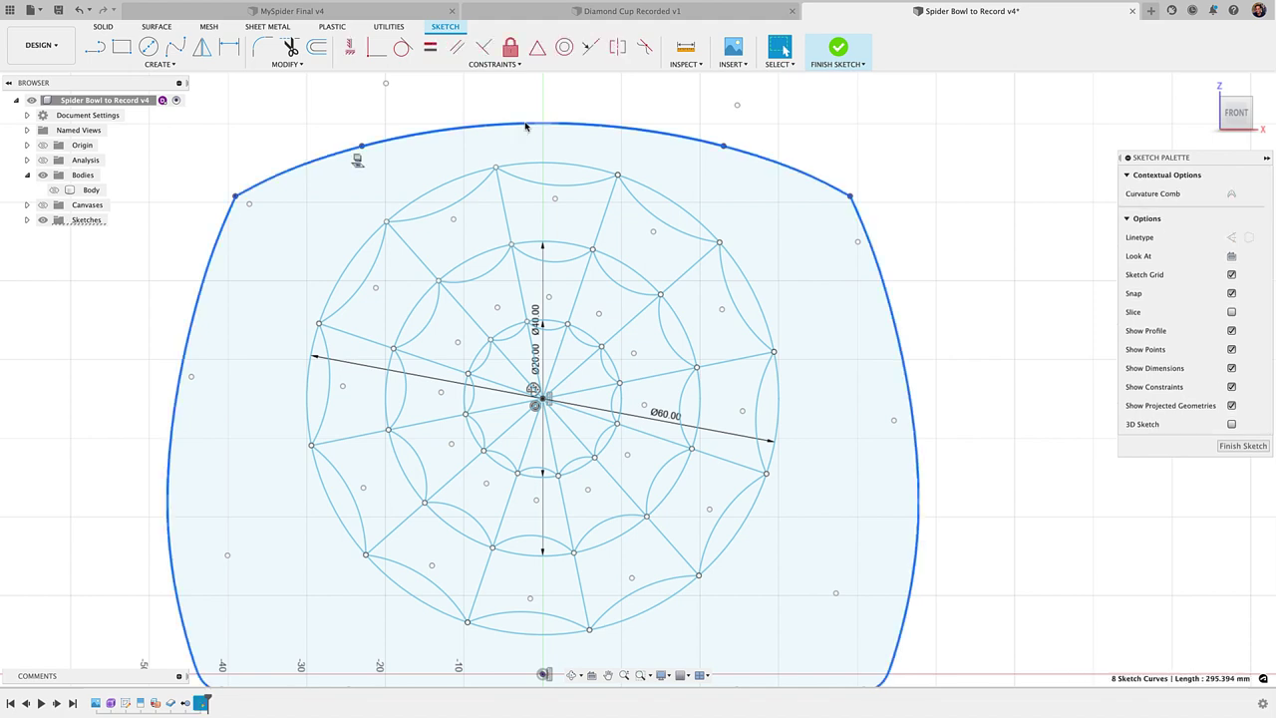
{"action": "key", "text": "Delete"}
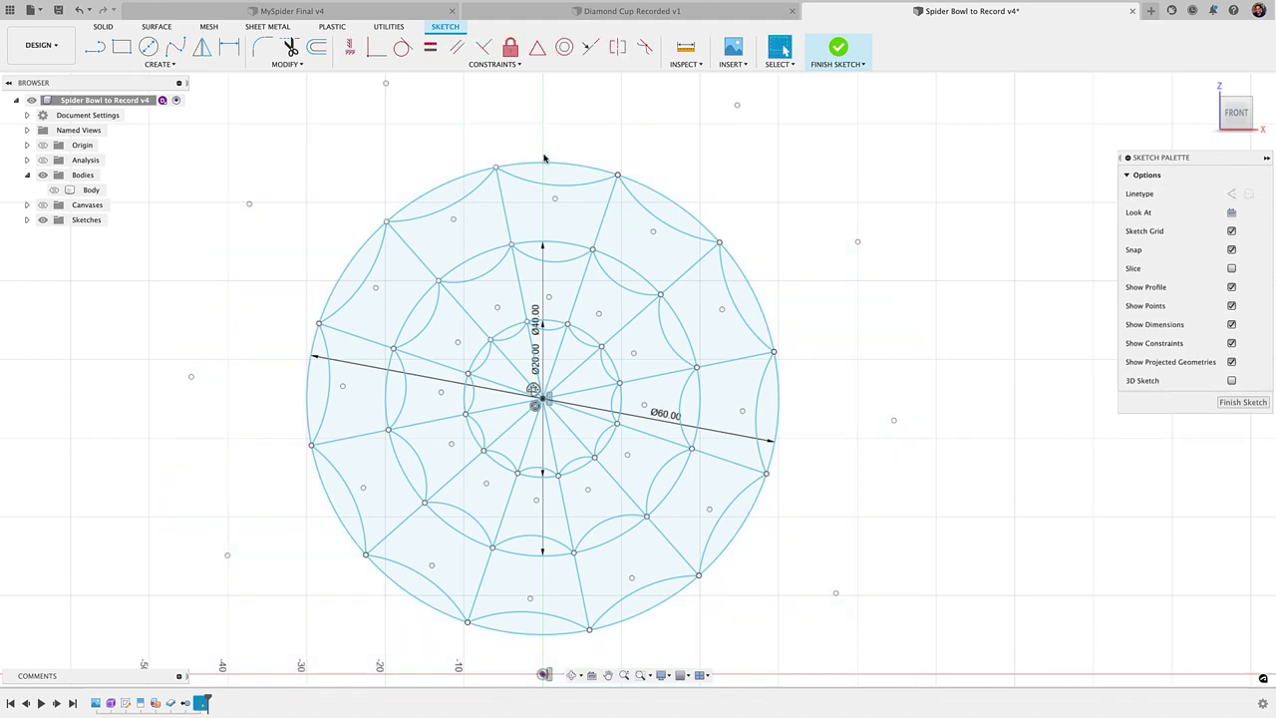
- Delete the 60 mm, 40 mm and 20 mm circles, leaving only the spokes and arcs of the web
{"action": "left_click", "coordinate": [545, 161]}
{"action": "key", "text": "Delete"}
{"action": "left_click", "coordinate": [564, 247]}
{"action": "key", "text": "Delete"}
{"action": "left_click", "coordinate": [551, 324]}
{"action": "key", "text": "Delete"}
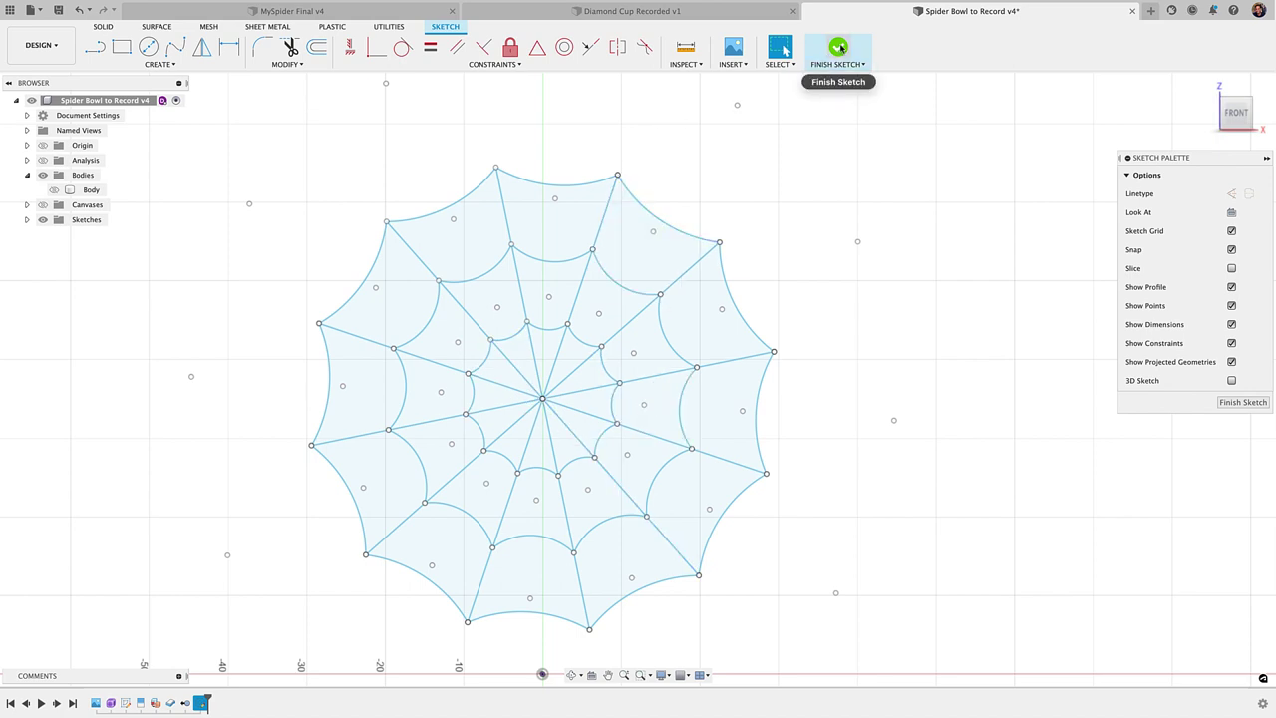
- Finish the web sketch and turn on the visibility of the bowl body
{"action": "left_click", "coordinate": [839, 47]}
{"action": "mouse_move", "coordinate": [852, 275]}
{"action": "middle_mouse_down", "text": "shift"}
{"action": "mouse_move", "coordinate": [833, 290]}
{"action": "mouse_move", "coordinate": [824, 342]}
{"action": "middle_mouse_up", "text": "shift"}
{"action": "left_click", "coordinate": [57, 189]}
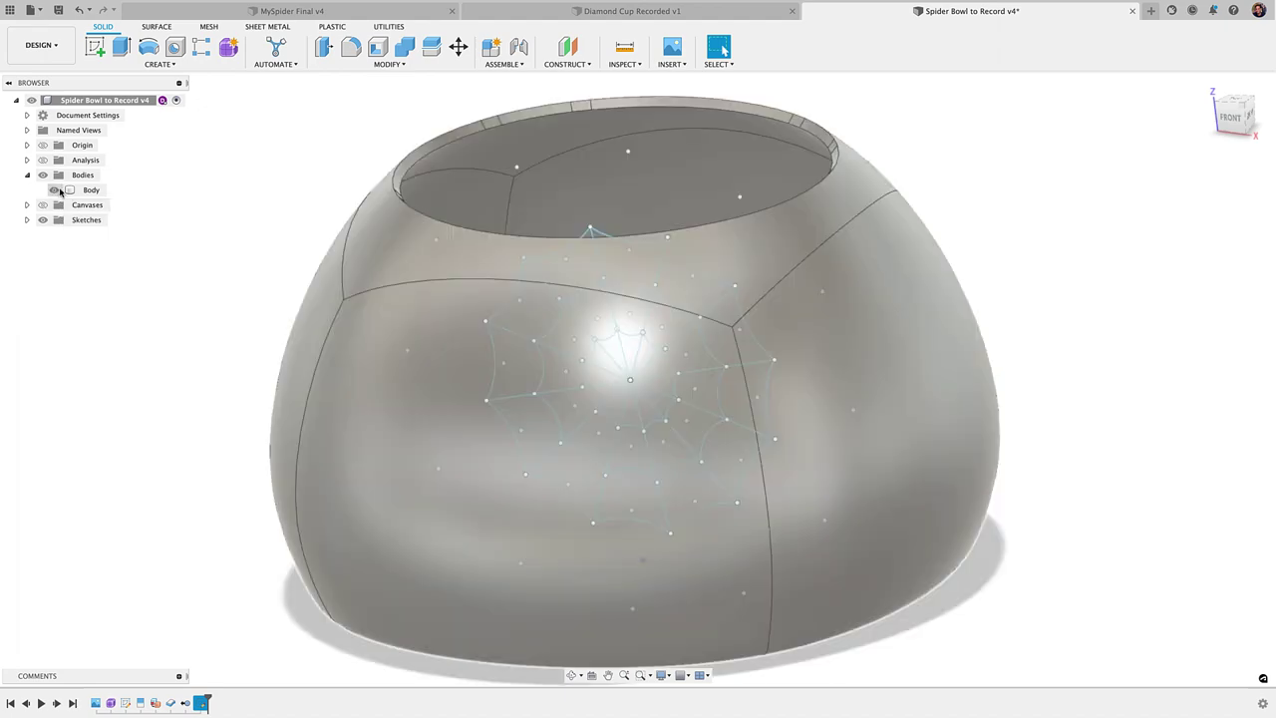
{"action": "middle_click_drag", "start_coordinate": [450, 423], "coordinate": [467, 466], "text": "shift"}
{"action": "key", "text": "Escape"}
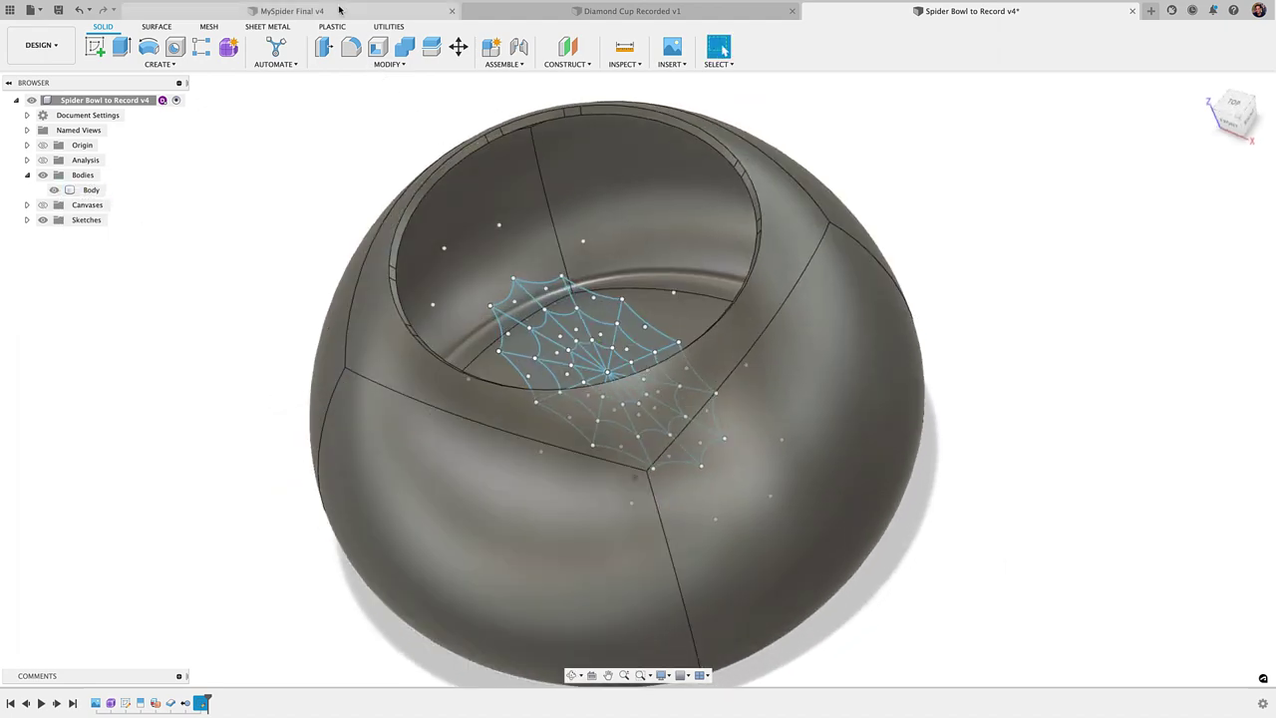
- Examine the webs on the bowl in the MySpider Final design, and return to the Spider Bowl to Record design
{"action": "left_click", "coordinate": [289, 11]}
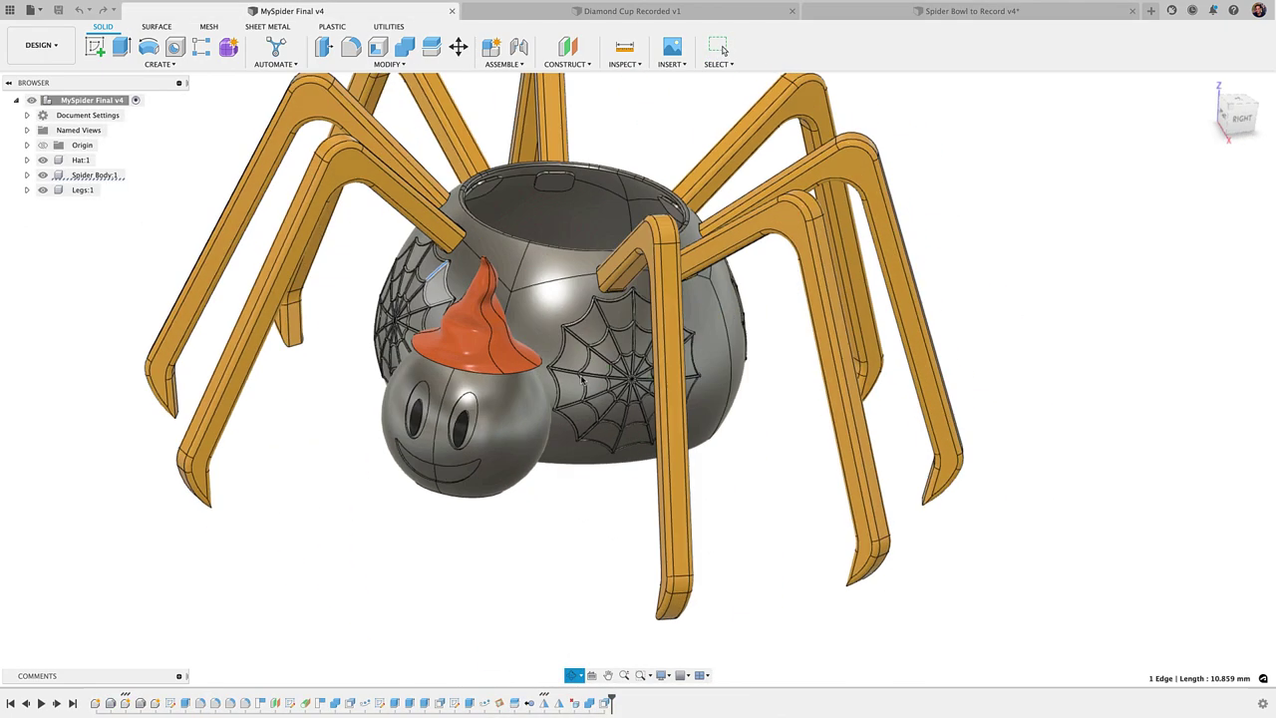
{"action": "middle_click_drag", "start_coordinate": [582, 379], "coordinate": [570, 373], "text": "shift"}
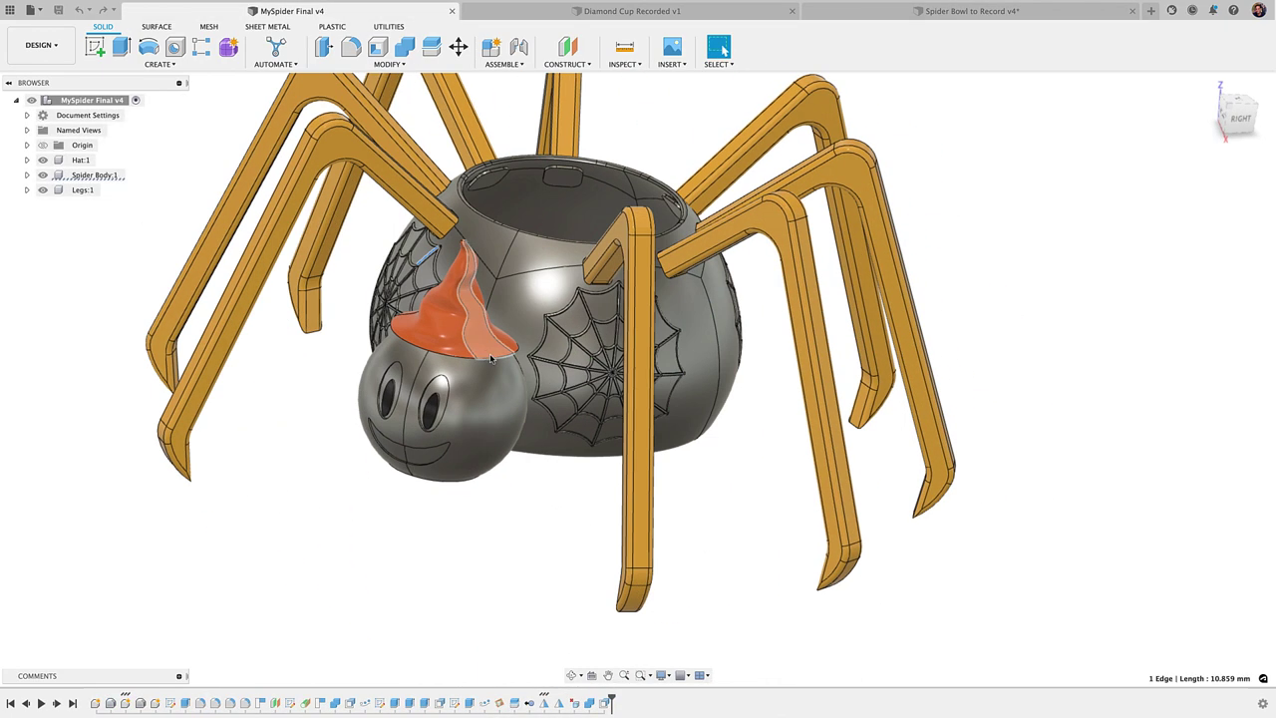
{"action": "scroll", "coordinate": [423, 255], "scroll_direction": "up", "scroll_amount": 10}
{"action": "scroll", "coordinate": [450, 265], "scroll_direction": "up", "scroll_amount": 2}
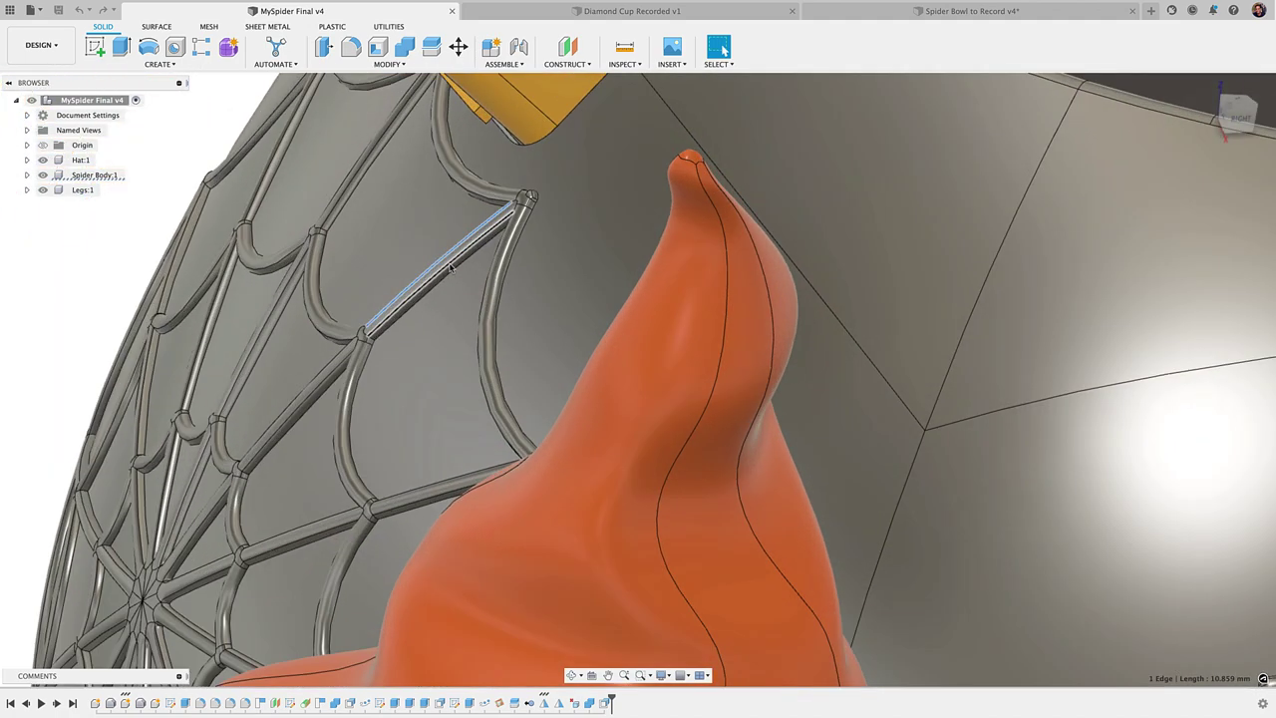
{"action": "left_click", "coordinate": [409, 379]}
{"action": "scroll", "coordinate": [410, 379], "scroll_direction": "down", "scroll_amount": 8}
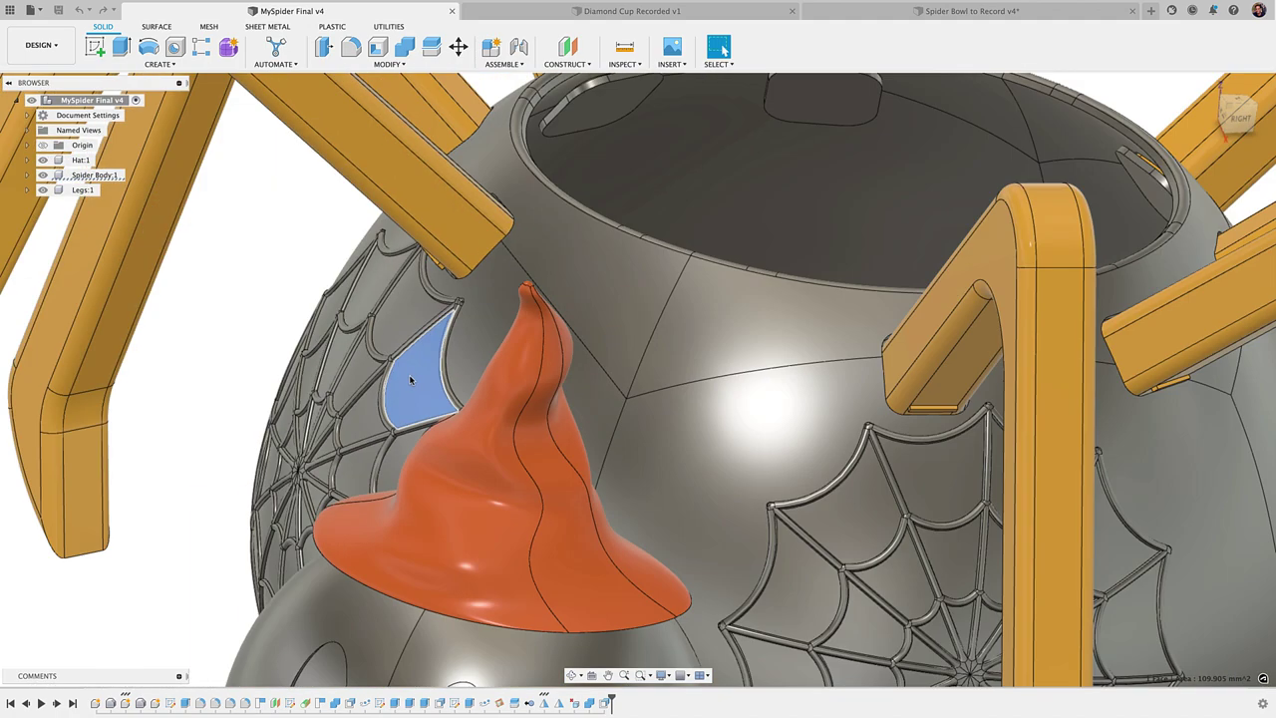
{"action": "left_click", "coordinate": [877, 10]}
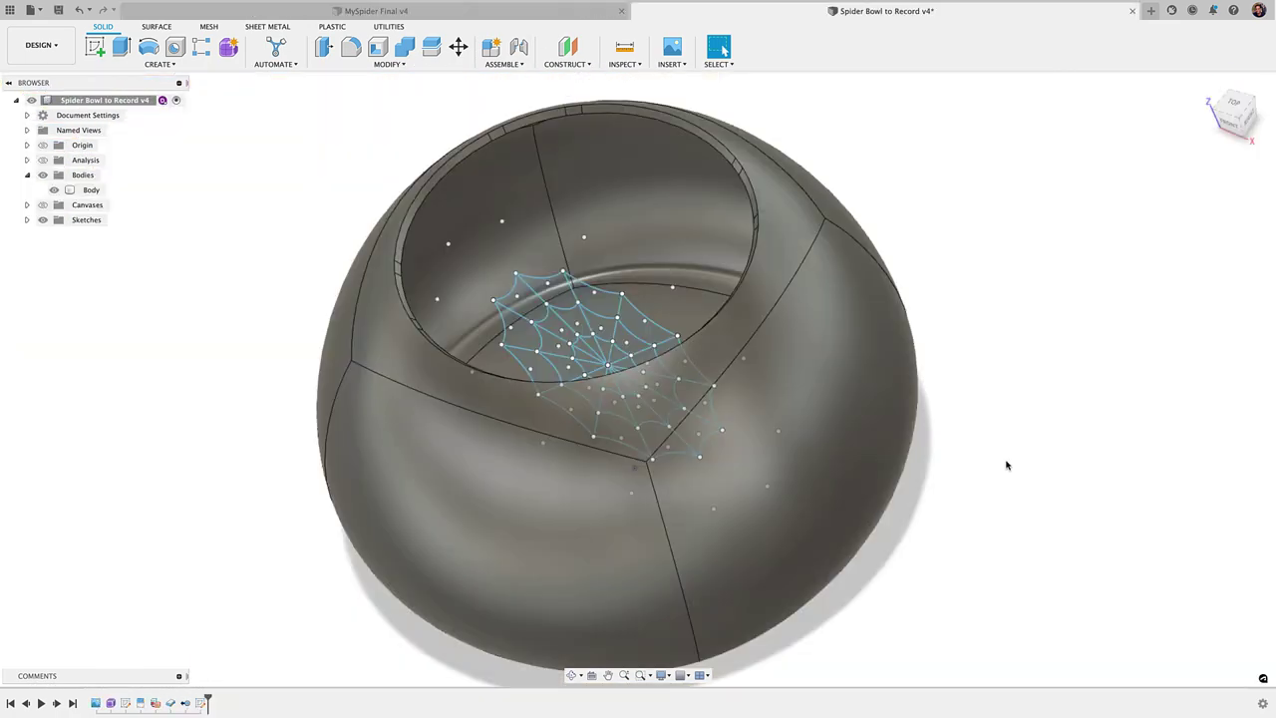
{"action": "middle_click_drag", "start_coordinate": [1006, 464], "coordinate": [971, 429], "text": "shift"}
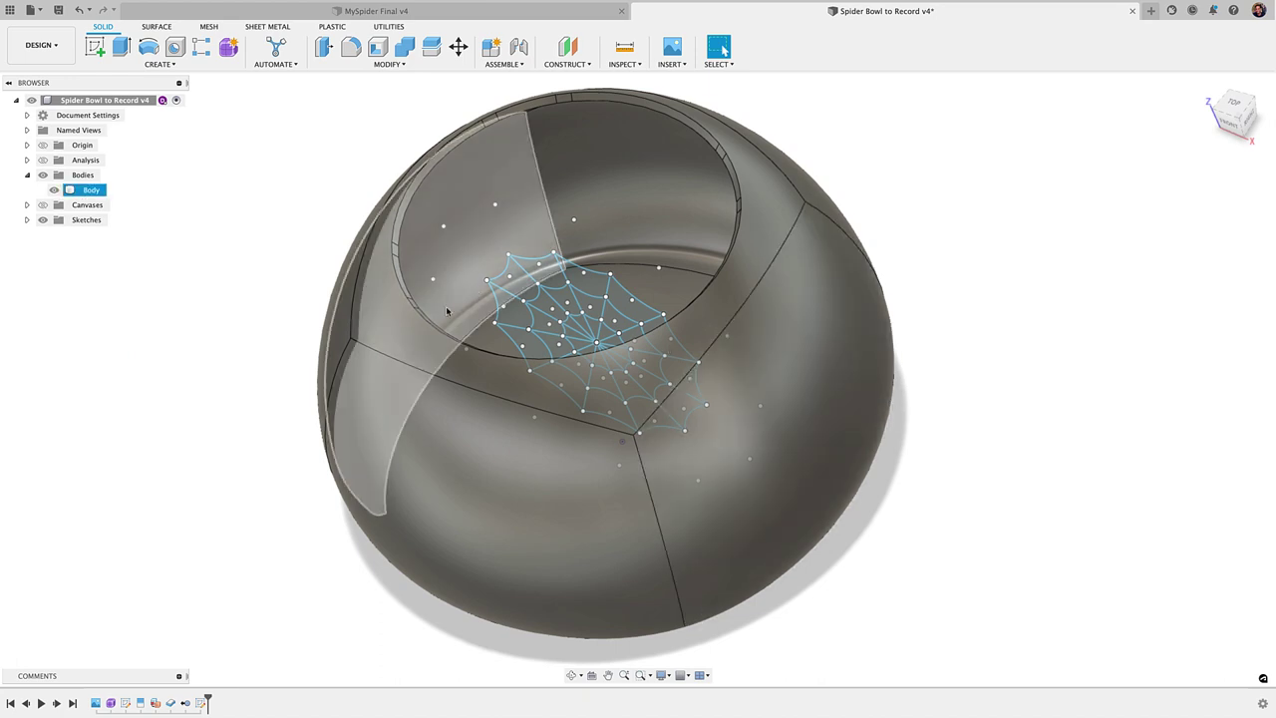
{"action": "scroll", "coordinate": [448, 306], "scroll_direction": "up", "scroll_amount": 1}
{"action": "middle_click_drag", "start_coordinate": [563, 376], "coordinate": [514, 386]}
{"action": "key", "text": "Escape"}
{"action": "left_click", "coordinate": [515, 386]}
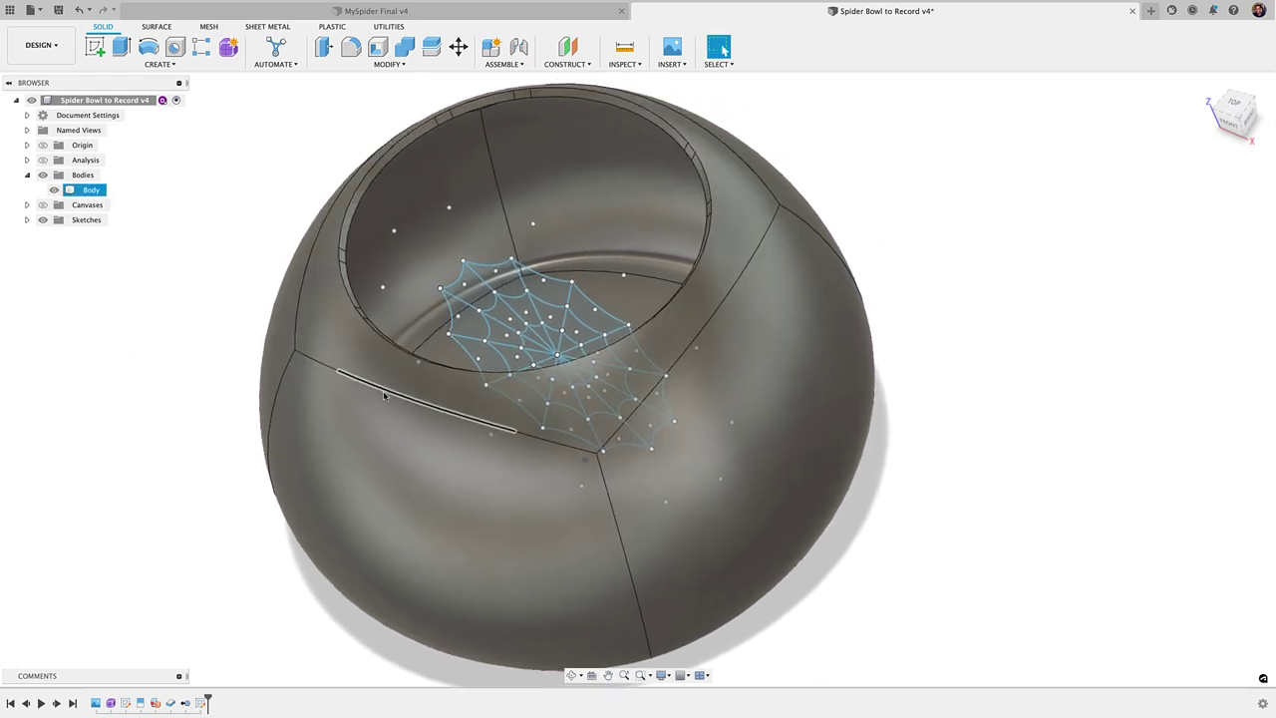
{"action": "left_click", "coordinate": [282, 277]}
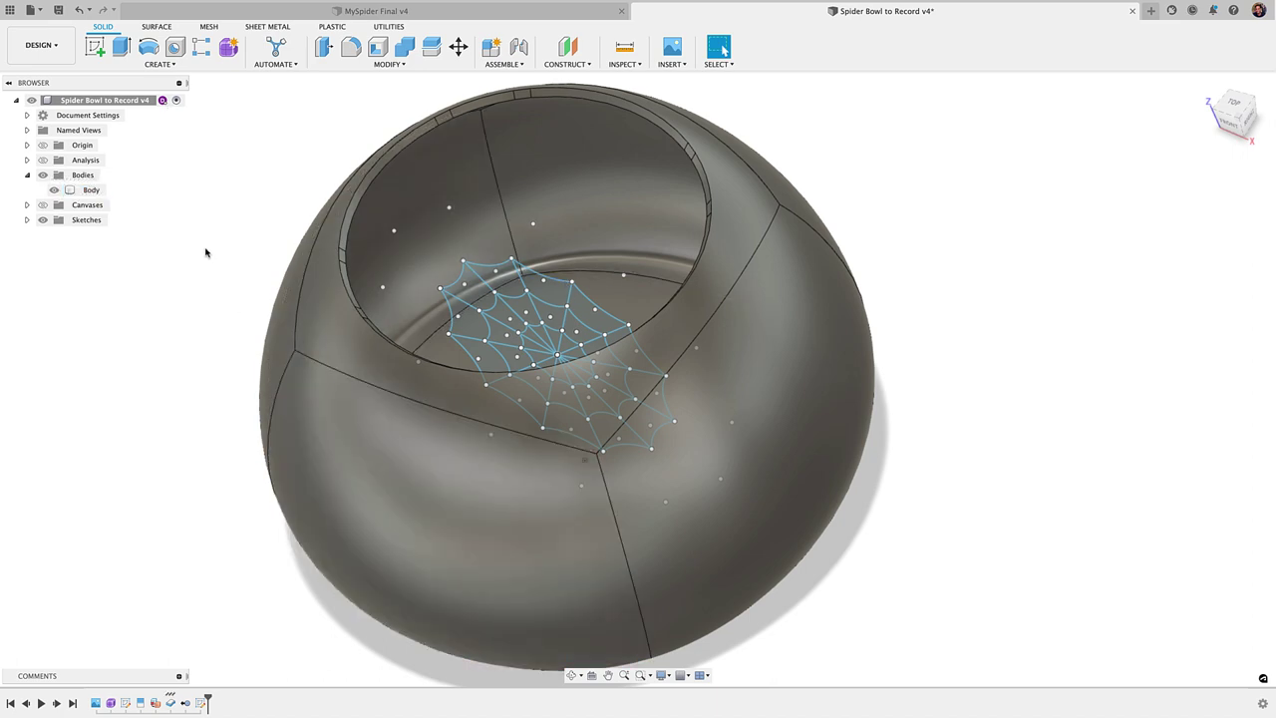
{"action": "left_click", "coordinate": [156, 65]}
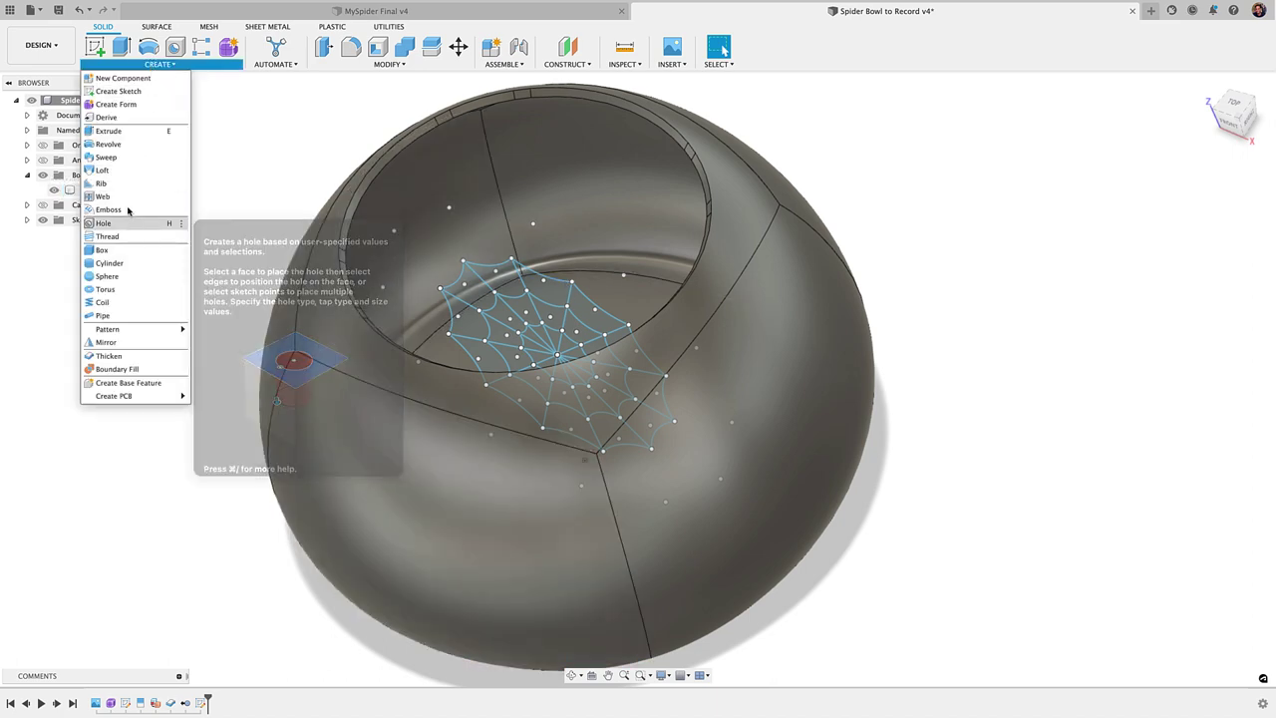
{"action": "left_click", "coordinate": [179, 208]}
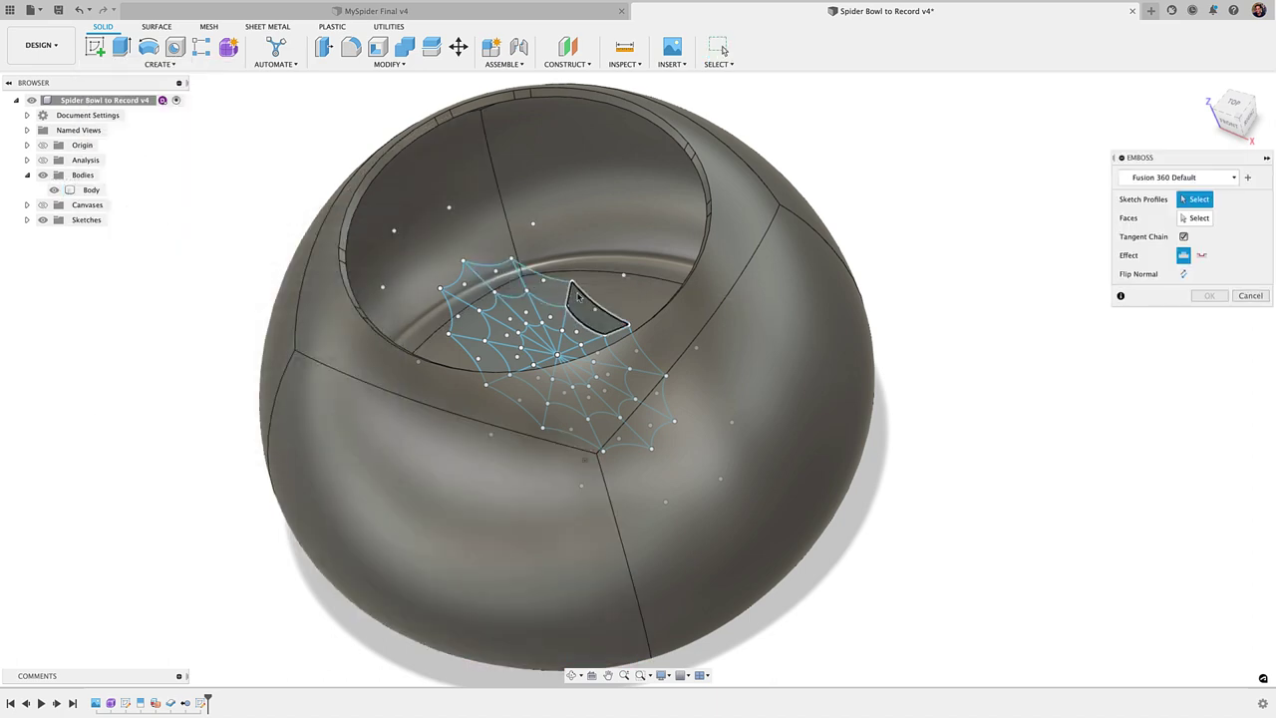
{"action": "scroll", "coordinate": [580, 301], "scroll_direction": "up", "scroll_amount": 2}
{"action": "scroll", "coordinate": [489, 299], "scroll_direction": "up", "scroll_amount": 2}
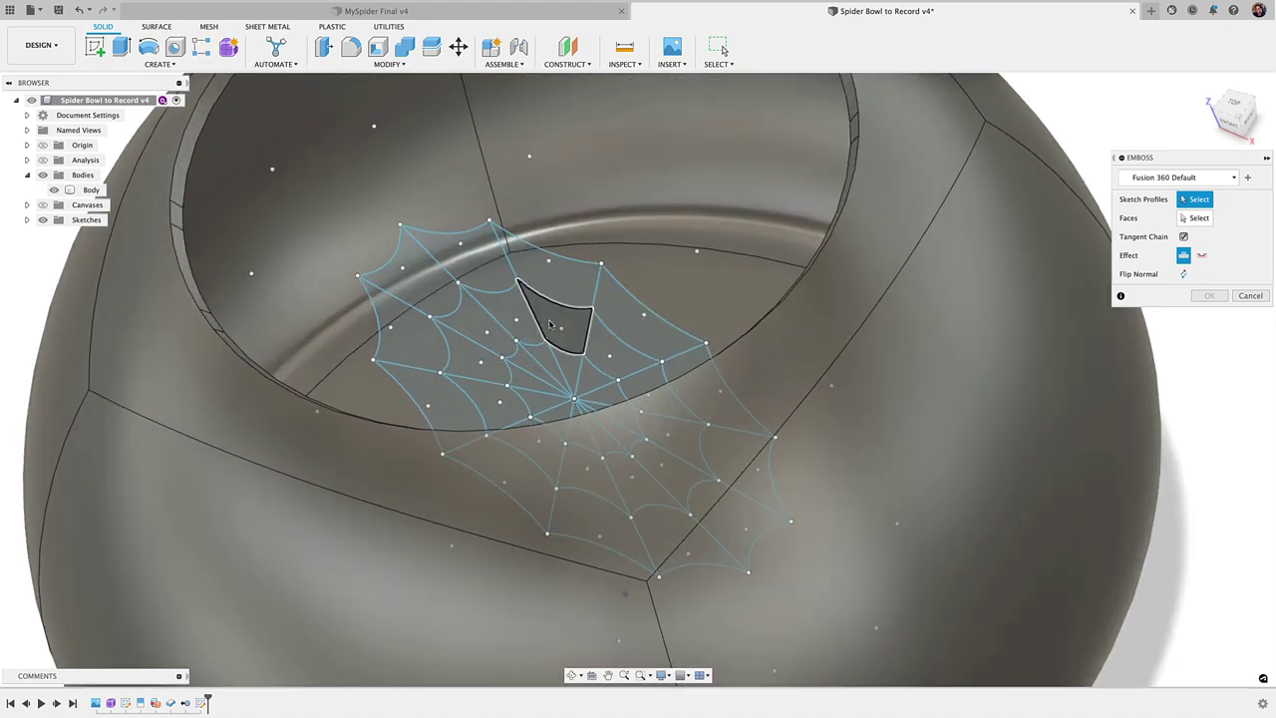
{"action": "scroll", "coordinate": [499, 275], "scroll_direction": "down", "scroll_amount": 2}
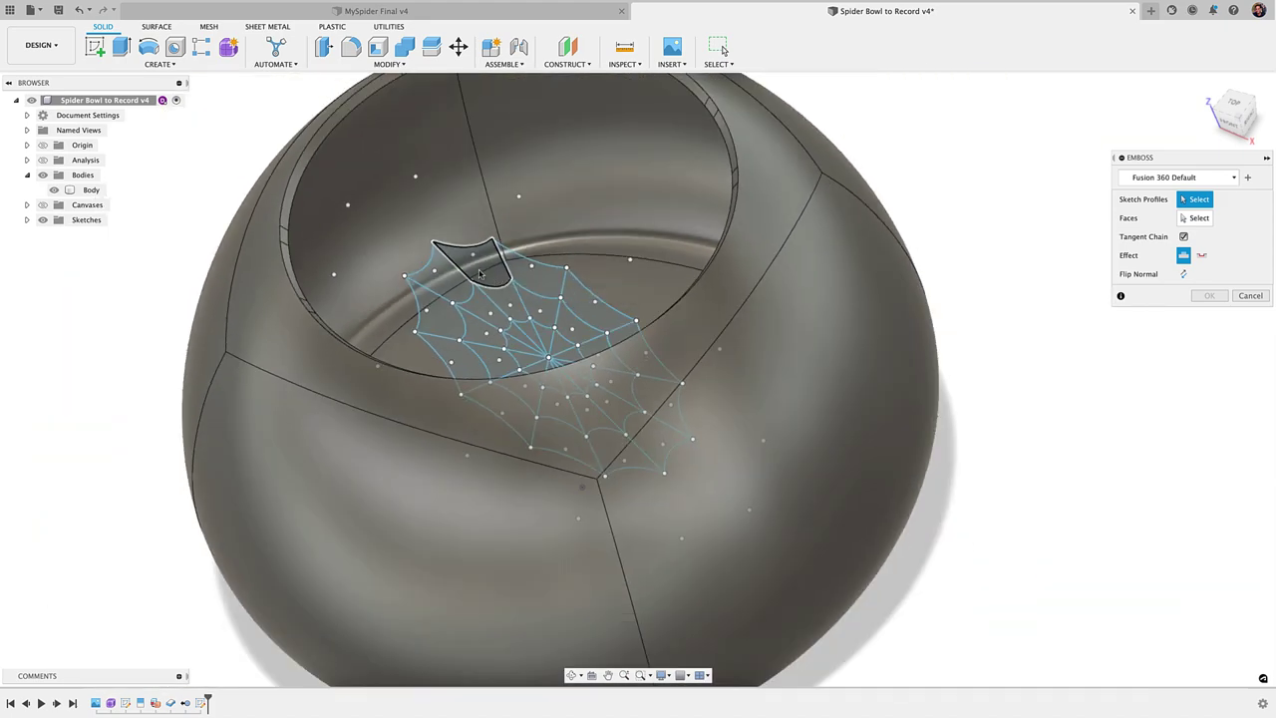
{"action": "scroll", "coordinate": [480, 267], "scroll_direction": "up", "scroll_amount": 2}
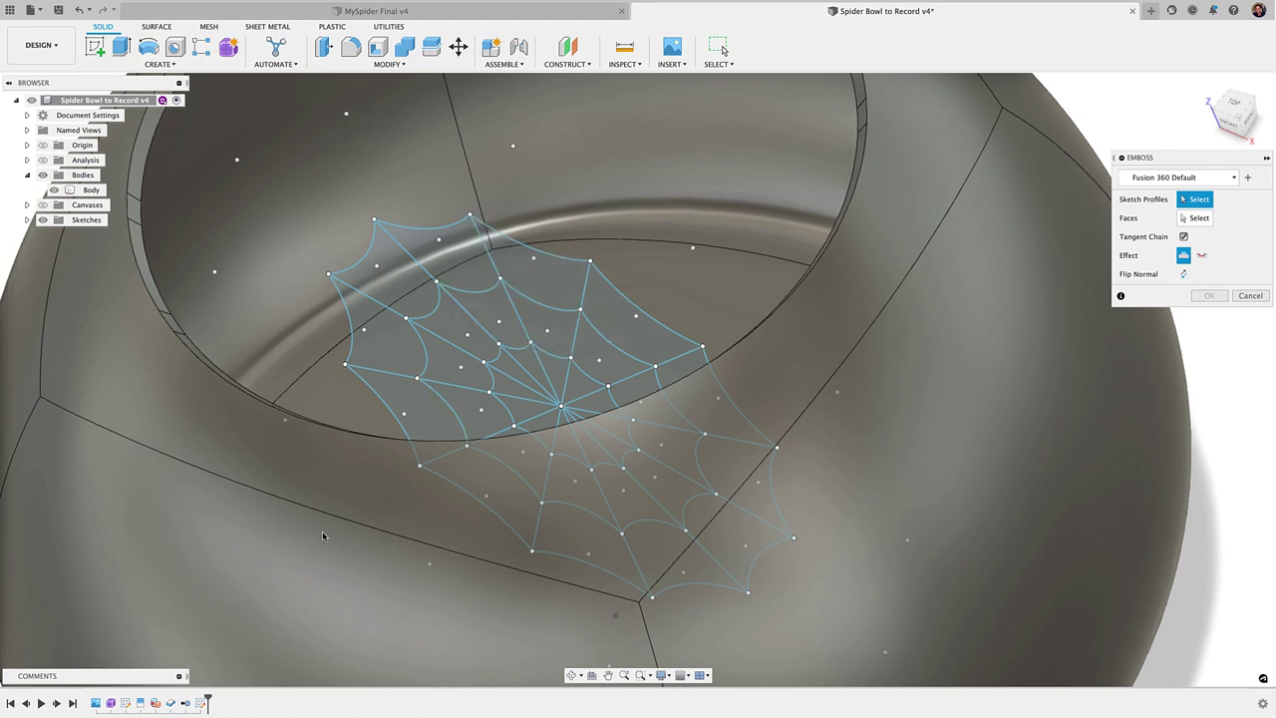
{"action": "scroll", "coordinate": [327, 530], "scroll_direction": "down", "scroll_amount": 3}
{"action": "left_click", "coordinate": [419, 367]}
{"action": "middle_click_drag", "start_coordinate": [432, 496], "coordinate": [449, 348]}
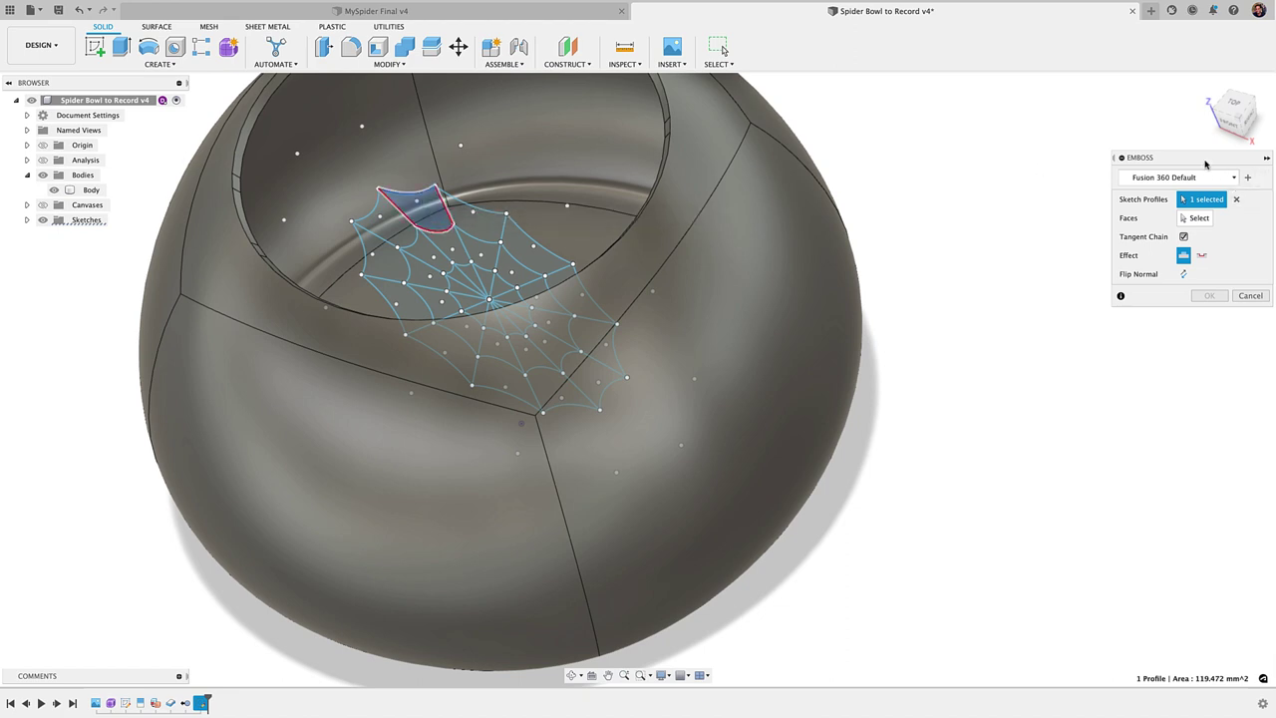
{"action": "left_click_drag", "start_coordinate": [1205, 162], "coordinate": [1019, 143]}
{"action": "middle_click_drag", "start_coordinate": [724, 275], "coordinate": [704, 312]}
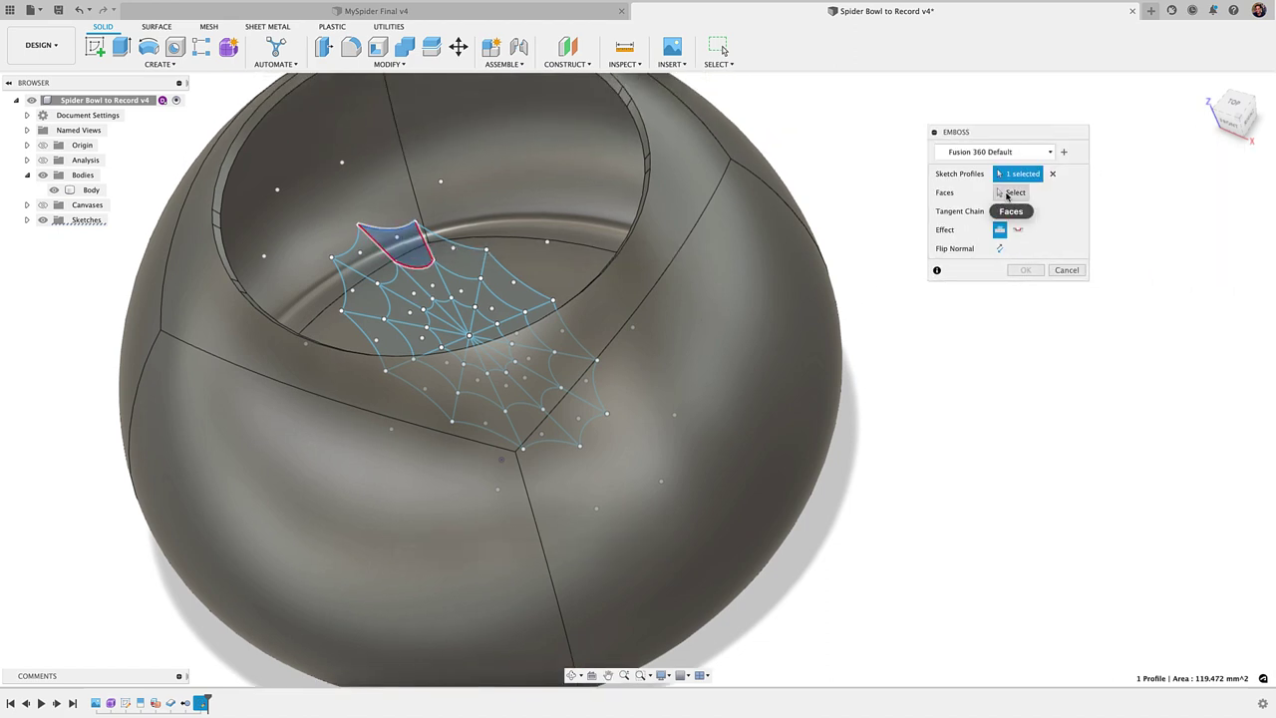
{"action": "left_click", "coordinate": [1012, 192]}
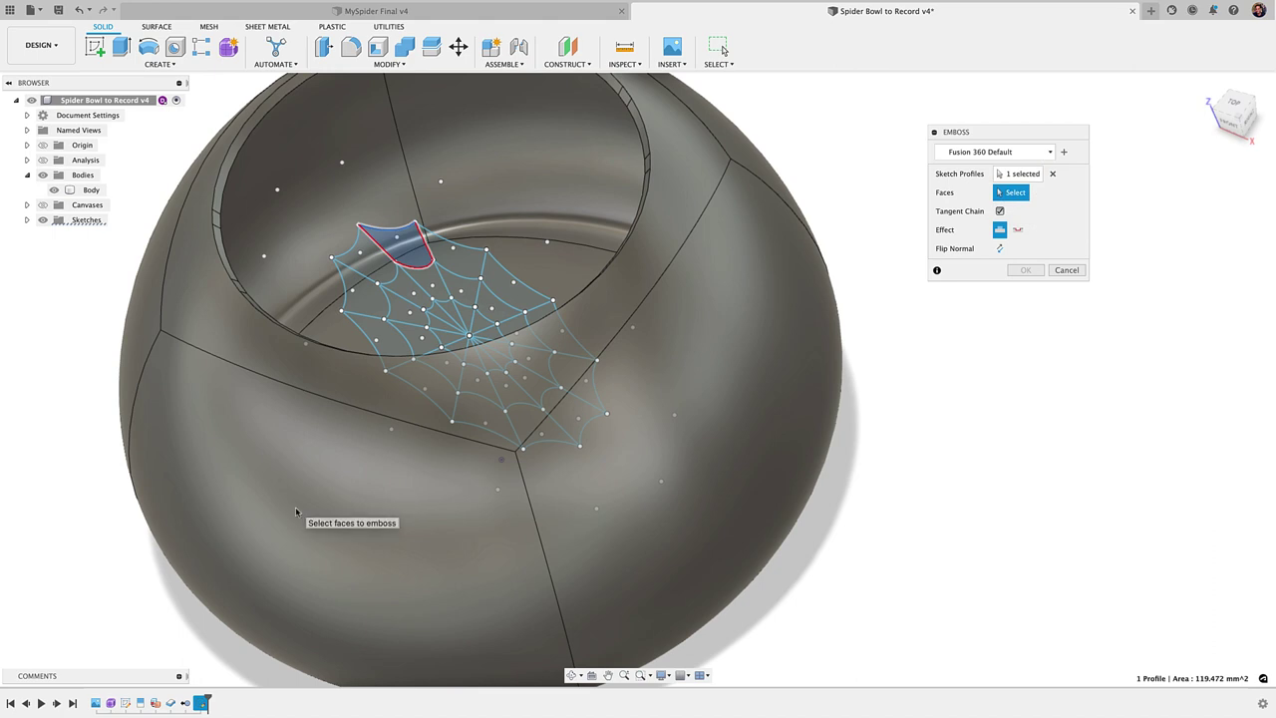
{"action": "middle_click_drag", "start_coordinate": [293, 508], "coordinate": [297, 482], "text": "shift"}
{"action": "scroll", "coordinate": [295, 494], "scroll_direction": "down", "scroll_amount": 5}
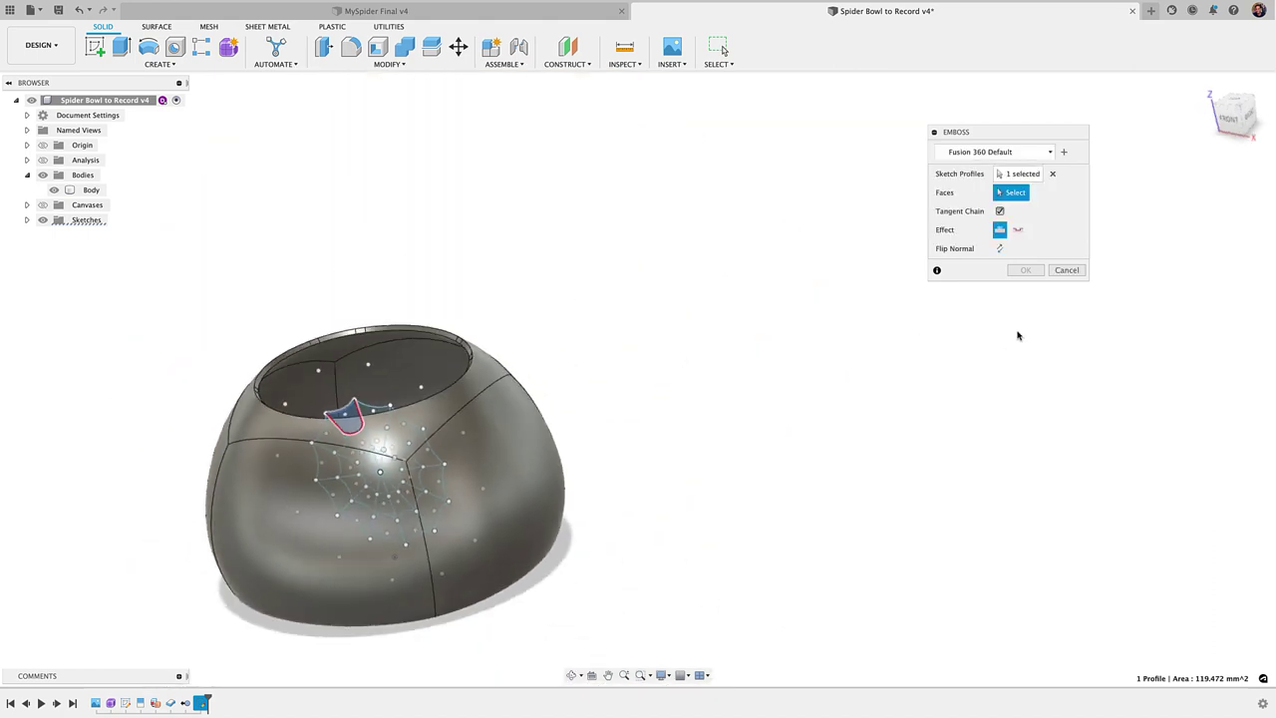
{"action": "left_click", "coordinate": [1066, 270]}
- Start a thin extrusion and choose three curve chains at the upper part of the web sketch as profiles
{"action": "middle_click_drag", "start_coordinate": [628, 333], "coordinate": [663, 313]}
{"action": "middle_click_drag", "start_coordinate": [663, 313], "coordinate": [660, 322], "text": "shift"}
{"action": "key", "text": "e"}
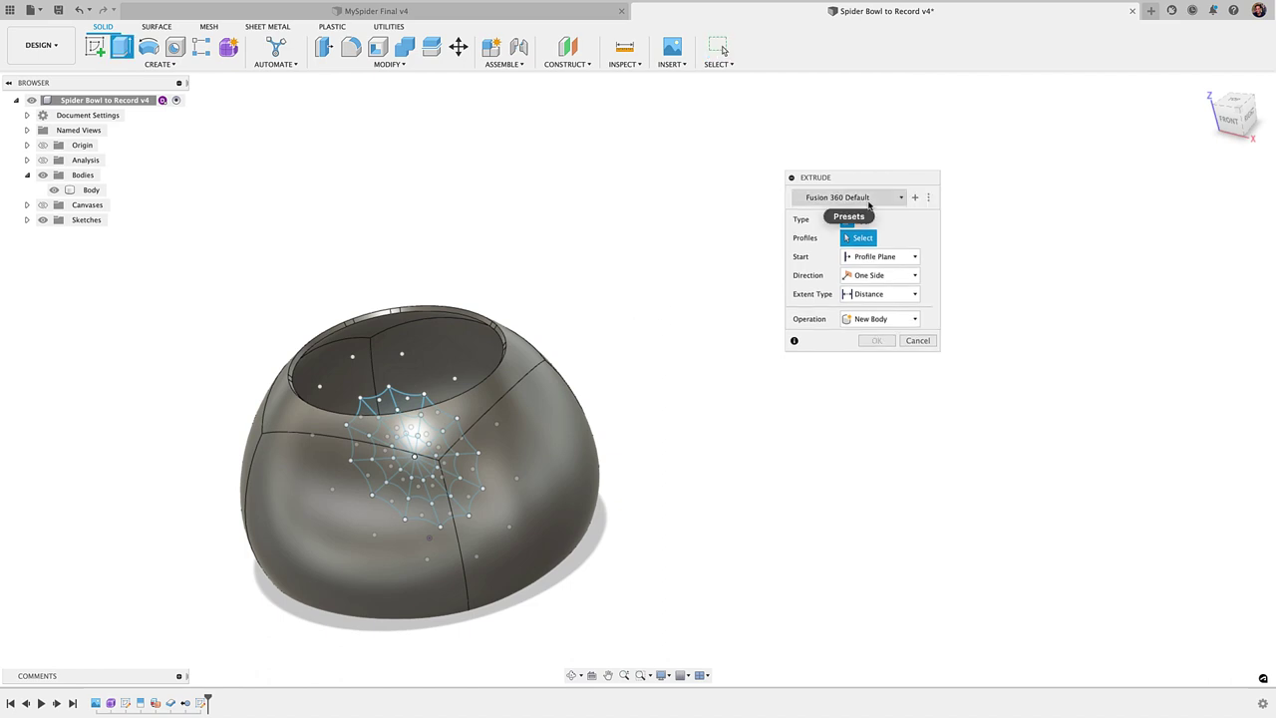
{"action": "left_click", "coordinate": [867, 220]}
{"action": "scroll", "coordinate": [383, 404], "scroll_direction": "up", "scroll_amount": 5}
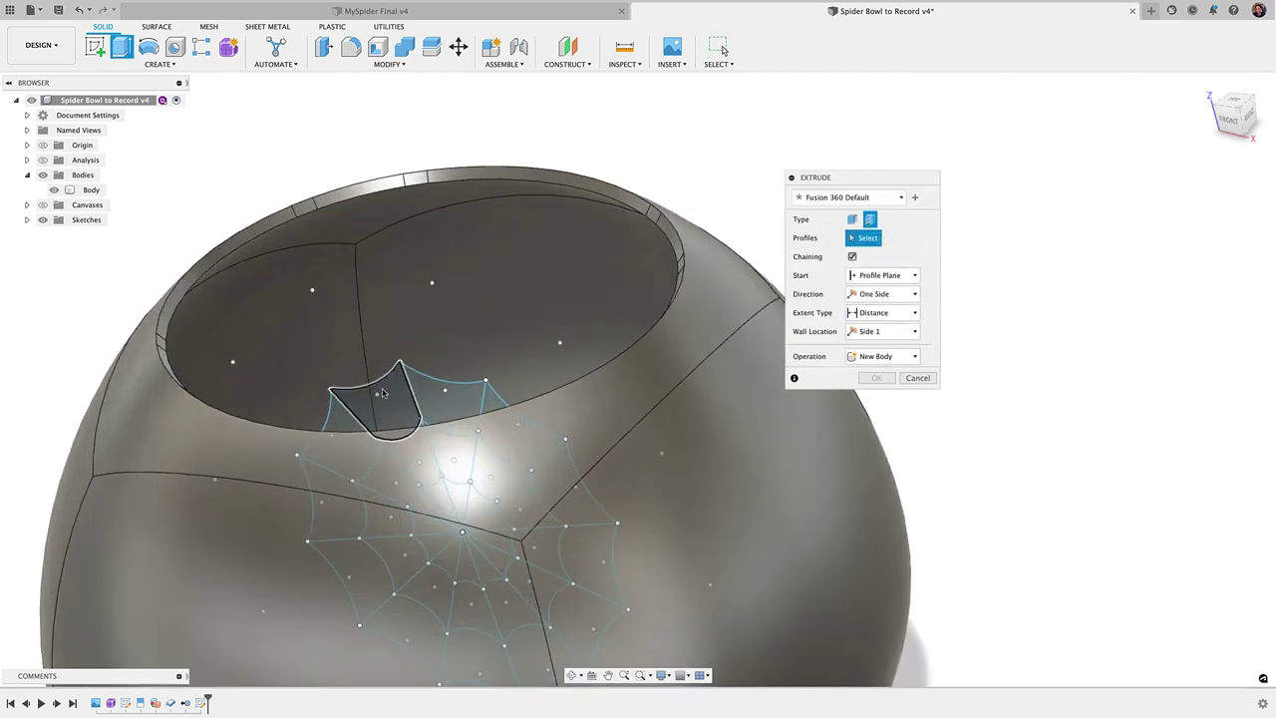
{"action": "left_click", "coordinate": [382, 385]}
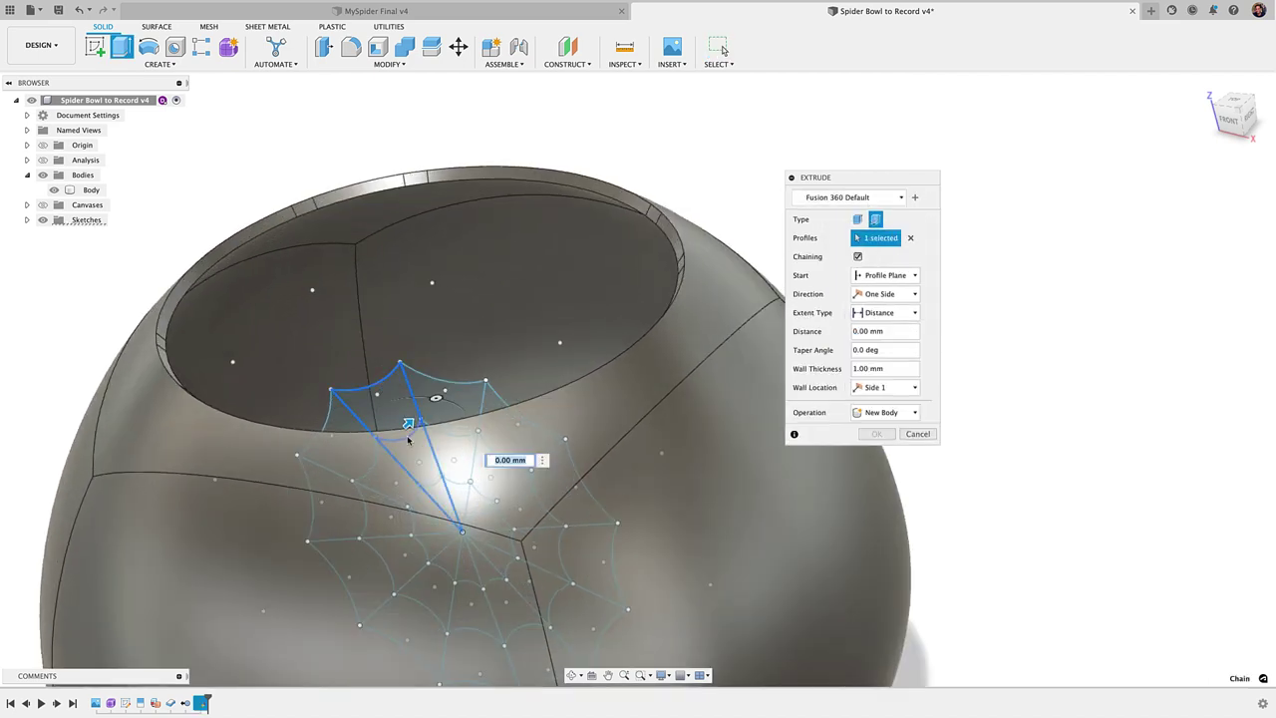
{"action": "left_click", "coordinate": [451, 389]}
{"action": "mouse_move", "coordinate": [478, 434]}
{"action": "middle_mouse_down", "text": "shift"}
{"action": "mouse_move", "coordinate": [445, 472]}
{"action": "mouse_move", "coordinate": [561, 404]}
{"action": "middle_mouse_up", "text": "shift"}
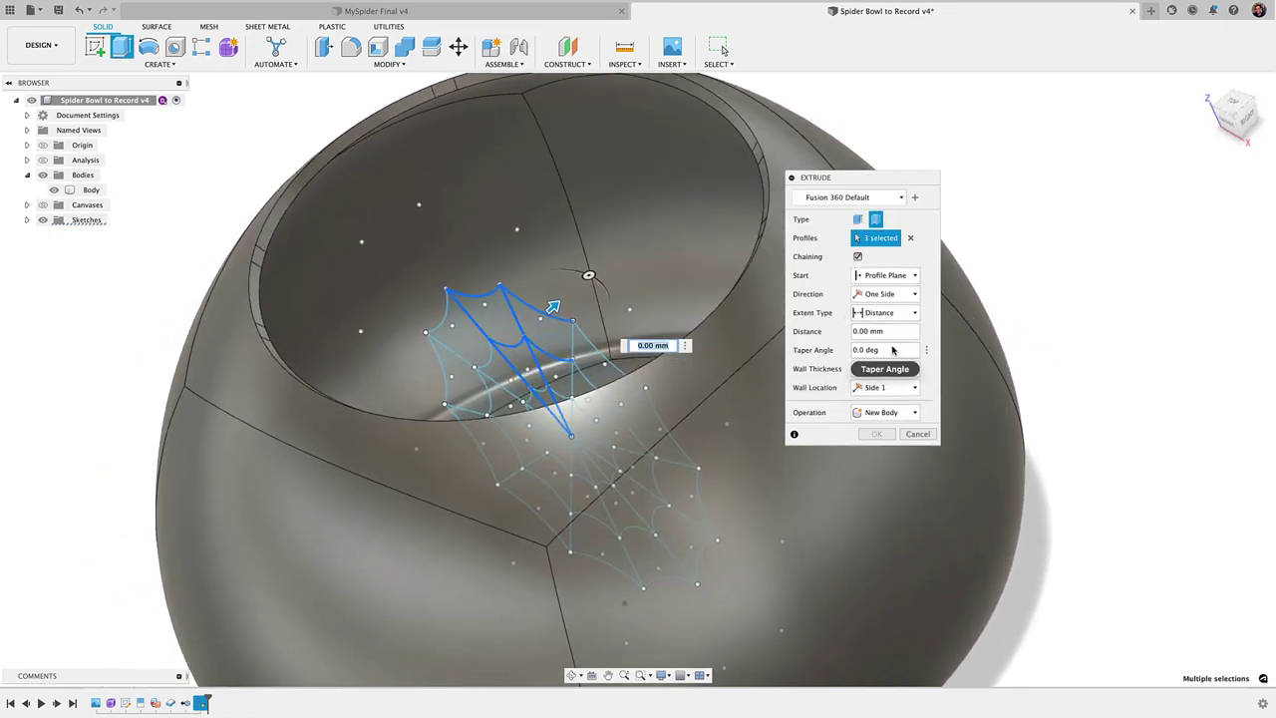
- Try to extrude the chosen web curves by -1 mm, with the bowl's outer front face as the start object
{"action": "left_click", "coordinate": [888, 278]}
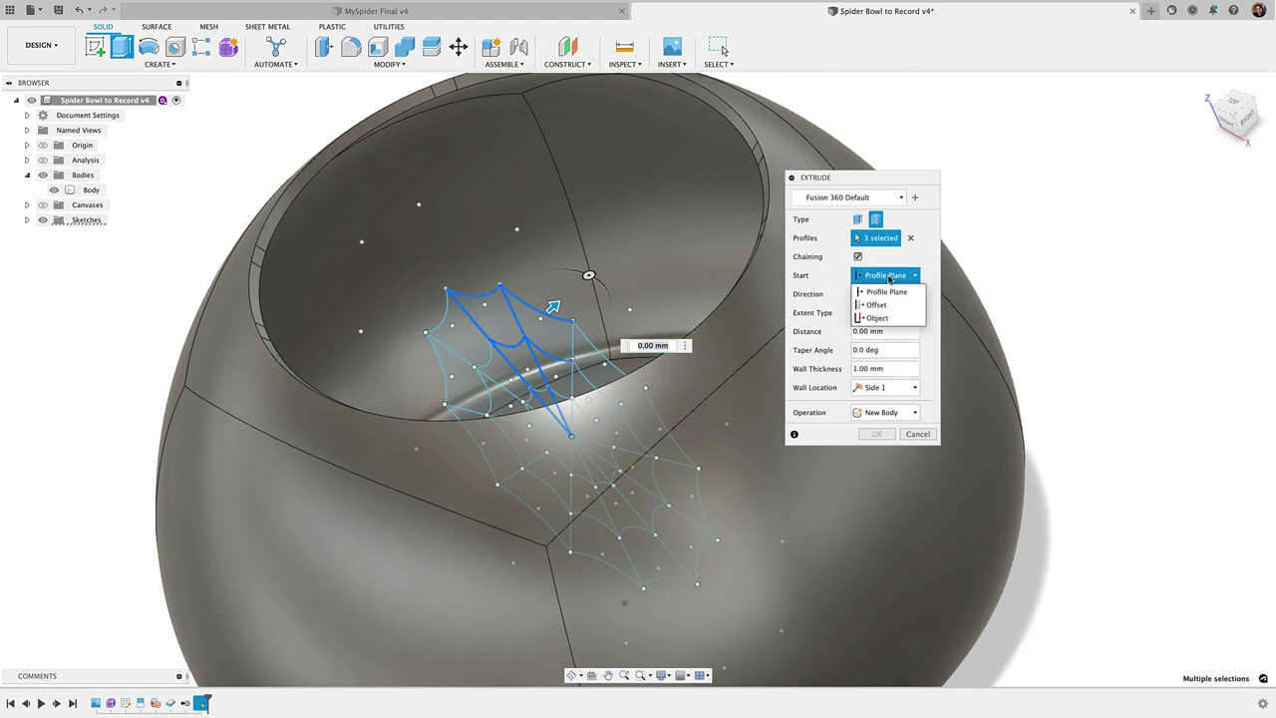
{"action": "left_click", "coordinate": [891, 318]}
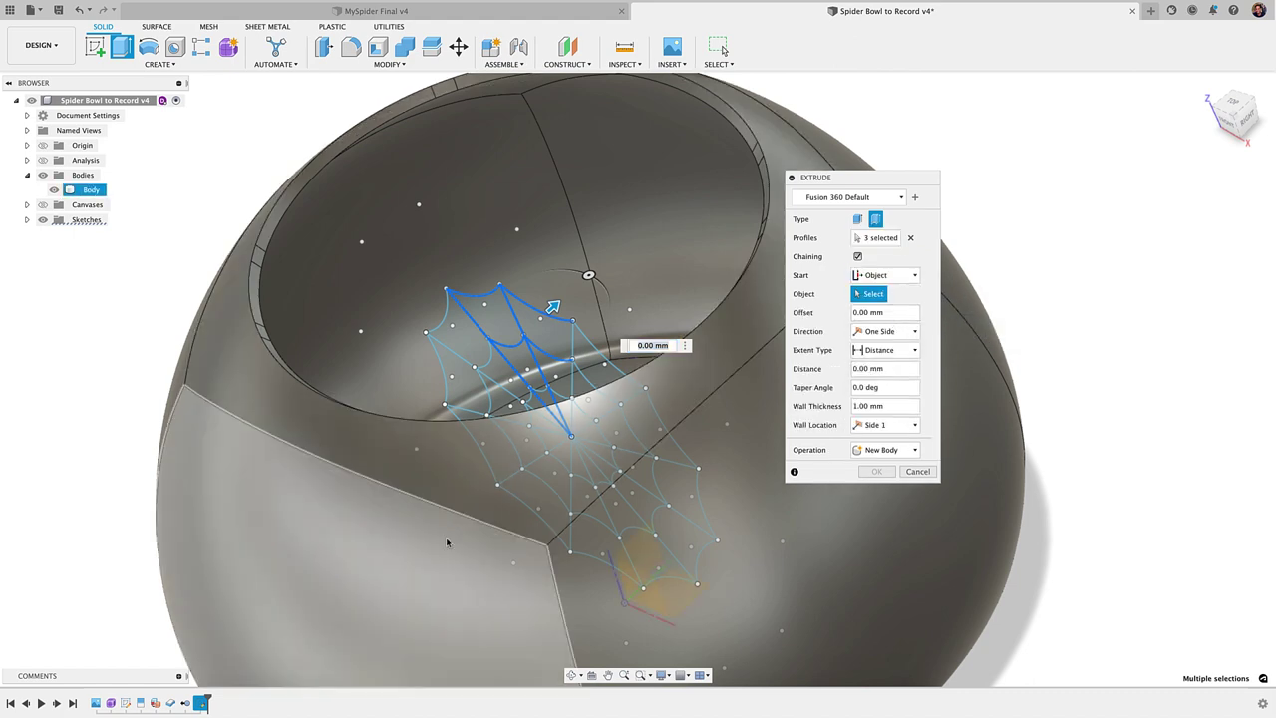
{"action": "left_click", "coordinate": [441, 546]}
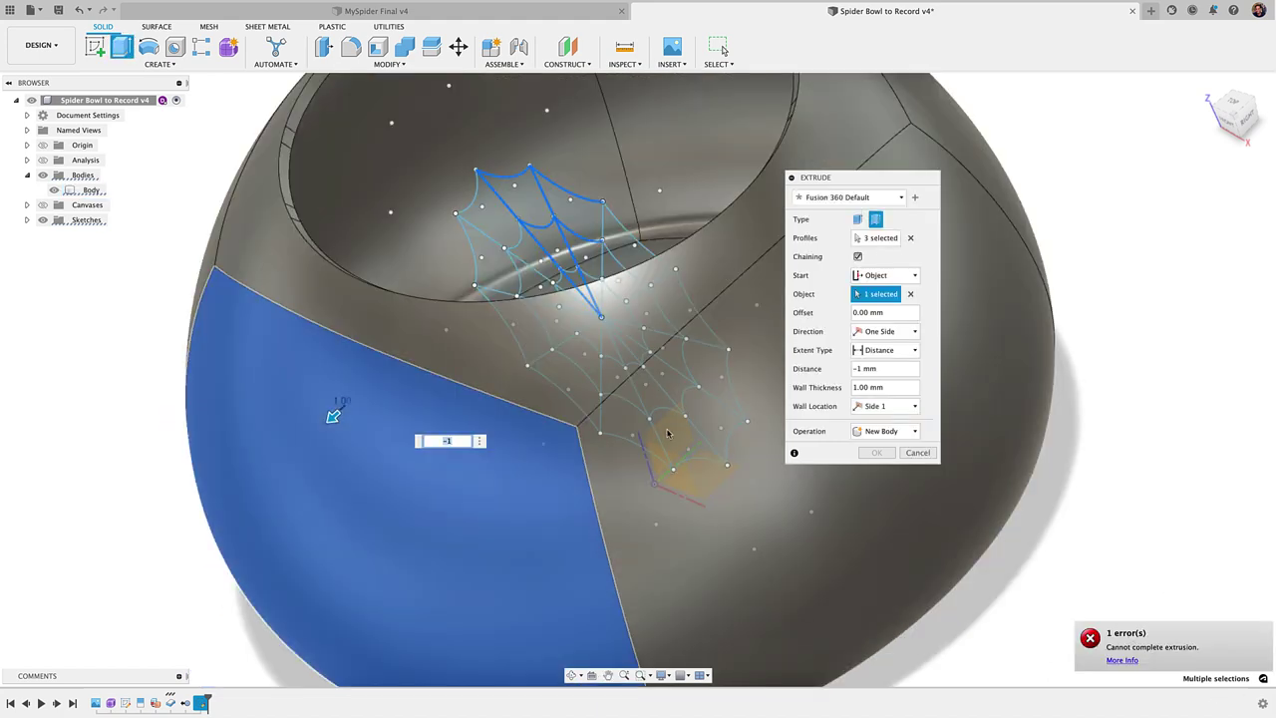
{"action": "key", "text": "Escape"}
- Create a new sketch on the front XZ origin plane
{"action": "scroll", "coordinate": [414, 231], "scroll_direction": "down", "scroll_amount": 2}
{"action": "middle_click_drag", "start_coordinate": [415, 235], "coordinate": [412, 291]}
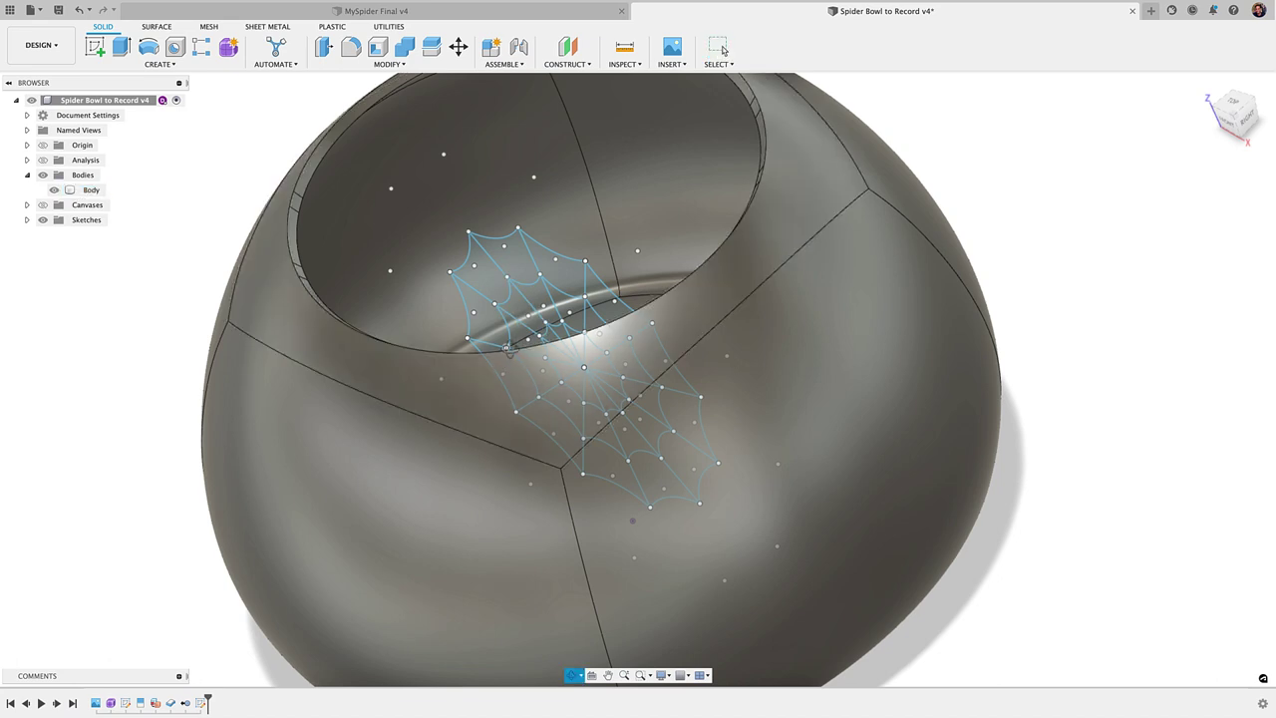
{"action": "middle_click_drag", "start_coordinate": [504, 365], "coordinate": [522, 329], "text": "shift"}
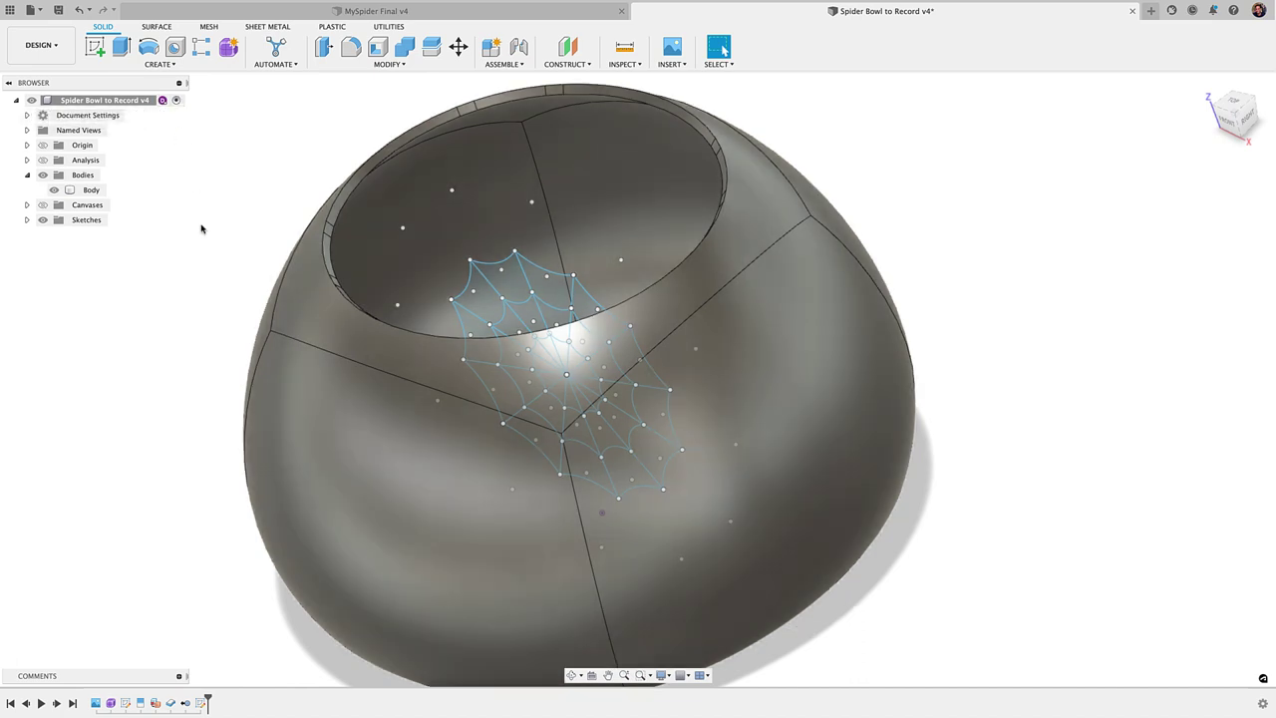
{"action": "left_click", "coordinate": [94, 46]}
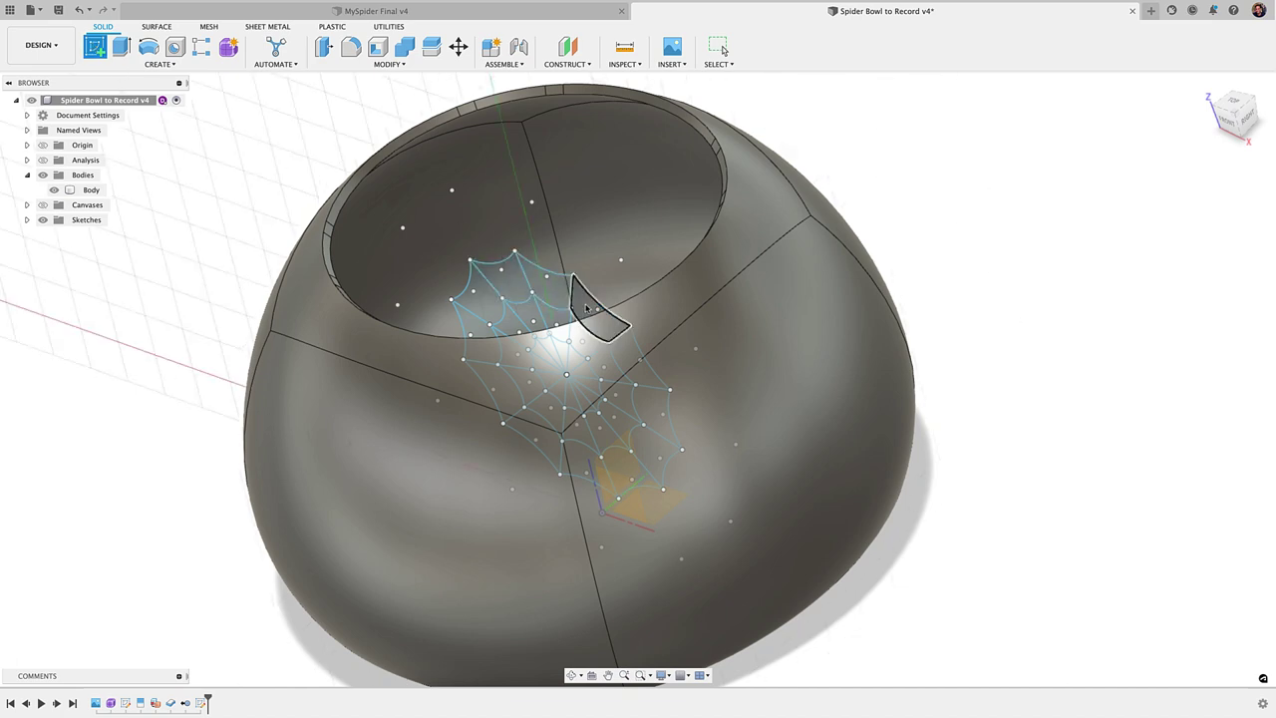
{"action": "middle_click_drag", "start_coordinate": [209, 345], "coordinate": [196, 357], "text": "shift"}
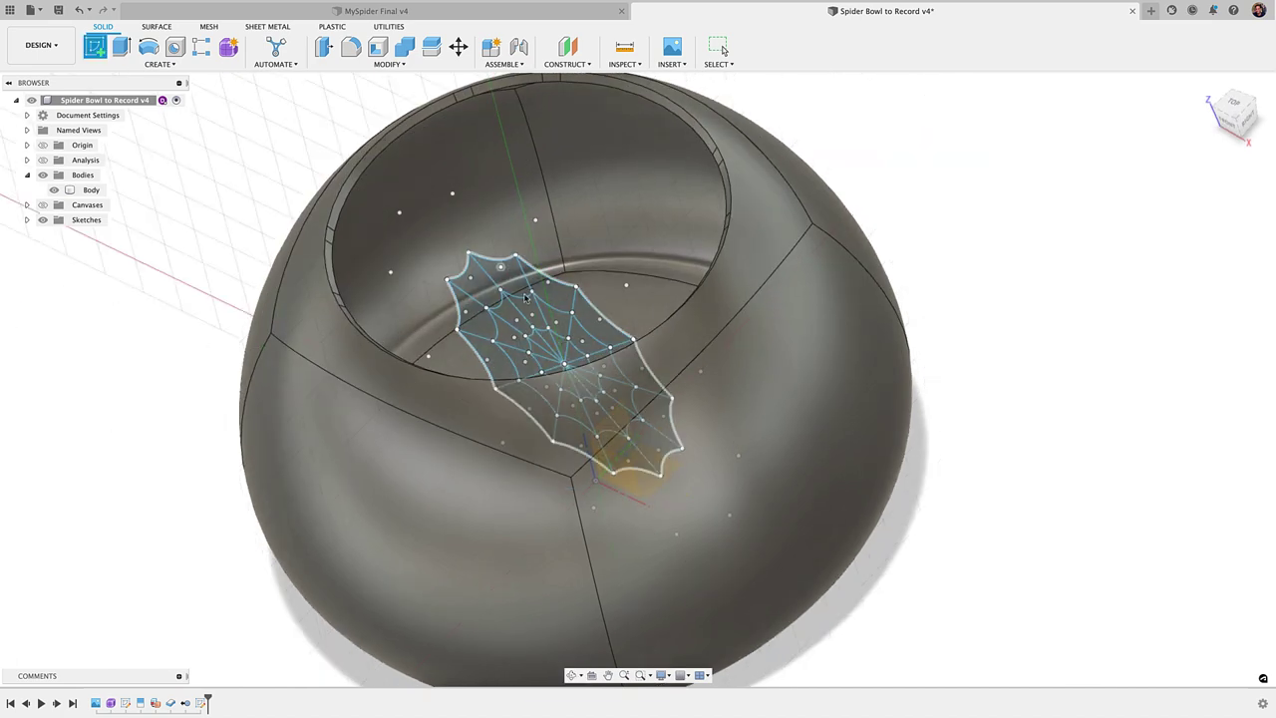
{"action": "middle_click_drag", "start_coordinate": [150, 500], "coordinate": [154, 484], "text": "shift"}
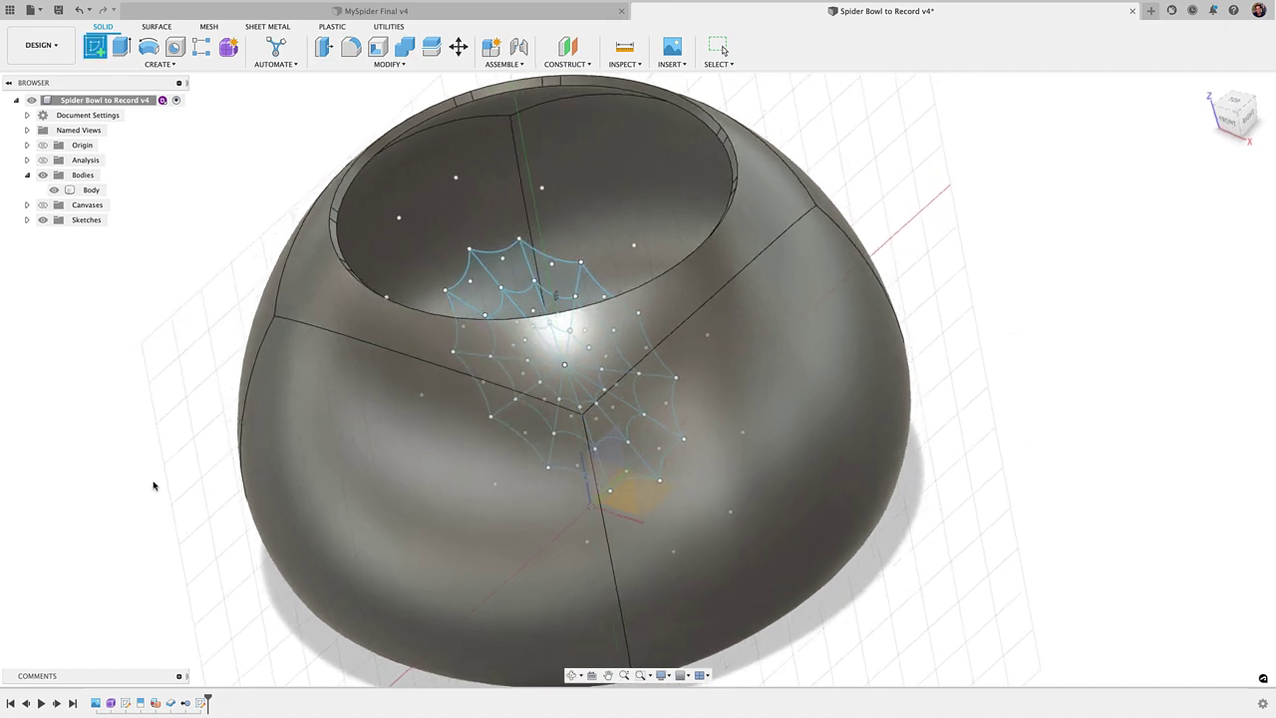
{"action": "left_click", "coordinate": [620, 504]}
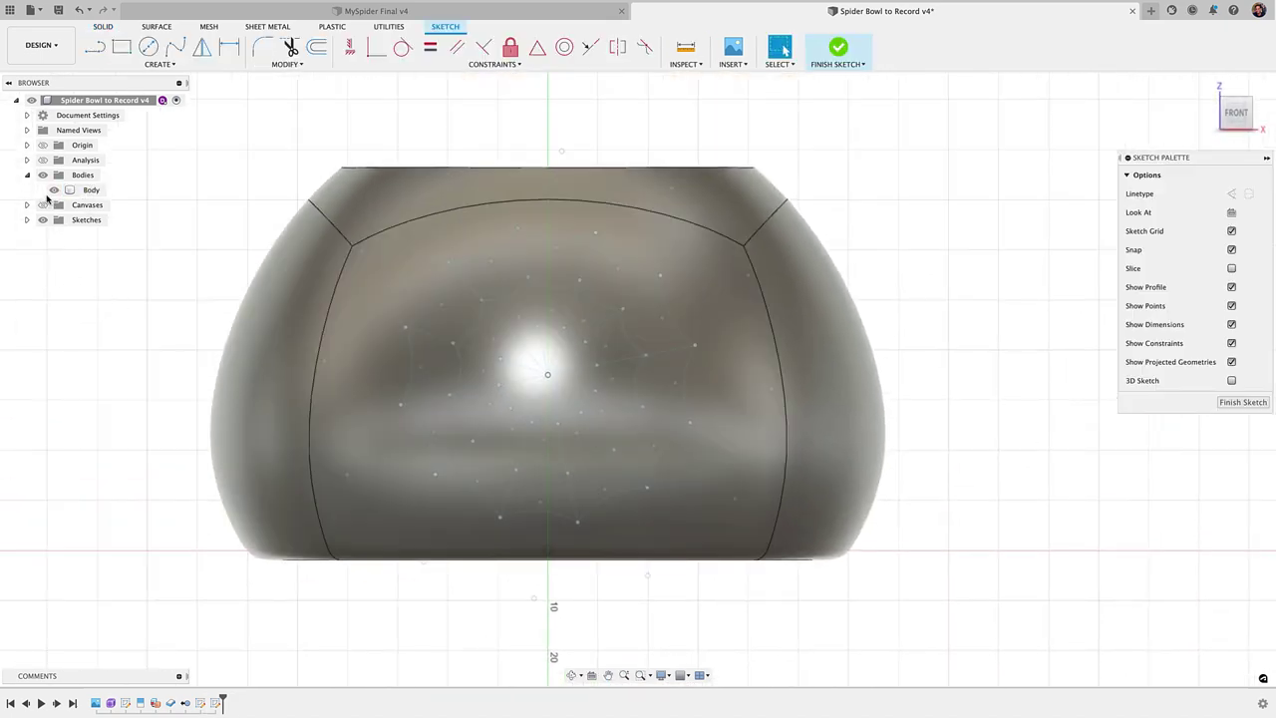
- Hide the bowl body and expand the list of sketches so that the web sketch can be worked on alone
{"action": "left_click", "coordinate": [54, 191]}
{"action": "middle_click_drag", "start_coordinate": [262, 312], "coordinate": [241, 336], "text": "shift"}
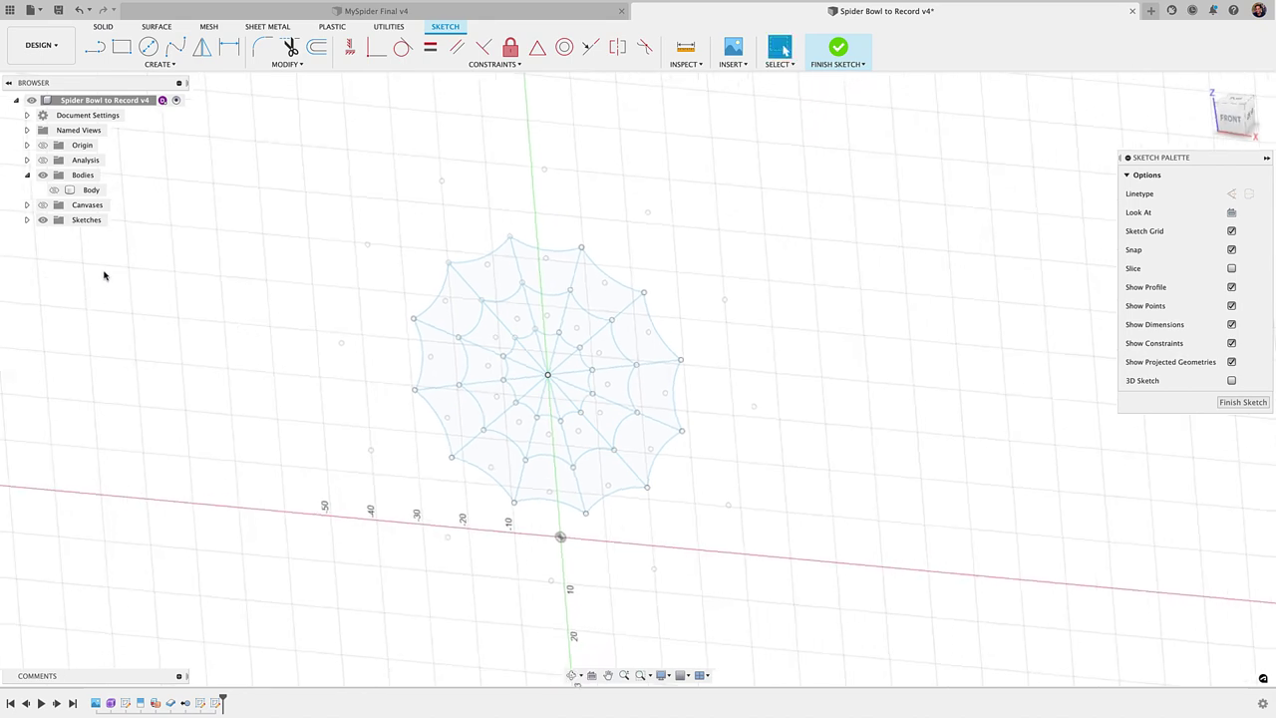
{"action": "left_click", "coordinate": [26, 220]}
{"action": "left_click", "coordinate": [62, 253]}
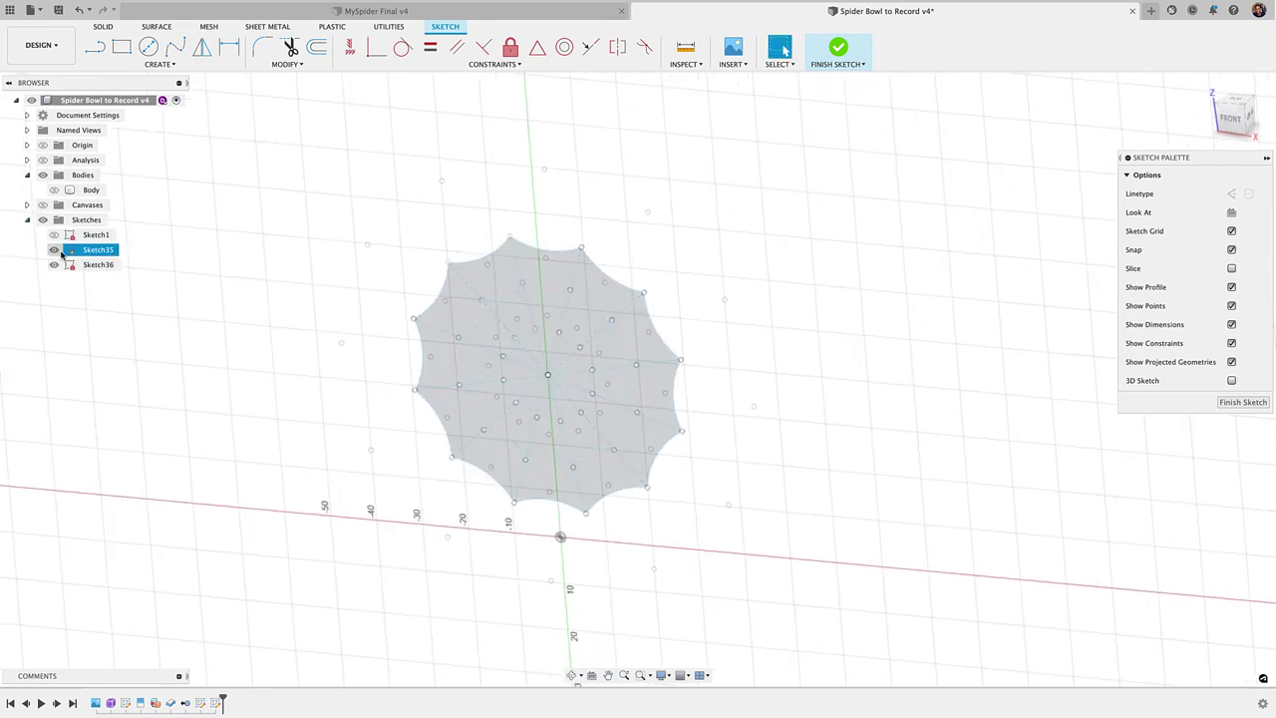
{"action": "left_click", "coordinate": [59, 264]}
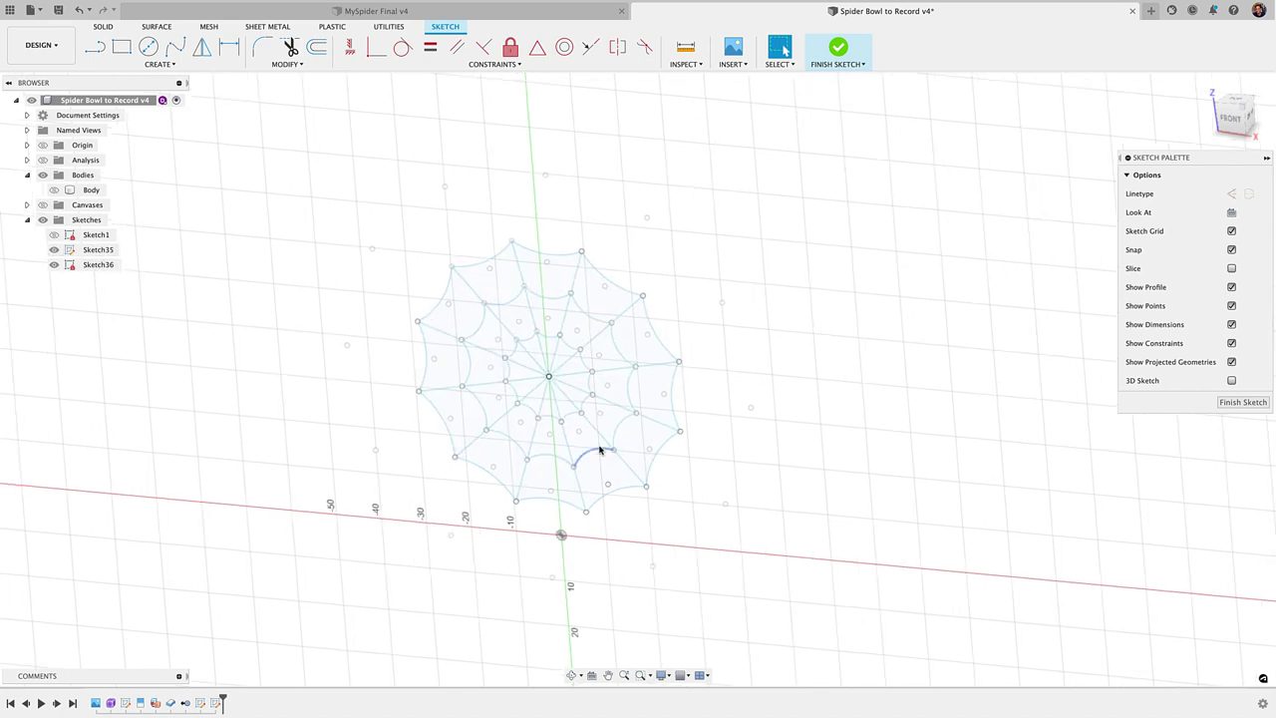
- Start Project To Surface and select all spokes and arcs of the web sketch as the curves to project
{"action": "left_click", "coordinate": [124, 66]}
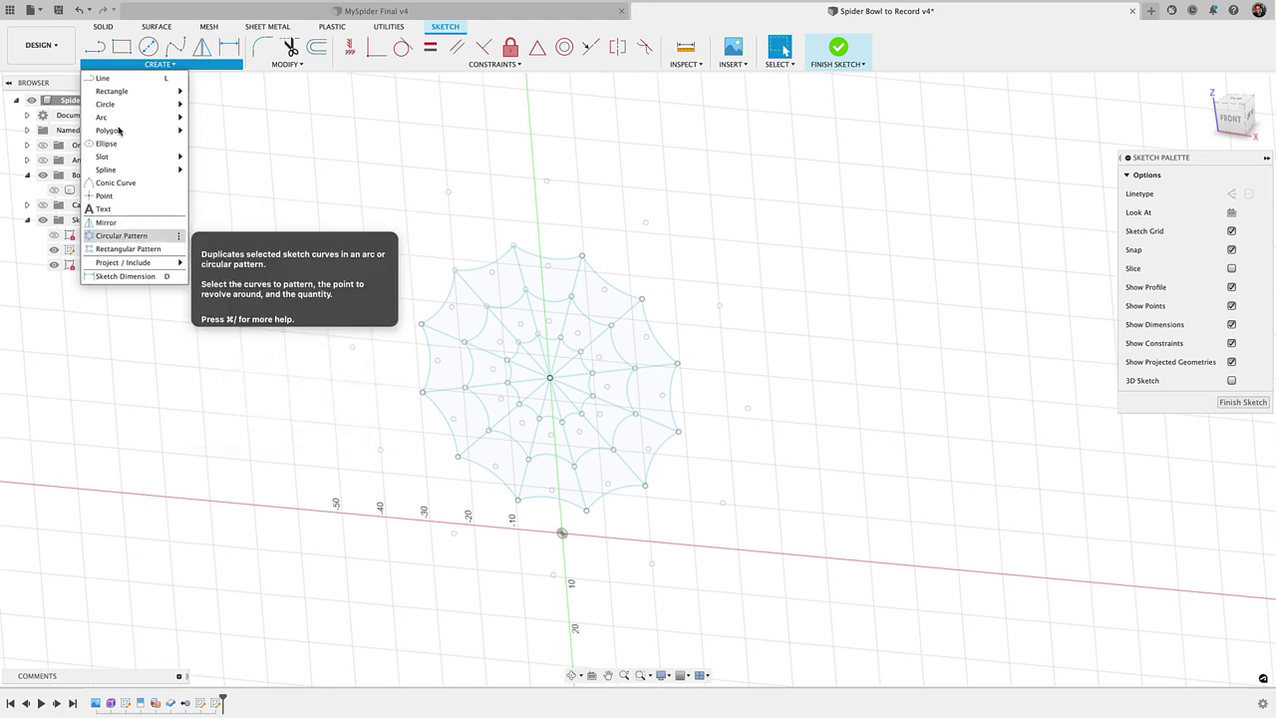
{"action": "mouse_move", "coordinate": [159, 262]}
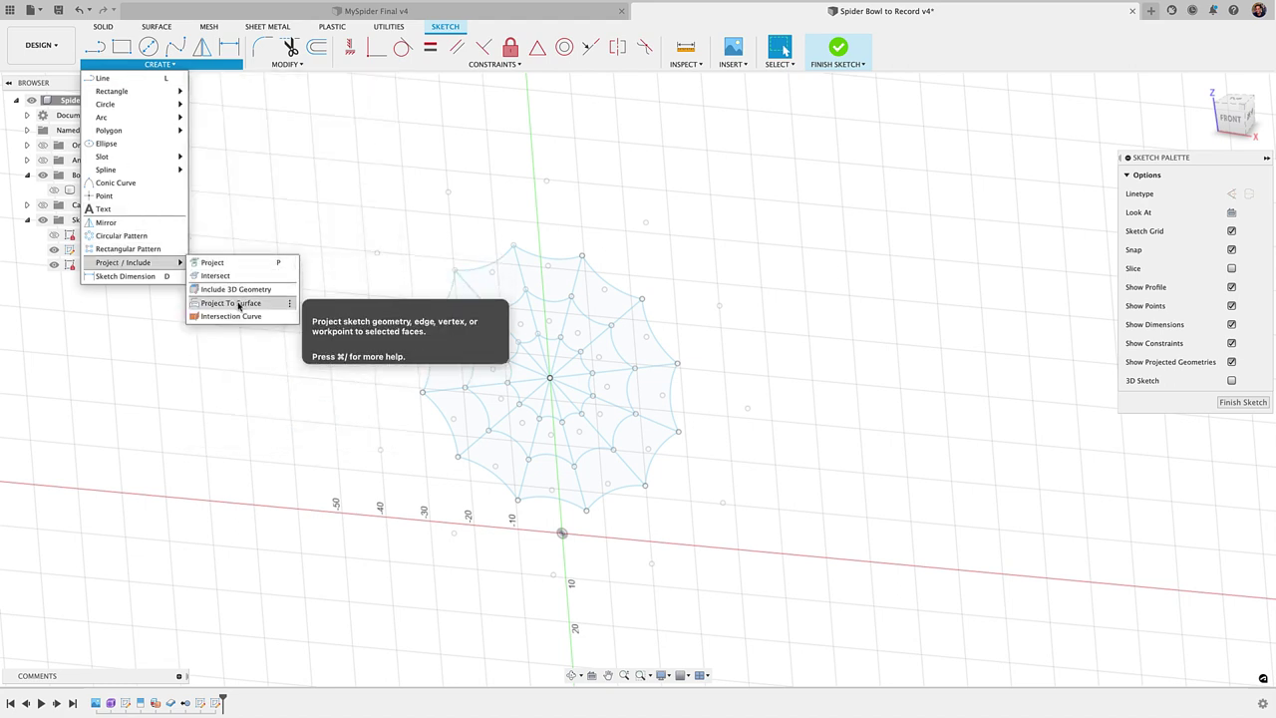
{"action": "left_click", "coordinate": [240, 304]}
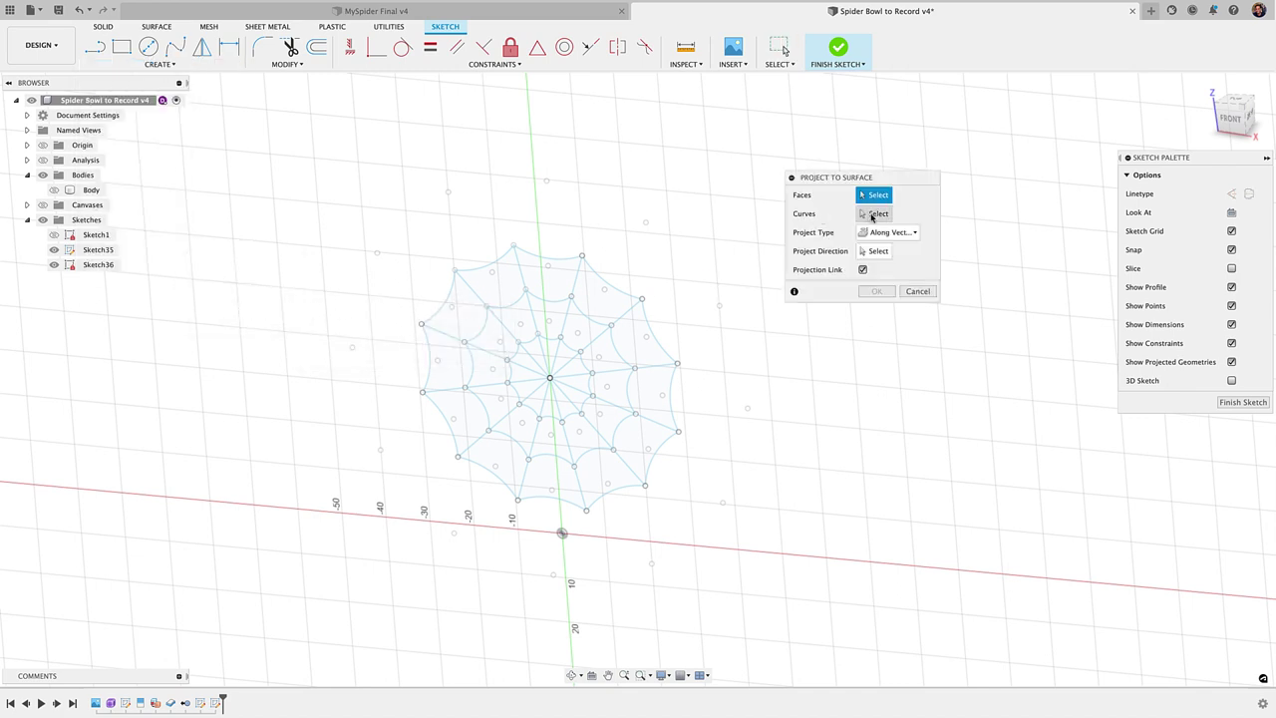
{"action": "left_click", "coordinate": [872, 215]}
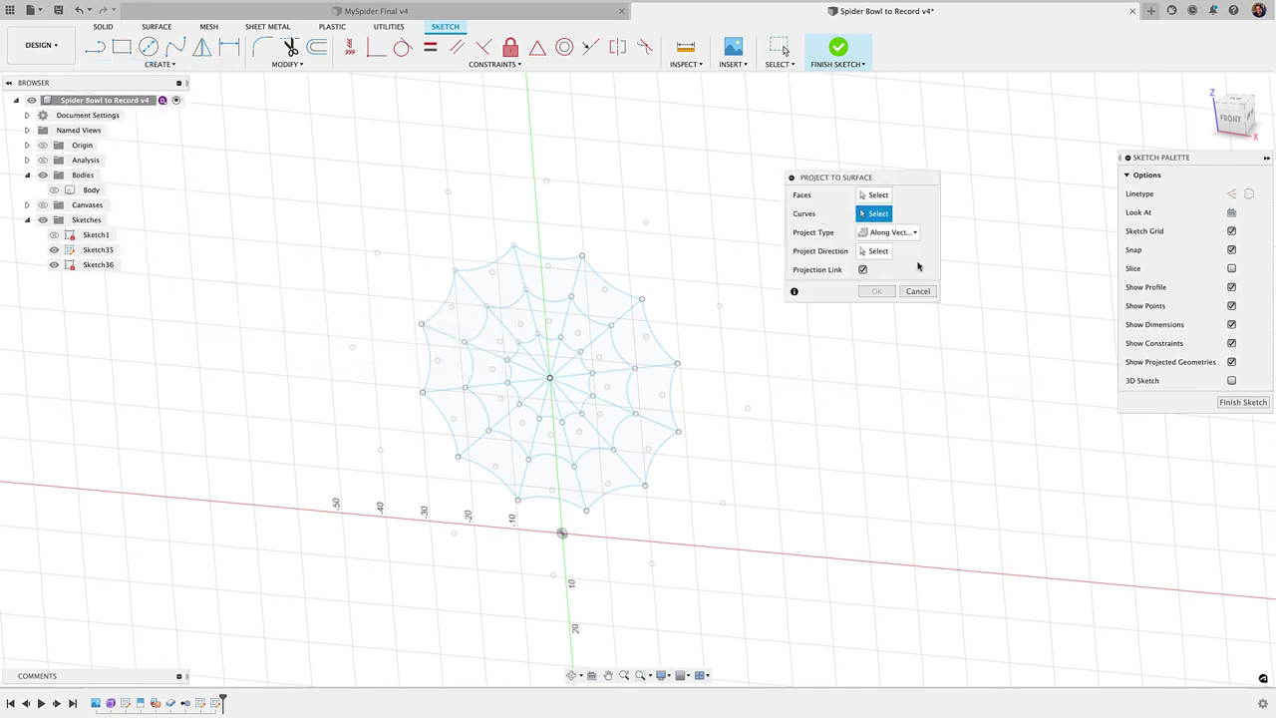
{"action": "left_click", "coordinate": [784, 65]}
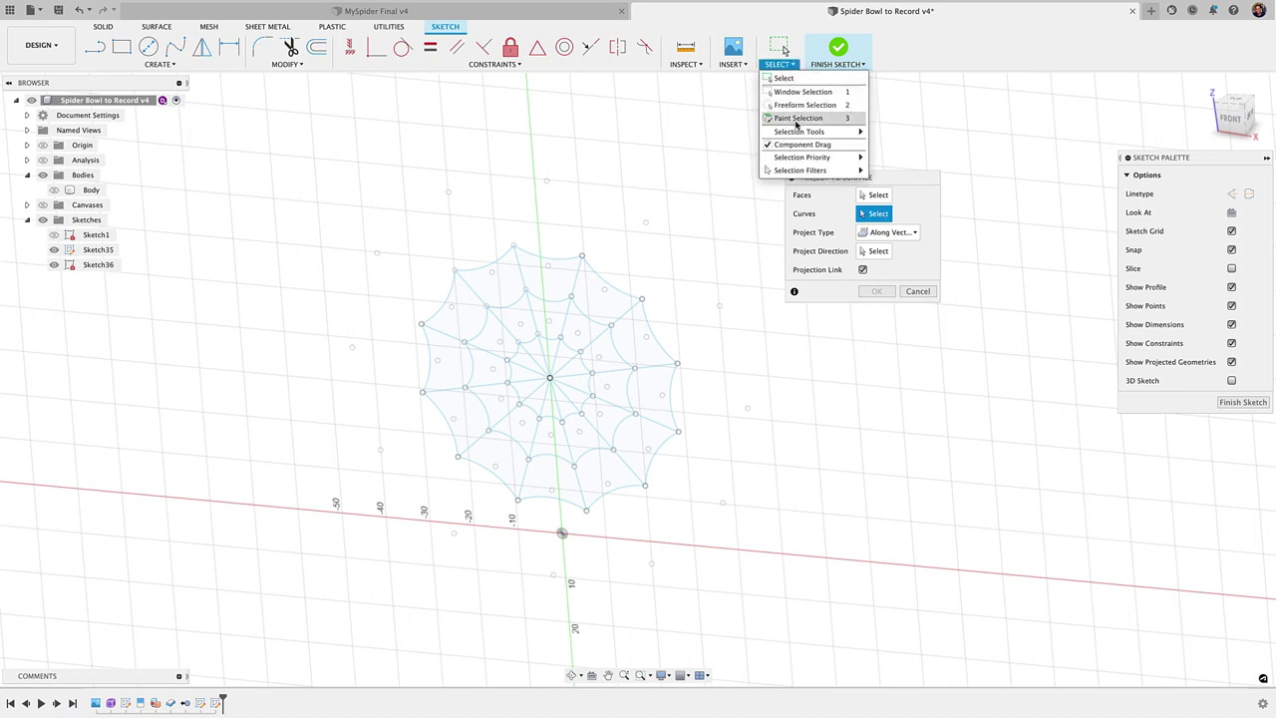
{"action": "mouse_move", "coordinate": [803, 172]}
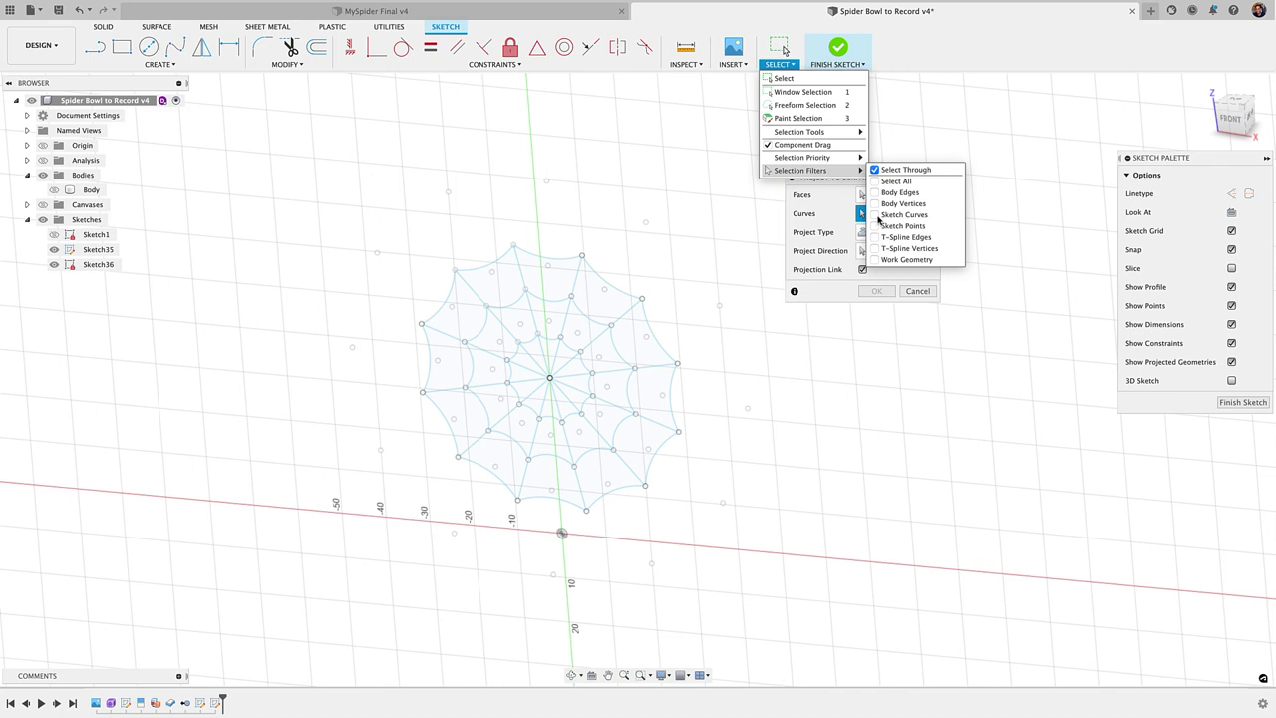
{"action": "left_click", "coordinate": [1233, 118]}
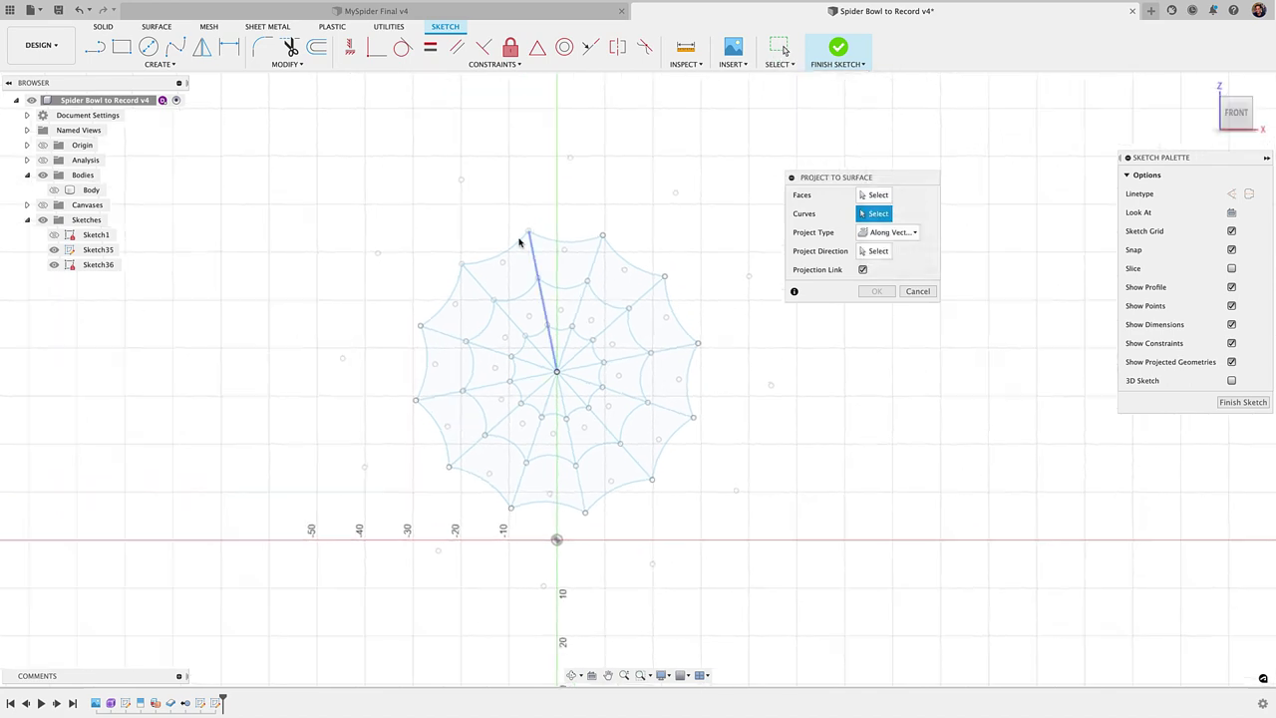
{"action": "left_click_drag", "start_coordinate": [310, 200], "coordinate": [763, 558]}
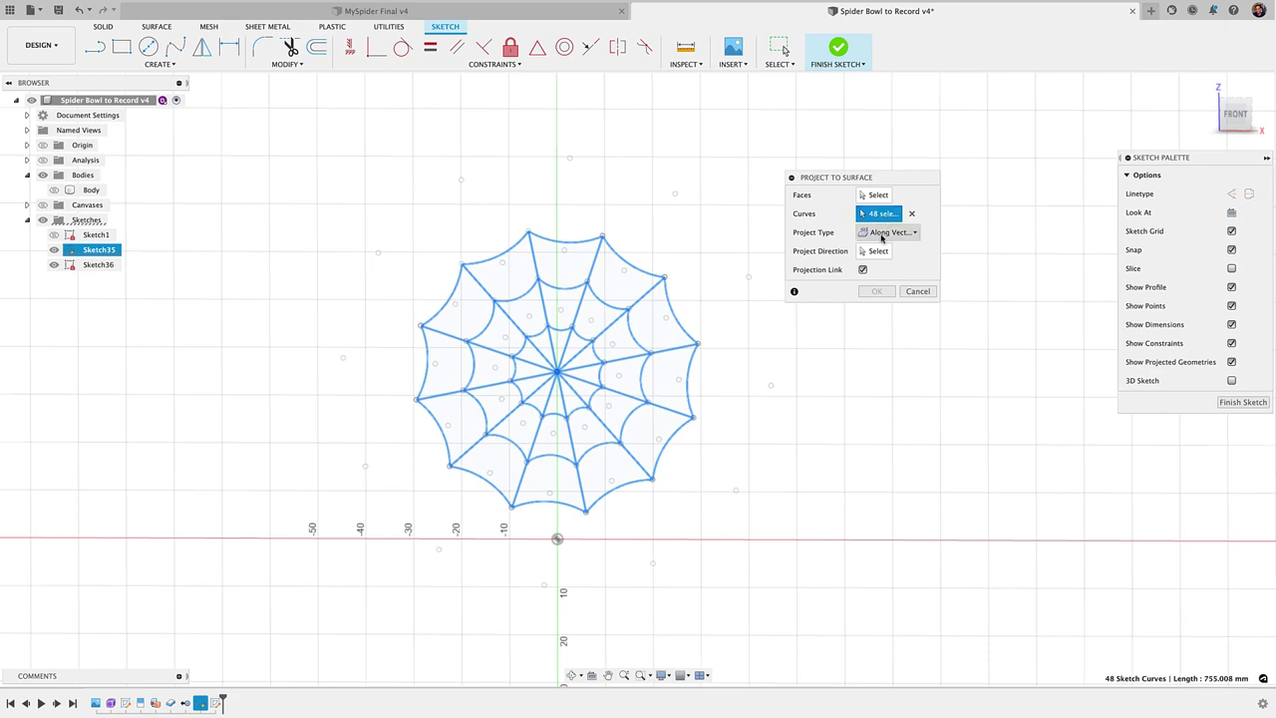
- Set the direction of the Along Vector projection to the origin's green Y axis
{"action": "left_click", "coordinate": [869, 254]}
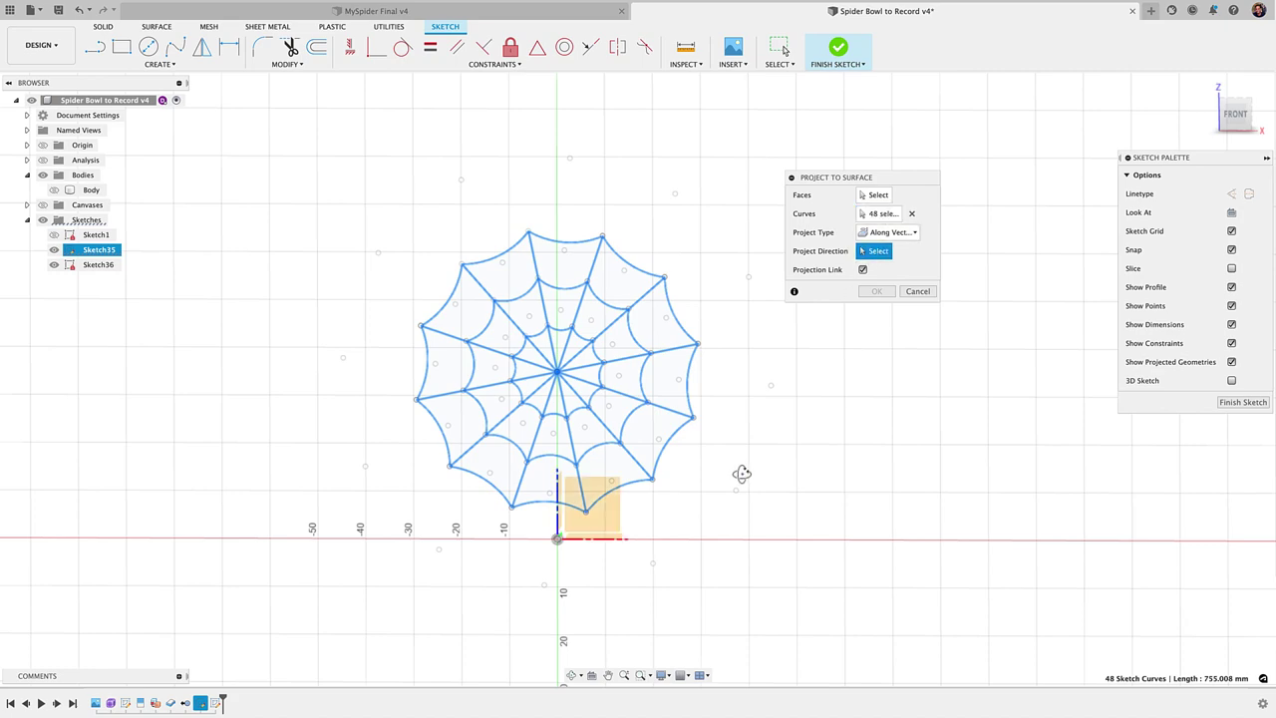
{"action": "mouse_move", "coordinate": [741, 475]}
{"action": "middle_mouse_down", "text": "shift"}
{"action": "mouse_move", "coordinate": [727, 484]}
{"action": "mouse_move", "coordinate": [784, 473]}
{"action": "mouse_move", "coordinate": [804, 493]}
{"action": "middle_mouse_up", "text": "shift"}
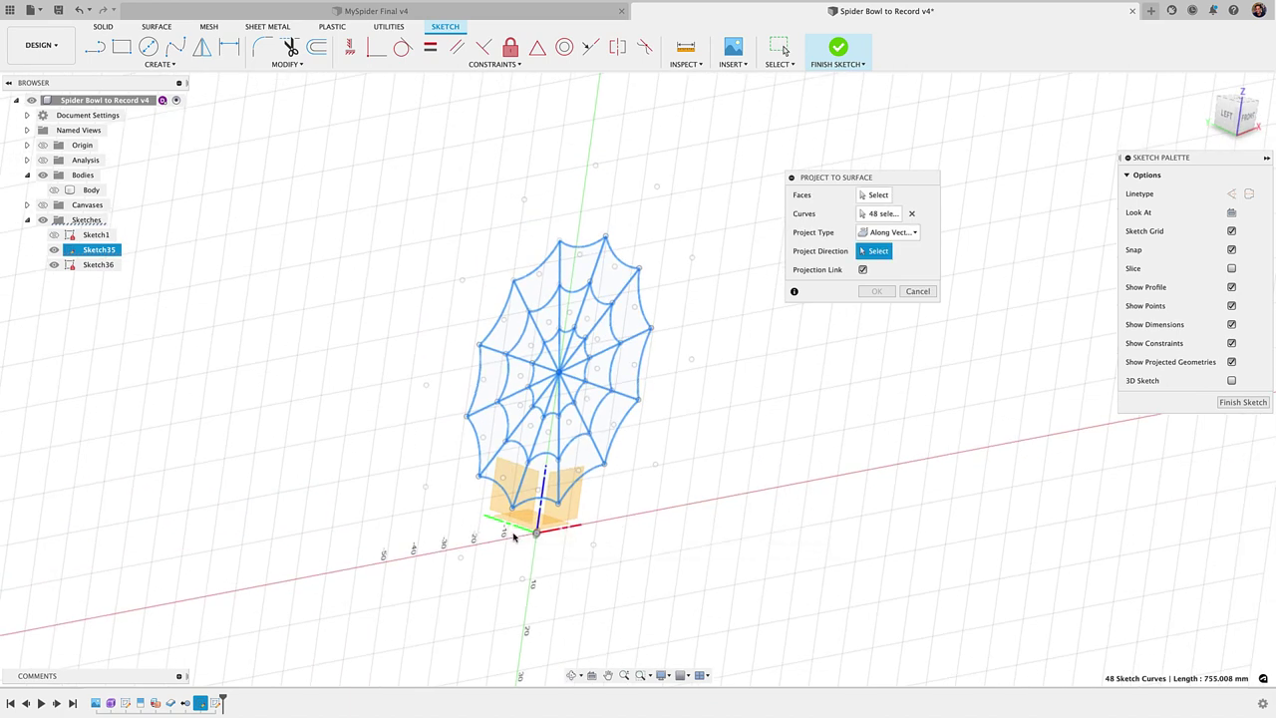
{"action": "left_click", "coordinate": [780, 63]}
{"action": "mouse_move", "coordinate": [839, 172]}
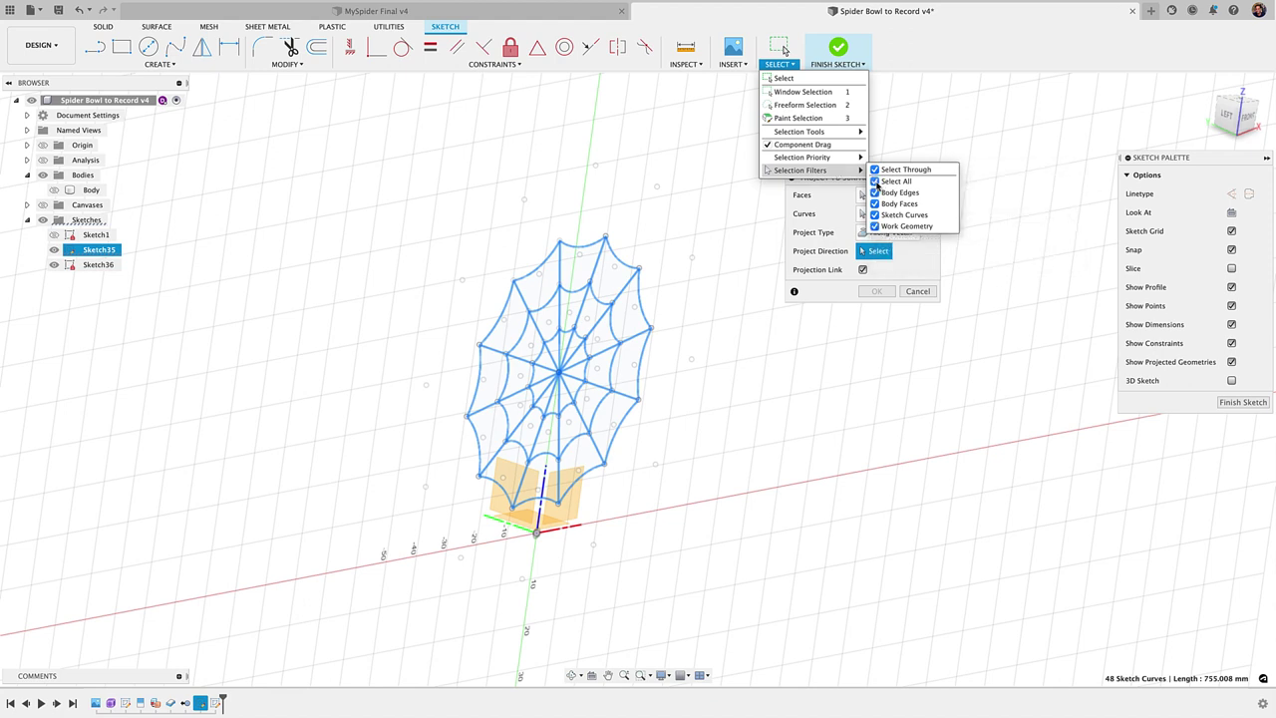
{"action": "left_click", "coordinate": [515, 534]}
{"action": "left_click", "coordinate": [514, 533]}
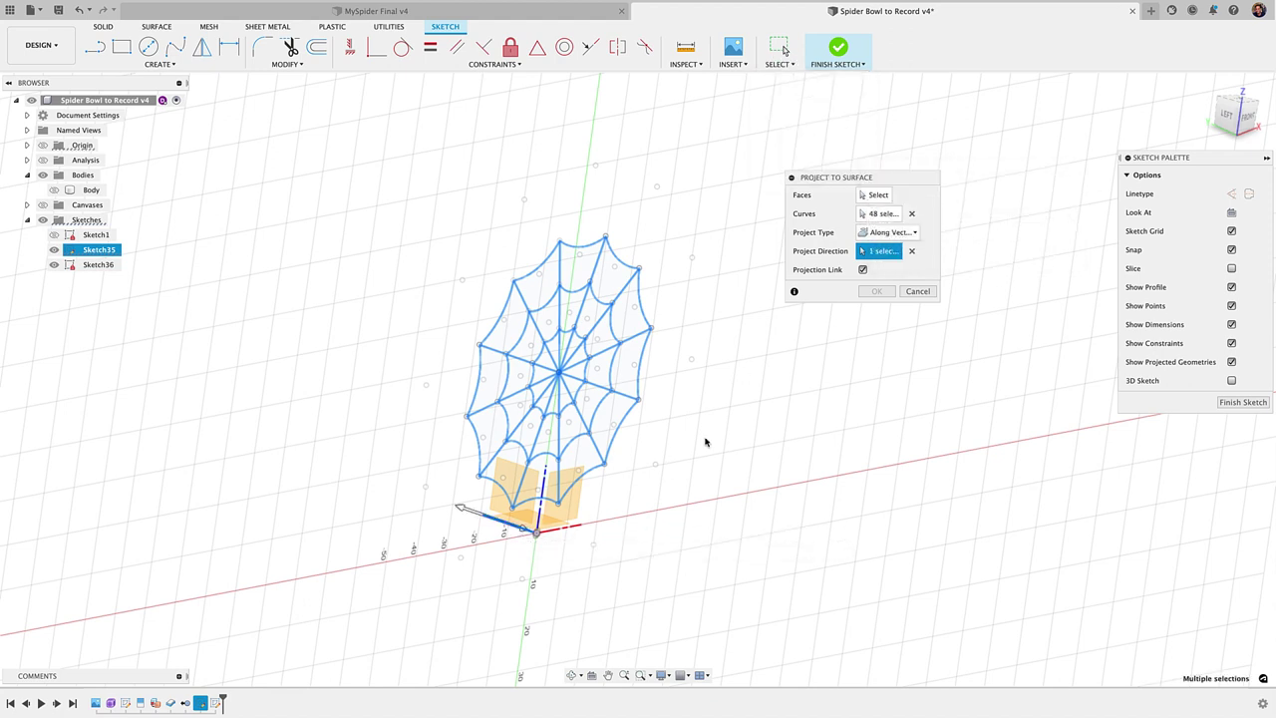
- Show the bowl body and project the web curves onto its outer front face
{"action": "left_click", "coordinate": [877, 195]}
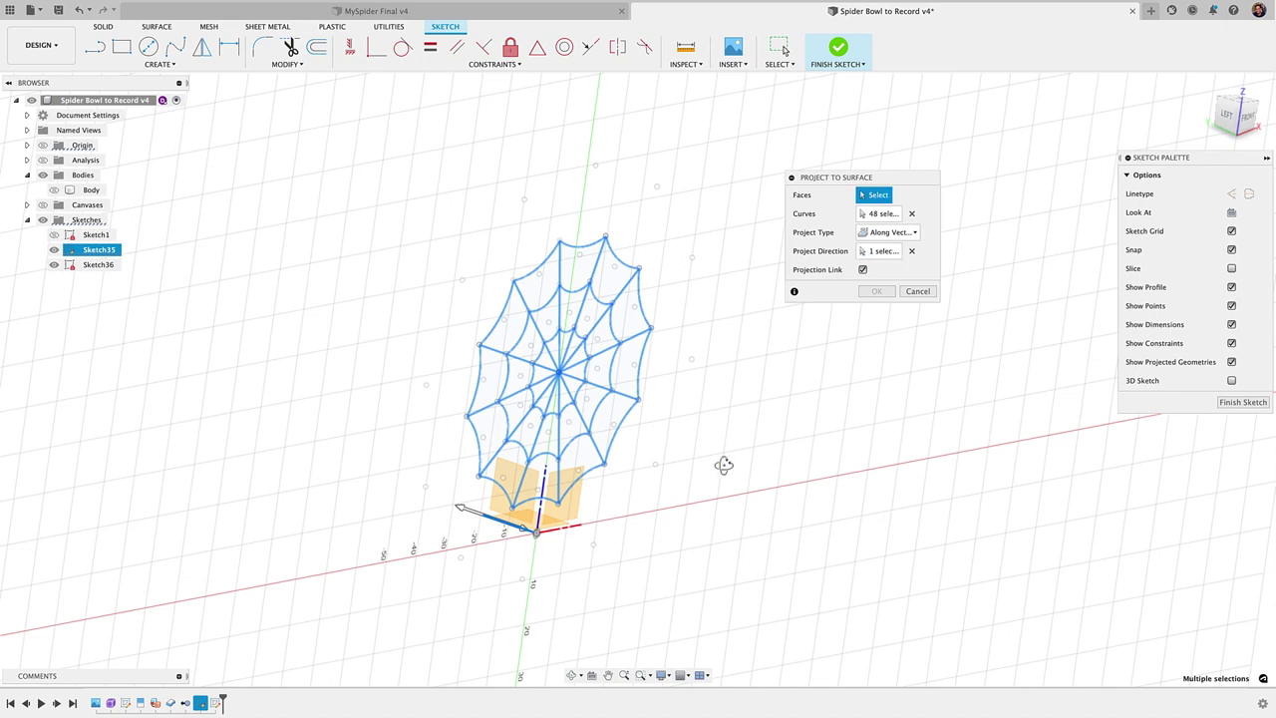
{"action": "mouse_move", "coordinate": [724, 465]}
{"action": "middle_mouse_down", "text": "shift"}
{"action": "mouse_move", "coordinate": [667, 473]}
{"action": "mouse_move", "coordinate": [536, 443]}
{"action": "middle_mouse_up", "text": "shift"}
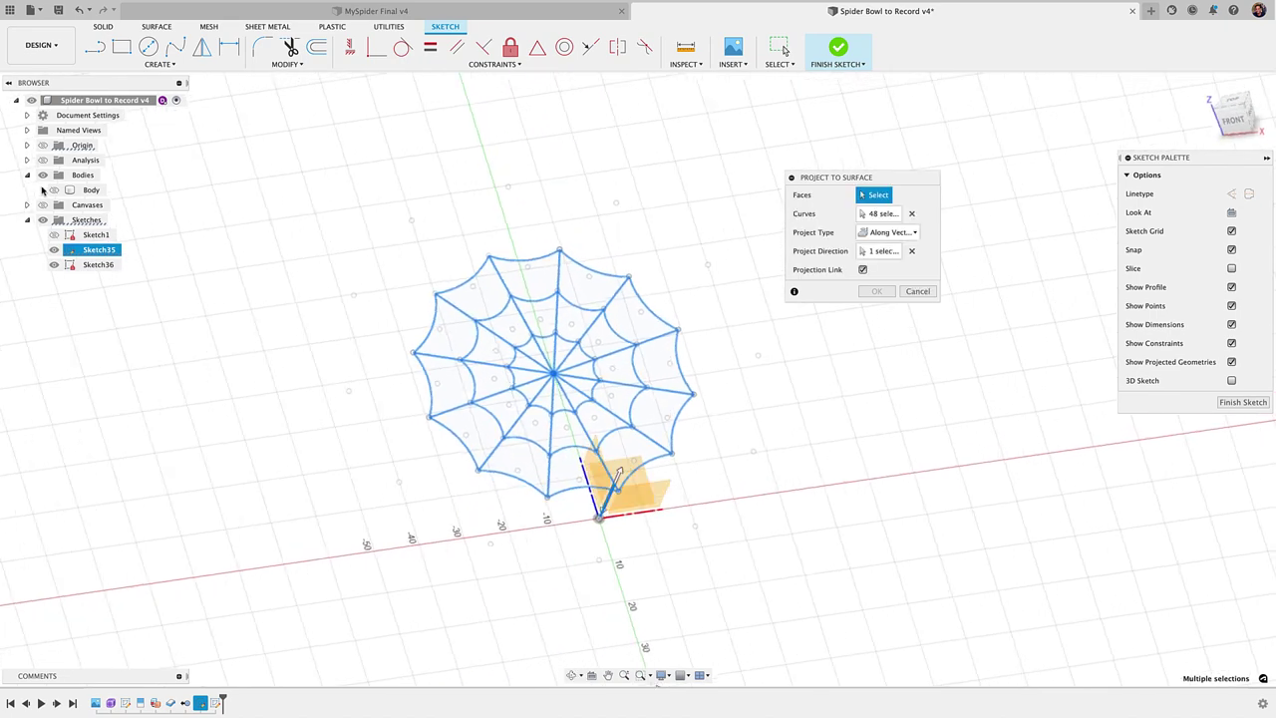
{"action": "left_click", "coordinate": [53, 189]}
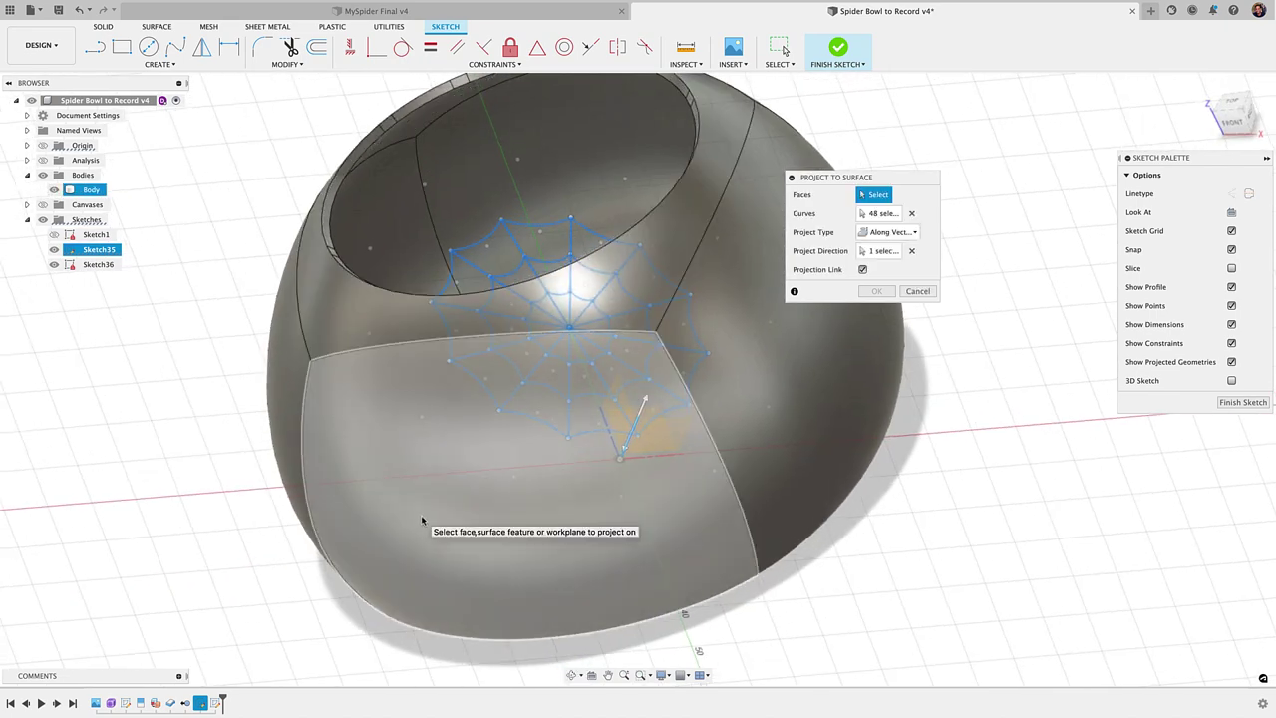
{"action": "left_click", "coordinate": [424, 518]}
{"action": "middle_click_drag", "start_coordinate": [622, 455], "coordinate": [613, 394], "text": "shift"}
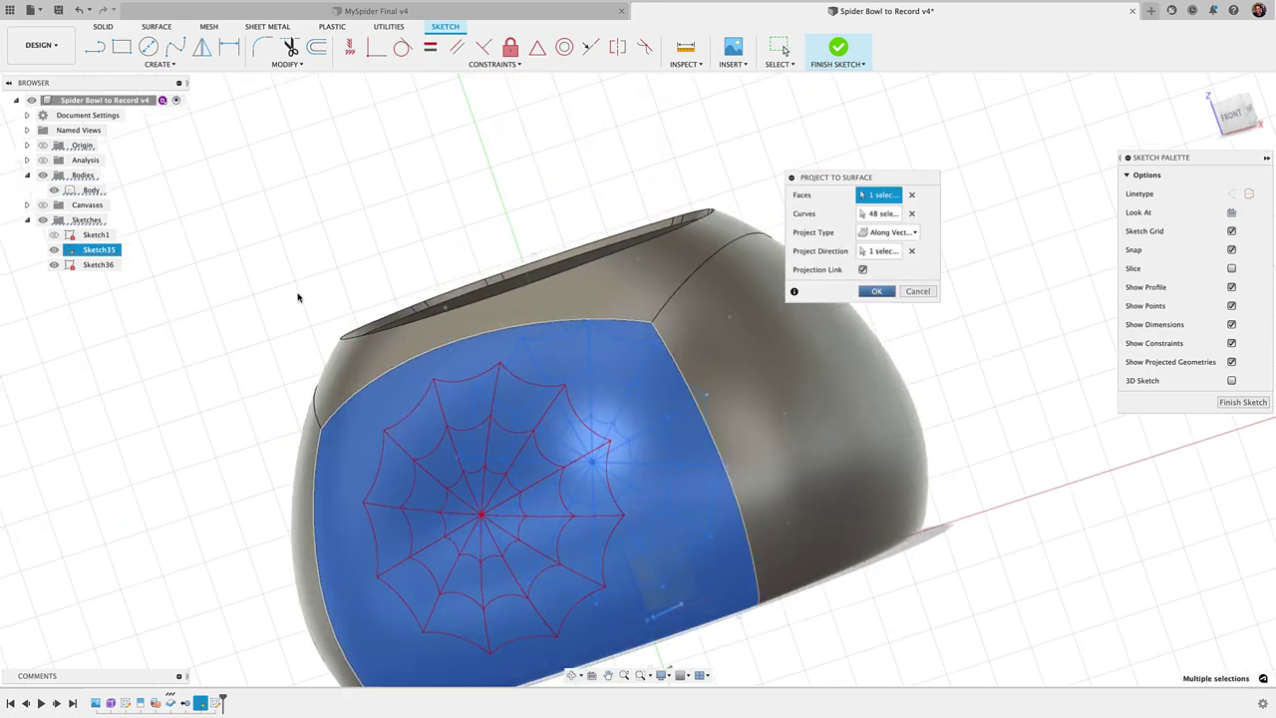
{"action": "middle_click_drag", "start_coordinate": [295, 290], "coordinate": [304, 211]}
- Compare the projected web with the flat web's closed profiles, and finish the sketch
{"action": "middle_click_drag", "start_coordinate": [611, 357], "coordinate": [612, 410], "text": "shift"}
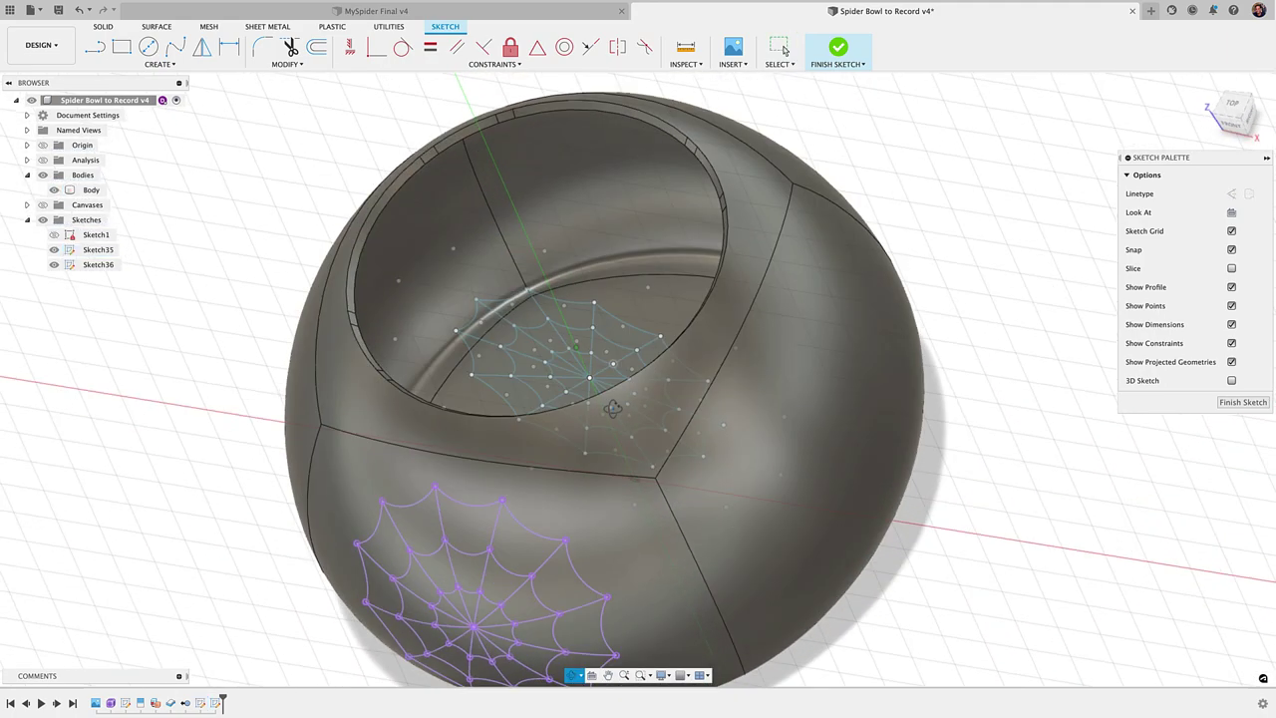
{"action": "scroll", "coordinate": [607, 329], "scroll_direction": "up", "scroll_amount": 4}
{"action": "left_click", "coordinate": [608, 329]}
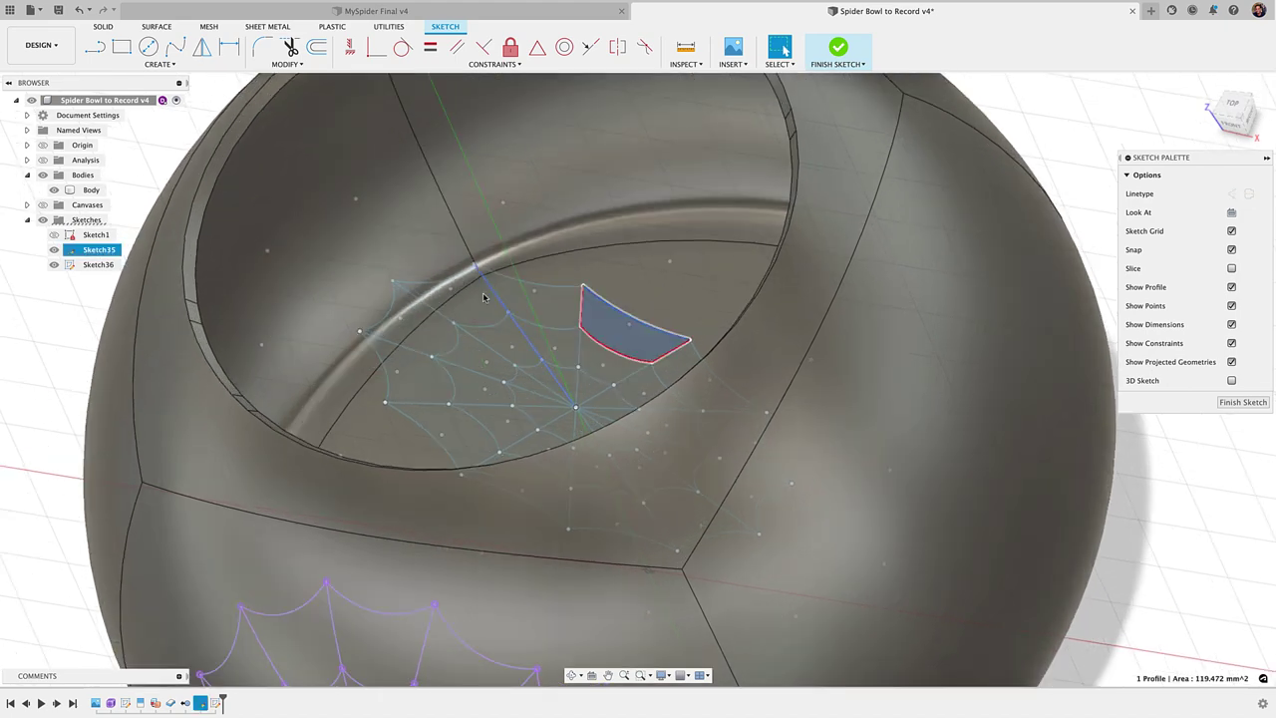
{"action": "scroll", "coordinate": [475, 302], "scroll_direction": "down", "scroll_amount": 4}
{"action": "middle_click_drag", "start_coordinate": [473, 449], "coordinate": [489, 324]}
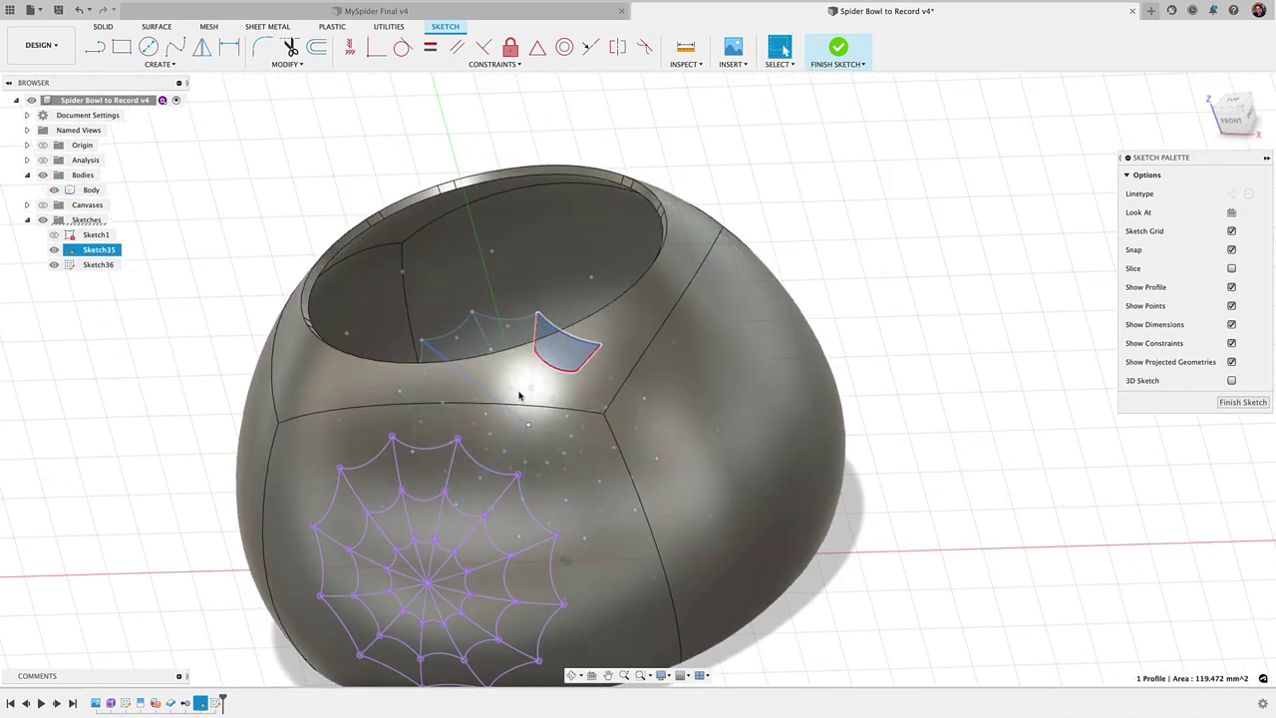
{"action": "left_click", "coordinate": [837, 47]}
- Examine the curvature of the projected web from the side, with the bowl body hidden and shown again
{"action": "mouse_move", "coordinate": [469, 399]}
{"action": "middle_mouse_down", "text": "shift"}
{"action": "mouse_move", "coordinate": [387, 456]}
{"action": "mouse_move", "coordinate": [502, 542]}
{"action": "mouse_move", "coordinate": [538, 508]}
{"action": "middle_mouse_up", "text": "shift"}
{"action": "left_click", "coordinate": [54, 190]}
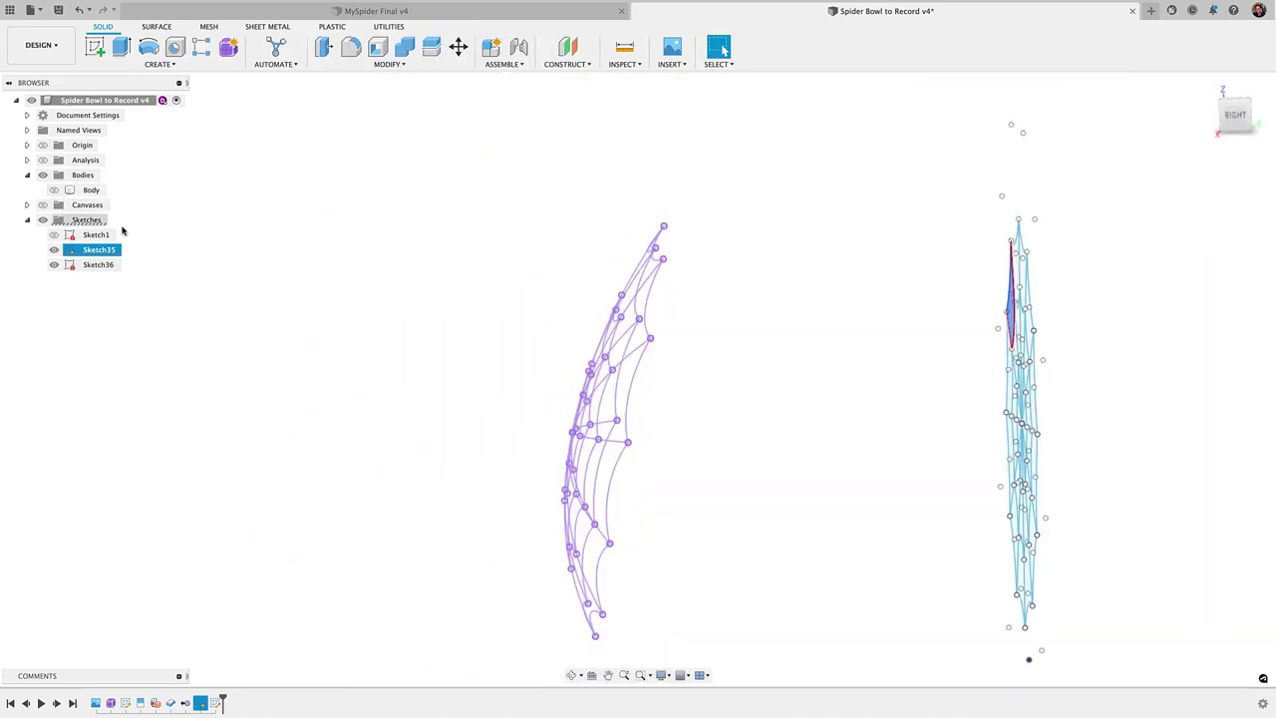
{"action": "left_click", "coordinate": [336, 349]}
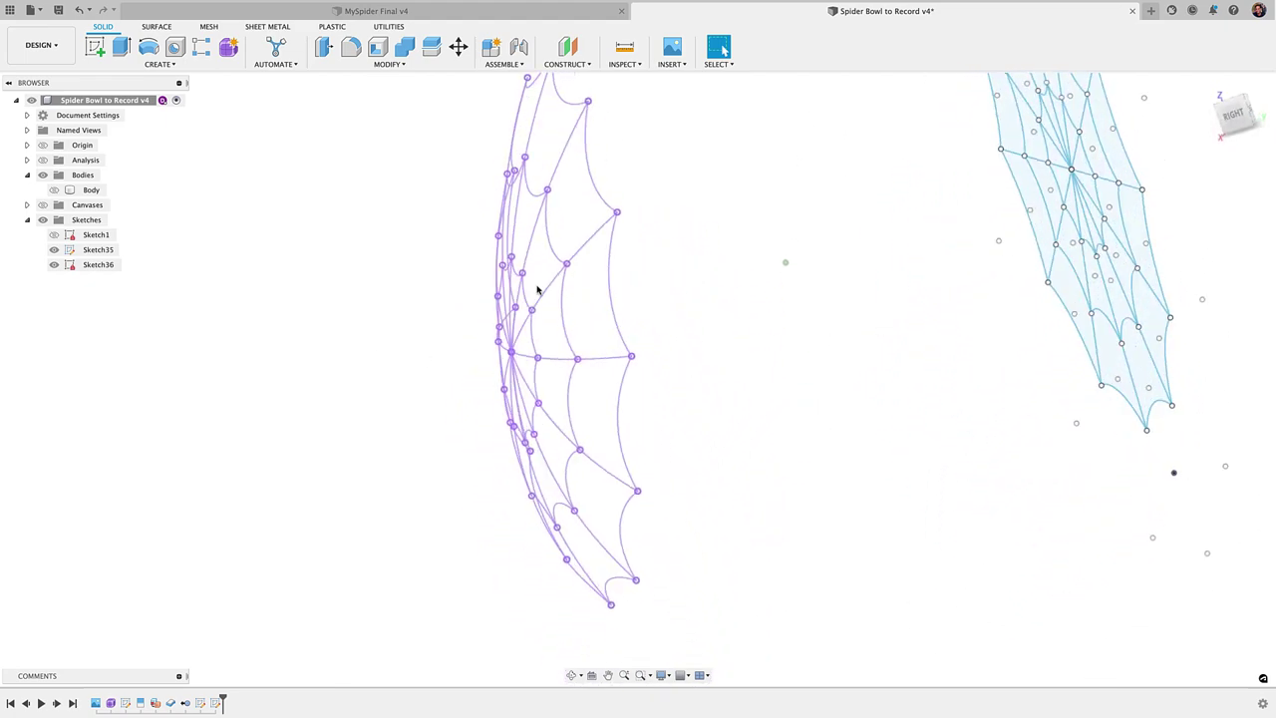
{"action": "left_click", "coordinate": [52, 236]}
{"action": "left_click", "coordinate": [54, 190]}
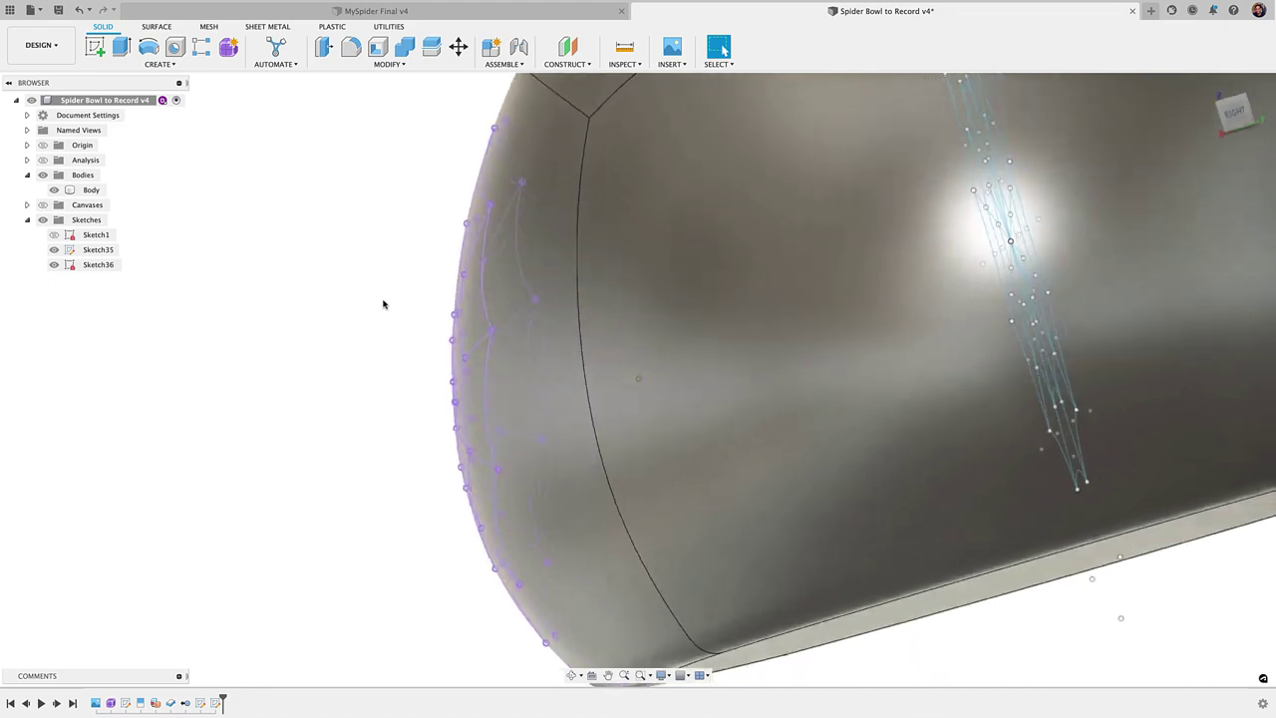
{"action": "middle_click_drag", "start_coordinate": [383, 304], "coordinate": [609, 482], "text": "shift"}
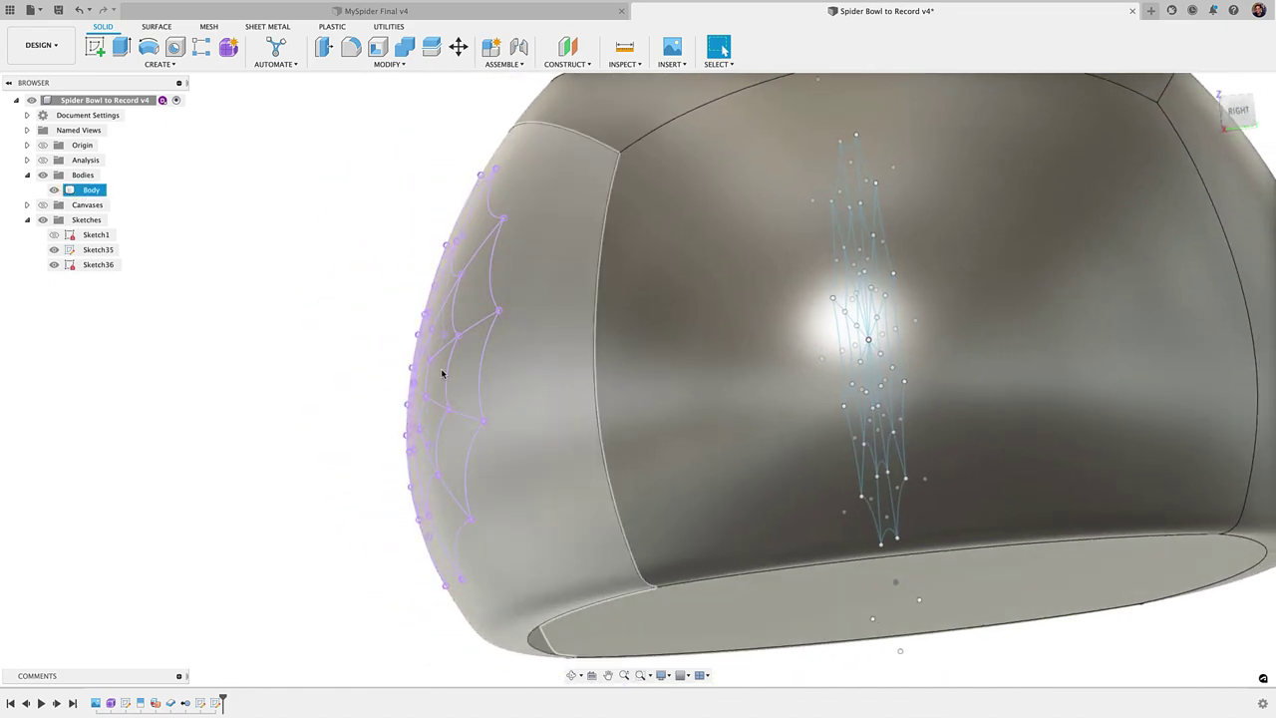
{"action": "mouse_move", "coordinate": [442, 373]}
{"action": "middle_mouse_down", "text": "shift"}
{"action": "mouse_move", "coordinate": [615, 379]}
{"action": "mouse_move", "coordinate": [729, 328]}
{"action": "mouse_move", "coordinate": [789, 248]}
{"action": "mouse_move", "coordinate": [764, 284]}
{"action": "mouse_move", "coordinate": [608, 266]}
{"action": "mouse_move", "coordinate": [626, 253]}
{"action": "mouse_move", "coordinate": [353, 388]}
{"action": "mouse_move", "coordinate": [269, 397]}
{"action": "middle_mouse_up", "text": "shift"}
- Hide the bowl body and check the flat web and the projected web for selectable profiles
{"action": "left_click", "coordinate": [54, 190]}
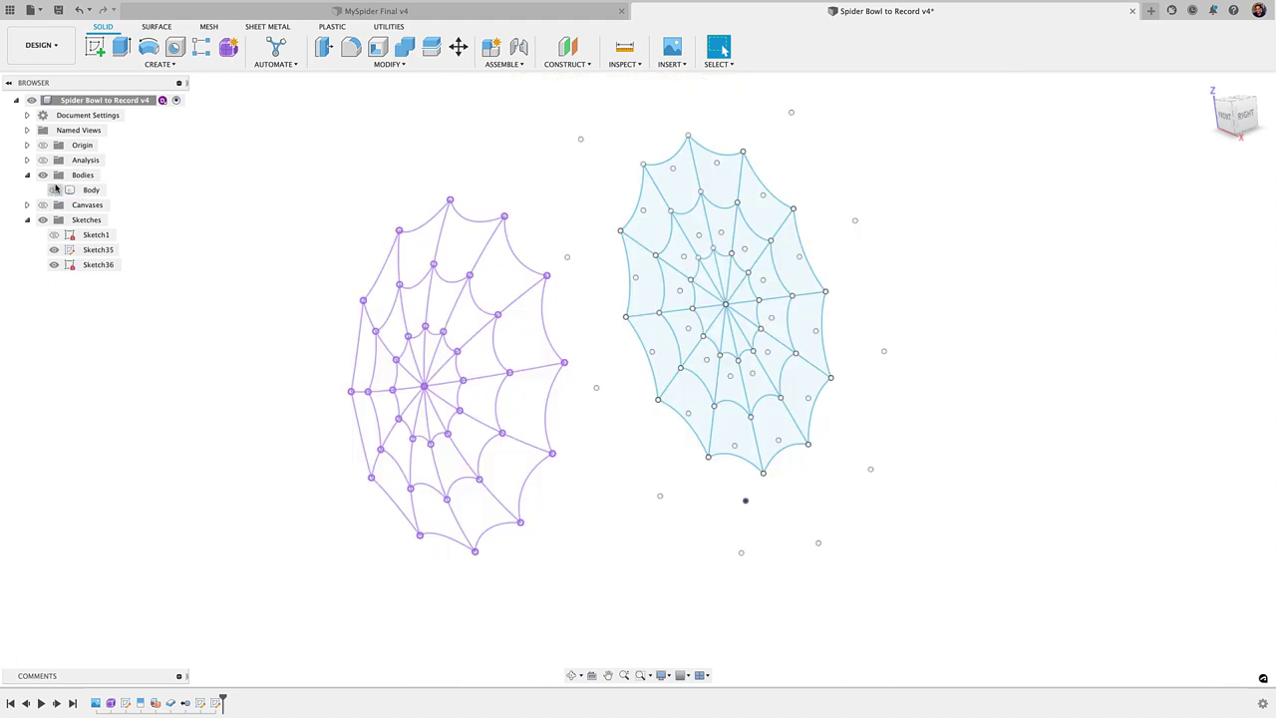
{"action": "left_click", "coordinate": [668, 187]}
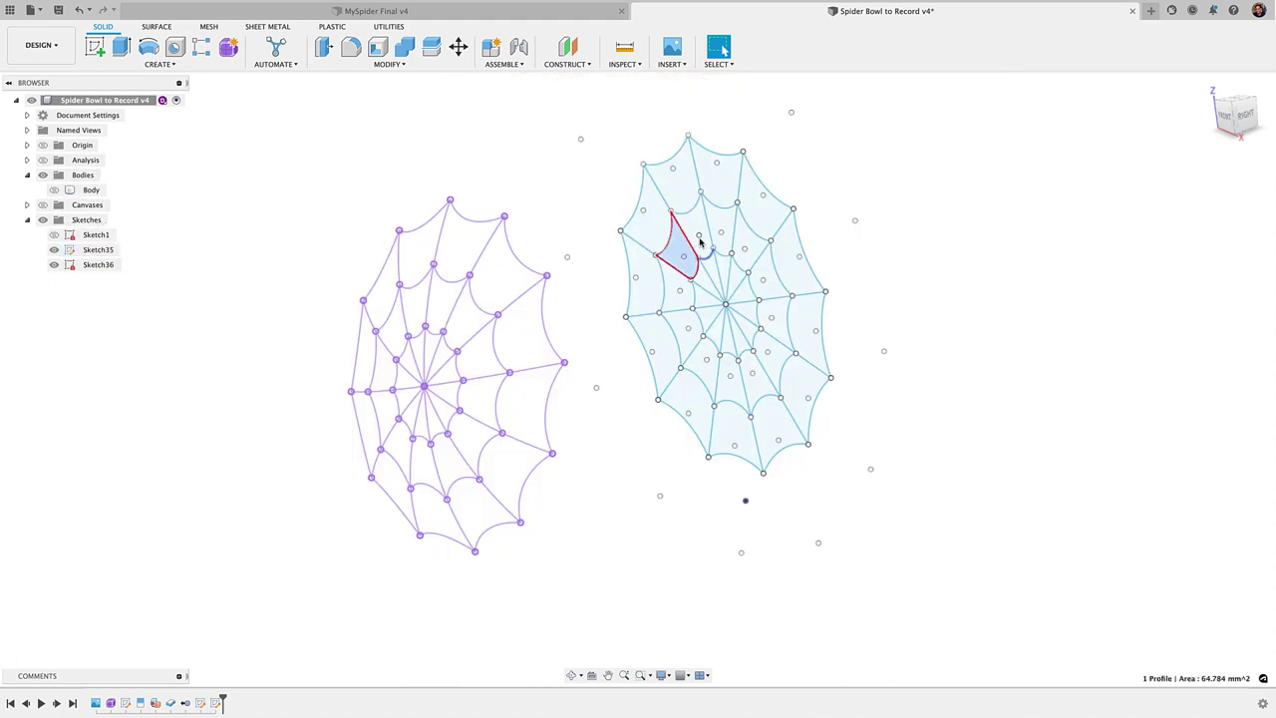
{"action": "middle_click_drag", "start_coordinate": [687, 265], "coordinate": [467, 333], "text": "shift"}
{"action": "scroll", "coordinate": [467, 333], "scroll_direction": "down", "scroll_amount": 5}
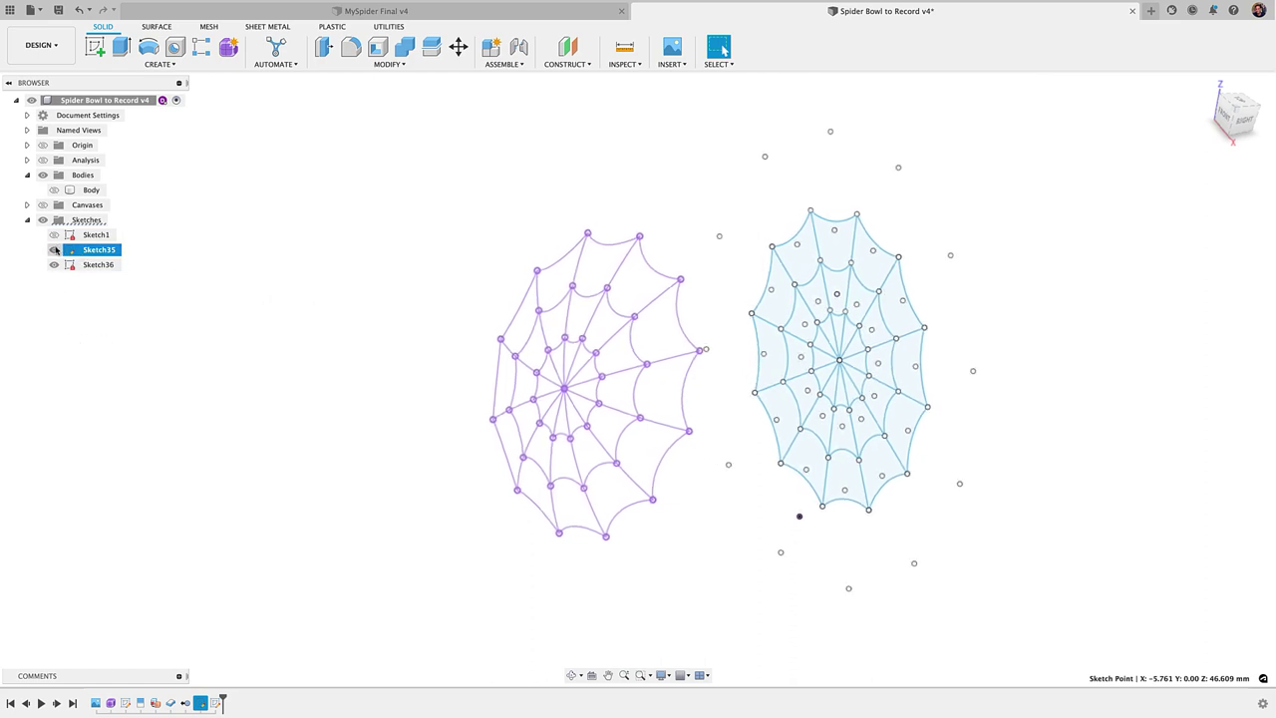
- Hide the flat web sketch and show the bowl body with only the projected web on it
{"action": "left_click", "coordinate": [55, 249]}
{"action": "left_click", "coordinate": [54, 190]}
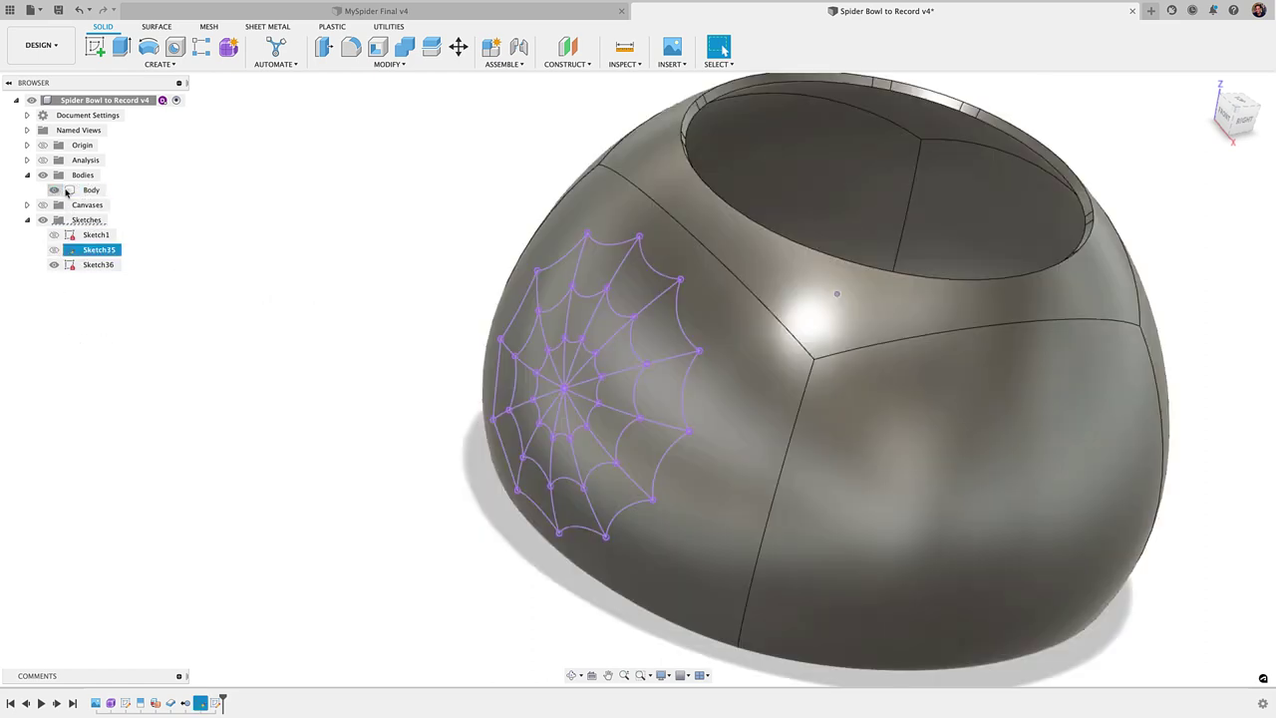
{"action": "scroll", "coordinate": [769, 434], "scroll_direction": "up", "scroll_amount": 2}
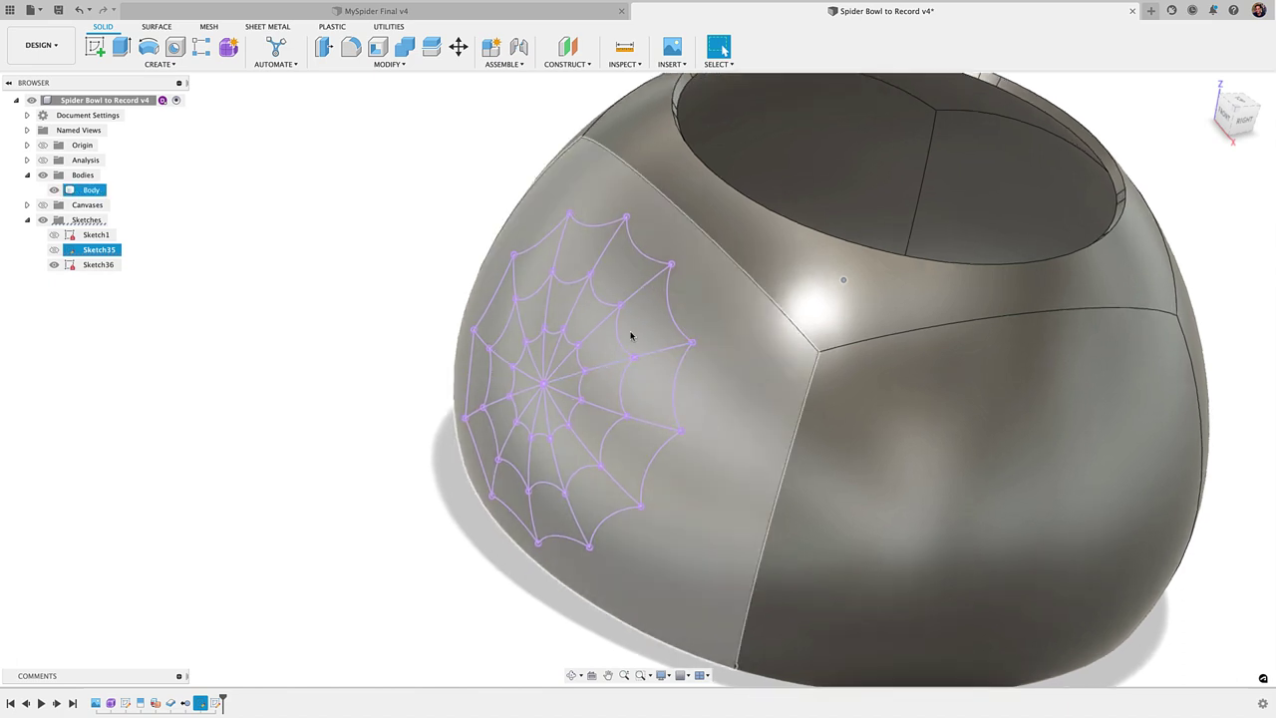
{"action": "key", "text": "Escape"}
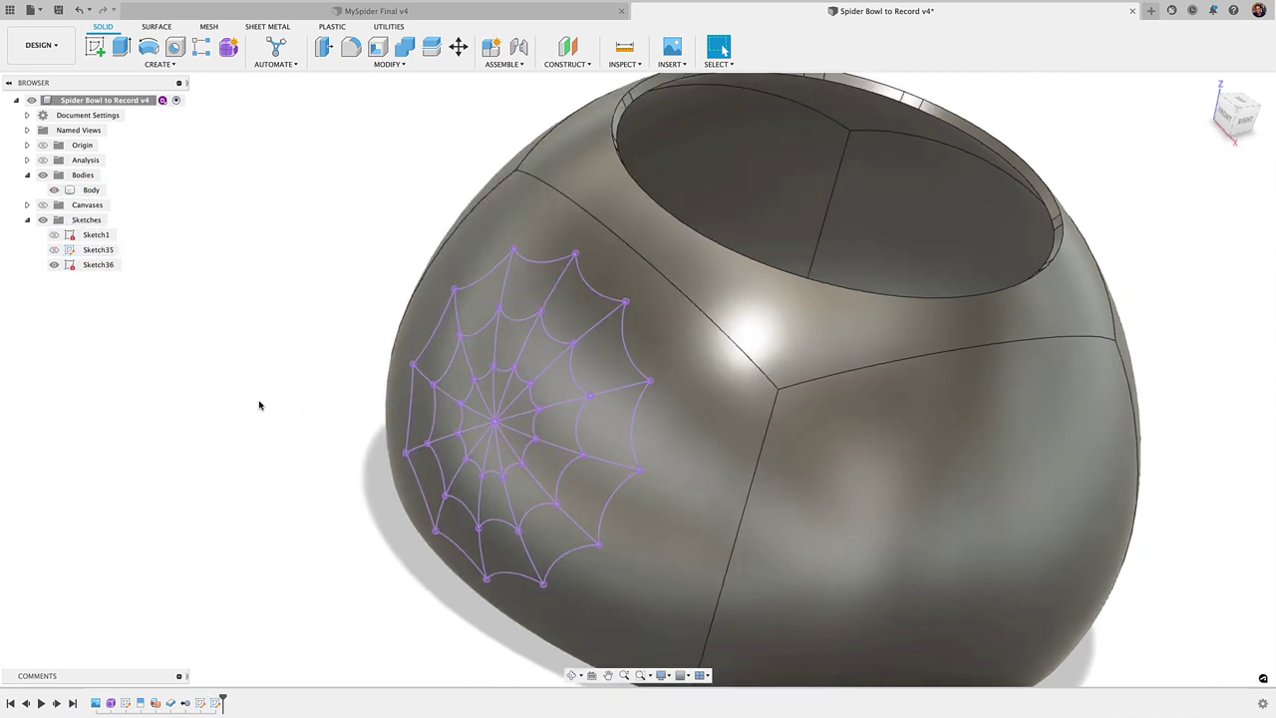
{"action": "middle_click_drag", "start_coordinate": [260, 404], "coordinate": [260, 389]}
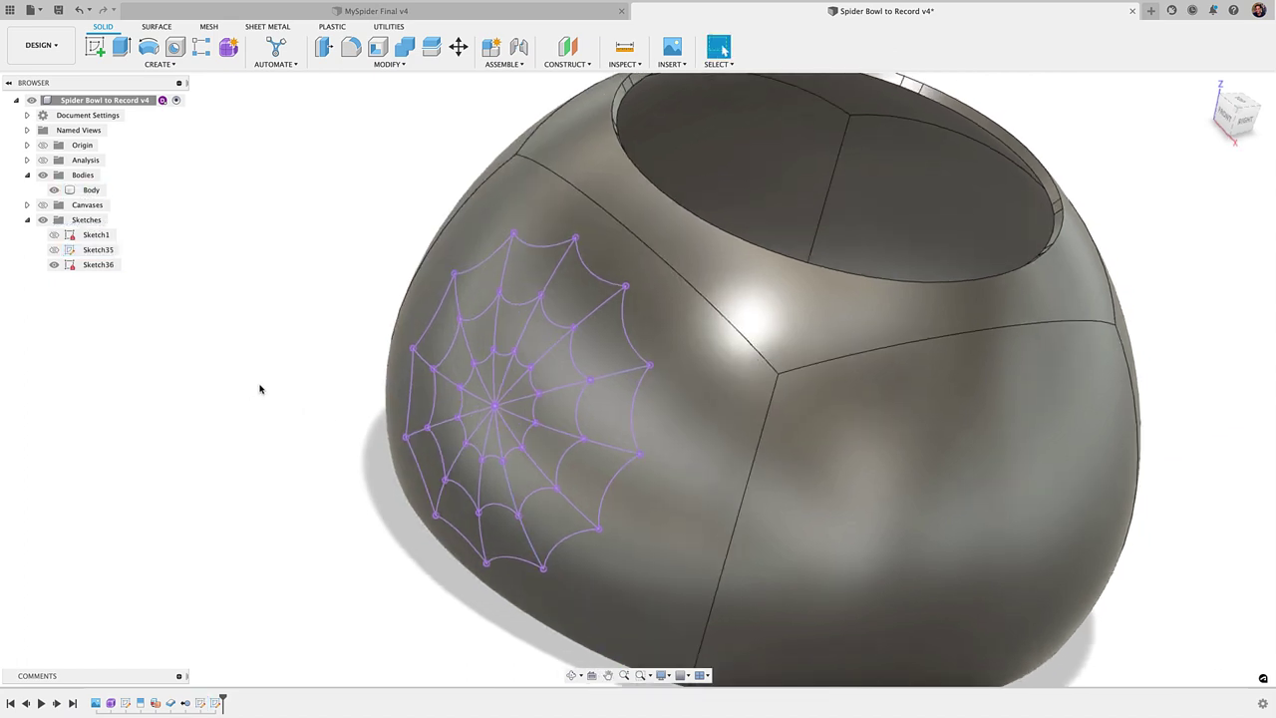
- Try a thin extrude of one upper spoke of the projected web by -1 mm as a new body
{"action": "key", "text": "e"}
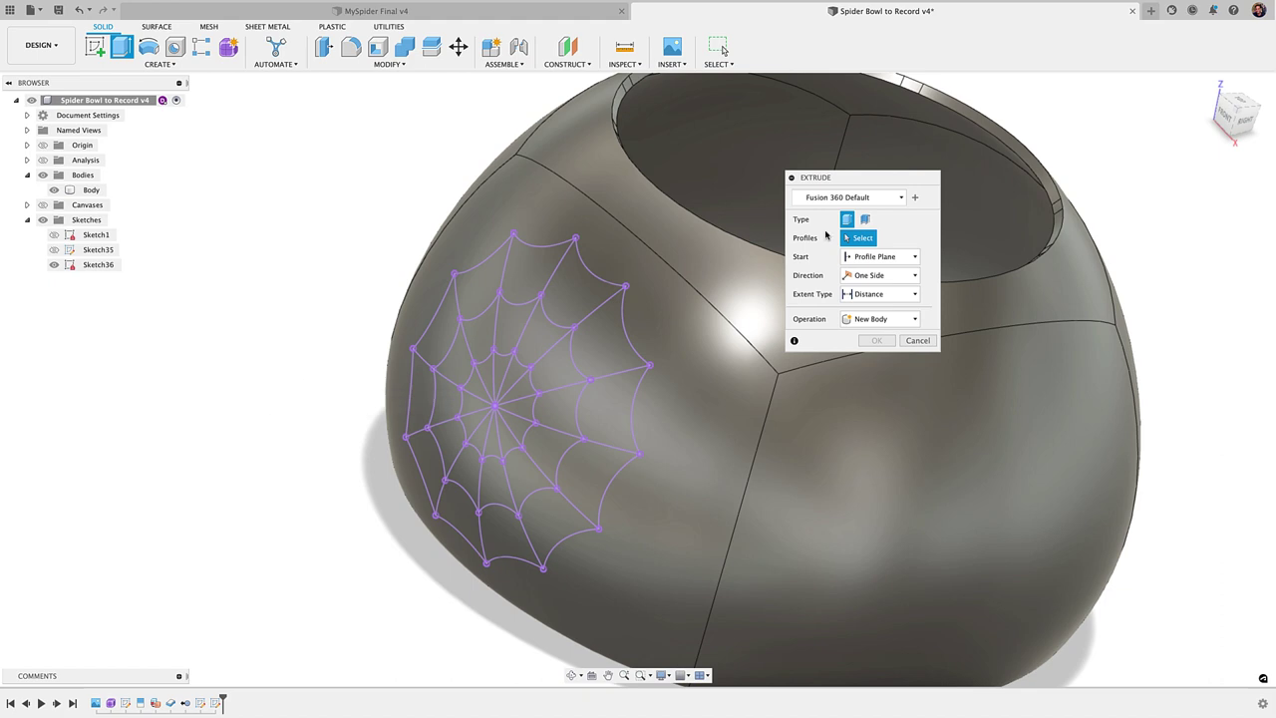
{"action": "left_click", "coordinate": [866, 222]}
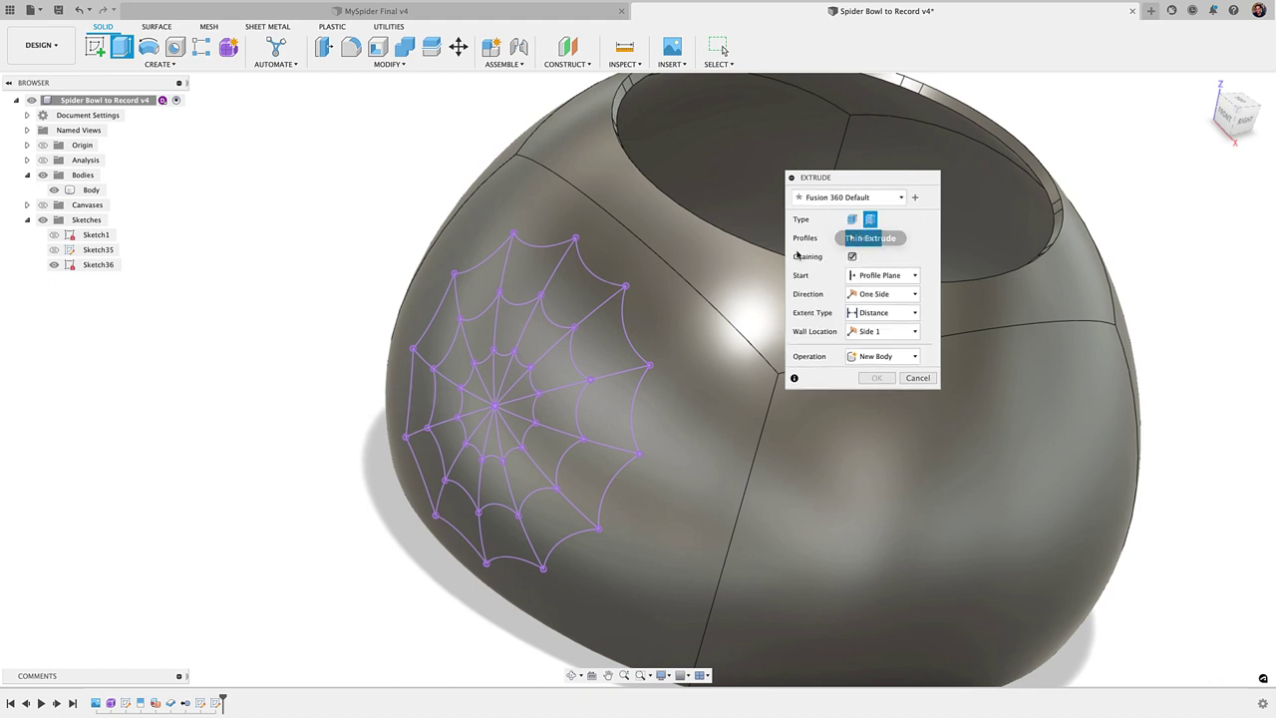
{"action": "left_click", "coordinate": [593, 313]}
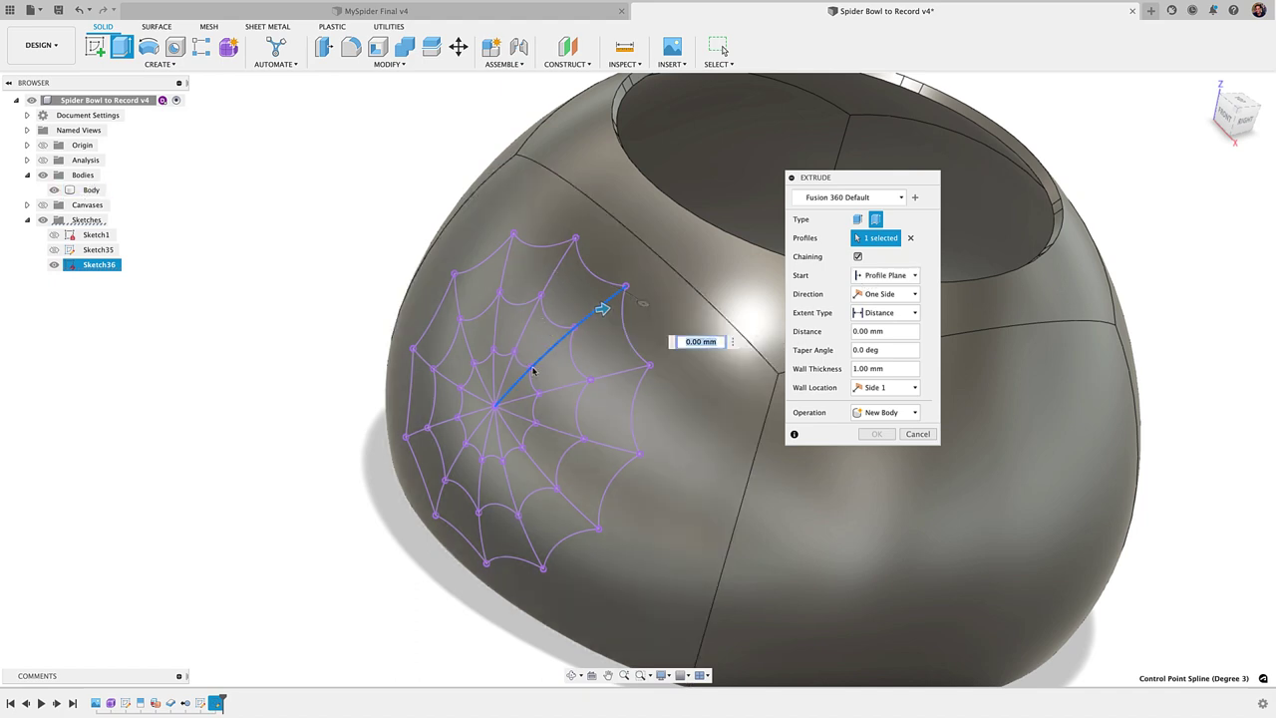
{"action": "middle_click_drag", "start_coordinate": [543, 445], "coordinate": [530, 422], "text": "shift"}
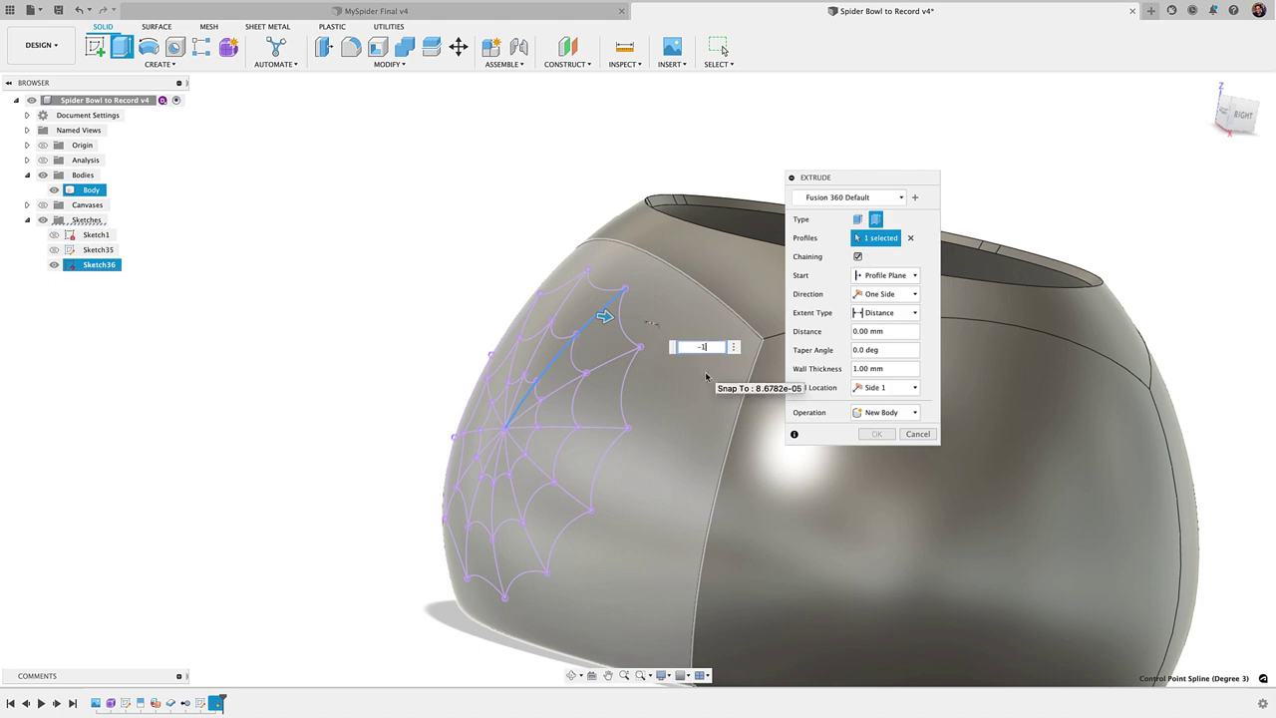
{"action": "key", "text": "Return"}
{"action": "left_click", "coordinate": [883, 412]}
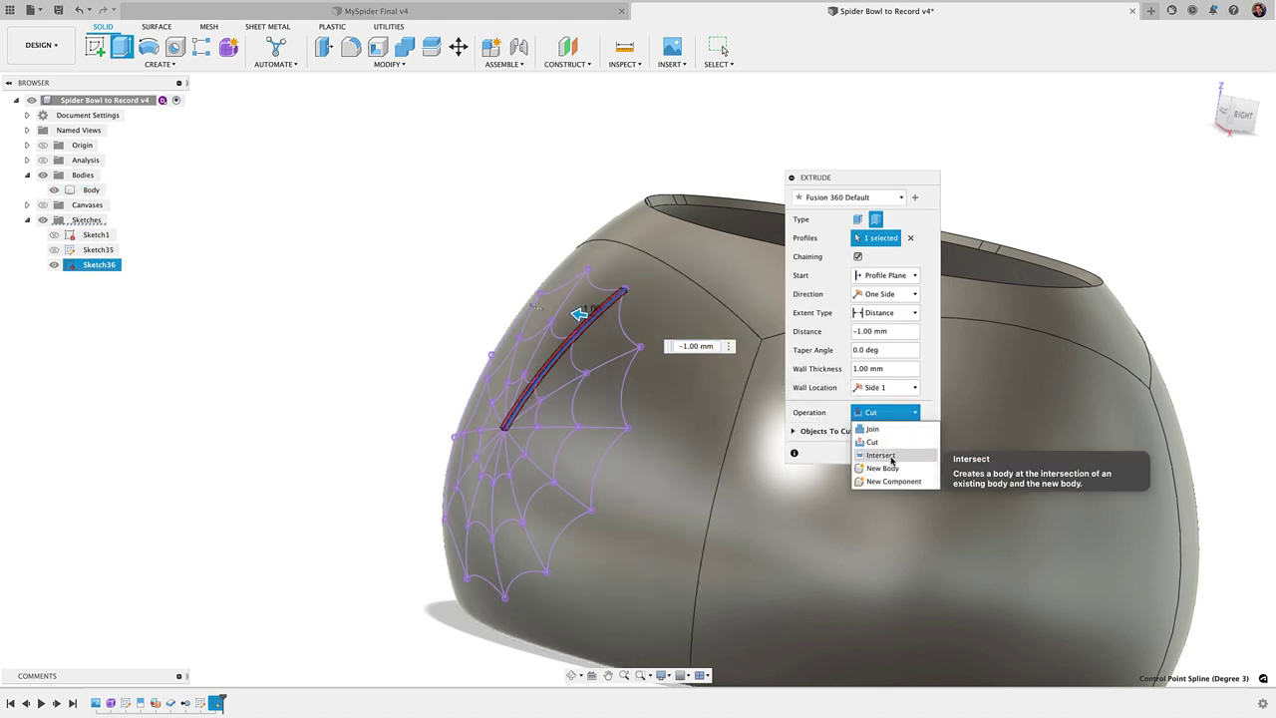
{"action": "left_click", "coordinate": [881, 468]}
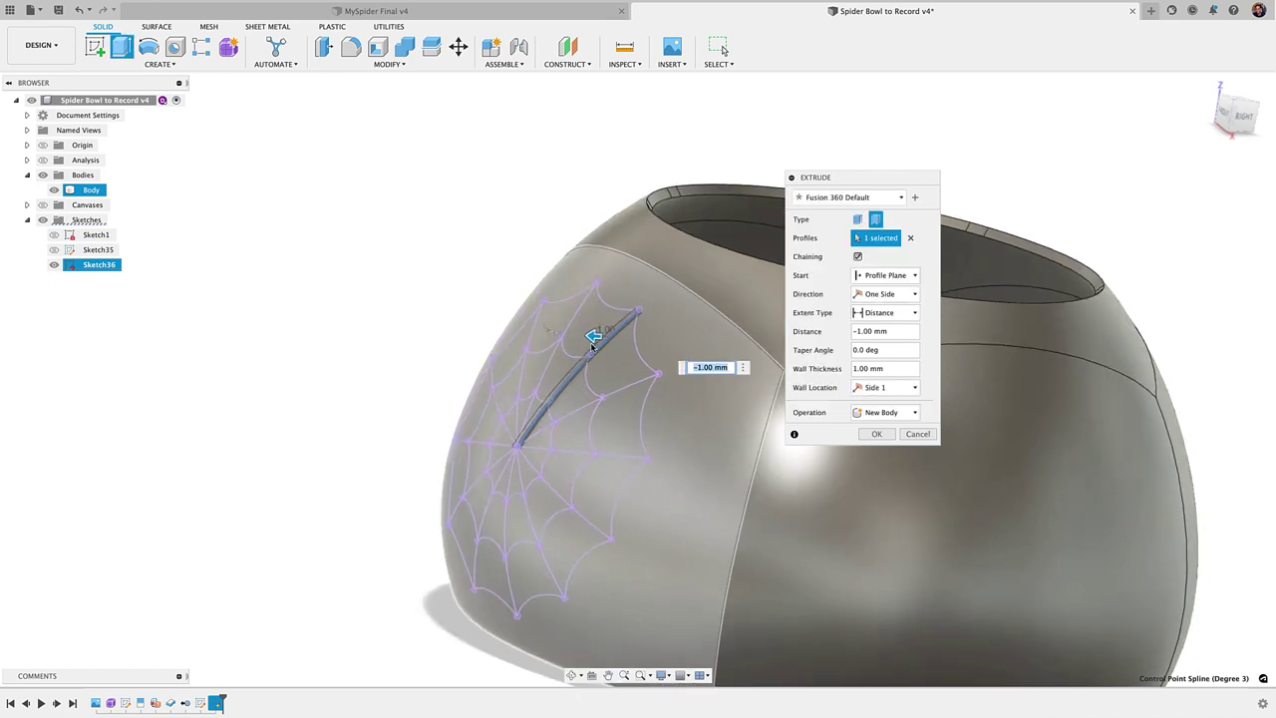
{"action": "scroll", "coordinate": [592, 344], "scroll_direction": "up", "scroll_amount": 3}
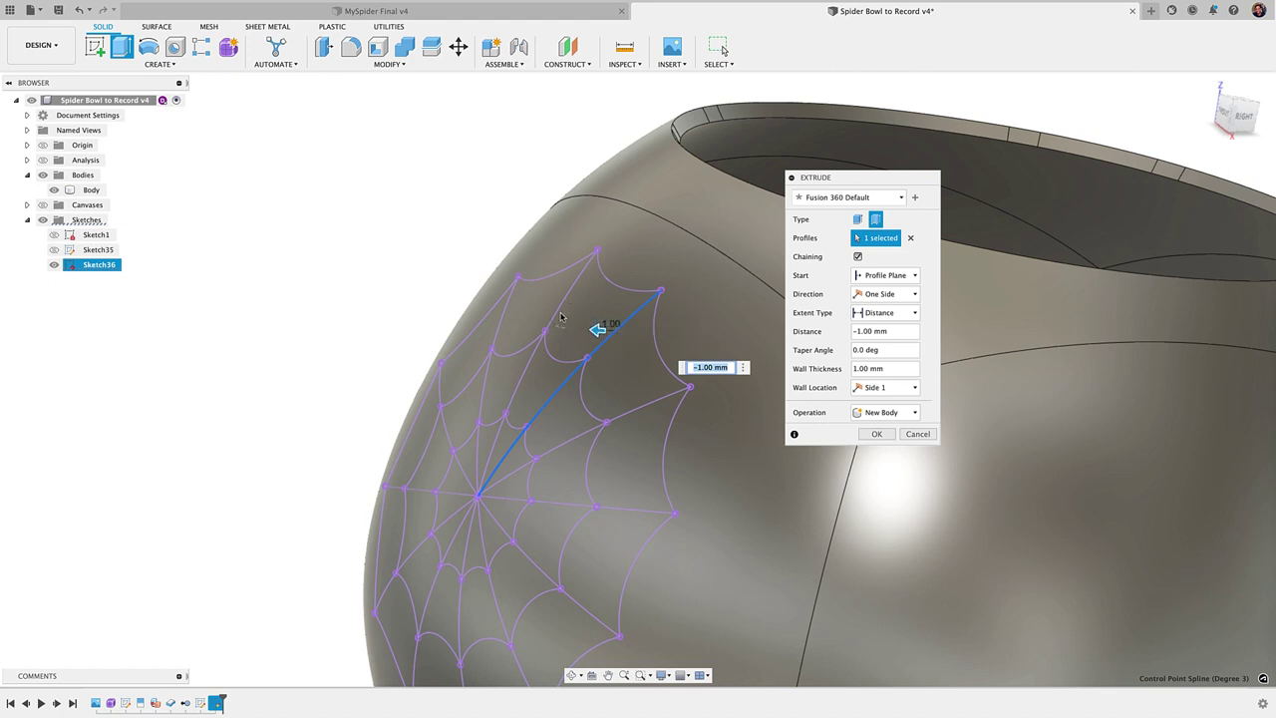
{"action": "key", "text": "Escape"}
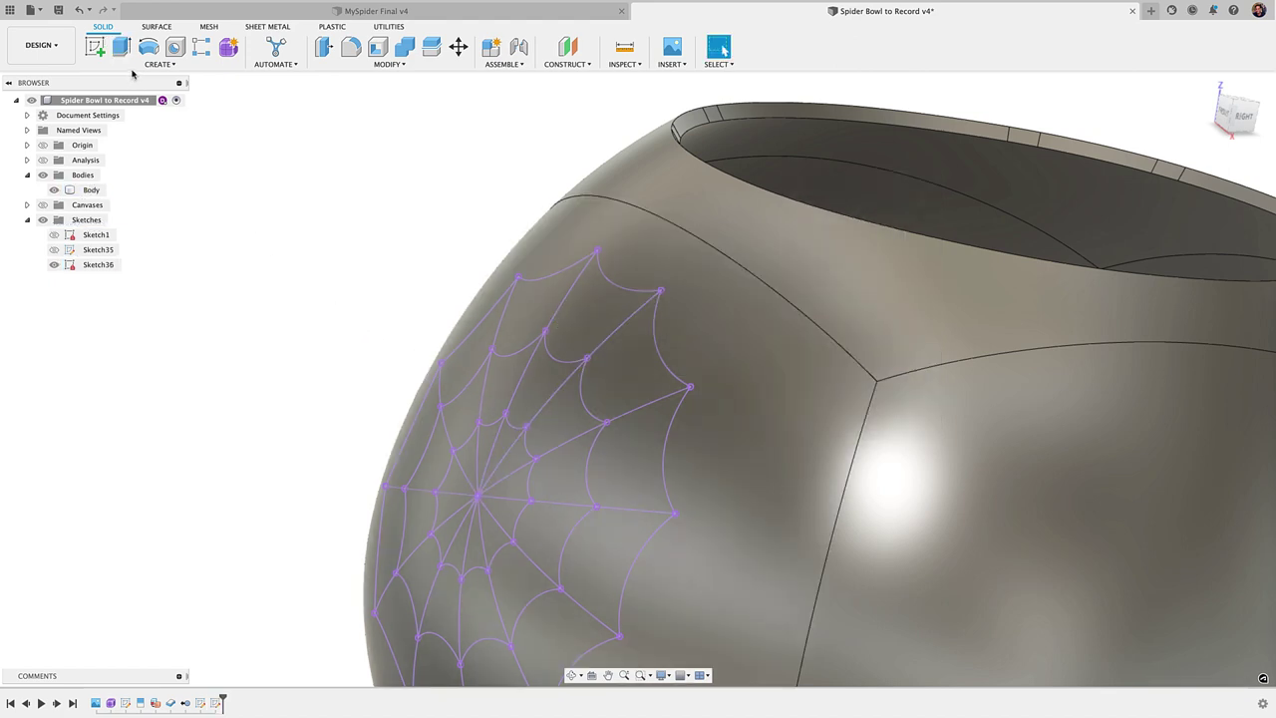
- Try a solid circular Pipe of 1 mm section size along two upper spokes and the adjoining outer arcs of the projected web
{"action": "left_click", "coordinate": [157, 64]}
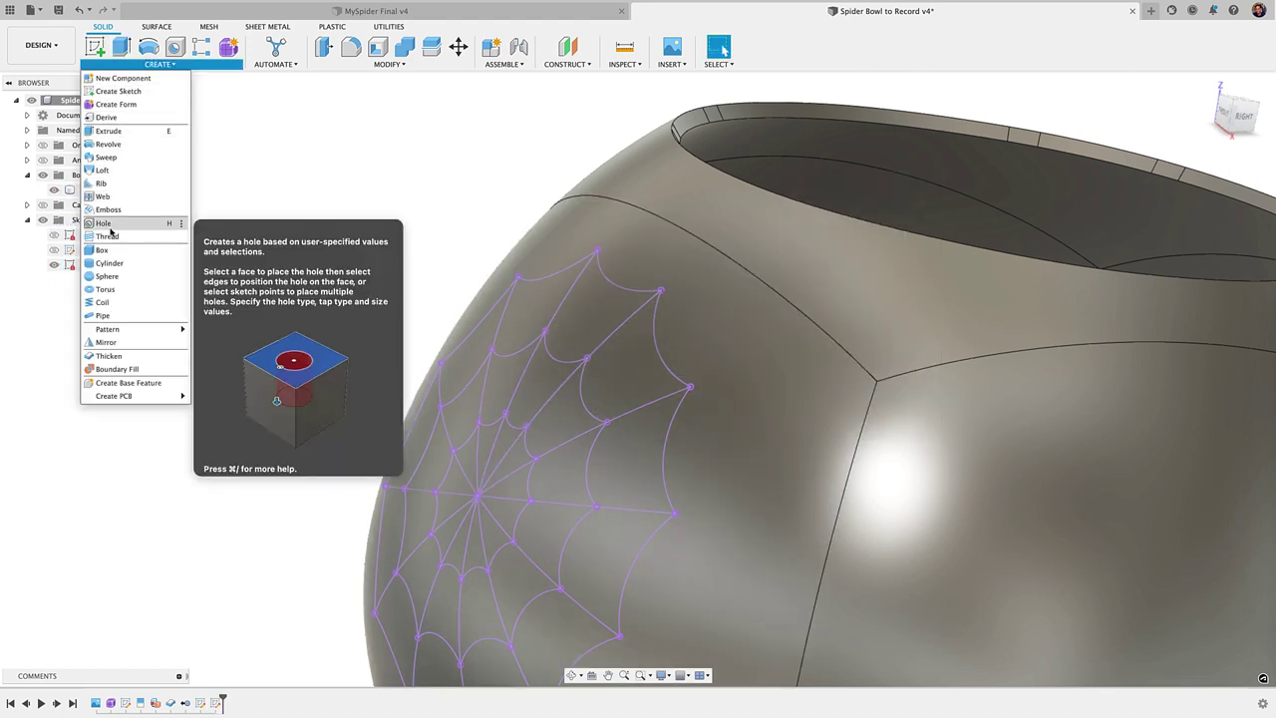
{"action": "left_click", "coordinate": [116, 316]}
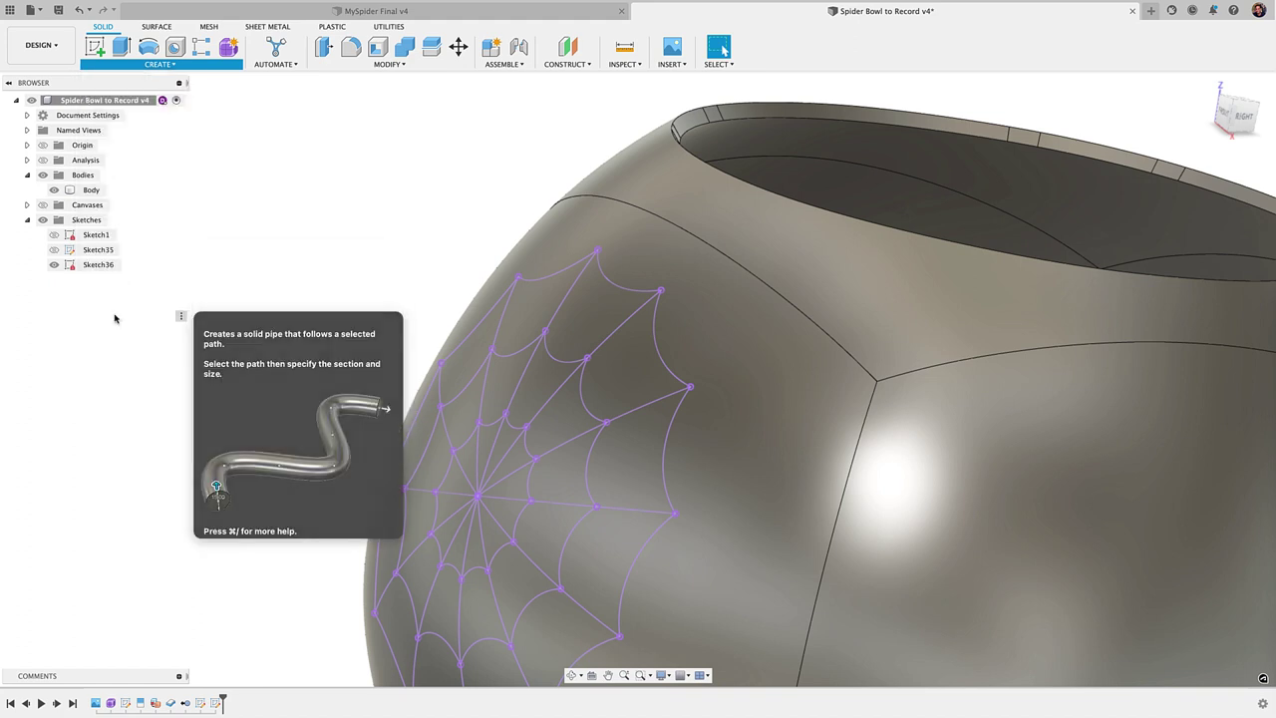
{"action": "middle_click_drag", "start_coordinate": [517, 333], "coordinate": [515, 293]}
{"action": "left_click", "coordinate": [556, 272]}
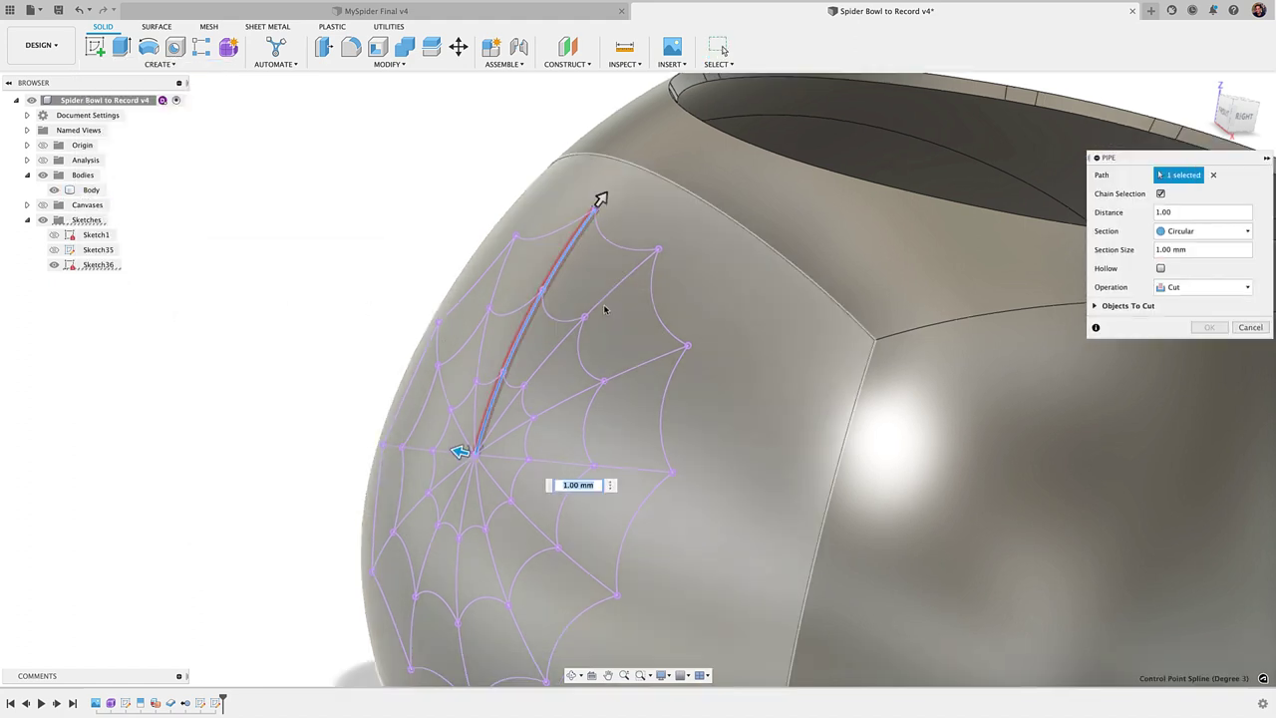
{"action": "left_click", "coordinate": [611, 299]}
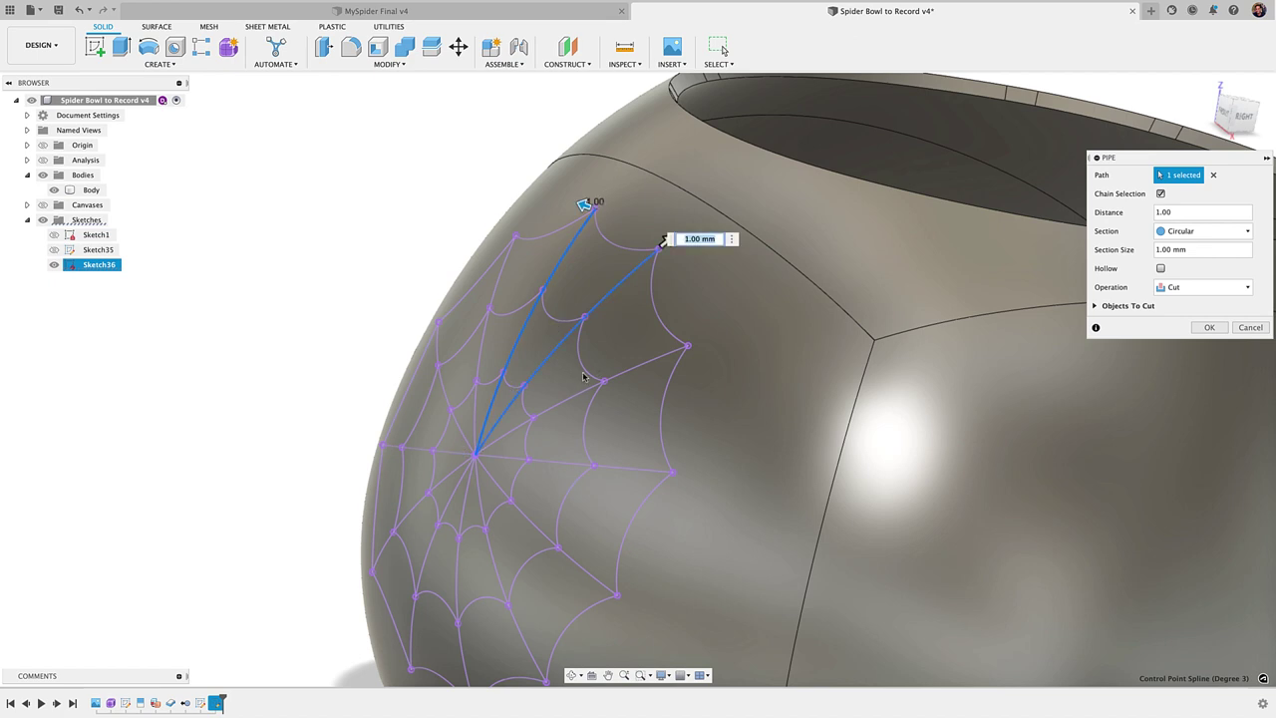
{"action": "left_click", "coordinate": [662, 322]}
{"action": "left_click", "coordinate": [670, 364]}
{"action": "left_click", "coordinate": [615, 250]}
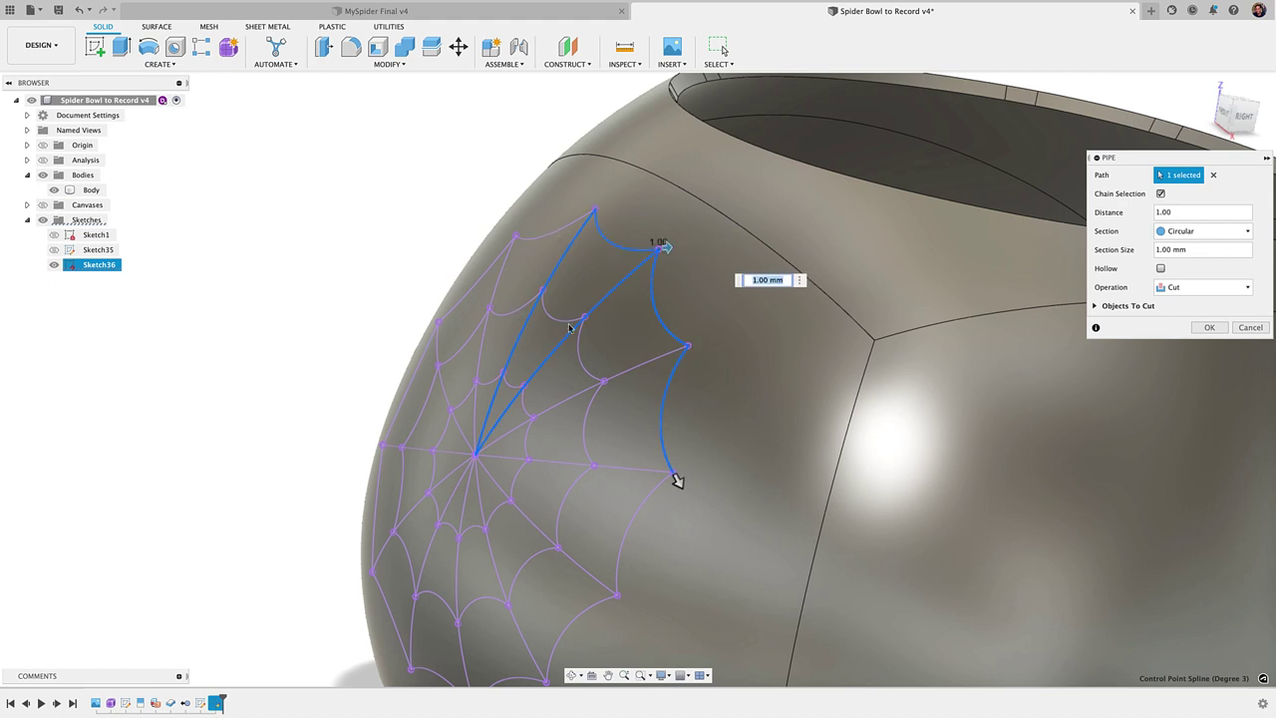
- Try the pipe as a new body with distances of -1 and 1, and cancel the command
{"action": "left_click_drag", "start_coordinate": [1147, 158], "coordinate": [921, 149]}
{"action": "left_click", "coordinate": [924, 276]}
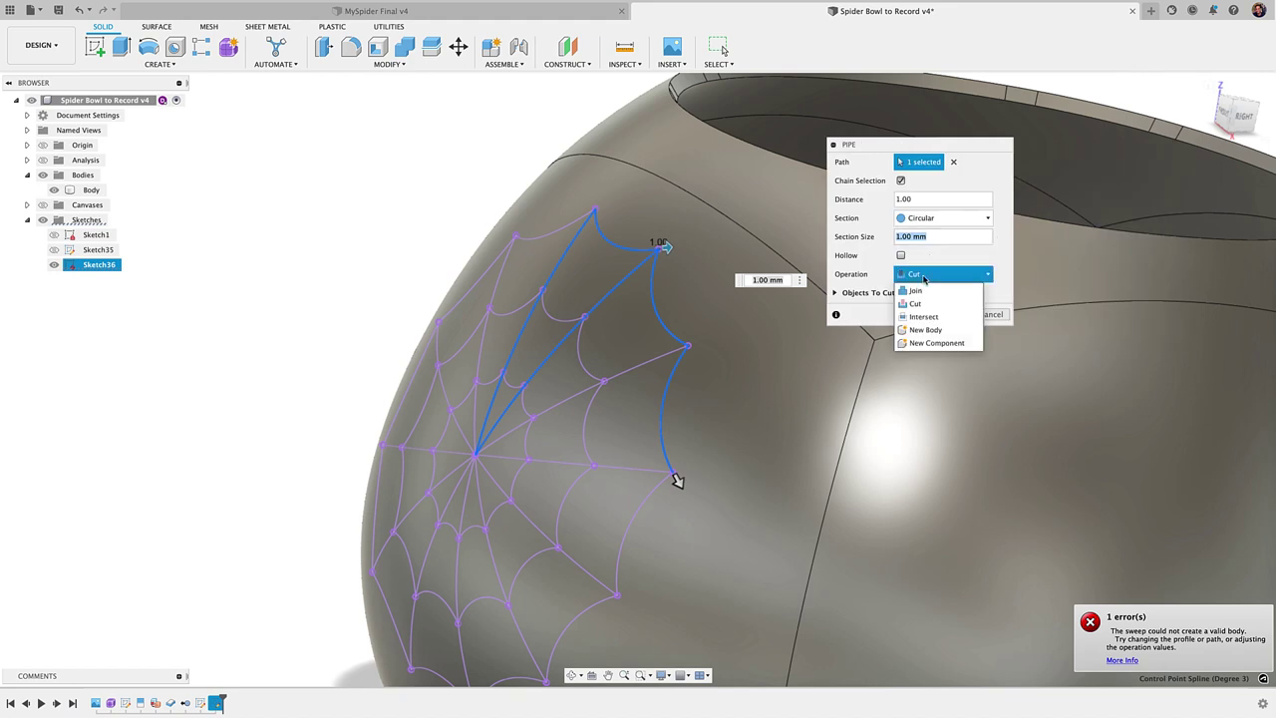
{"action": "left_click", "coordinate": [922, 329]}
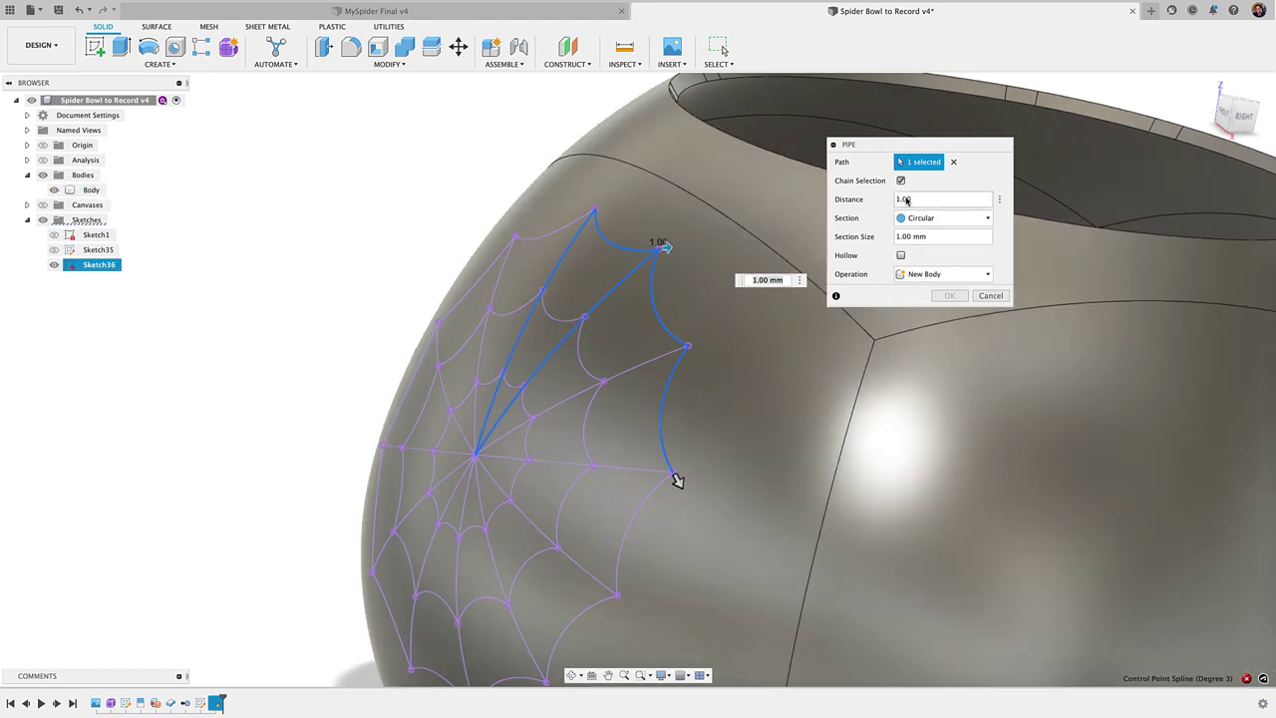
{"action": "left_click", "coordinate": [942, 201]}
{"action": "middle_click_drag", "start_coordinate": [618, 341], "coordinate": [629, 369], "text": "shift"}
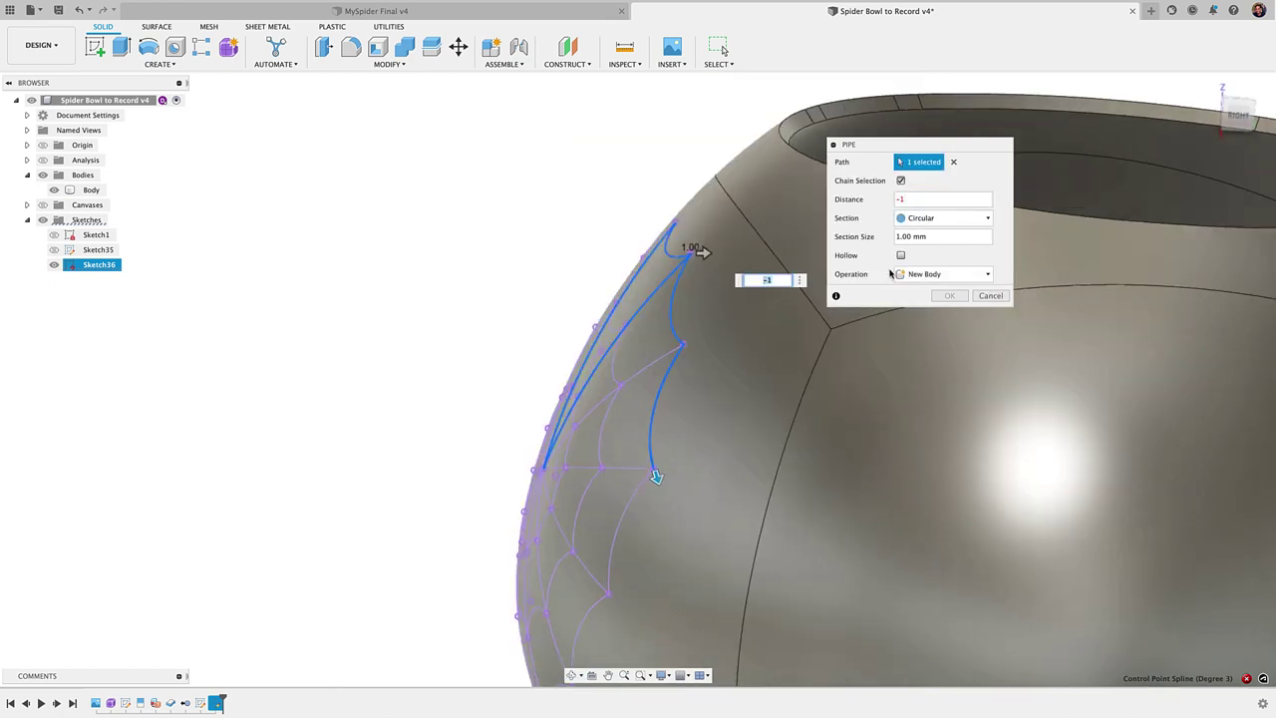
{"action": "left_click", "coordinate": [926, 202]}
{"action": "key", "text": "Return"}
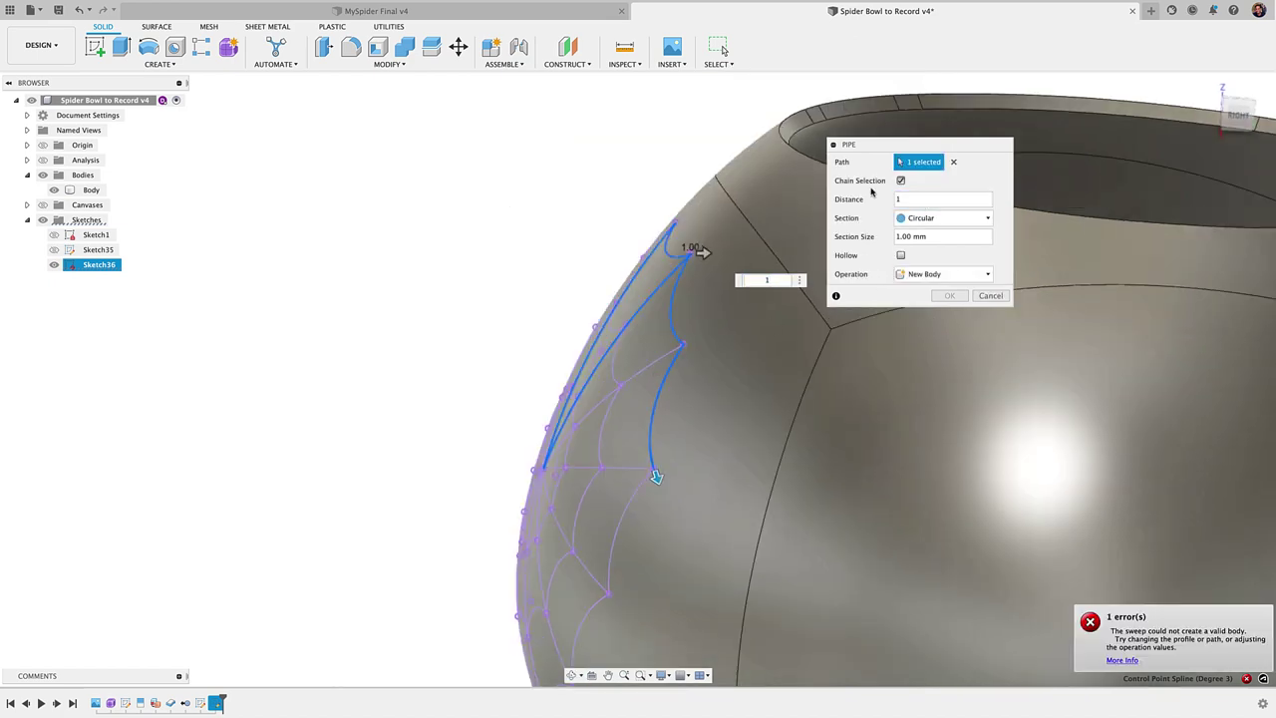
{"action": "middle_click_drag", "start_coordinate": [757, 364], "coordinate": [677, 348], "text": "shift"}
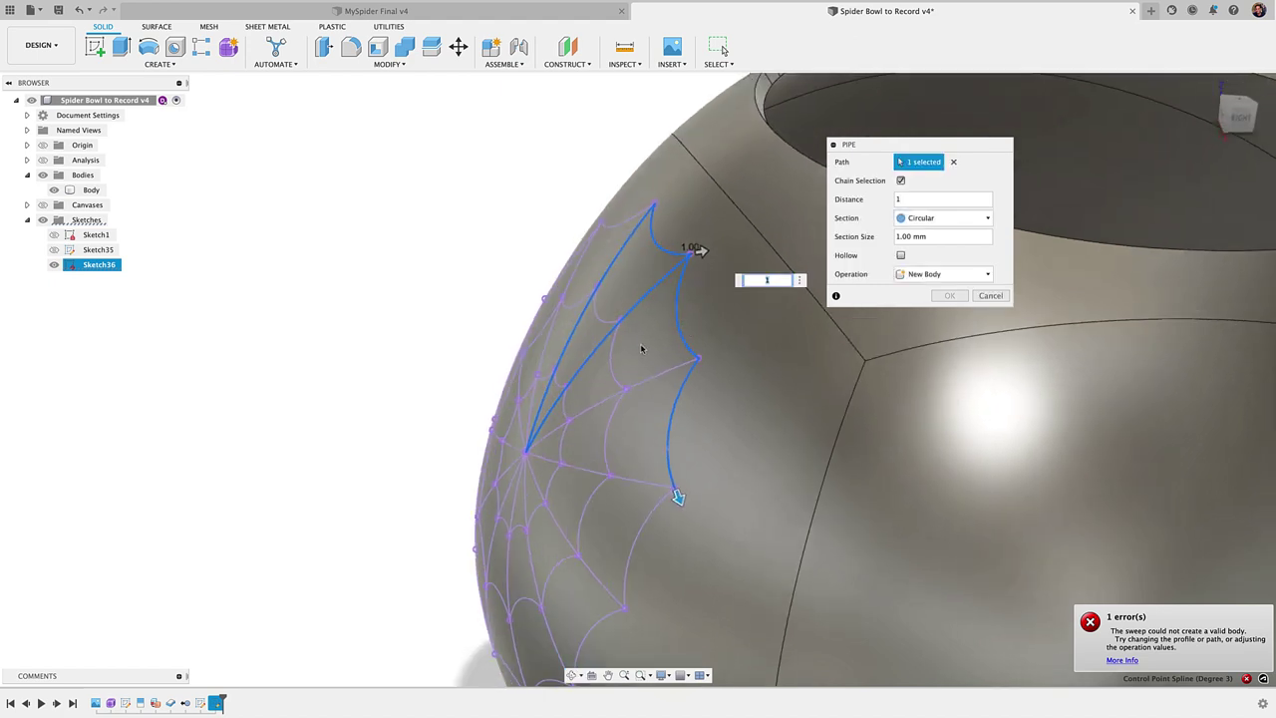
{"action": "key", "text": "Escape"}
- Create a new form in the design, keeping the whole projected web on the bowl's front in view
{"action": "scroll", "coordinate": [342, 333], "scroll_direction": "down", "scroll_amount": 1}
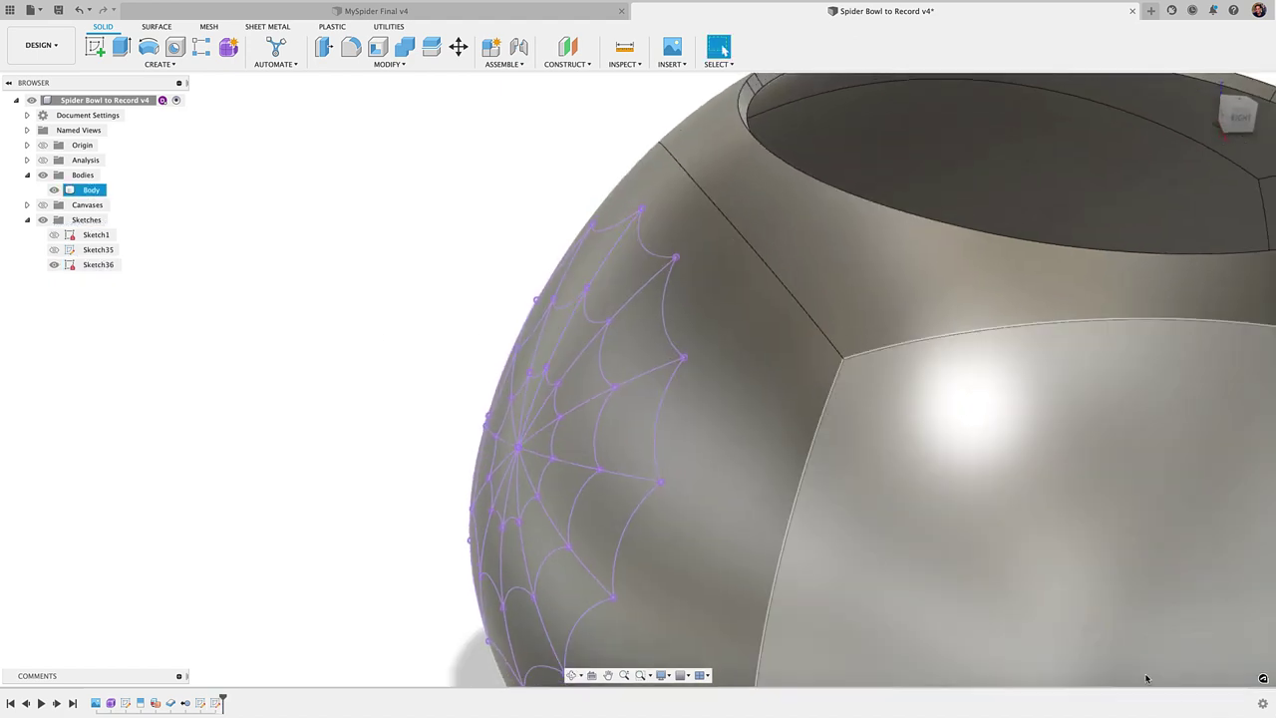
{"action": "left_click", "coordinate": [296, 442]}
{"action": "scroll", "coordinate": [296, 442], "scroll_direction": "down", "scroll_amount": 5}
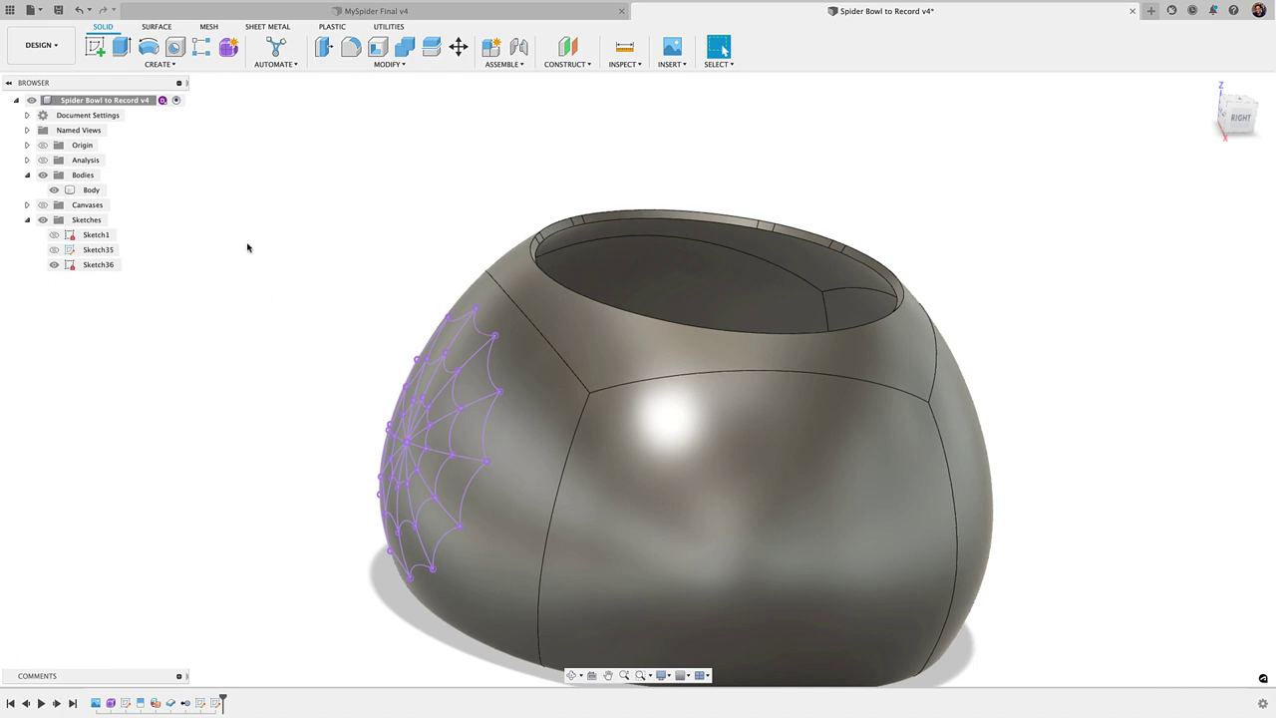
{"action": "mouse_move", "coordinate": [280, 372]}
{"action": "middle_mouse_down", "text": "shift"}
{"action": "mouse_move", "coordinate": [323, 360]}
{"action": "mouse_move", "coordinate": [324, 371]}
{"action": "middle_mouse_up", "text": "shift"}
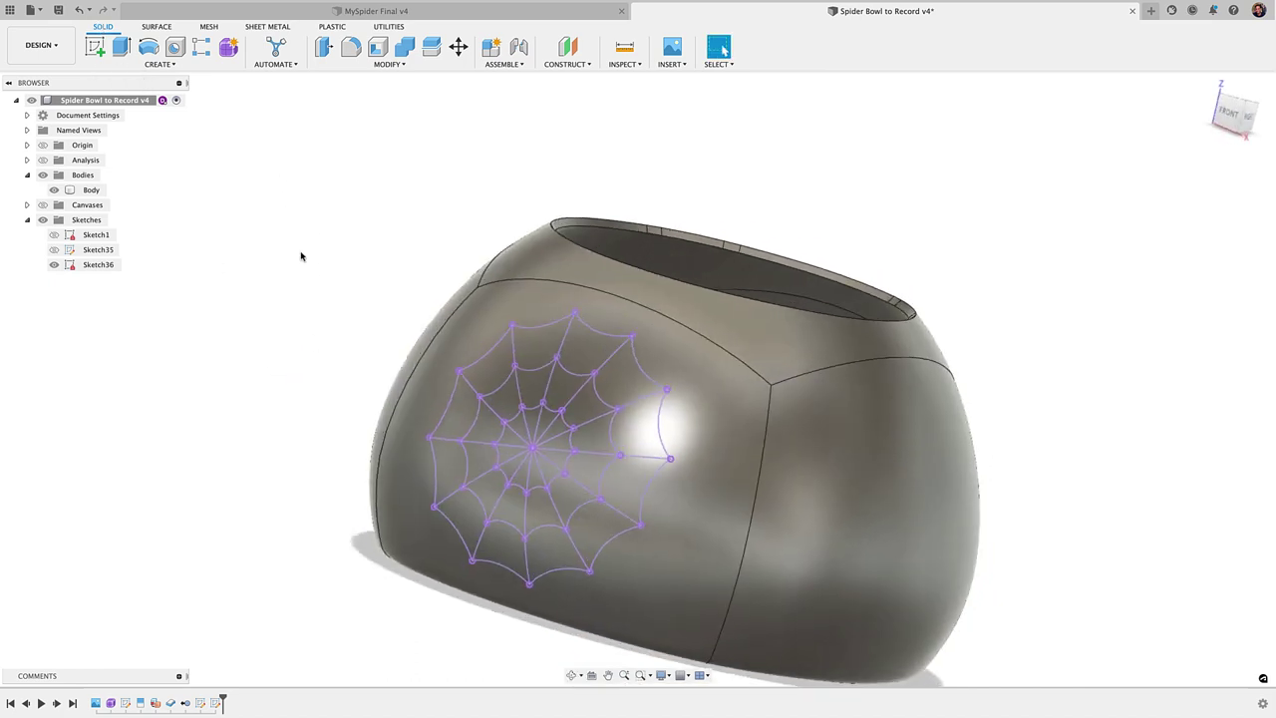
{"action": "middle_click_drag", "start_coordinate": [301, 263], "coordinate": [279, 223], "text": "shift"}
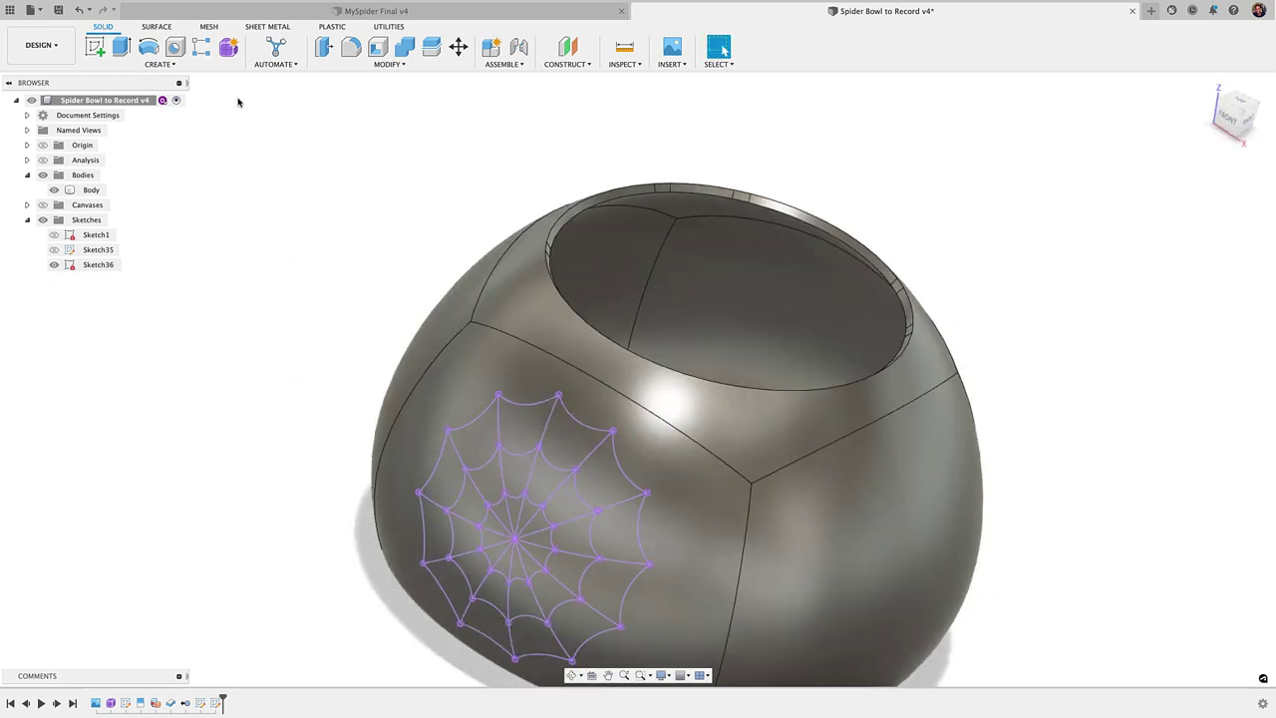
{"action": "left_click", "coordinate": [228, 48]}
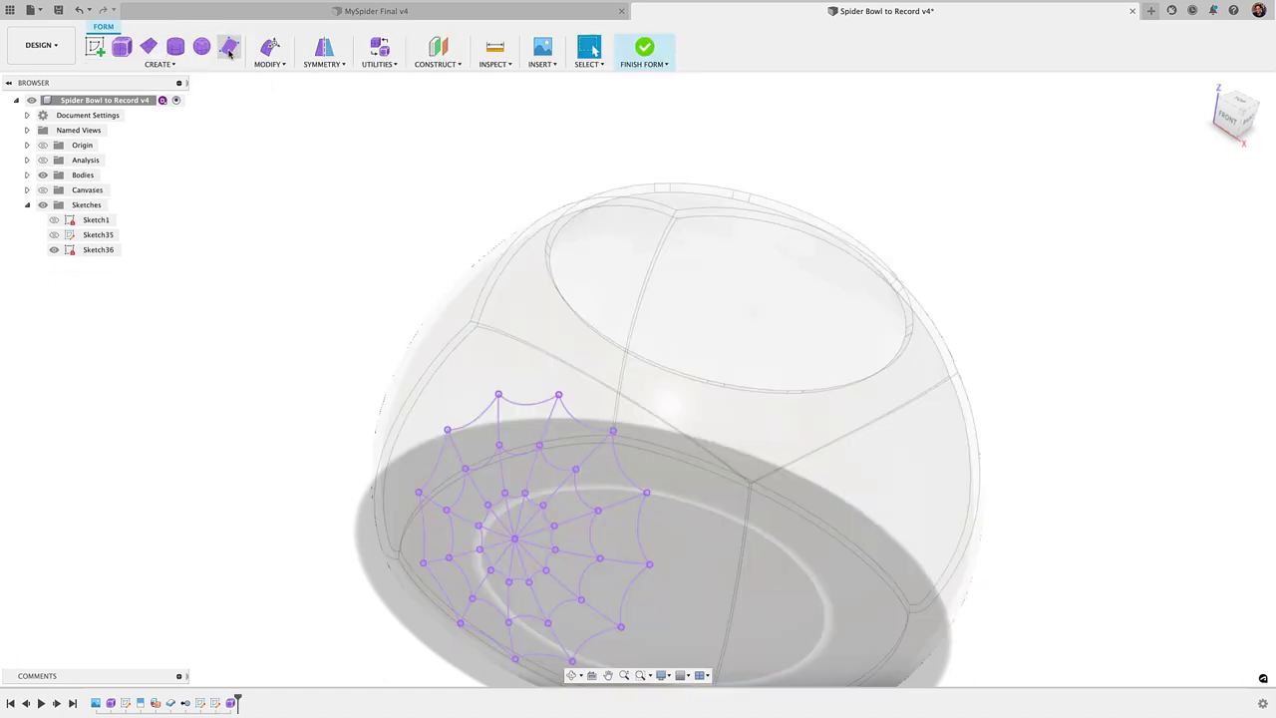
{"action": "middle_click_drag", "start_coordinate": [339, 179], "coordinate": [404, 364], "text": "shift"}
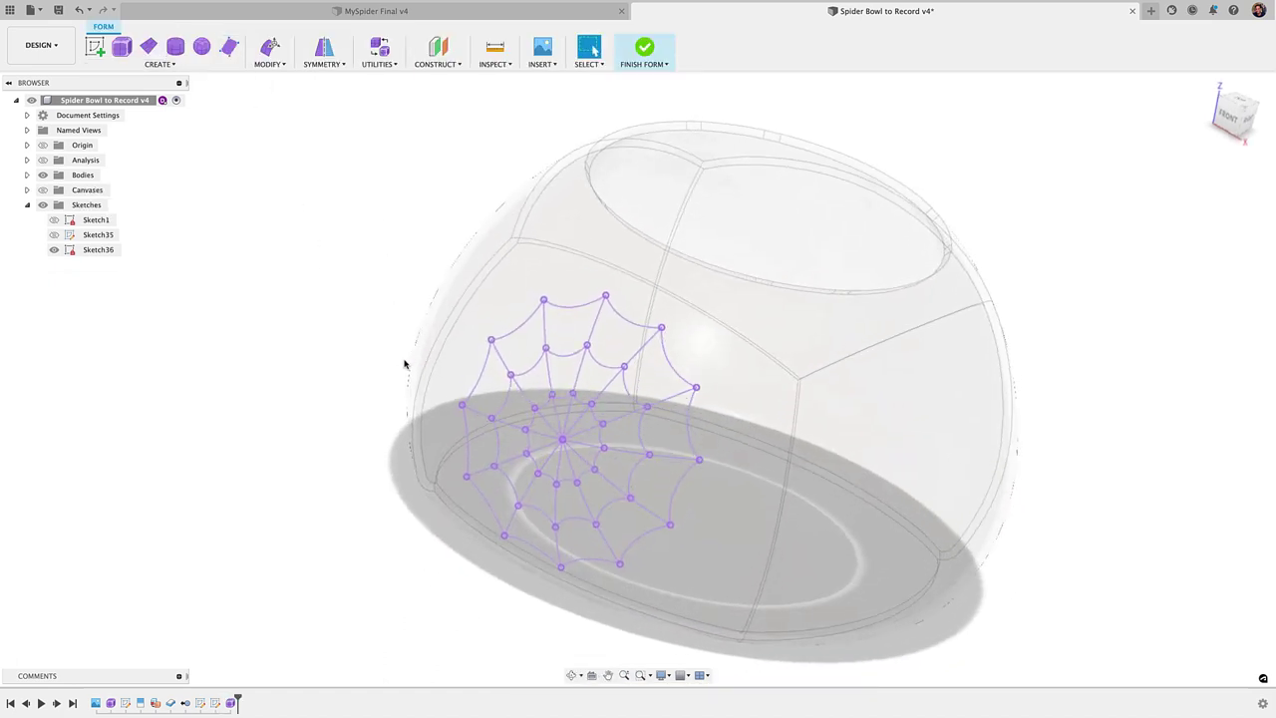
- Start a form Pipe and select all curves of the projected web as its path
{"action": "left_click", "coordinate": [155, 64]}
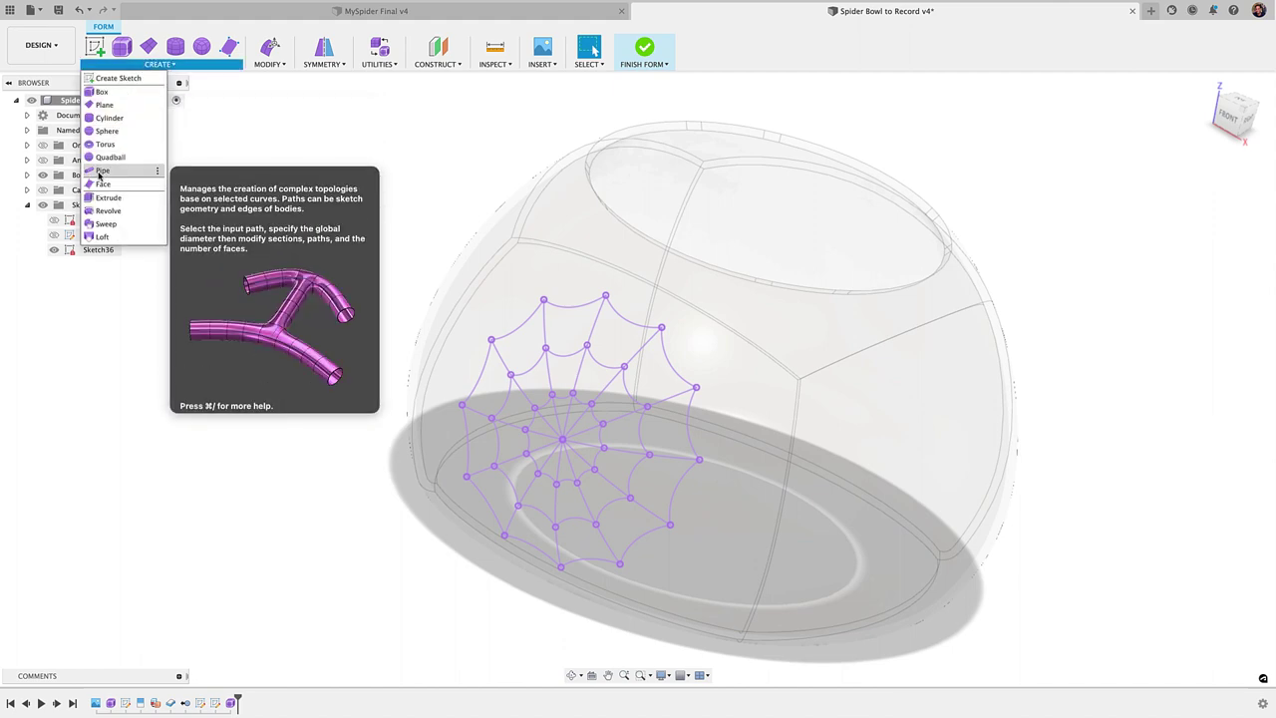
{"action": "left_click", "coordinate": [102, 171]}
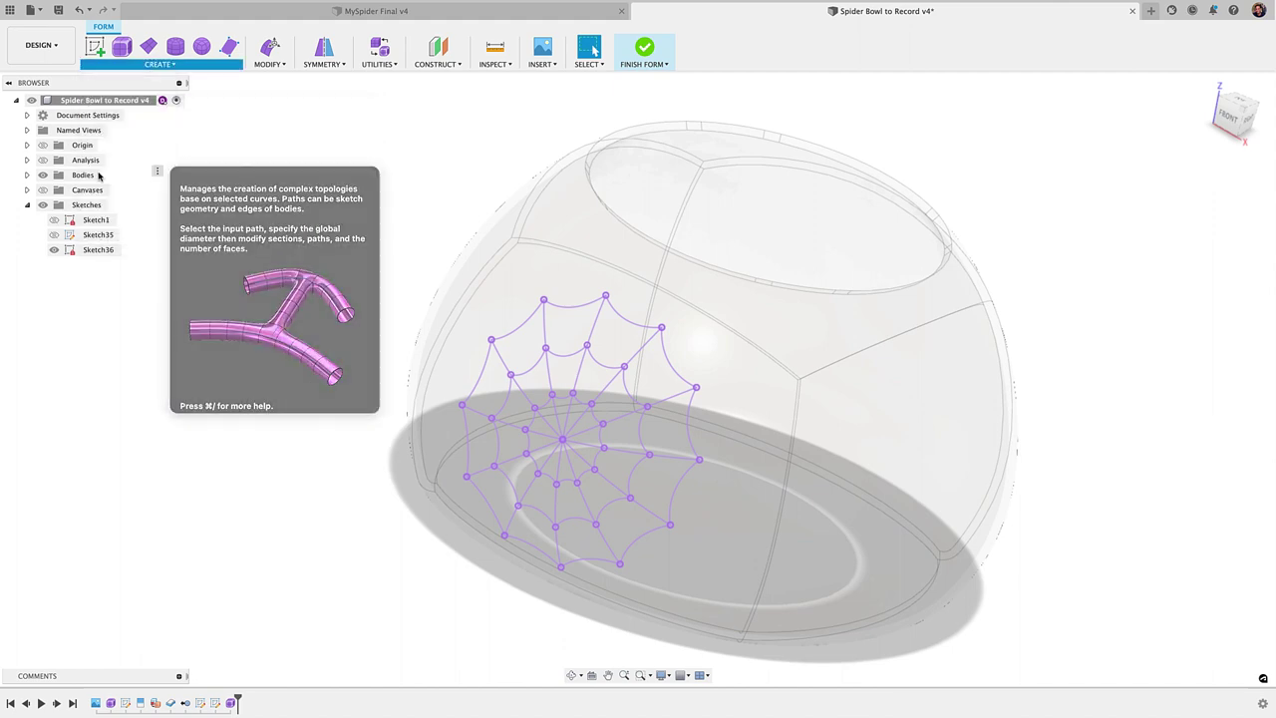
{"action": "left_click", "coordinate": [1228, 123]}
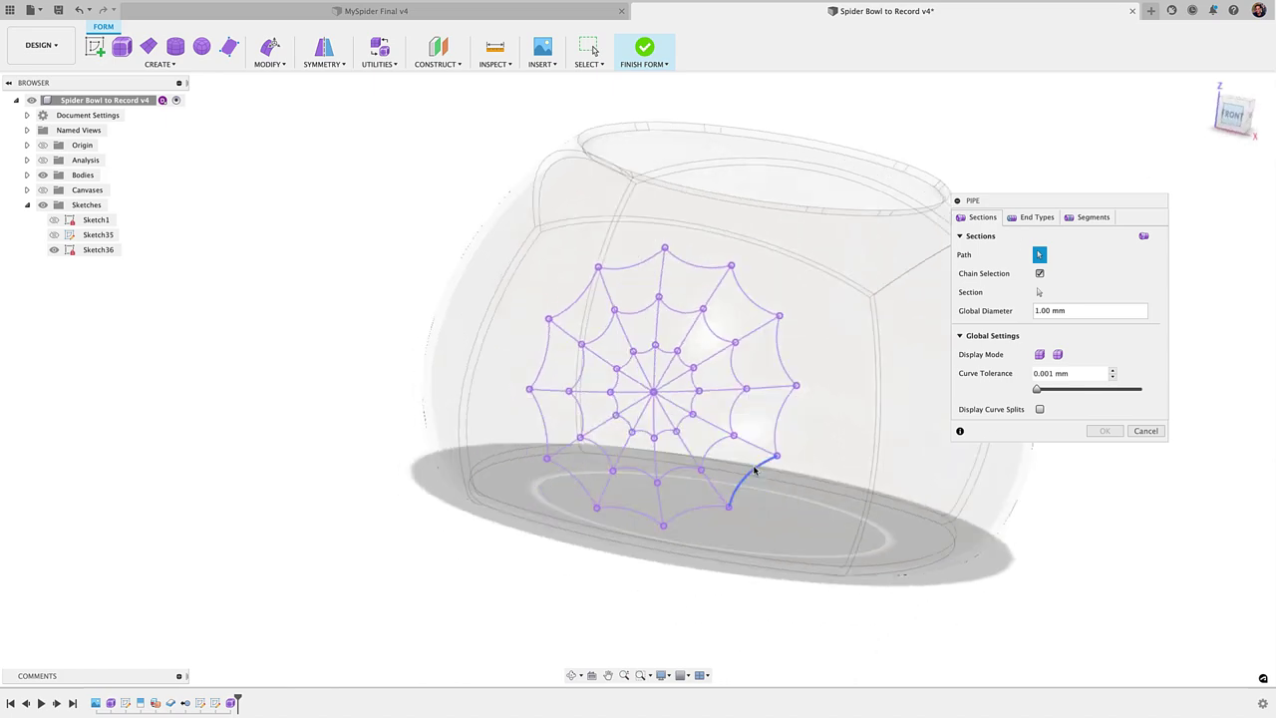
{"action": "mouse_move", "coordinate": [429, 170]}
{"action": "left_mouse_down"}
{"action": "mouse_move", "coordinate": [538, 216]}
{"action": "mouse_move", "coordinate": [855, 564]}
{"action": "left_mouse_up"}
{"action": "middle_click_drag", "start_coordinate": [852, 490], "coordinate": [805, 508], "text": "shift"}
- Try a global diameter of 20 mm for the web pipe
{"action": "left_click_drag", "start_coordinate": [1075, 311], "coordinate": [1037, 312]}
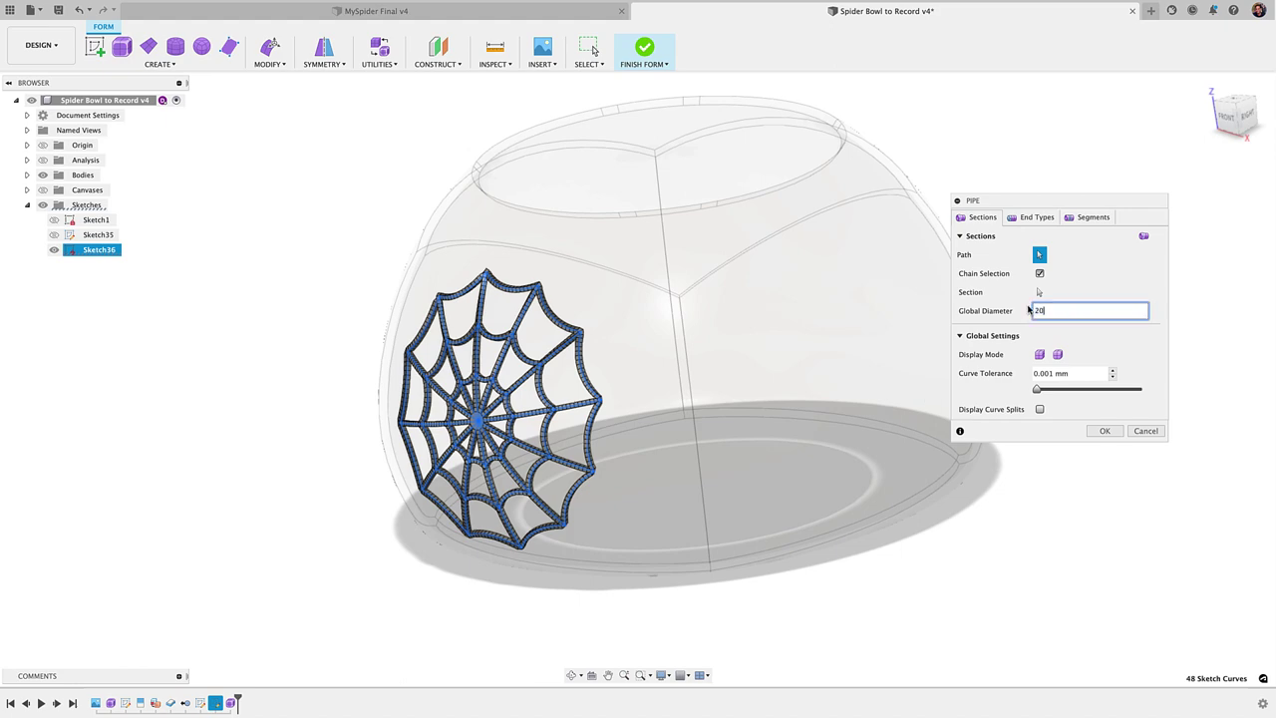
{"action": "middle_click_drag", "start_coordinate": [655, 377], "coordinate": [716, 373], "text": "shift"}
{"action": "middle_click_drag", "start_coordinate": [483, 417], "coordinate": [474, 343], "text": "shift"}
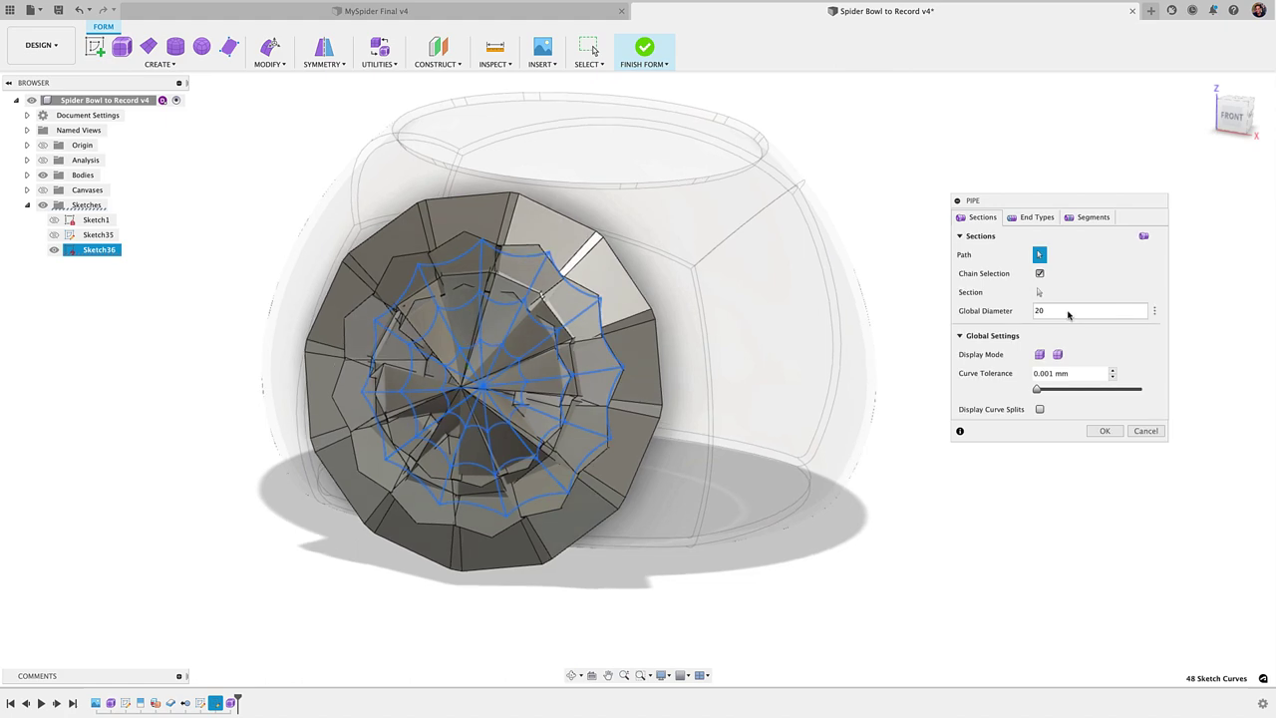
- Set the web pipe's global diameter to 1 mm, switch it to smooth display and create it with square ends
{"action": "left_click_drag", "start_coordinate": [1069, 315], "coordinate": [1015, 316]}
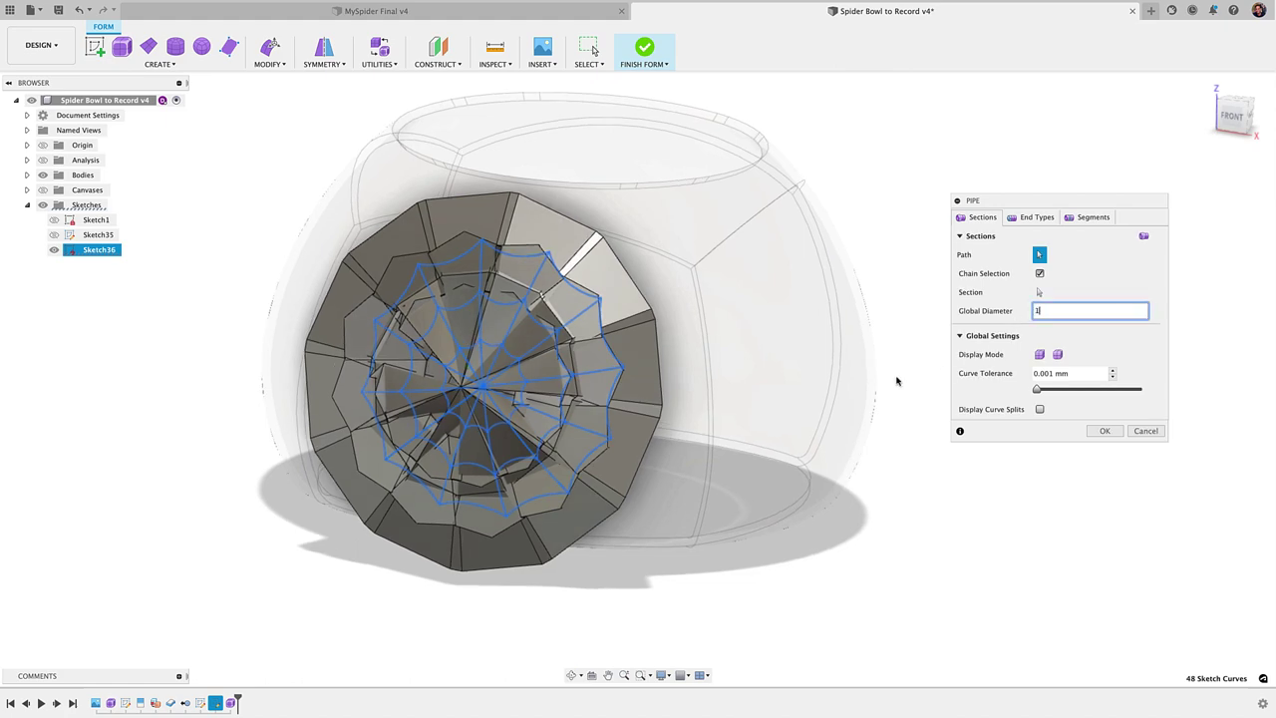
{"action": "scroll", "coordinate": [483, 378], "scroll_direction": "up", "scroll_amount": 5}
{"action": "middle_click_drag", "start_coordinate": [588, 490], "coordinate": [600, 547], "text": "shift"}
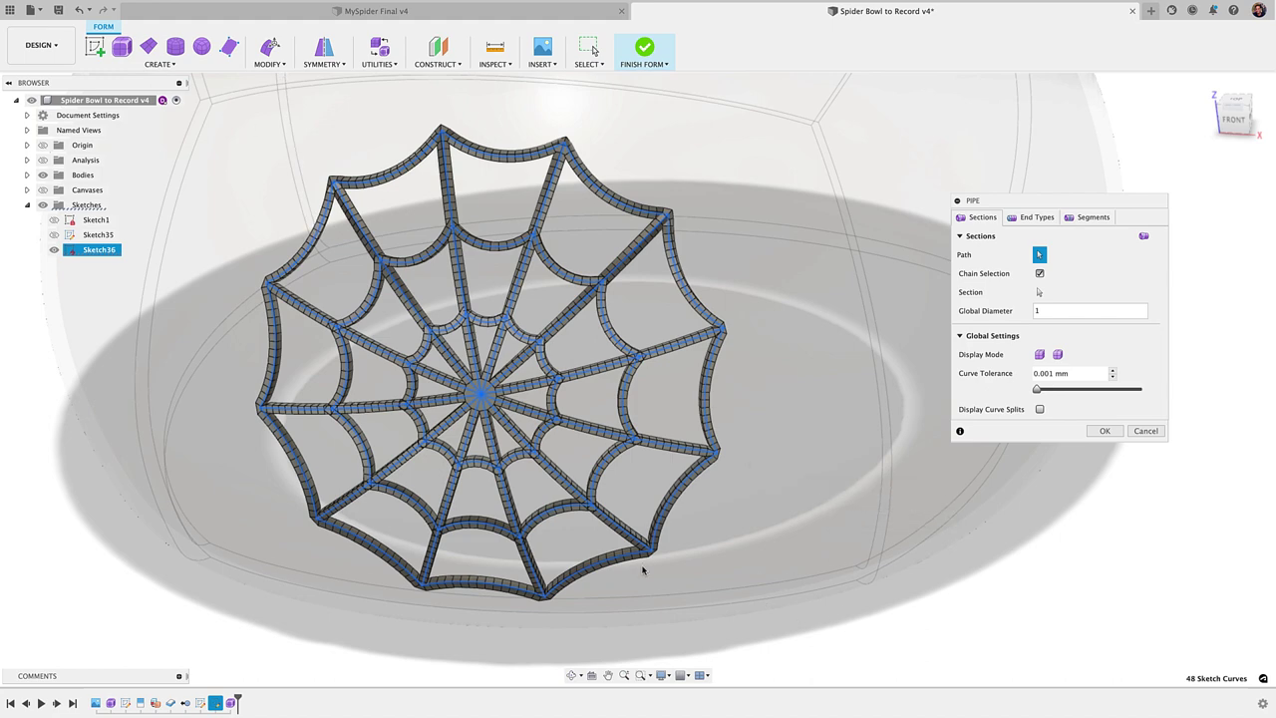
{"action": "middle_click_drag", "start_coordinate": [638, 558], "coordinate": [826, 419], "text": "shift"}
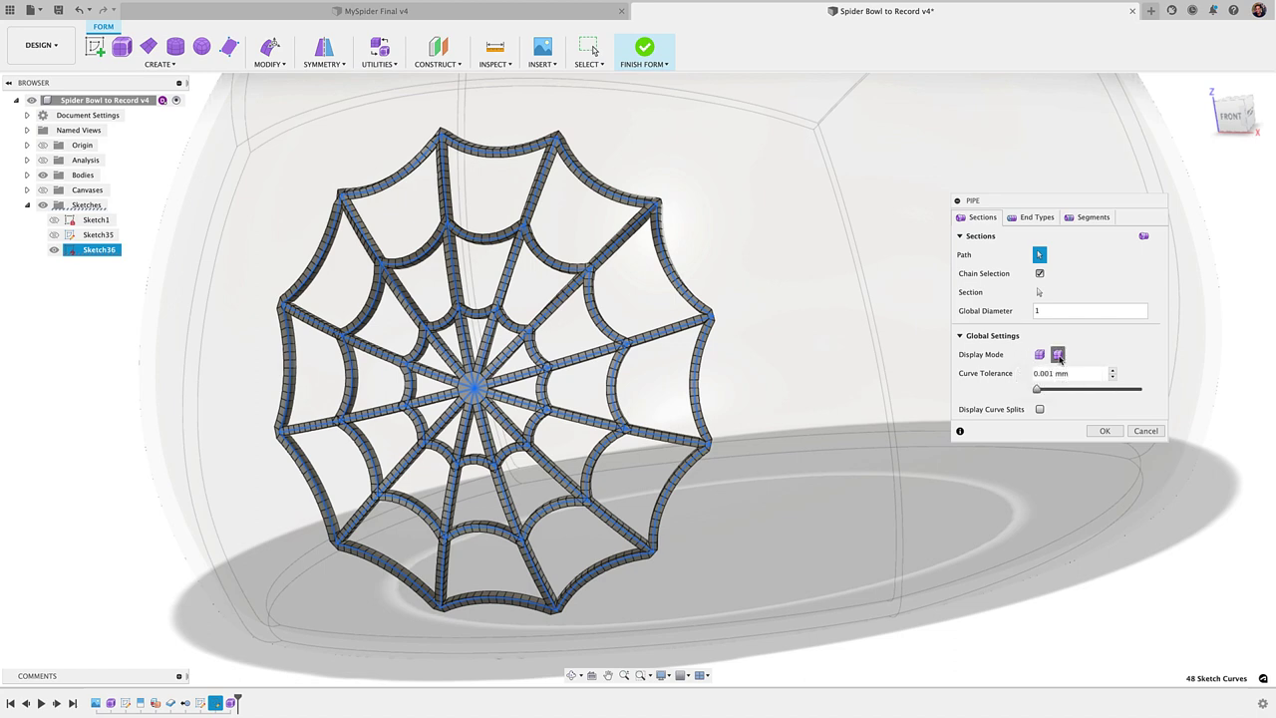
{"action": "left_click", "coordinate": [1059, 356]}
{"action": "left_click", "coordinate": [1036, 216]}
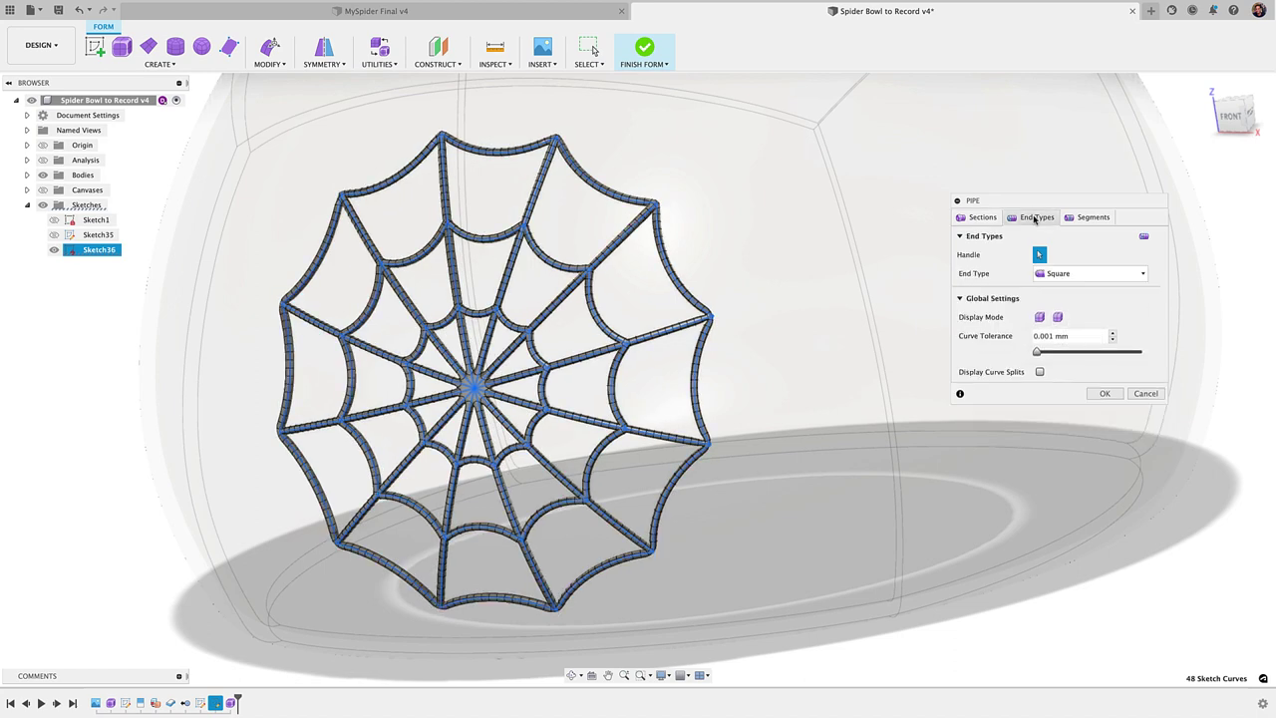
{"action": "left_click", "coordinate": [1103, 394]}
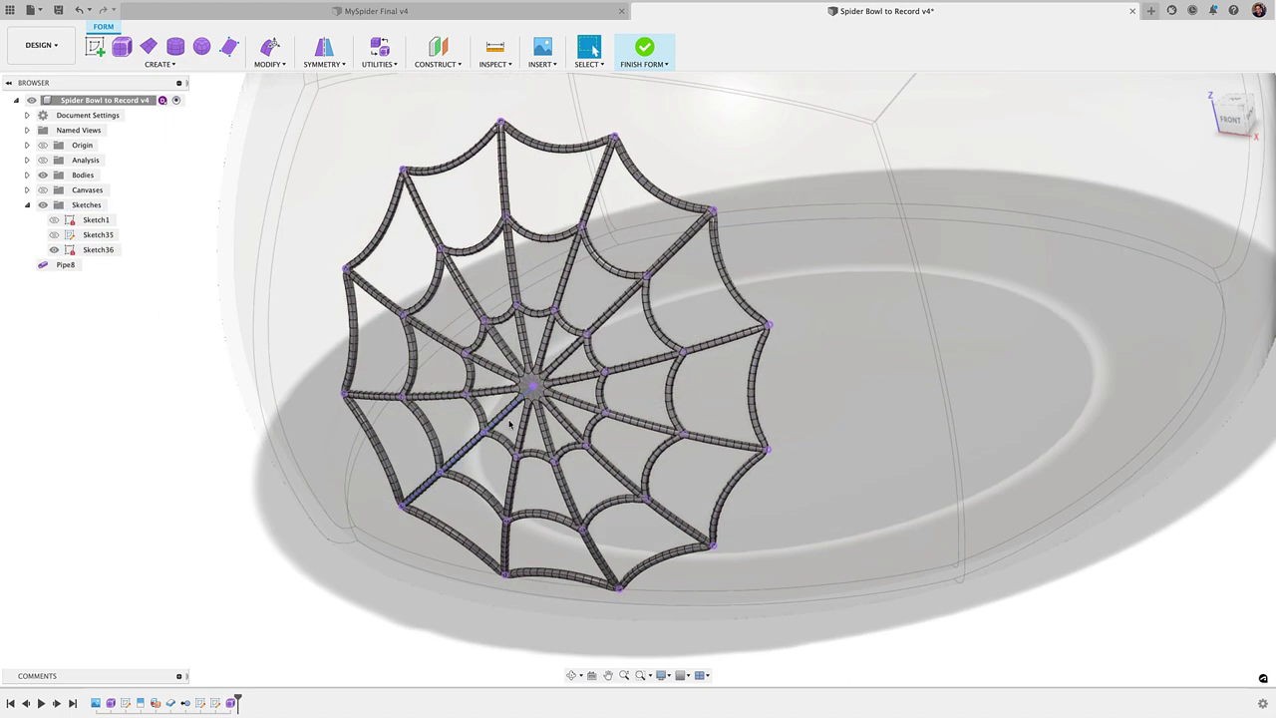
- Try to finish the form, return to editing it and examine the pipe junction at an outer corner of the web
{"action": "middle_click_drag", "start_coordinate": [631, 340], "coordinate": [646, 192], "text": "shift"}
{"action": "left_click", "coordinate": [641, 50]}
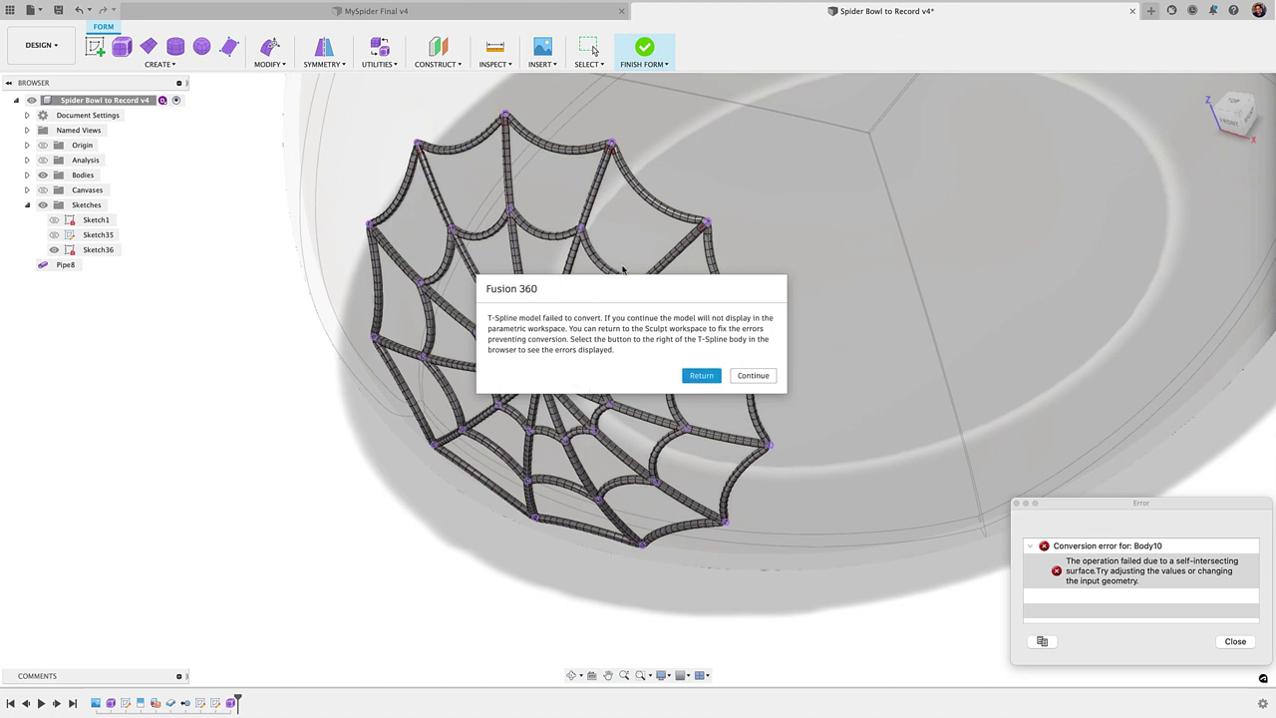
{"action": "left_click", "coordinate": [702, 376]}
{"action": "scroll", "coordinate": [768, 448], "scroll_direction": "up", "scroll_amount": 6}
{"action": "scroll", "coordinate": [766, 419], "scroll_direction": "up", "scroll_amount": 5}
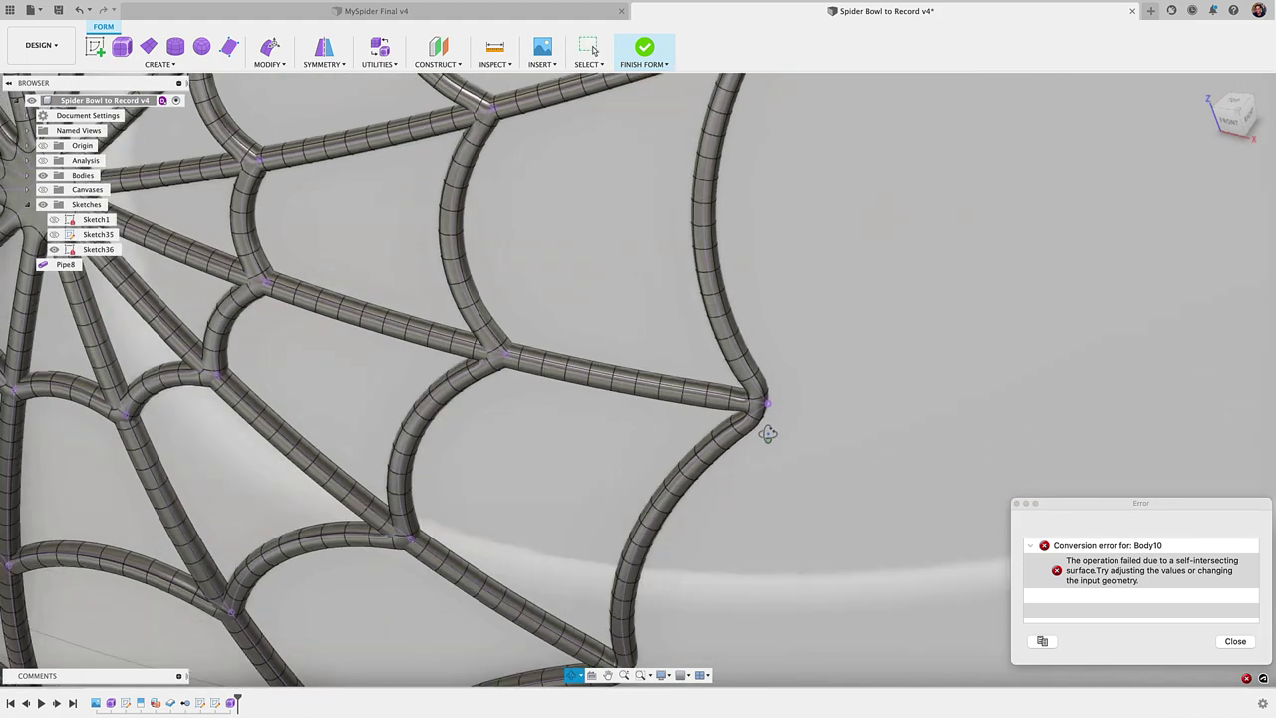
{"action": "scroll", "coordinate": [751, 379], "scroll_direction": "up", "scroll_amount": 2}
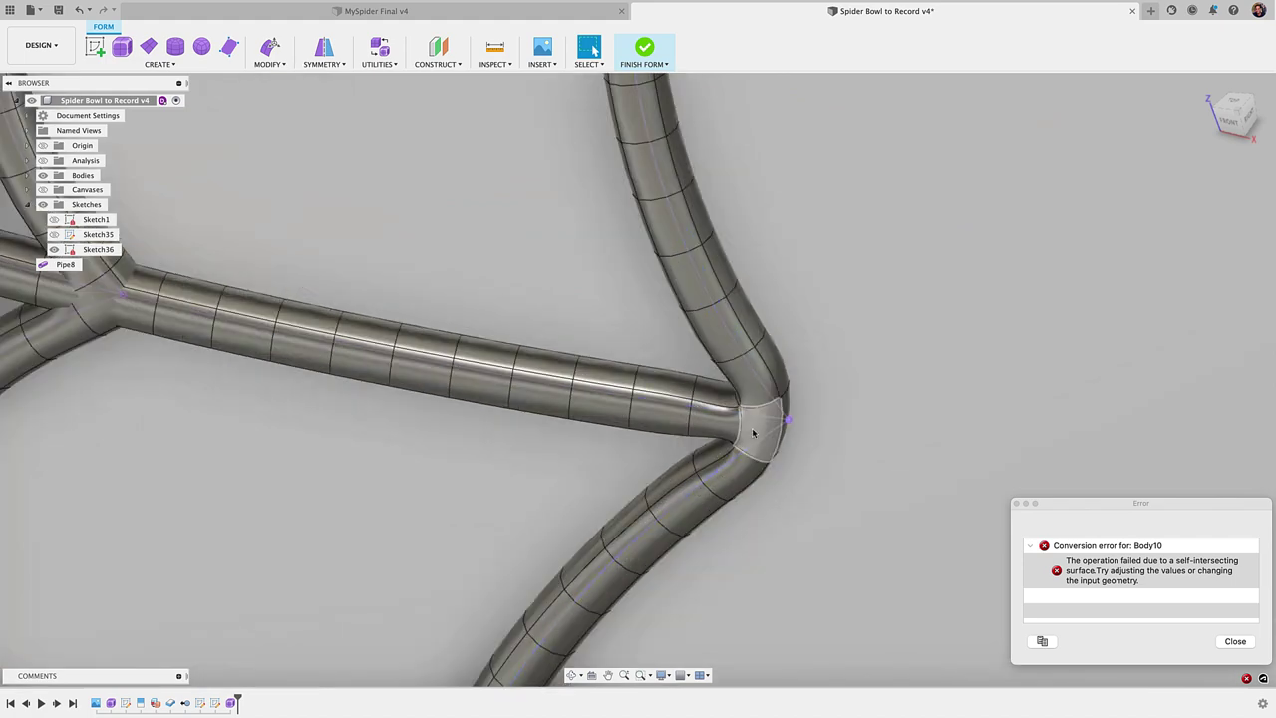
{"action": "middle_click_drag", "start_coordinate": [701, 406], "coordinate": [802, 406], "text": "shift"}
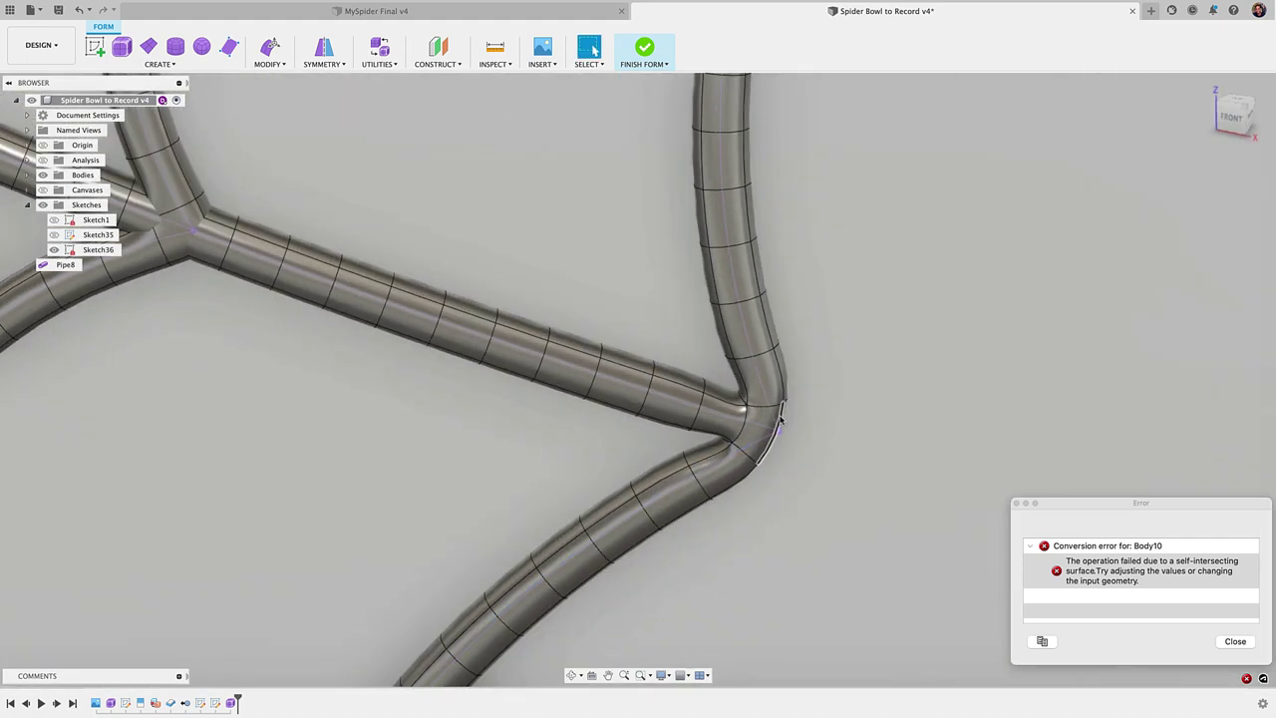
{"action": "scroll", "coordinate": [783, 414], "scroll_direction": "down", "scroll_amount": 10}
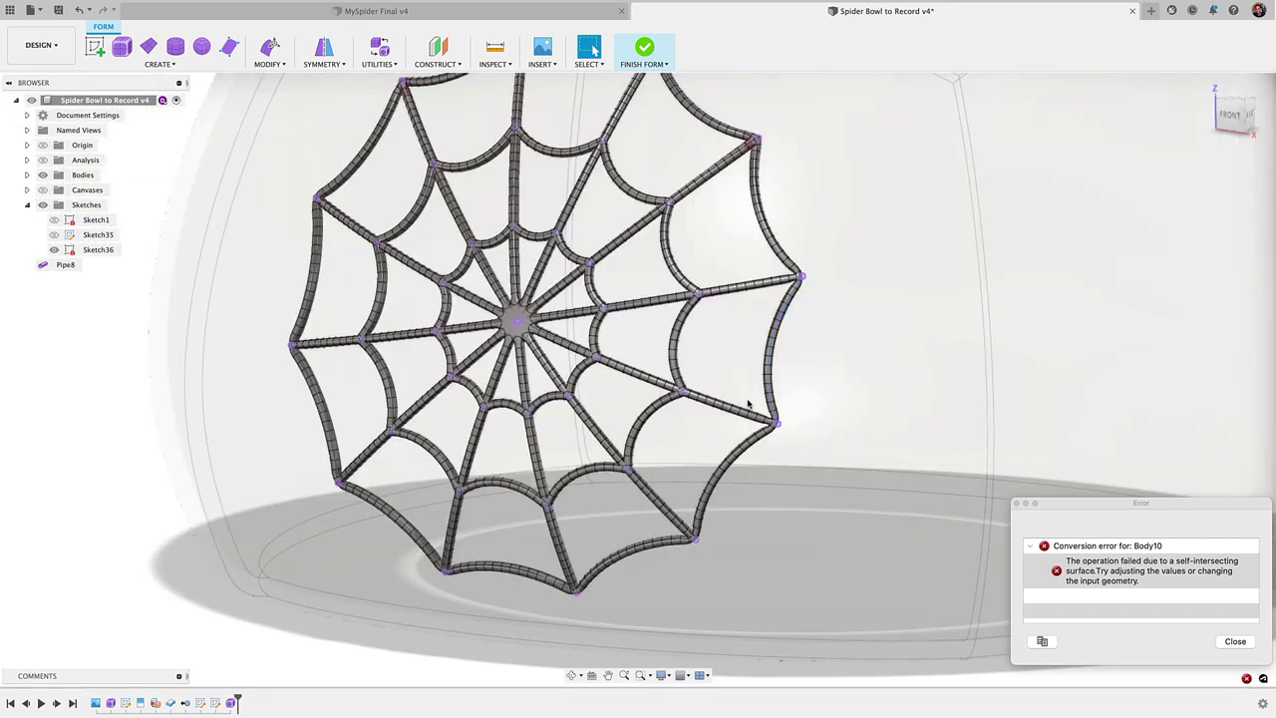
- Undo the web pipe and inspect how the sketch curves meet at the web's outer points
{"action": "key", "text": "super+z"}
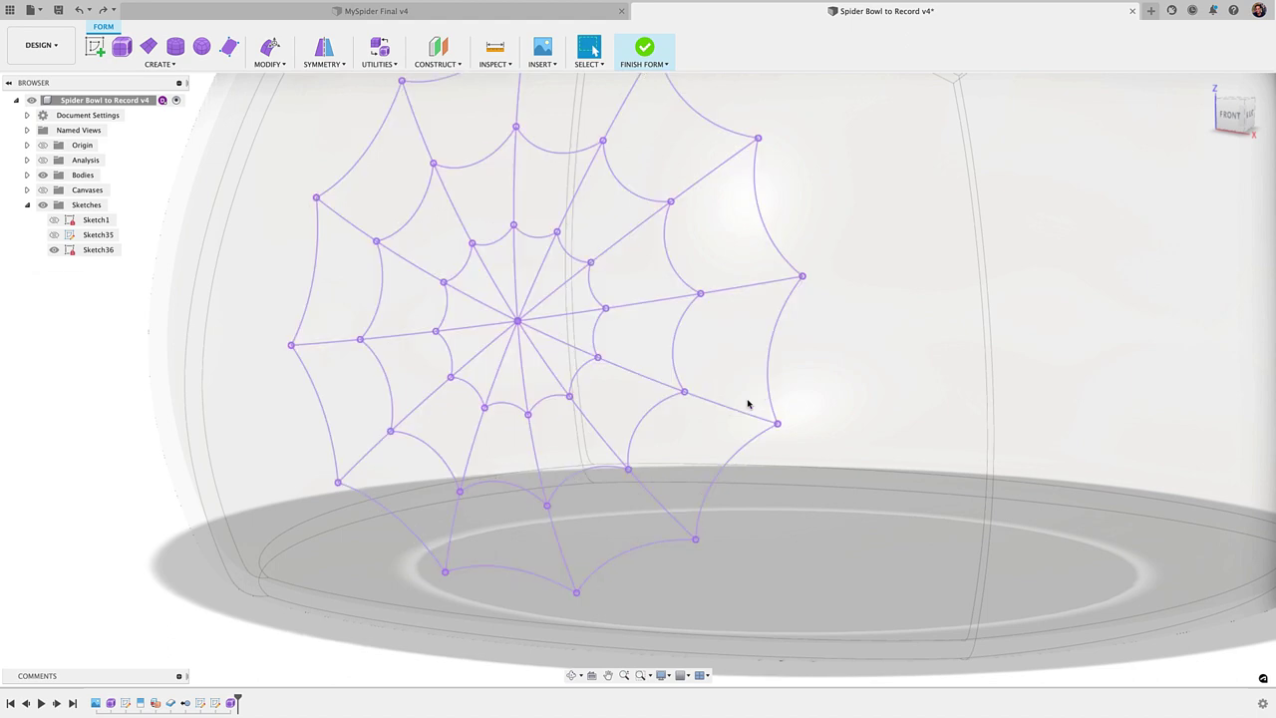
{"action": "middle_click_drag", "start_coordinate": [784, 334], "coordinate": [781, 370]}
{"action": "scroll", "coordinate": [720, 404], "scroll_direction": "down", "scroll_amount": 2}
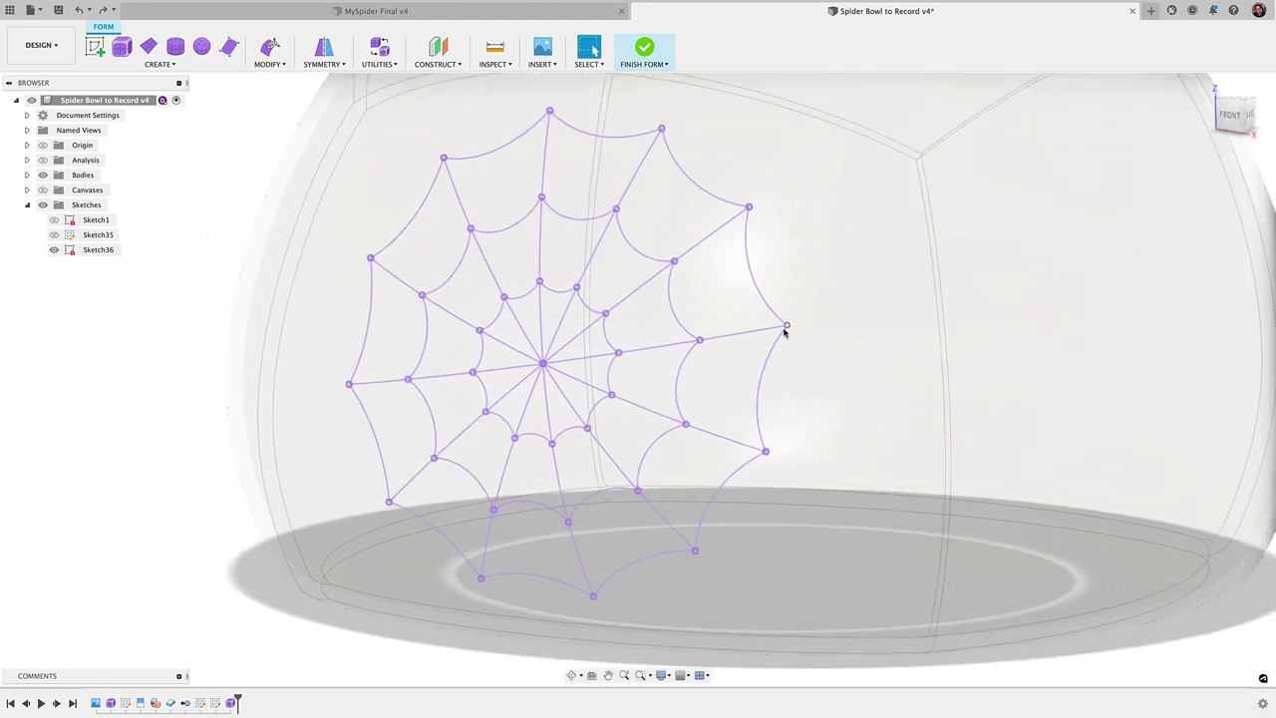
{"action": "scroll", "coordinate": [786, 327], "scroll_direction": "up", "scroll_amount": 2}
{"action": "scroll", "coordinate": [785, 330], "scroll_direction": "up", "scroll_amount": 2}
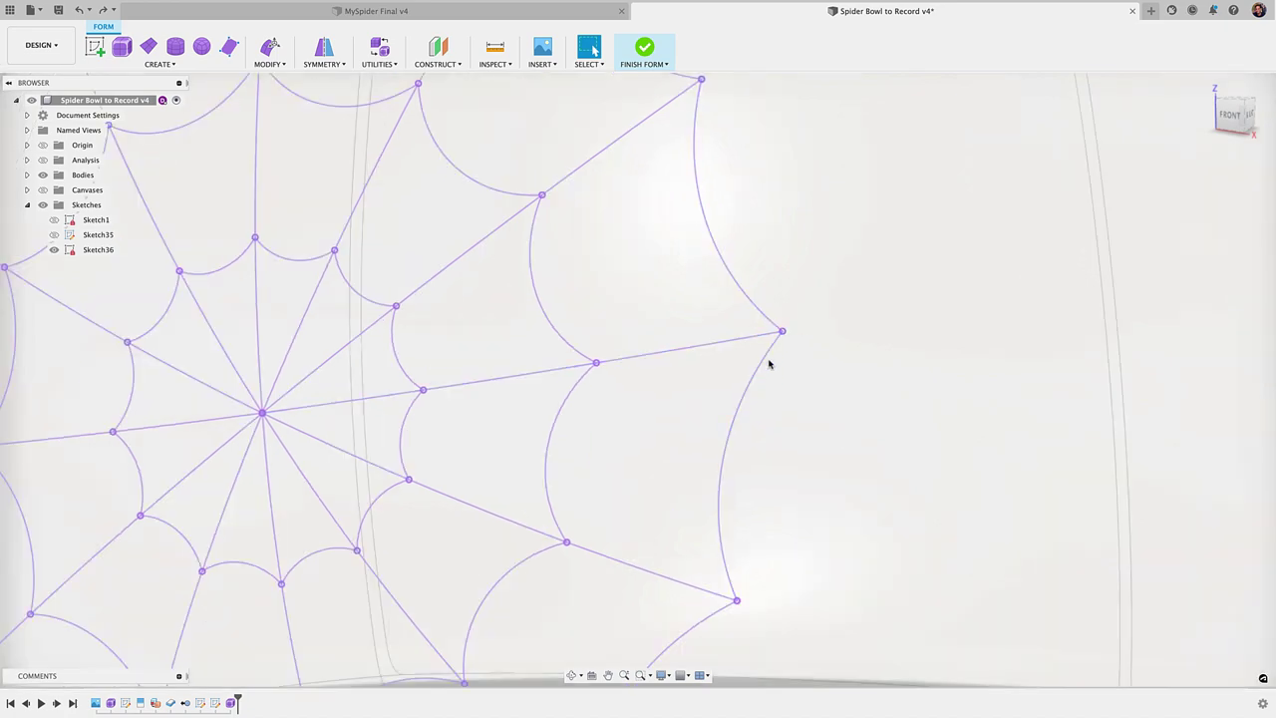
{"action": "scroll", "coordinate": [769, 371], "scroll_direction": "down", "scroll_amount": 3}
{"action": "scroll", "coordinate": [683, 397], "scroll_direction": "down", "scroll_amount": 1}
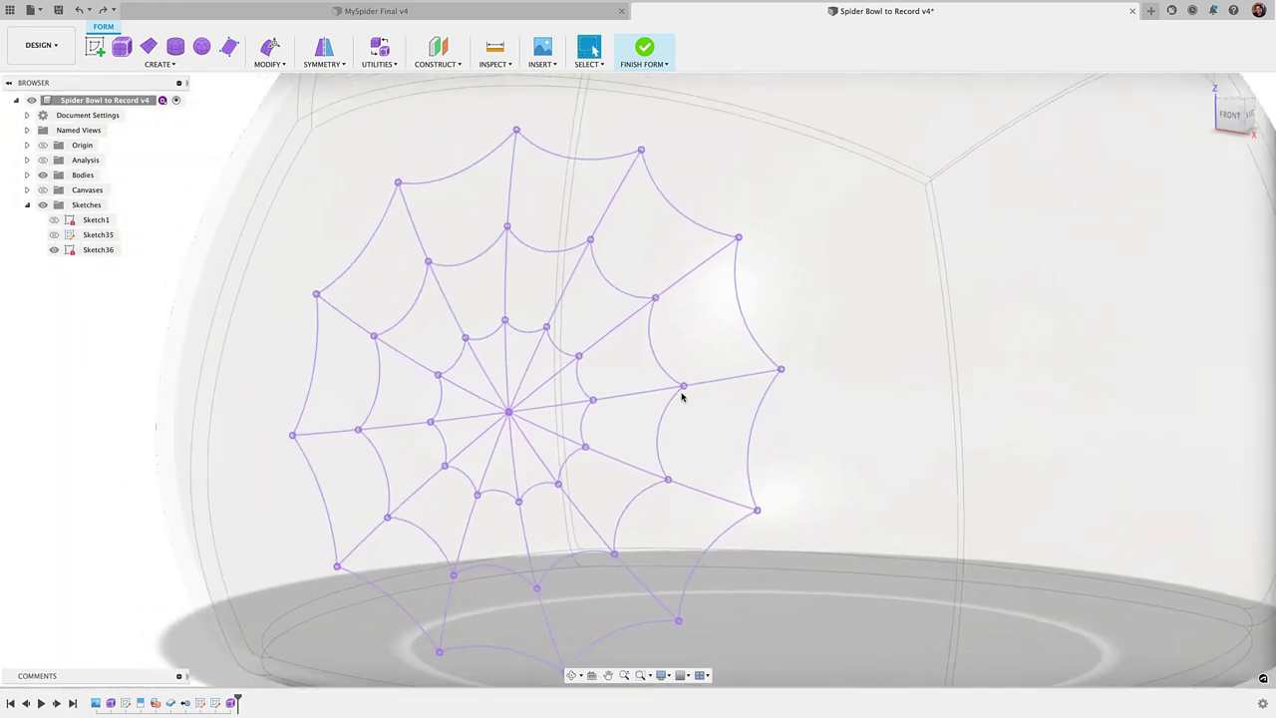
- Start a form Pipe and select all twelve curves of the web's outer ring as its path
{"action": "middle_click_drag", "start_coordinate": [804, 508], "coordinate": [787, 468]}
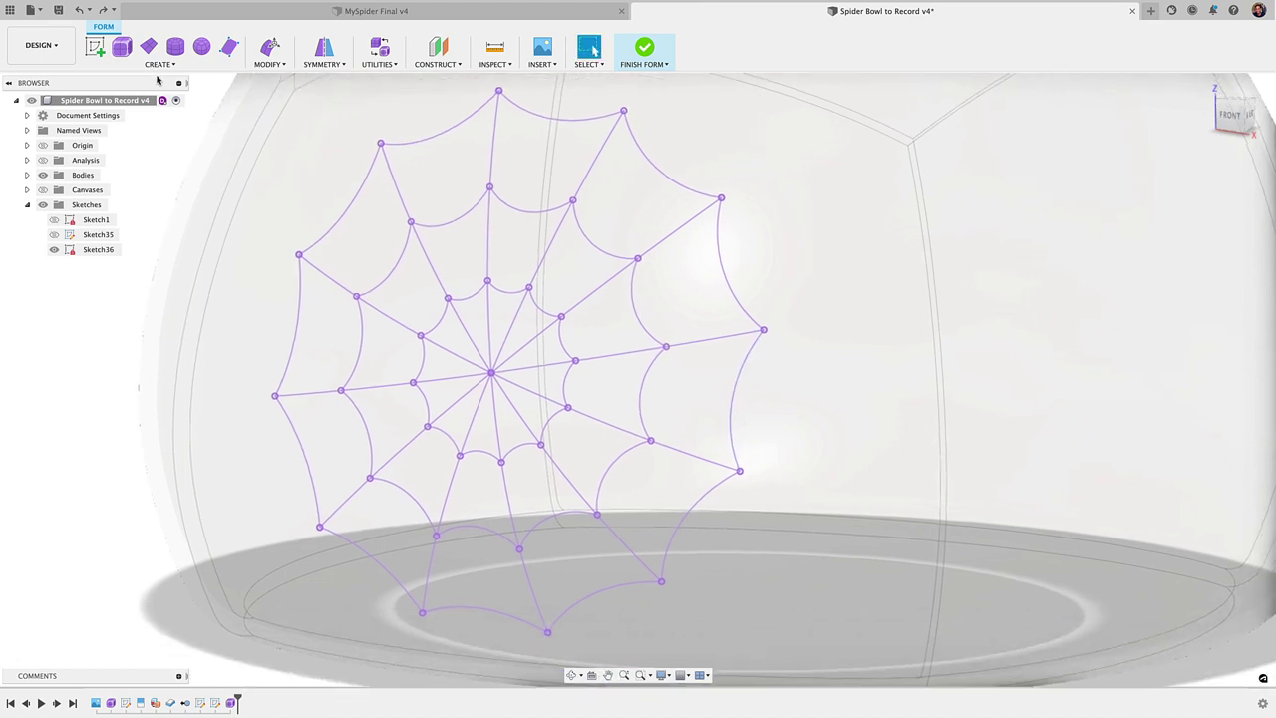
{"action": "left_click", "coordinate": [158, 64]}
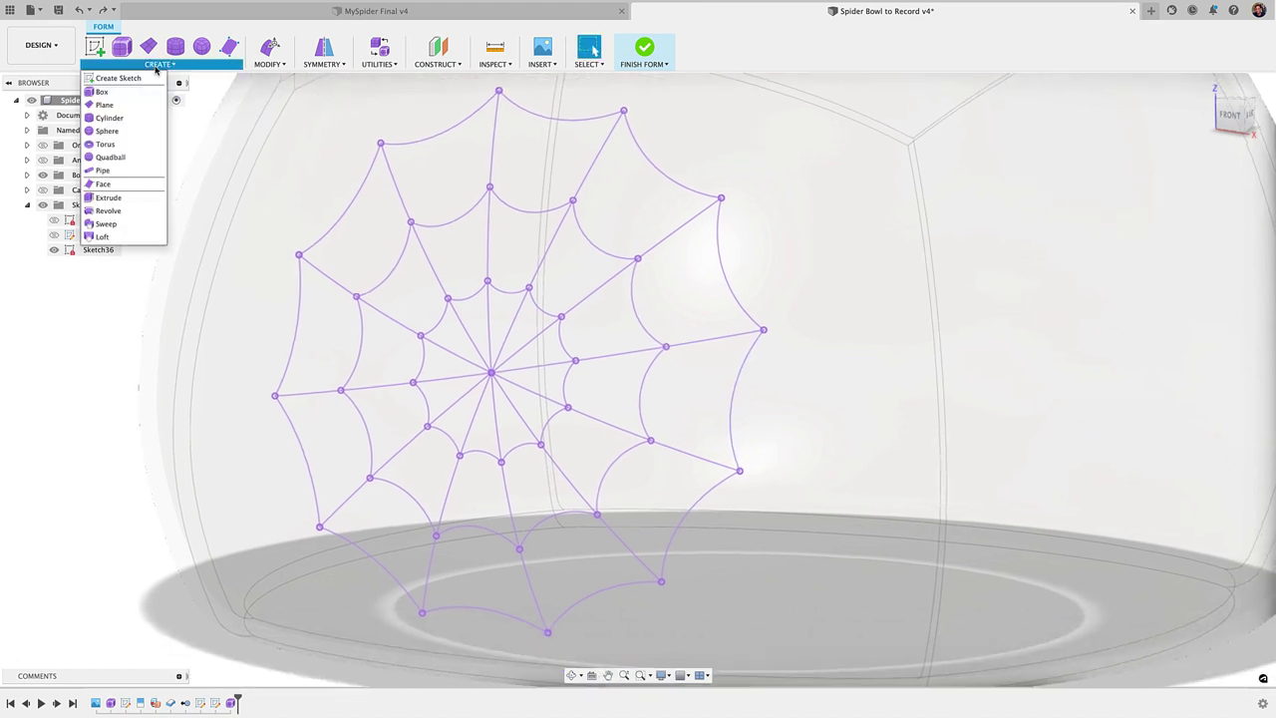
{"action": "left_click", "coordinate": [125, 171]}
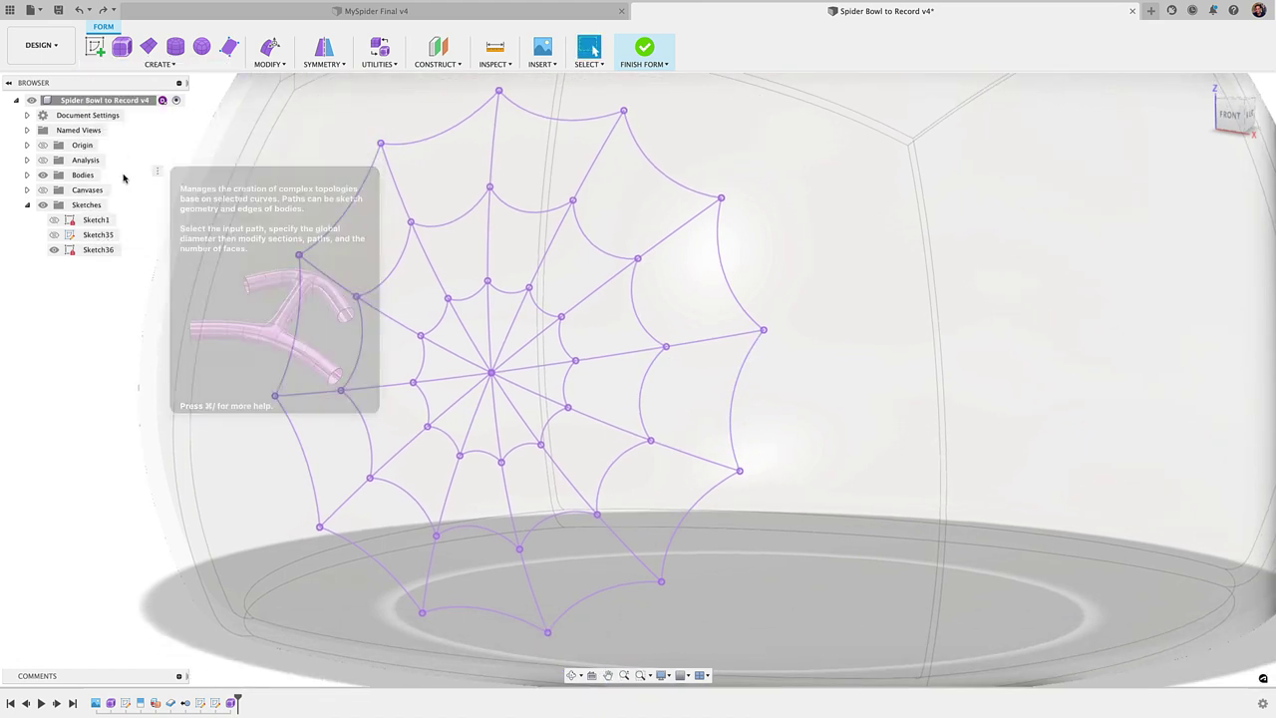
{"action": "left_click", "coordinate": [447, 128]}
{"action": "left_click", "coordinate": [559, 117]}
{"action": "left_click", "coordinate": [653, 163]}
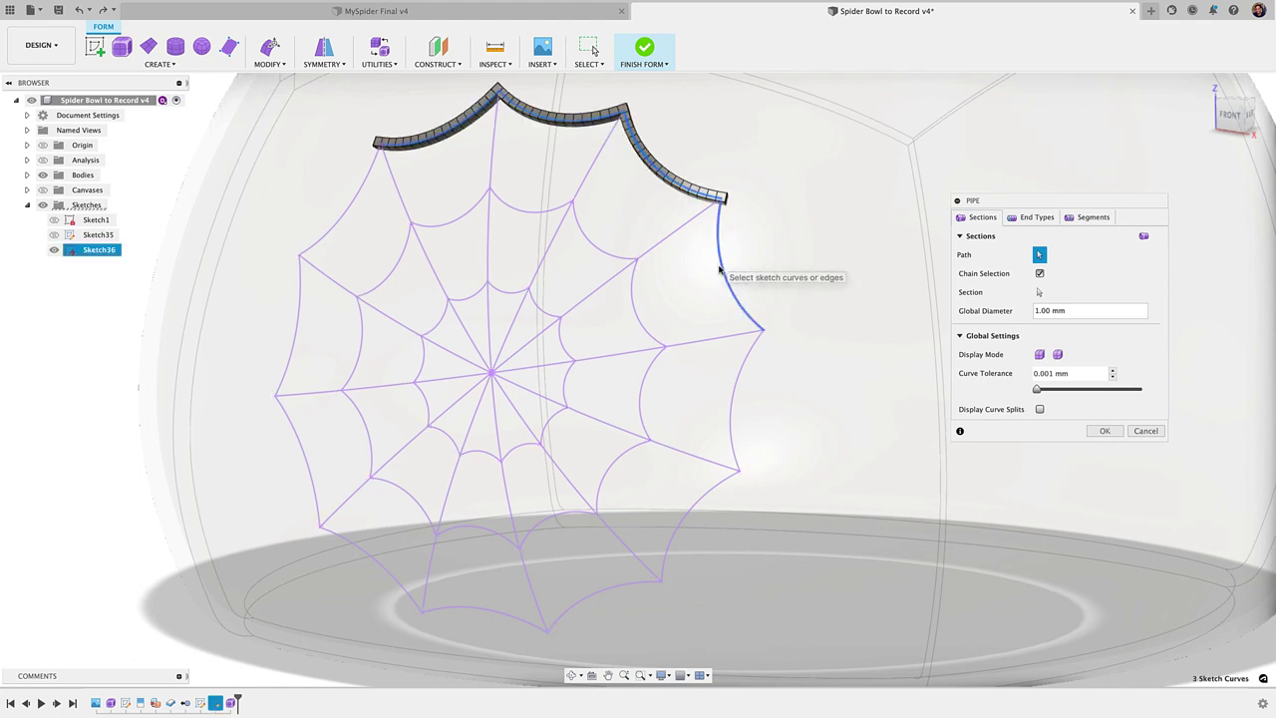
{"action": "left_click", "coordinate": [740, 284]}
{"action": "left_click", "coordinate": [743, 409]}
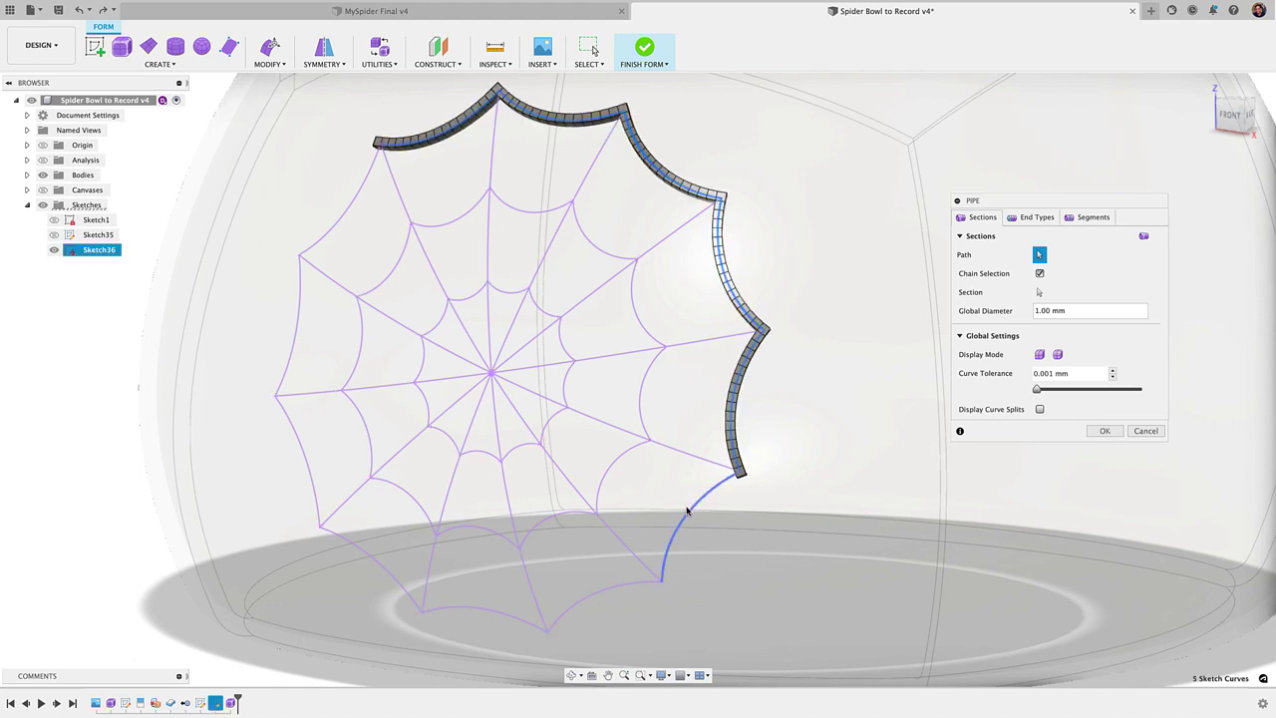
{"action": "left_click", "coordinate": [696, 528]}
{"action": "left_click", "coordinate": [621, 593]}
{"action": "left_click", "coordinate": [514, 619]}
{"action": "left_click", "coordinate": [383, 568]}
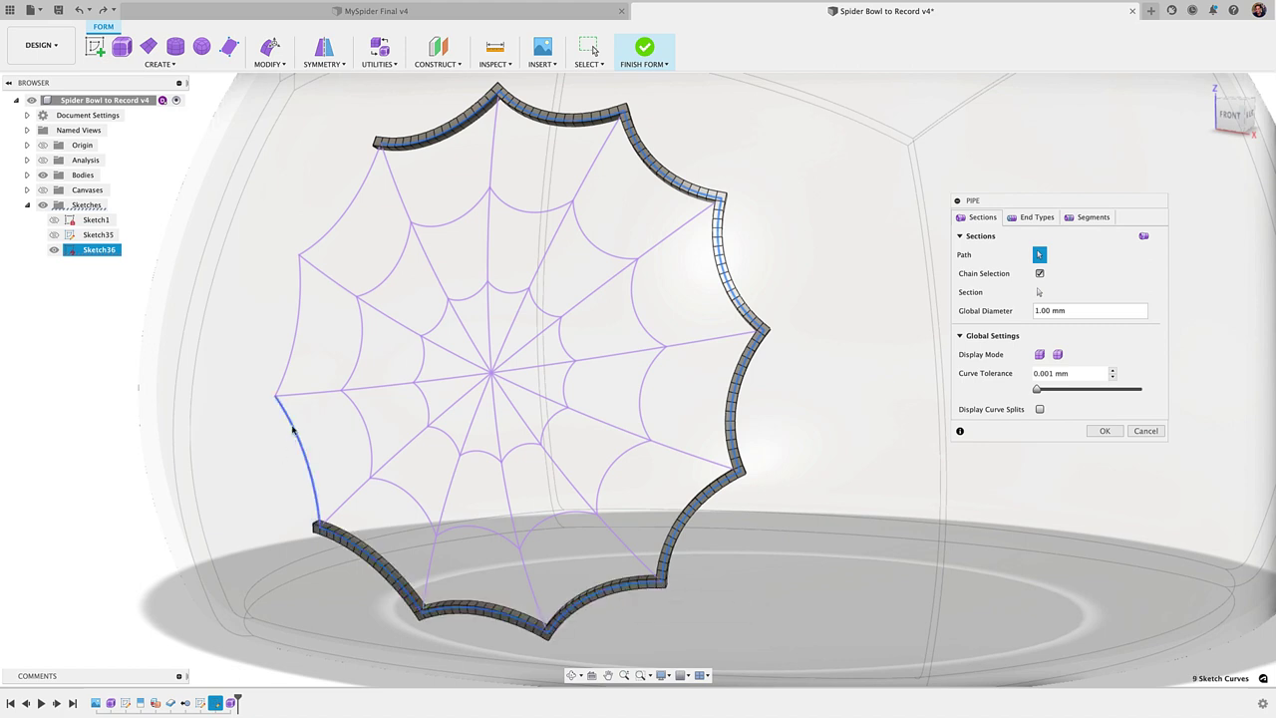
{"action": "left_click", "coordinate": [293, 429]}
{"action": "left_click", "coordinate": [295, 324]}
{"action": "left_click", "coordinate": [313, 250]}
- Add the curves of the web's middle ring to the pipe path
{"action": "left_click", "coordinate": [393, 275]}
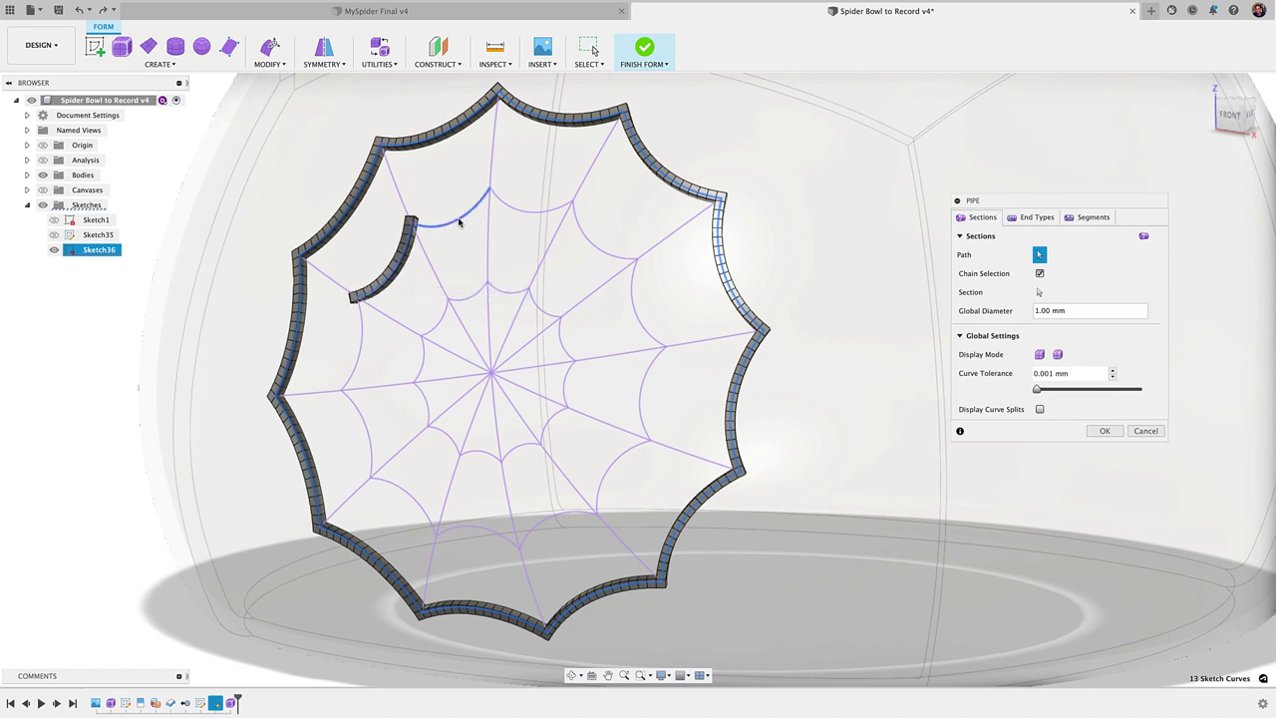
{"action": "left_click", "coordinate": [459, 221]}
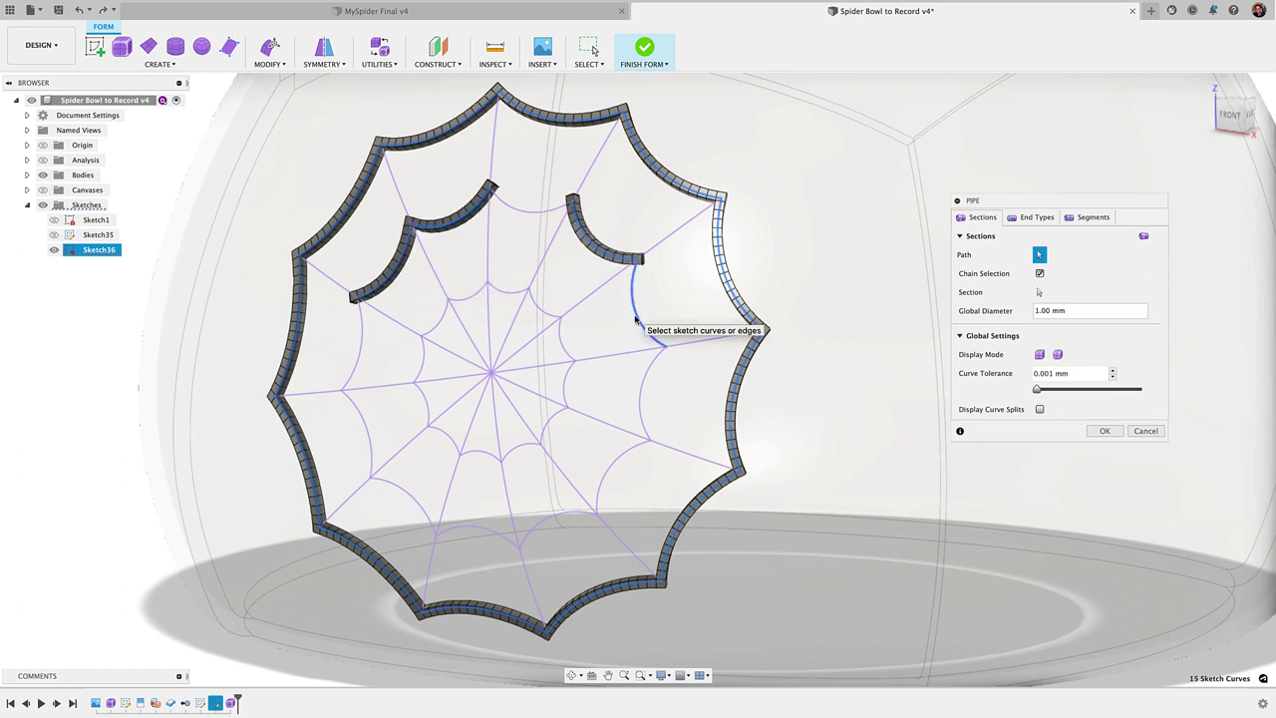
{"action": "left_click", "coordinate": [632, 262]}
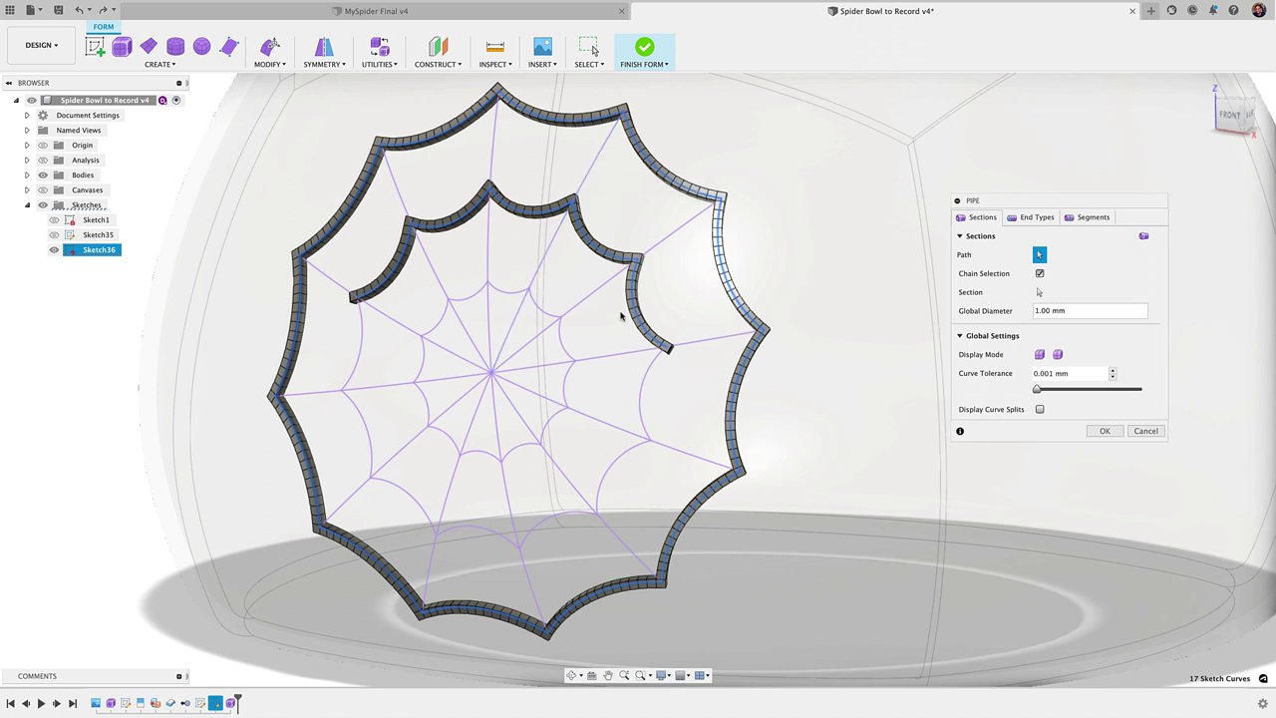
{"action": "left_click", "coordinate": [641, 418]}
{"action": "left_click", "coordinate": [610, 481]}
{"action": "left_click", "coordinate": [515, 537]}
{"action": "left_click", "coordinate": [439, 527]}
{"action": "left_click", "coordinate": [392, 487]}
- Add all the curves of the web's innermost ring to the pipe path
{"action": "scroll", "coordinate": [397, 379], "scroll_direction": "up", "scroll_amount": 5}
{"action": "left_click", "coordinate": [460, 345]}
{"action": "left_click", "coordinate": [501, 254]}
{"action": "left_click", "coordinate": [565, 176]}
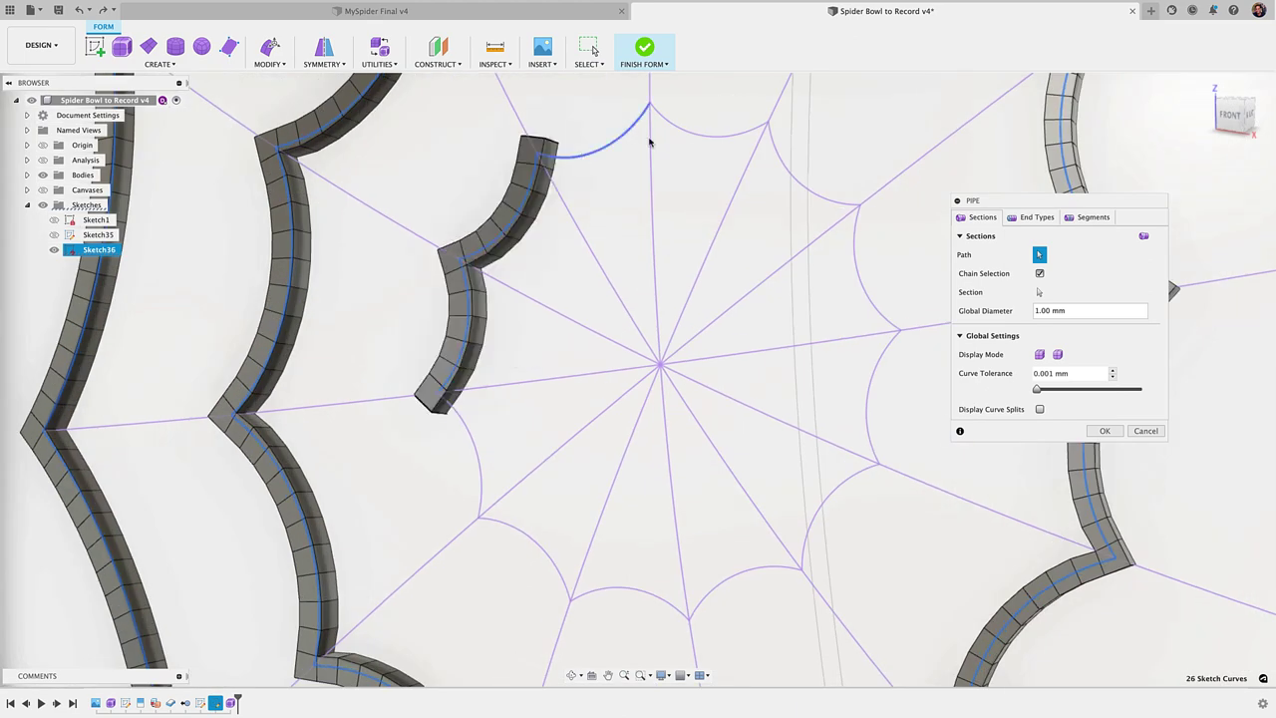
{"action": "left_click", "coordinate": [684, 137]}
{"action": "left_click", "coordinate": [758, 152]}
{"action": "left_click", "coordinate": [808, 194]}
{"action": "left_click", "coordinate": [868, 284]}
{"action": "left_click", "coordinate": [871, 395]}
{"action": "left_click", "coordinate": [821, 522]}
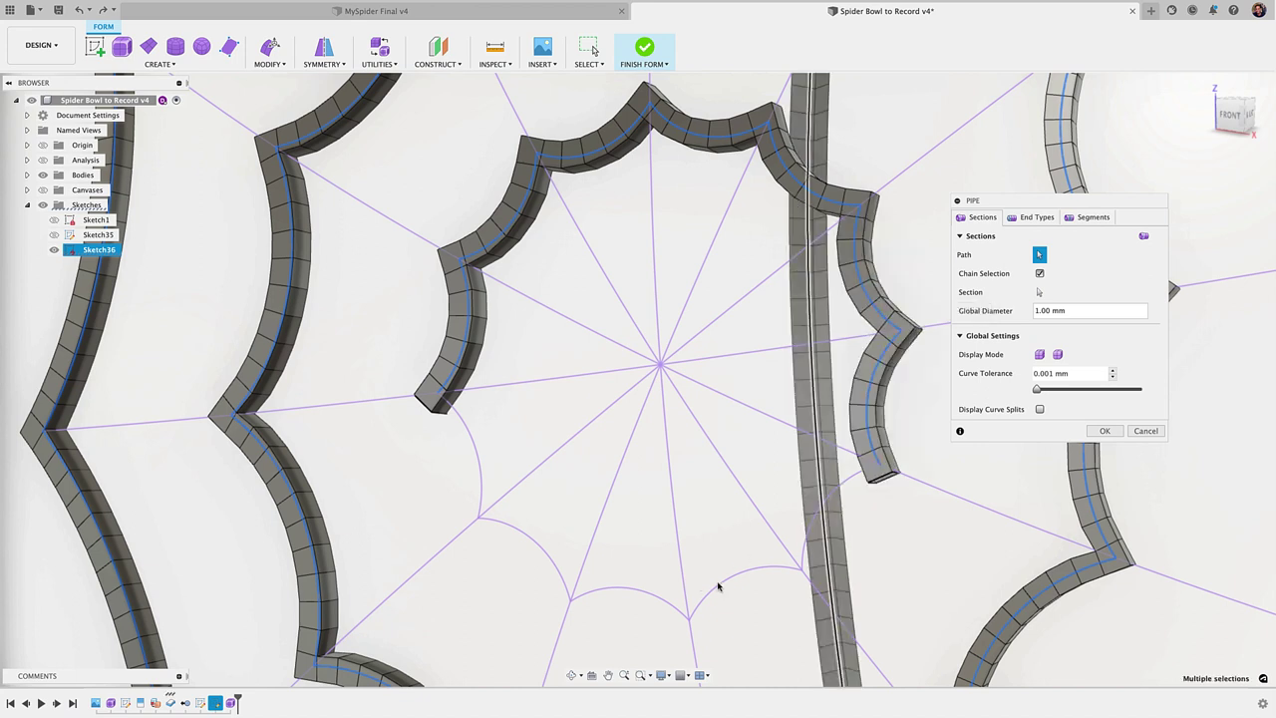
{"action": "left_click", "coordinate": [822, 473]}
{"action": "left_click", "coordinate": [840, 486]}
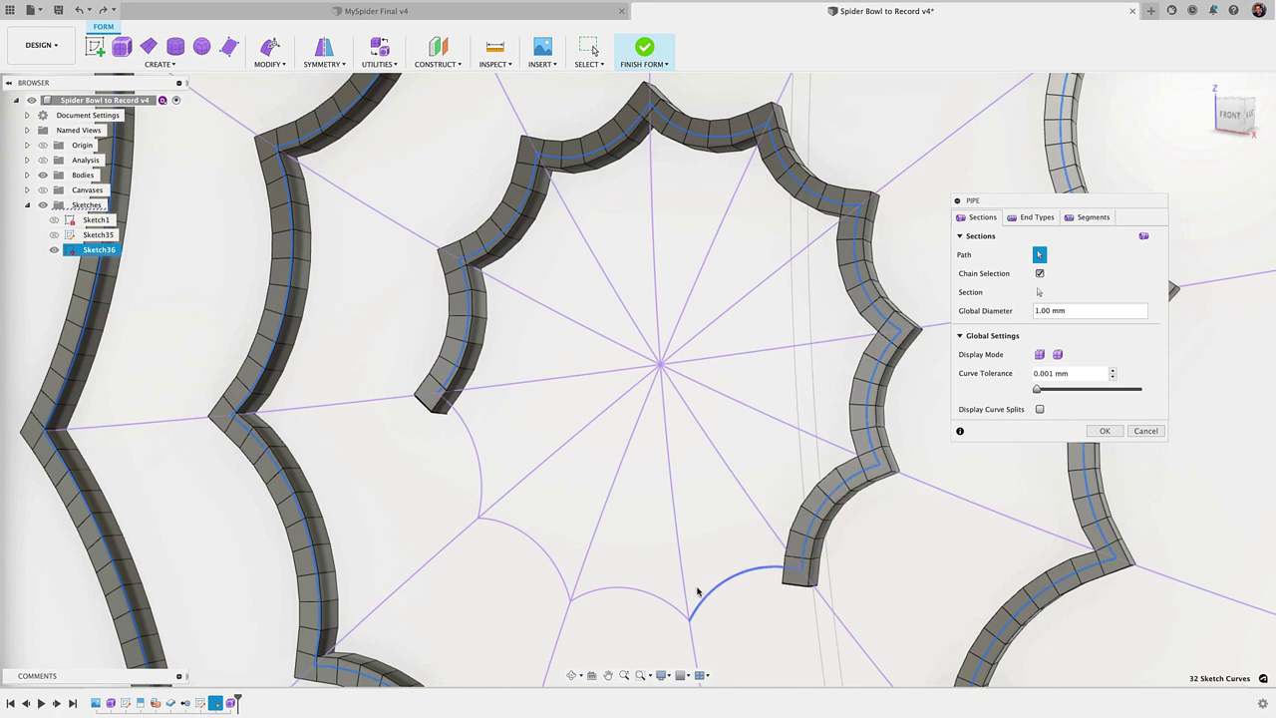
{"action": "left_click", "coordinate": [615, 590]}
{"action": "left_click", "coordinate": [528, 542]}
{"action": "left_click", "coordinate": [478, 454]}
- Switch the ring pipe to smooth display and create it at 1 mm diameter with square ends
{"action": "scroll", "coordinate": [547, 452], "scroll_direction": "down", "scroll_amount": 5}
{"action": "left_click", "coordinate": [1057, 355]}
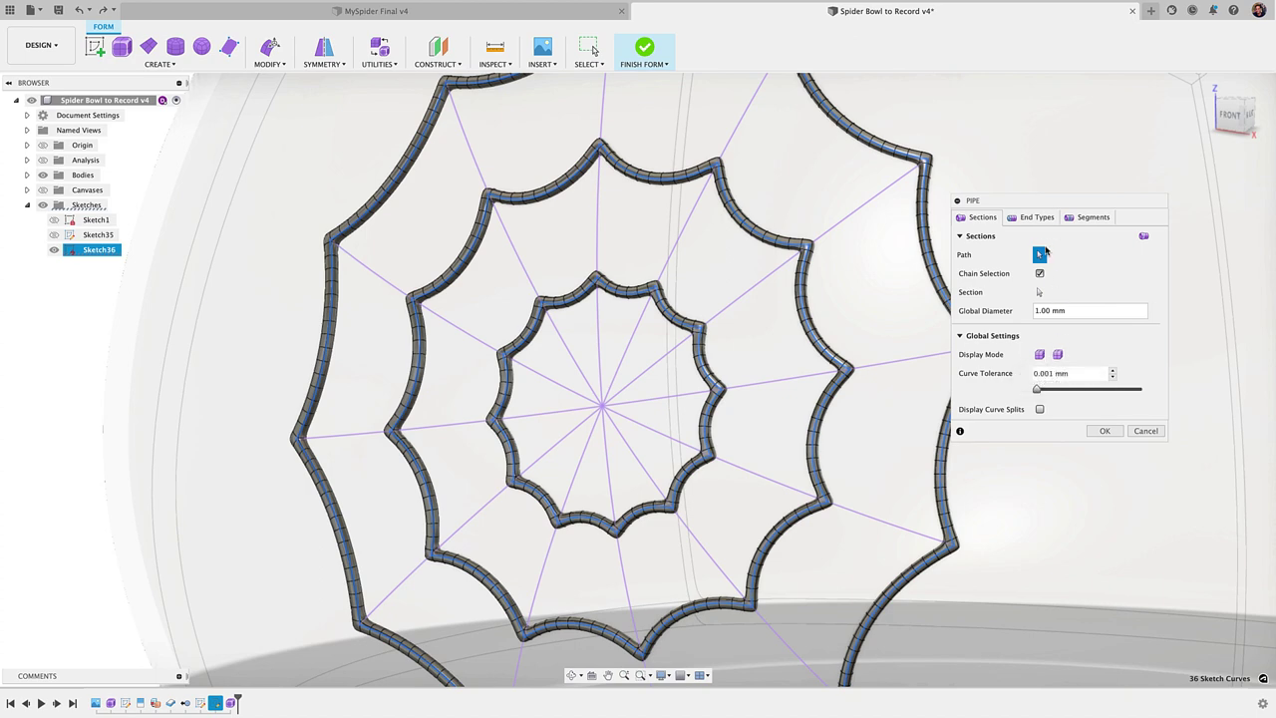
{"action": "left_click", "coordinate": [1037, 217]}
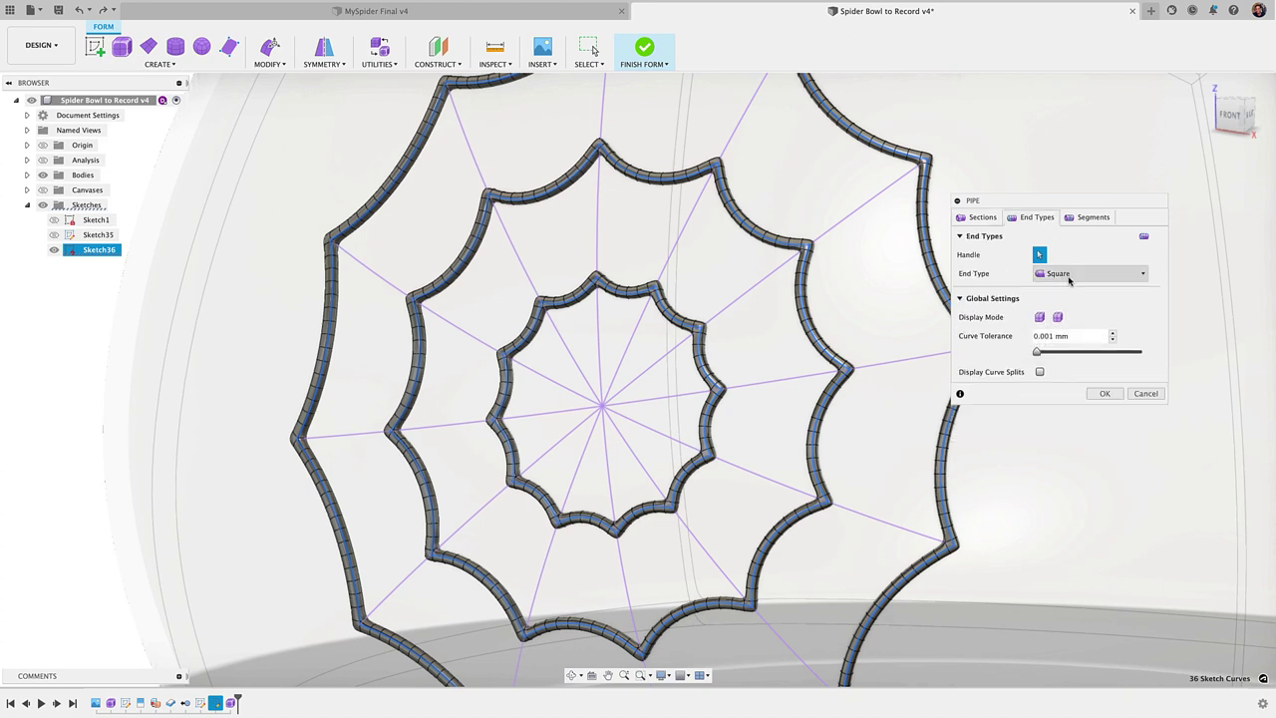
{"action": "left_click", "coordinate": [1103, 393]}
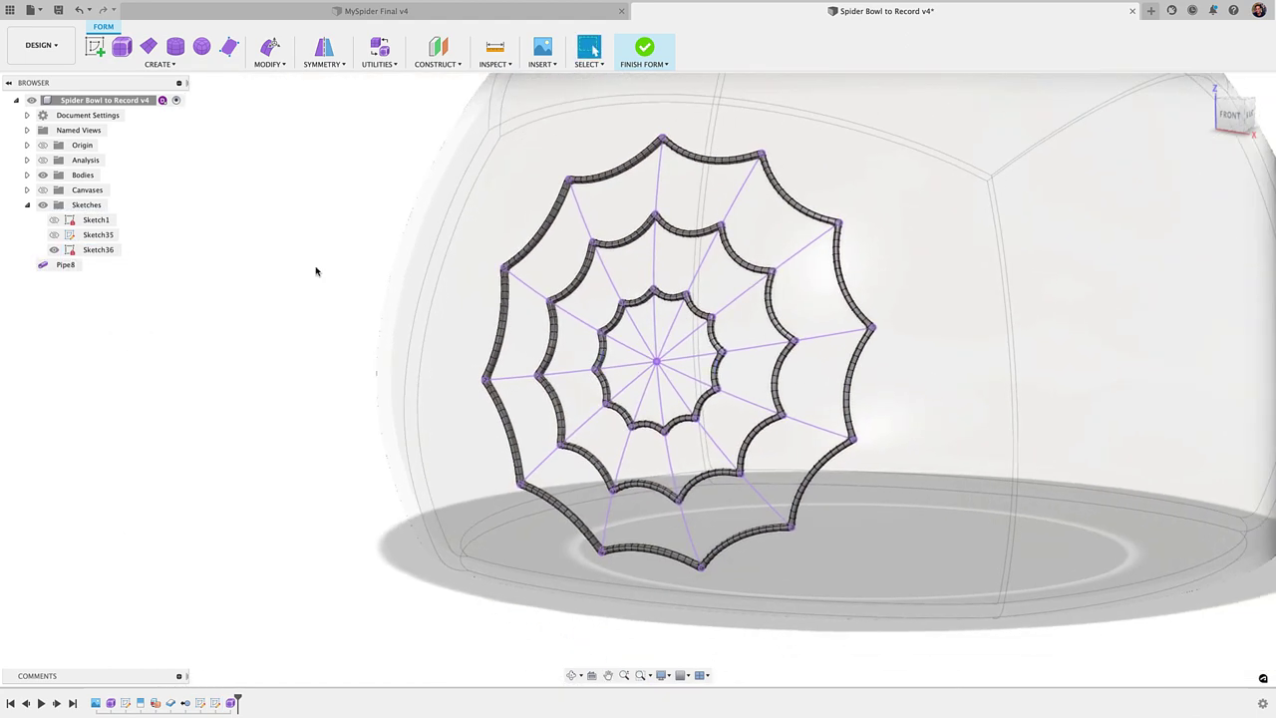
- Start another form Pipe and select the twelve spokes radiating from the web's centre as its path
{"action": "right_click", "coordinate": [315, 271]}
{"action": "left_click", "coordinate": [315, 231]}
{"action": "left_click", "coordinate": [536, 290]}
{"action": "left_click", "coordinate": [589, 226]}
{"action": "left_click", "coordinate": [662, 185]}
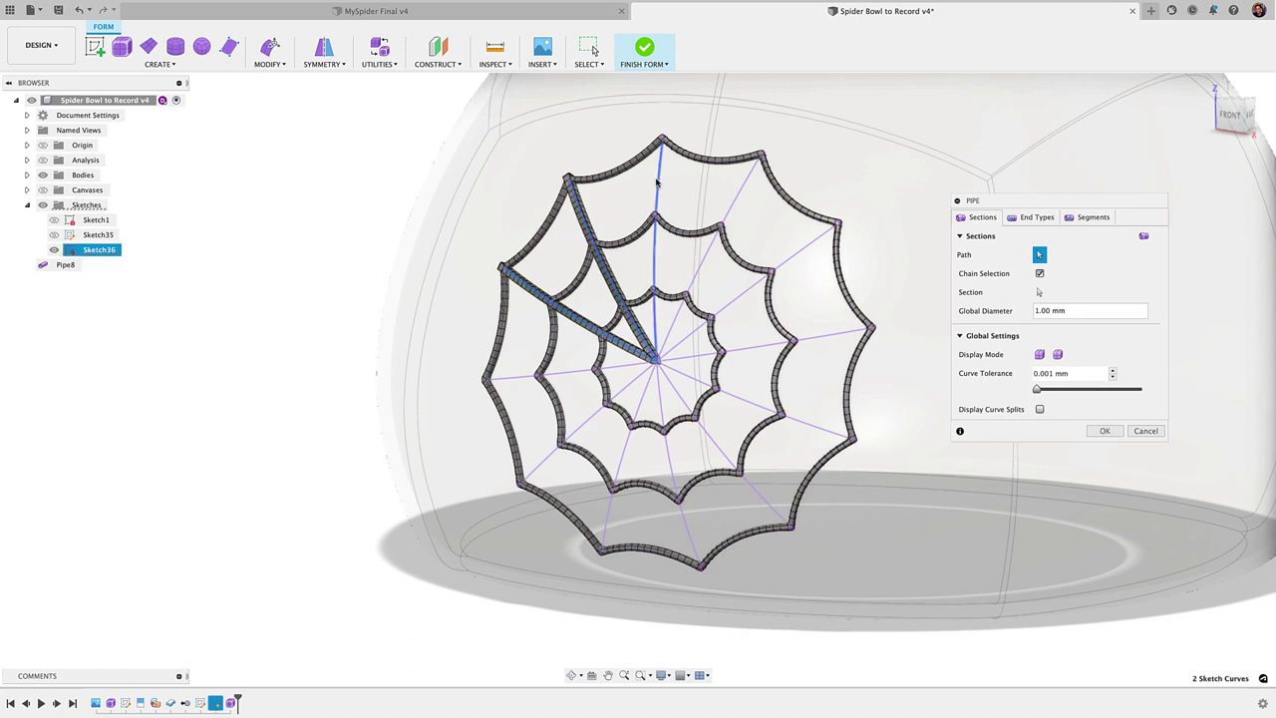
{"action": "left_click", "coordinate": [731, 214]}
{"action": "left_click", "coordinate": [798, 255]}
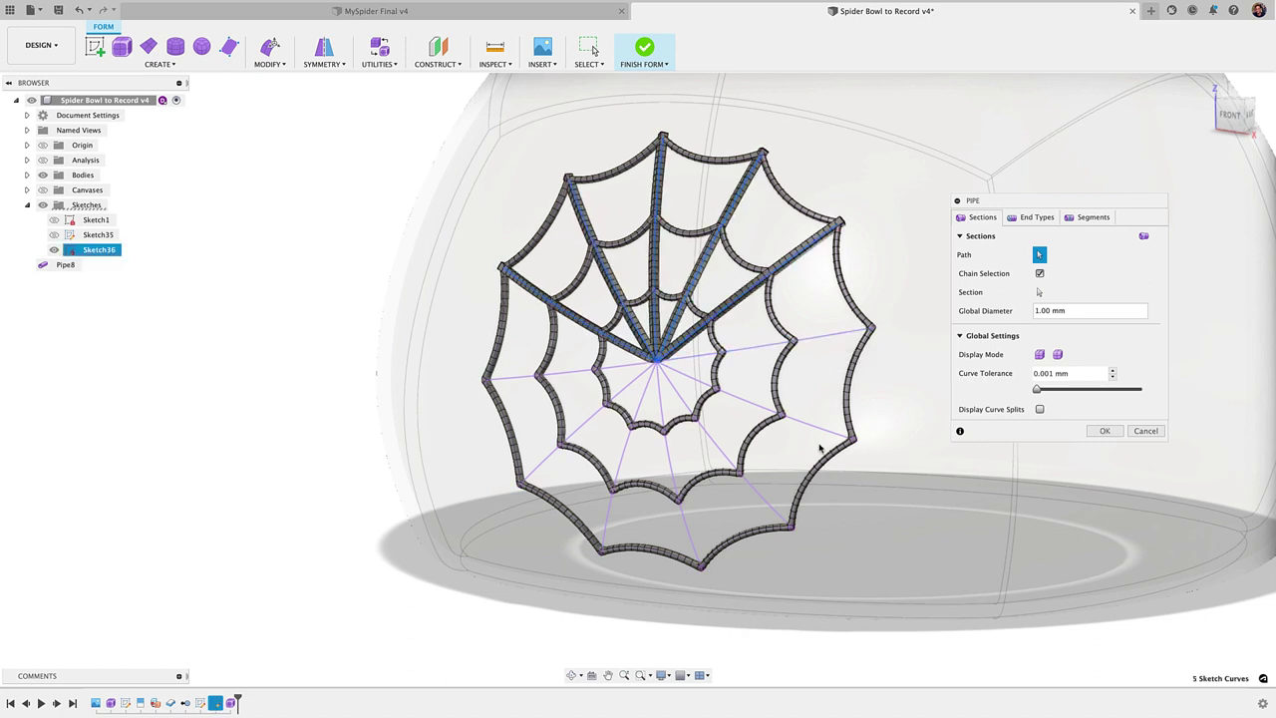
{"action": "left_click", "coordinate": [841, 336]}
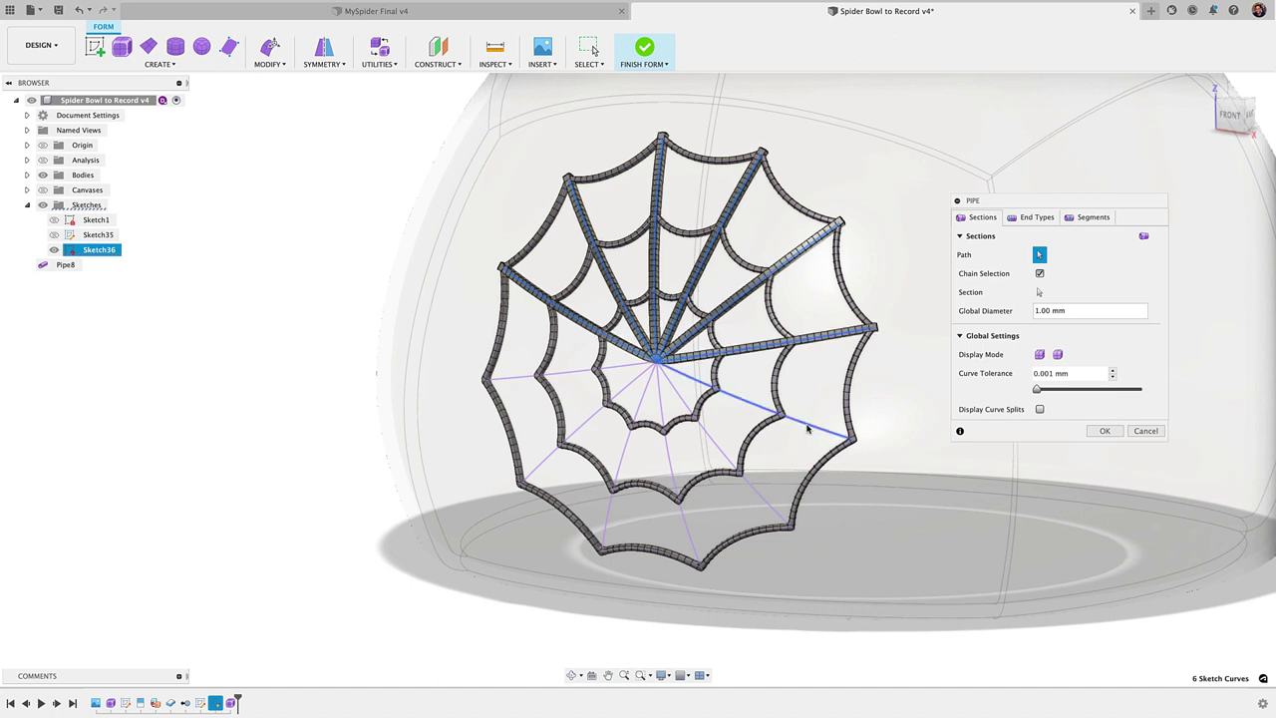
{"action": "left_click", "coordinate": [808, 422]}
{"action": "left_click", "coordinate": [751, 486]}
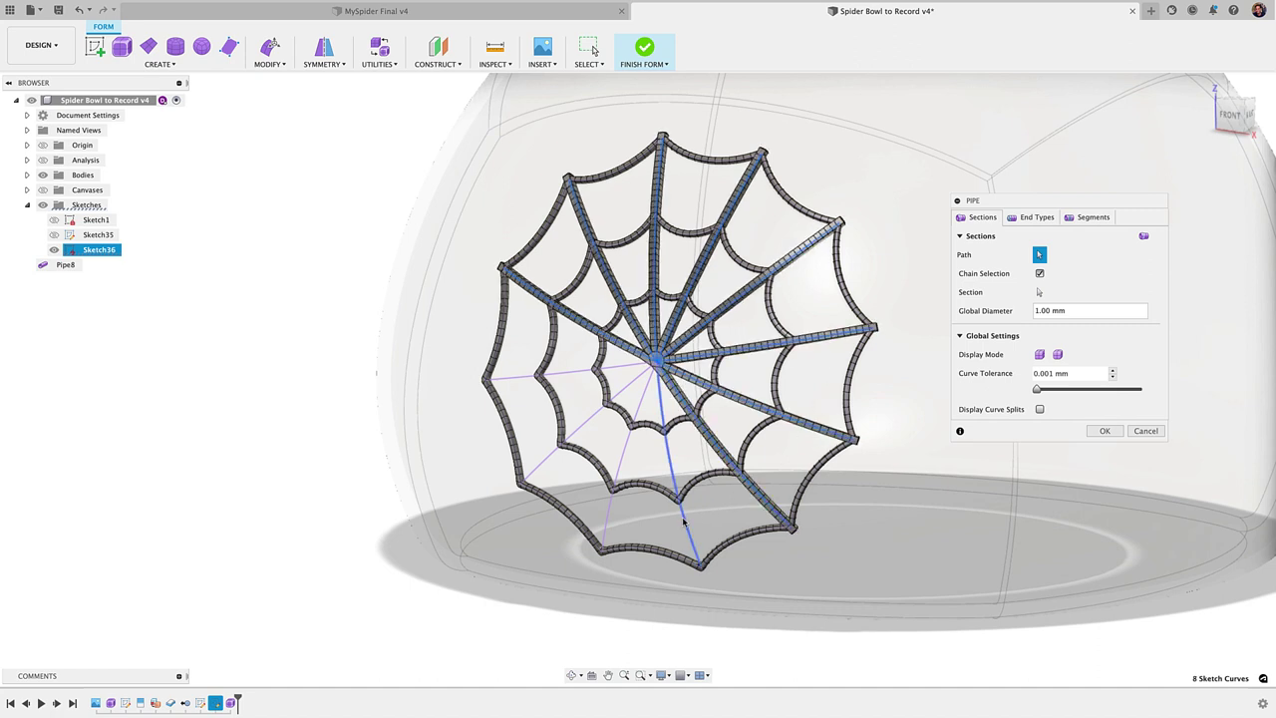
{"action": "left_click", "coordinate": [610, 520]}
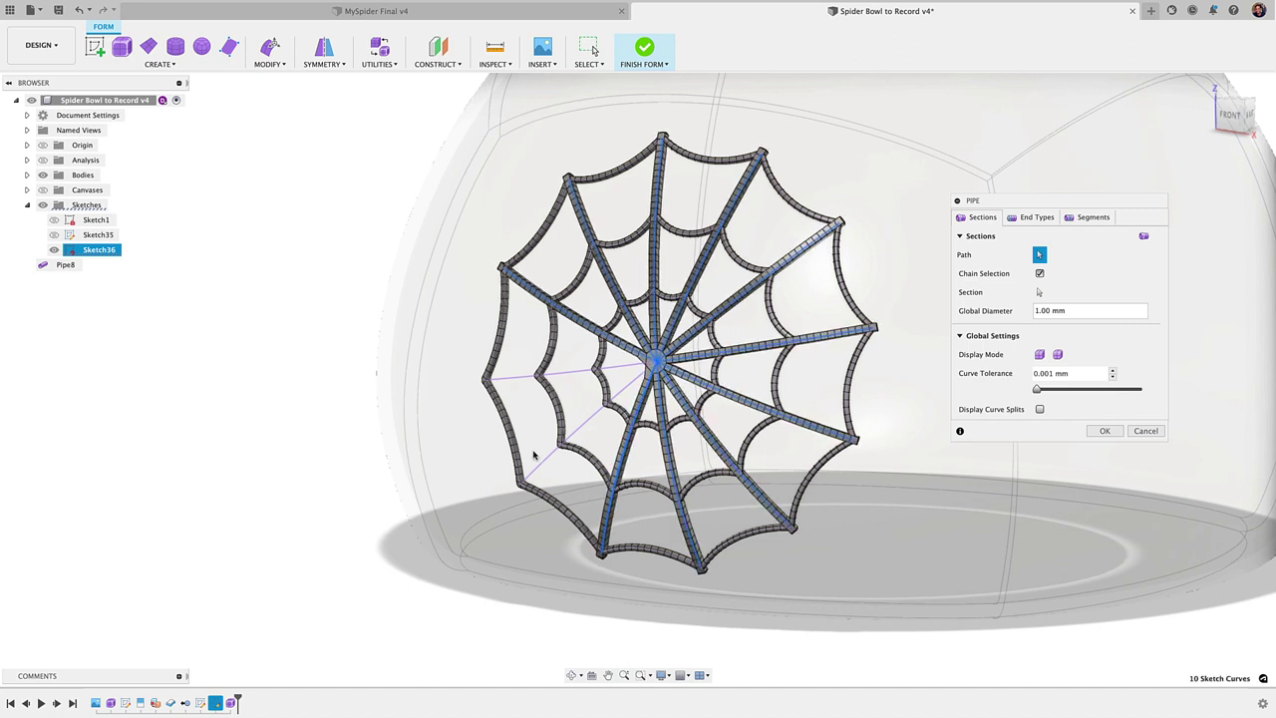
{"action": "left_click", "coordinate": [522, 380]}
- Switch the spoke pipe to smooth display and bring up its end type settings
{"action": "scroll", "coordinate": [939, 321], "scroll_direction": "up", "scroll_amount": 3}
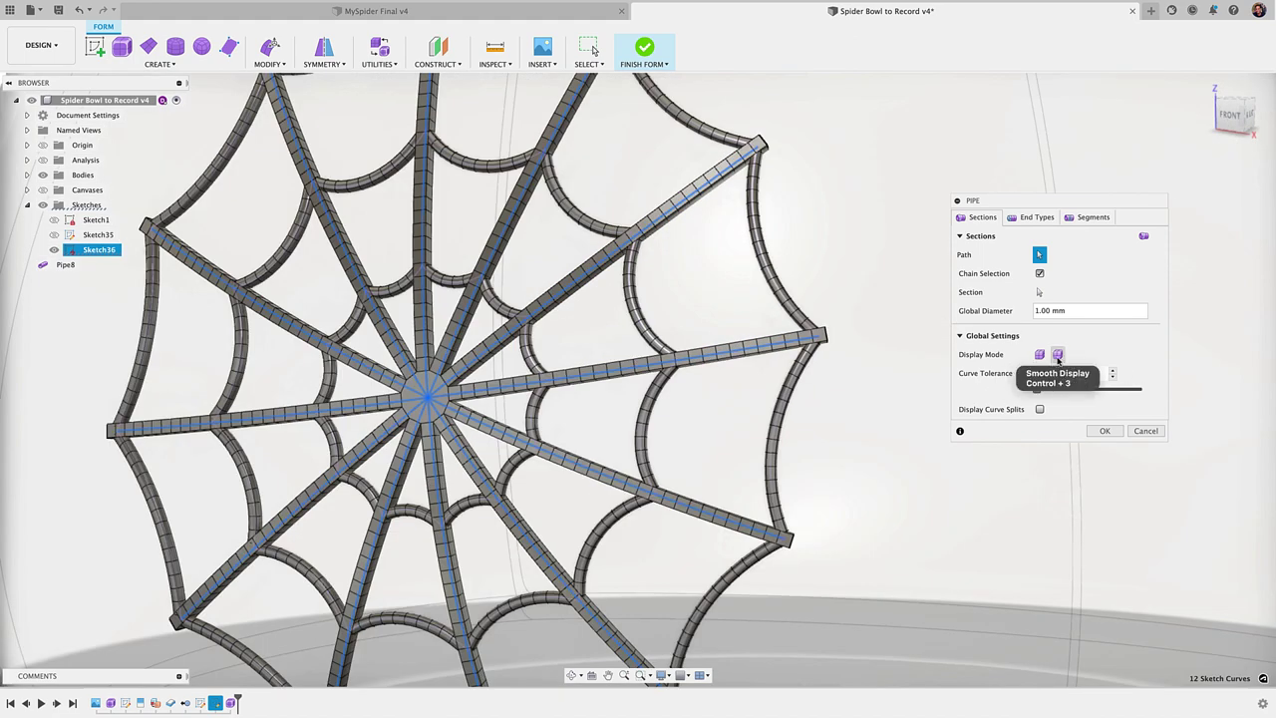
{"action": "left_click", "coordinate": [1058, 355]}
{"action": "left_click", "coordinate": [1036, 216]}
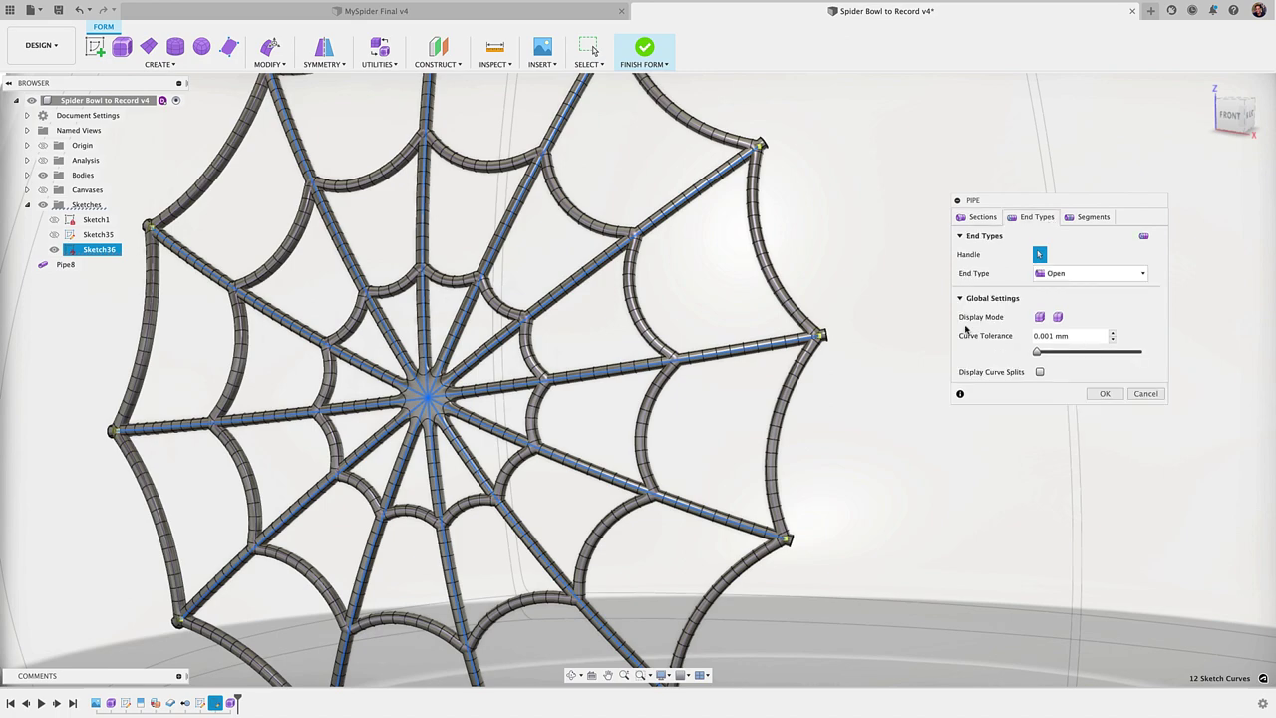
- Hide the ring pipe body and examine how the spoke pipe ends at the web's outer edge
{"action": "middle_click_drag", "start_coordinate": [864, 415], "coordinate": [801, 415], "text": "shift"}
{"action": "scroll", "coordinate": [854, 338], "scroll_direction": "up", "scroll_amount": 7}
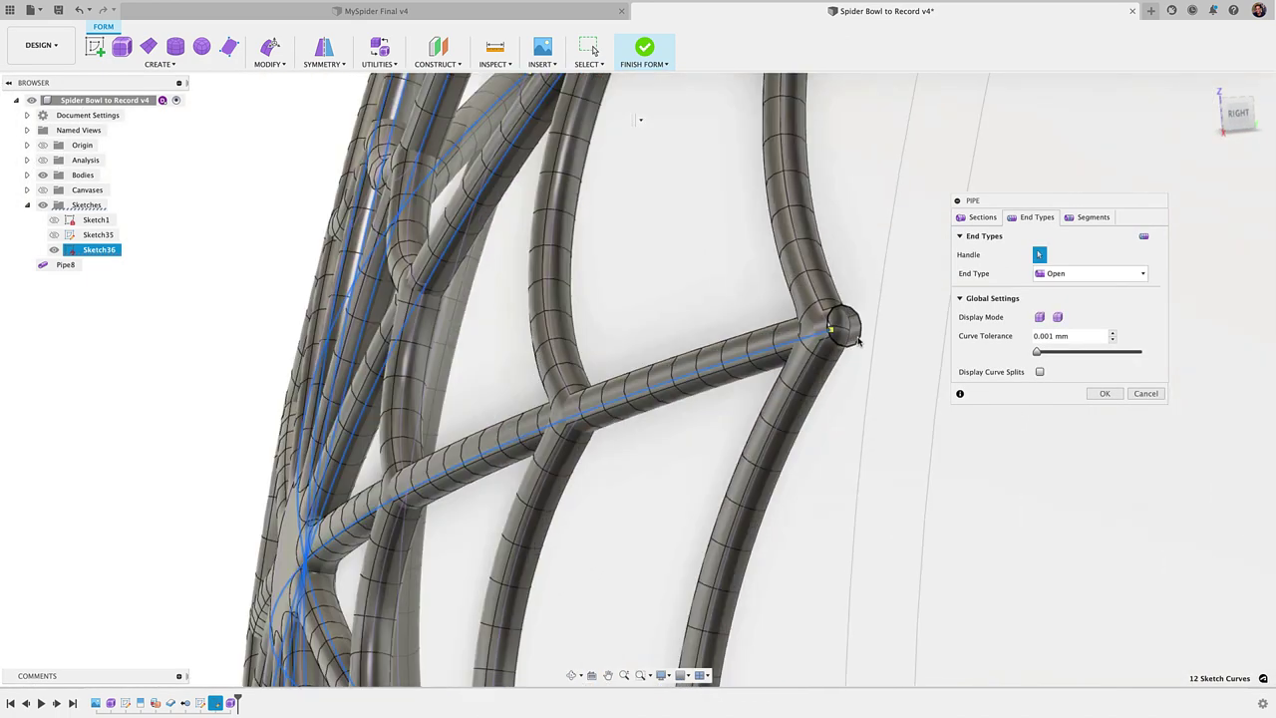
{"action": "scroll", "coordinate": [859, 342], "scroll_direction": "up", "scroll_amount": 3}
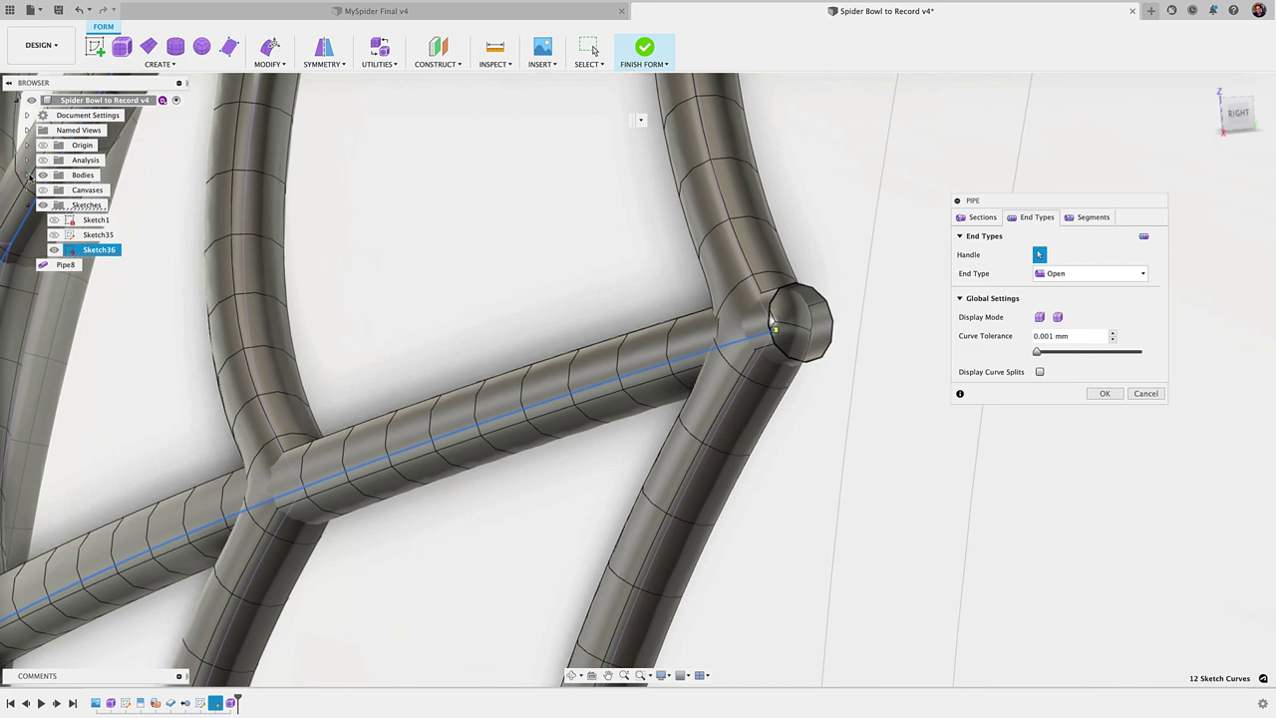
{"action": "left_click", "coordinate": [26, 175]}
{"action": "middle_click_drag", "start_coordinate": [686, 359], "coordinate": [860, 393], "text": "shift"}
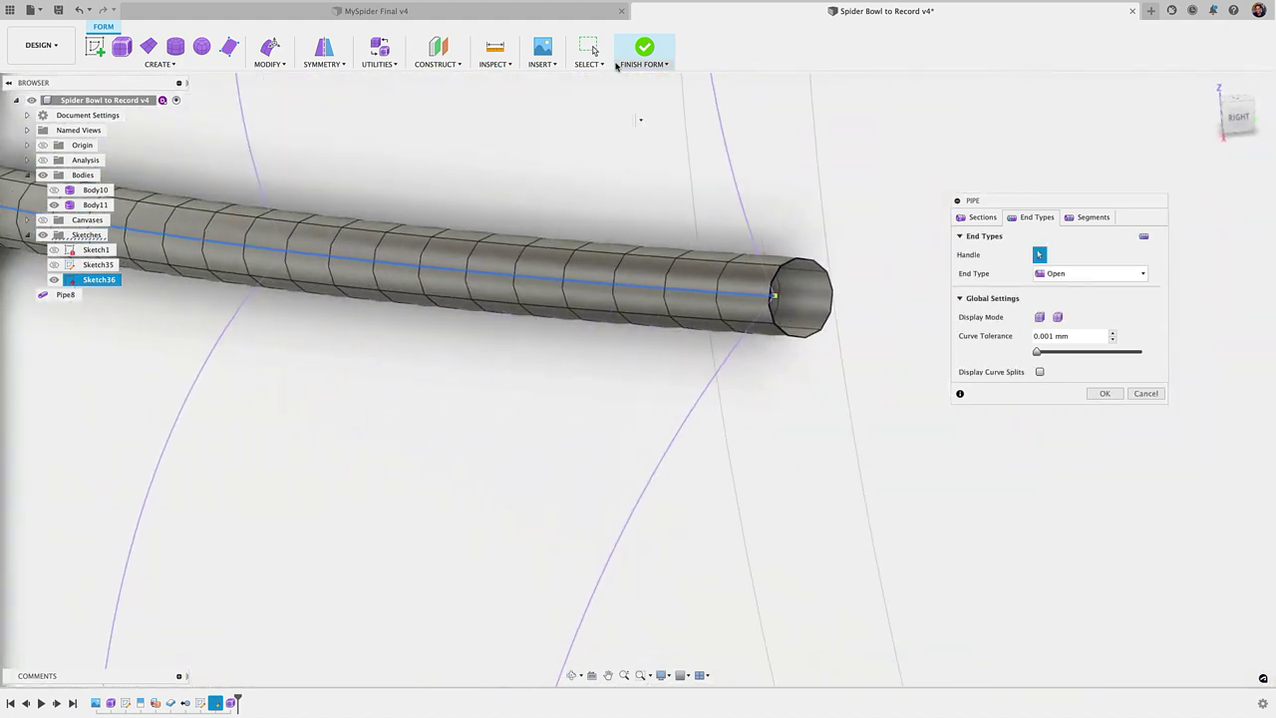
{"action": "scroll", "coordinate": [858, 353], "scroll_direction": "down", "scroll_amount": 2}
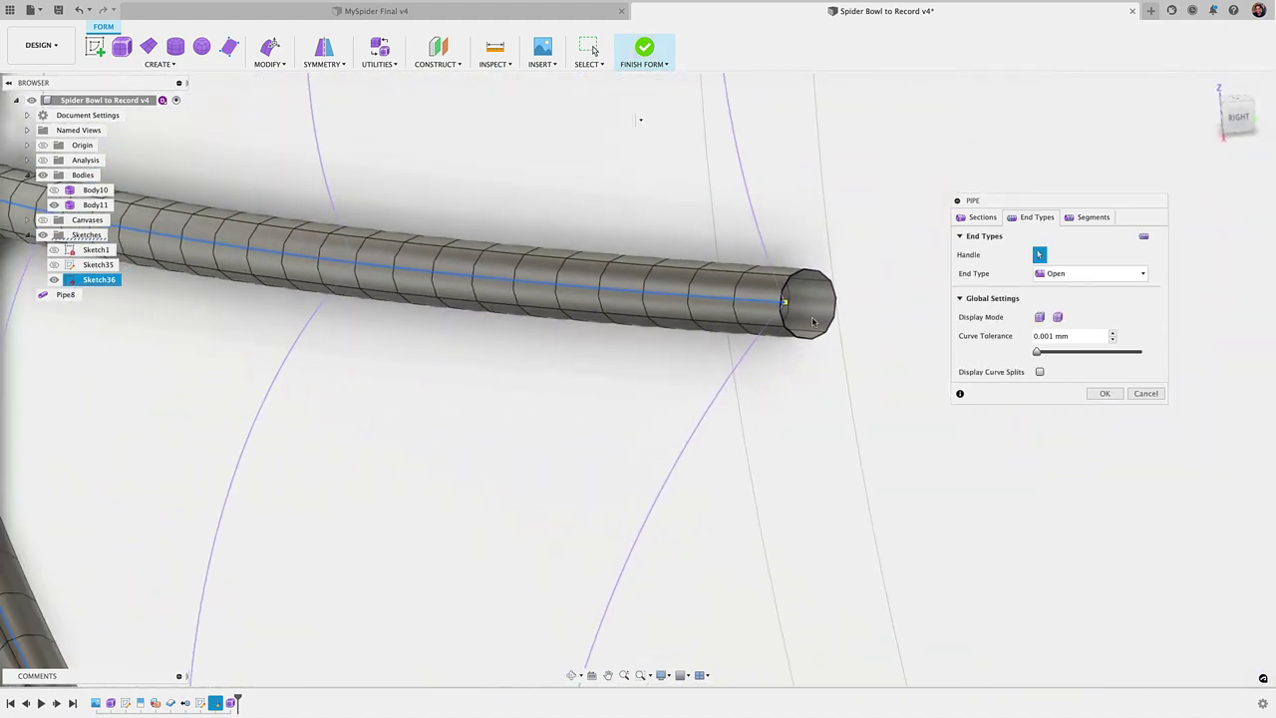
{"action": "scroll", "coordinate": [813, 321], "scroll_direction": "down", "scroll_amount": 8}
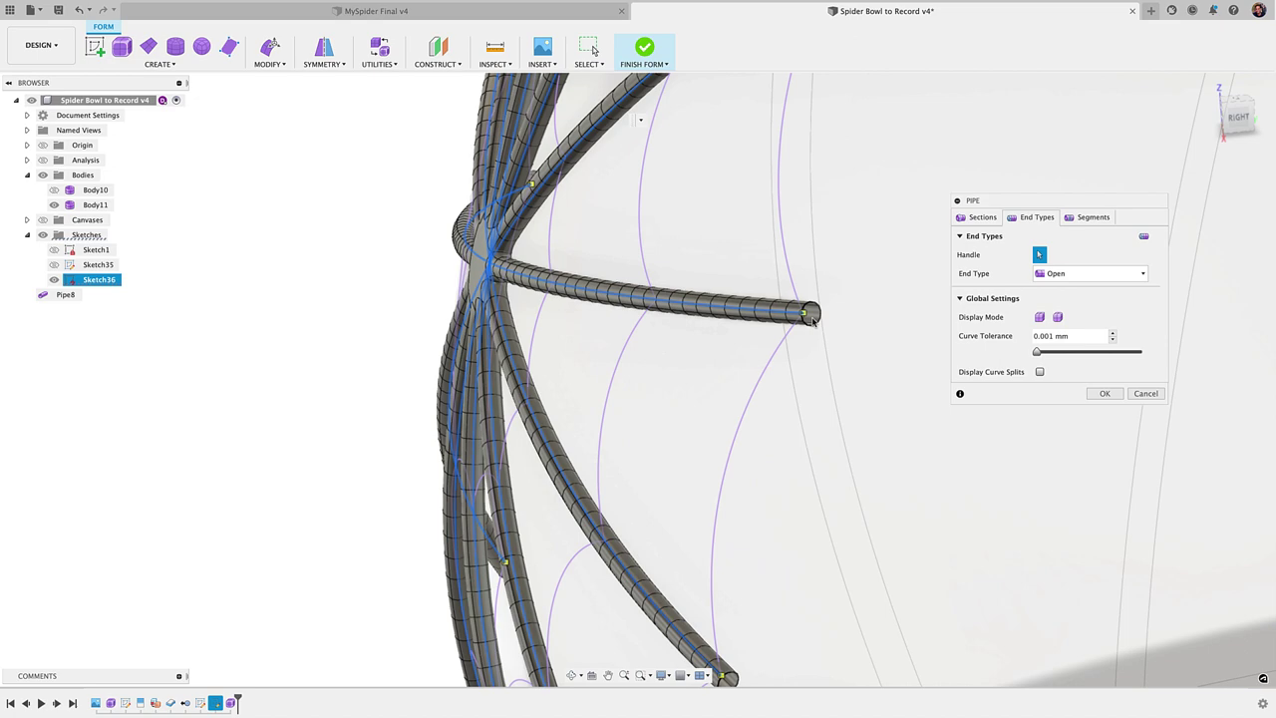
{"action": "scroll", "coordinate": [813, 321], "scroll_direction": "up", "scroll_amount": 6}
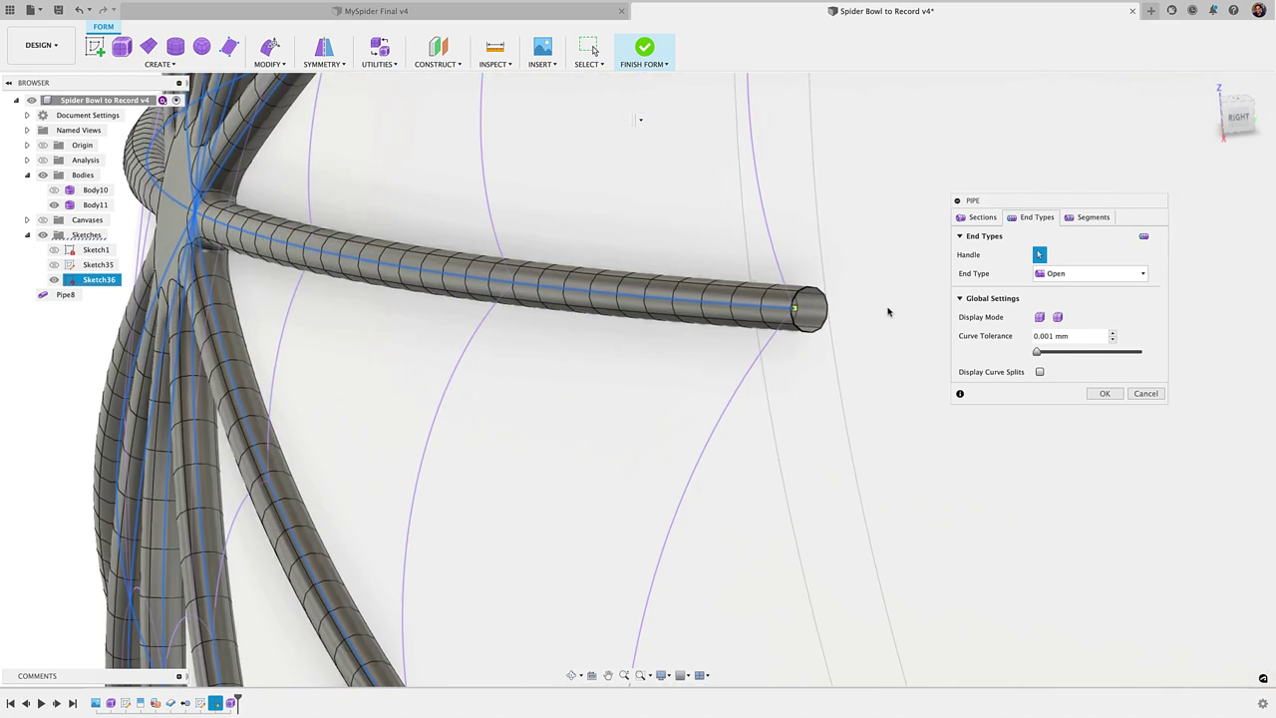
- Set the spoke pipe's end type to Square and create the 1 mm pipe
{"action": "left_click", "coordinate": [1057, 273]}
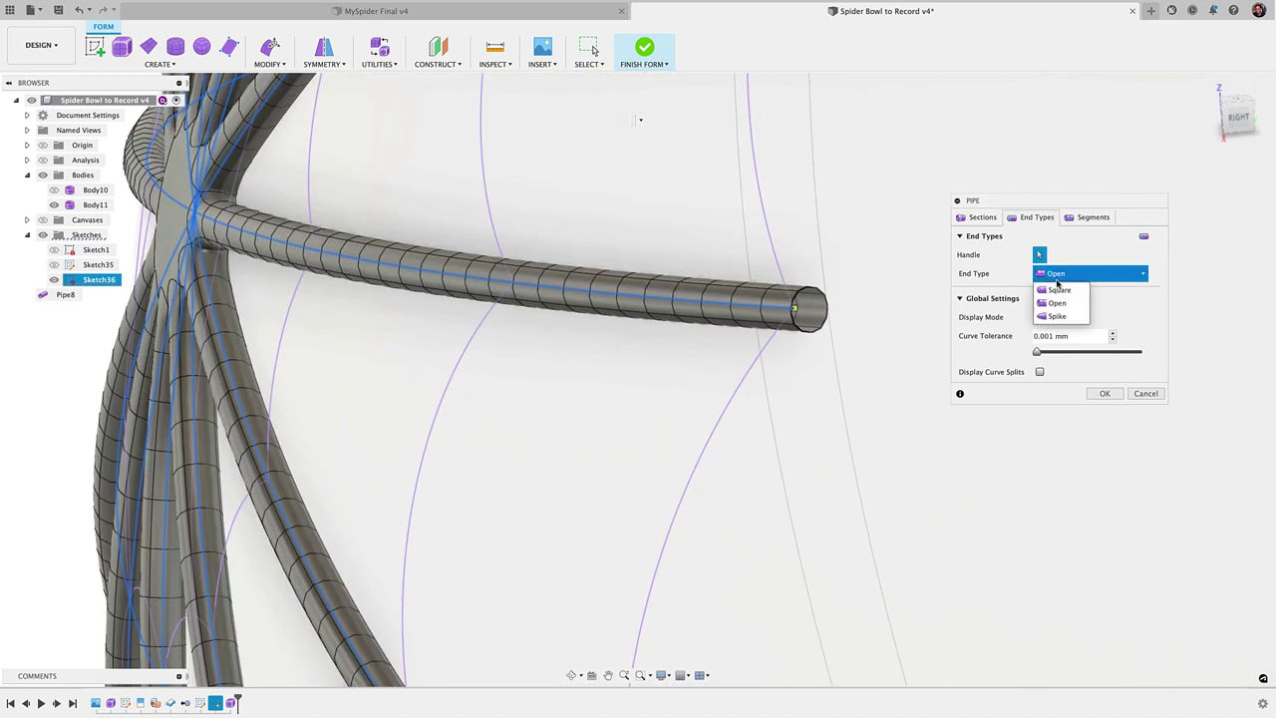
{"action": "left_click", "coordinate": [1058, 289]}
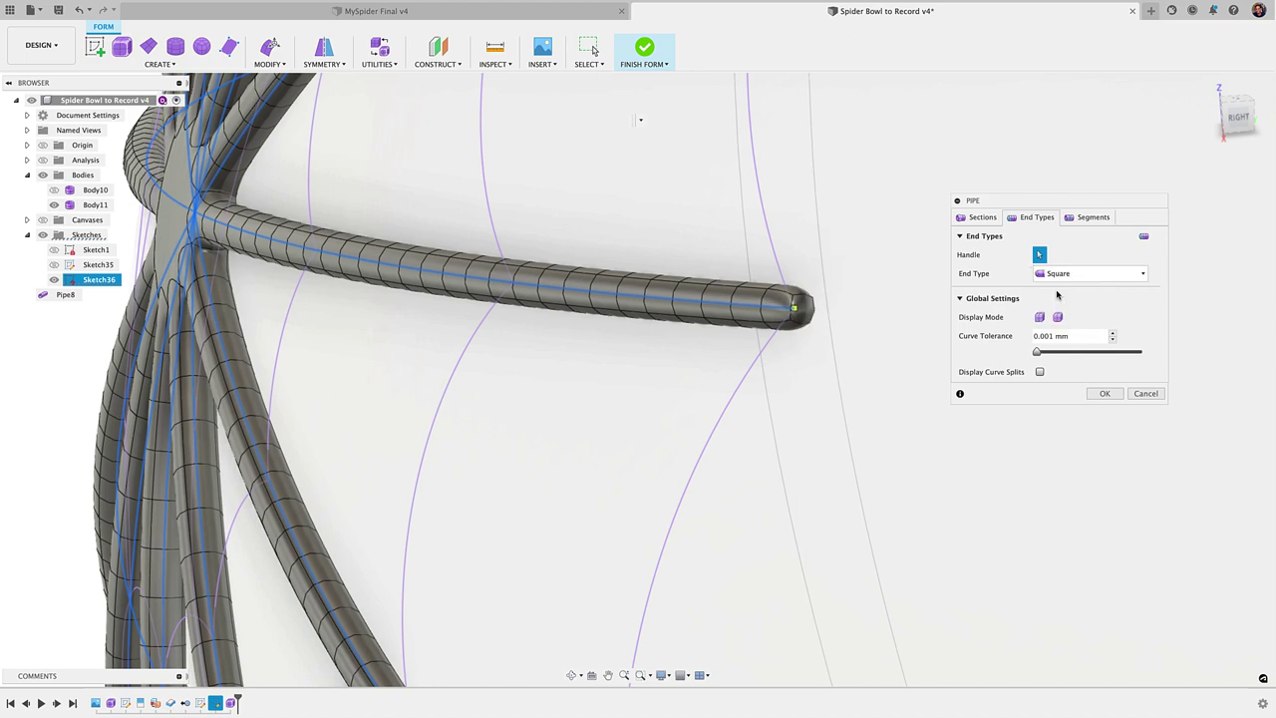
{"action": "left_click", "coordinate": [1107, 393]}
- Show the ring pipe body again together with the spokes and view the complete web
{"action": "scroll", "coordinate": [653, 394], "scroll_direction": "down", "scroll_amount": 5}
{"action": "middle_click_drag", "start_coordinate": [214, 414], "coordinate": [369, 429], "text": "shift"}
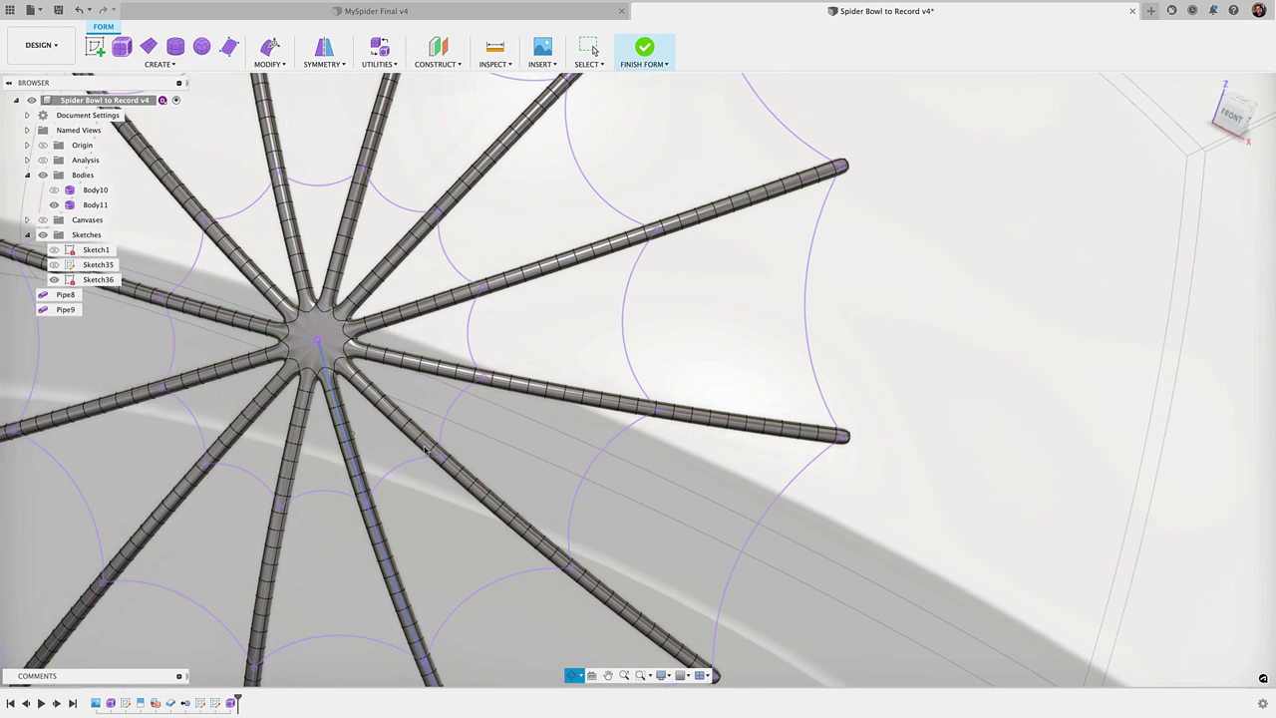
{"action": "scroll", "coordinate": [369, 429], "scroll_direction": "down", "scroll_amount": 3}
{"action": "left_click", "coordinate": [54, 191]}
{"action": "middle_click_drag", "start_coordinate": [387, 341], "coordinate": [667, 433]}
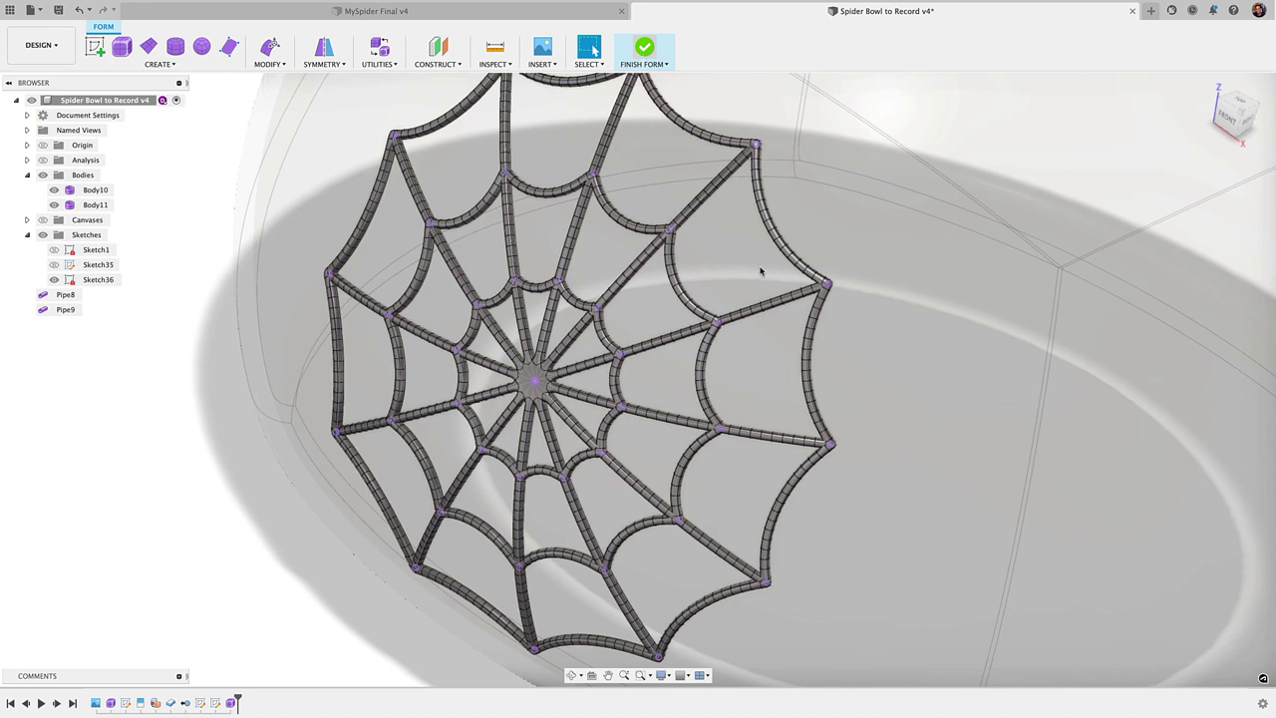
- Finish the form and hide the bowl body to isolate the solid web bodies
{"action": "scroll", "coordinate": [741, 356], "scroll_direction": "down", "scroll_amount": 4}
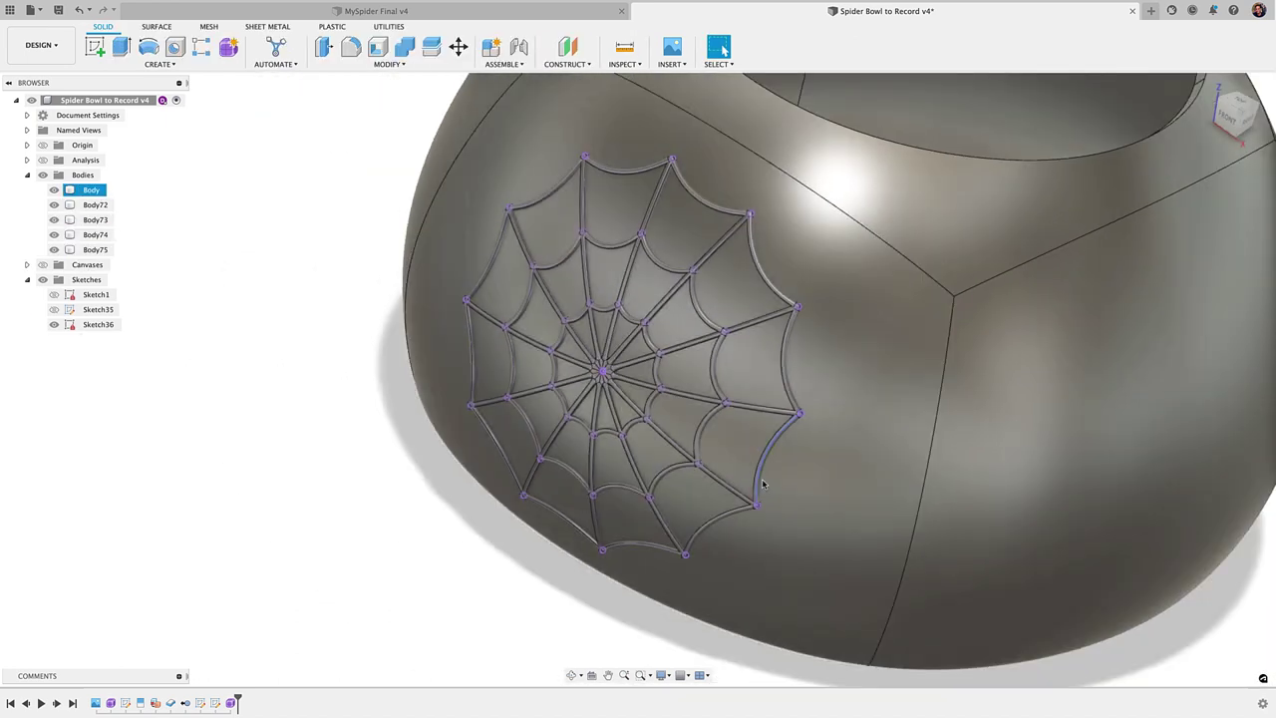
{"action": "left_click", "coordinate": [54, 190]}
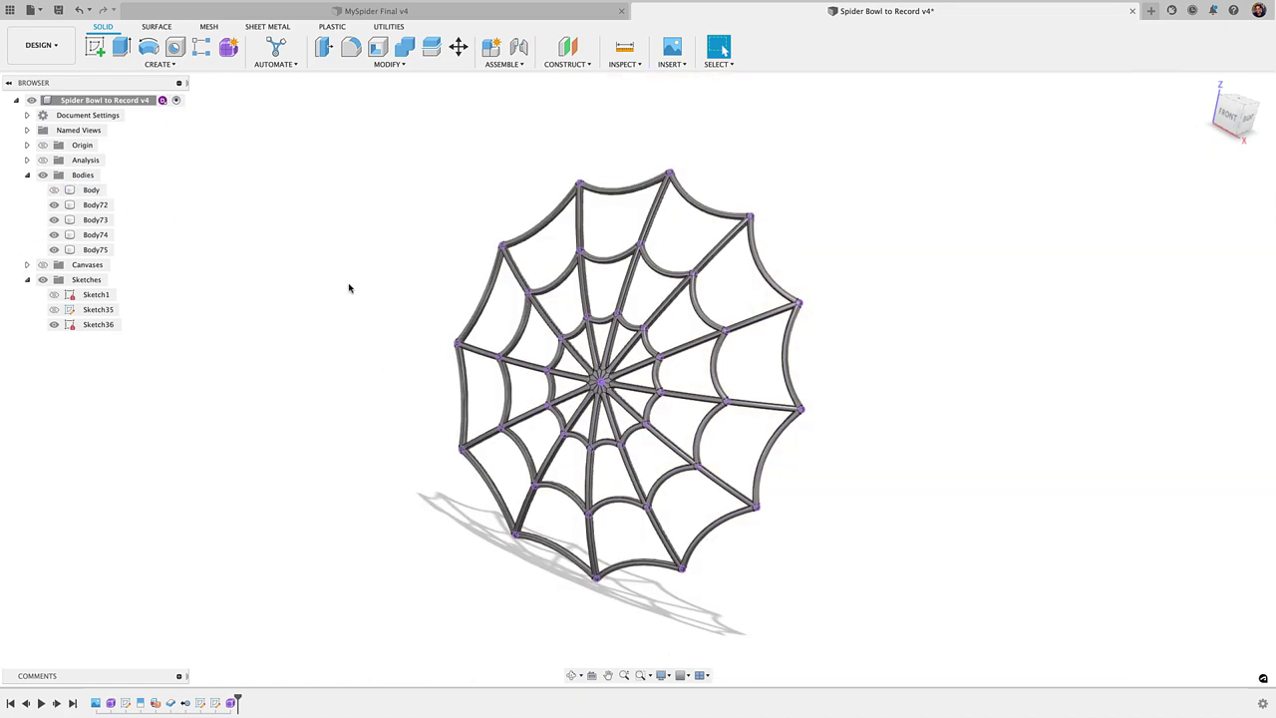
{"action": "scroll", "coordinate": [697, 443], "scroll_direction": "up", "scroll_amount": 3}
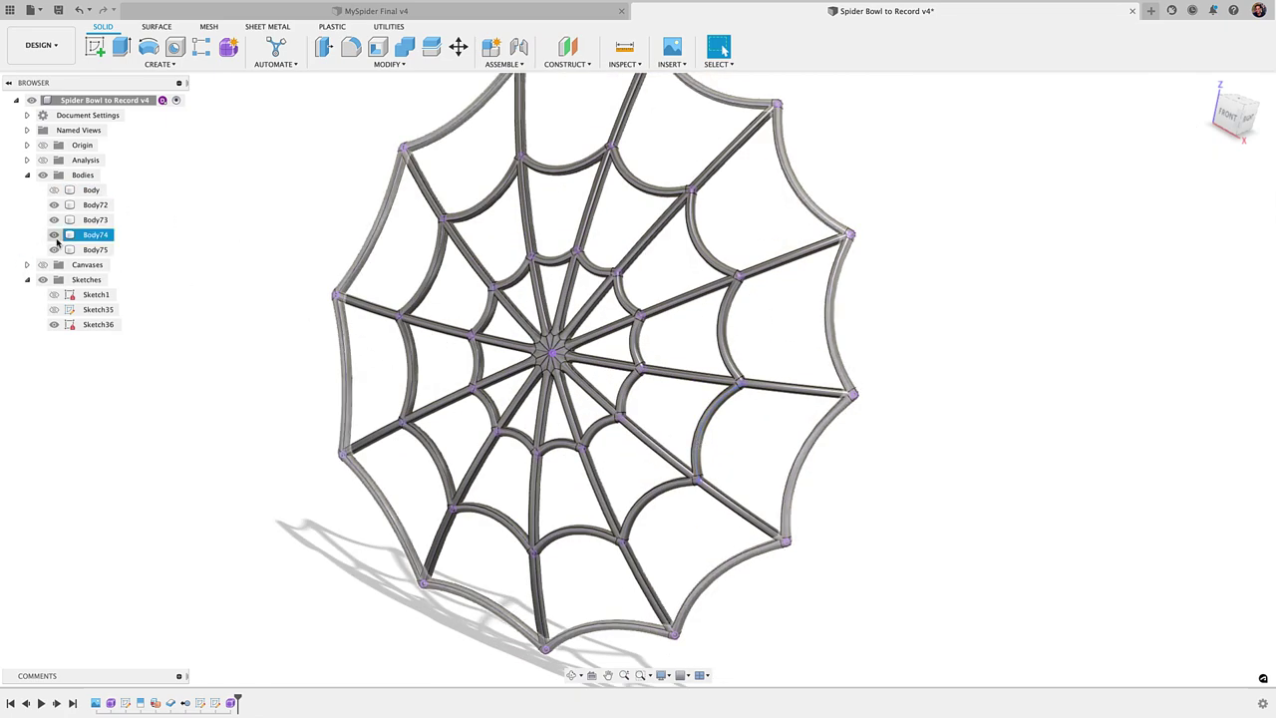
- Check what each of the four web pipe bodies contains by hiding them one by one, and hide the projected web sketch
{"action": "left_click", "coordinate": [55, 205]}
{"action": "left_click", "coordinate": [53, 205]}
{"action": "left_click", "coordinate": [55, 219]}
{"action": "left_click", "coordinate": [54, 220]}
{"action": "left_click", "coordinate": [53, 234]}
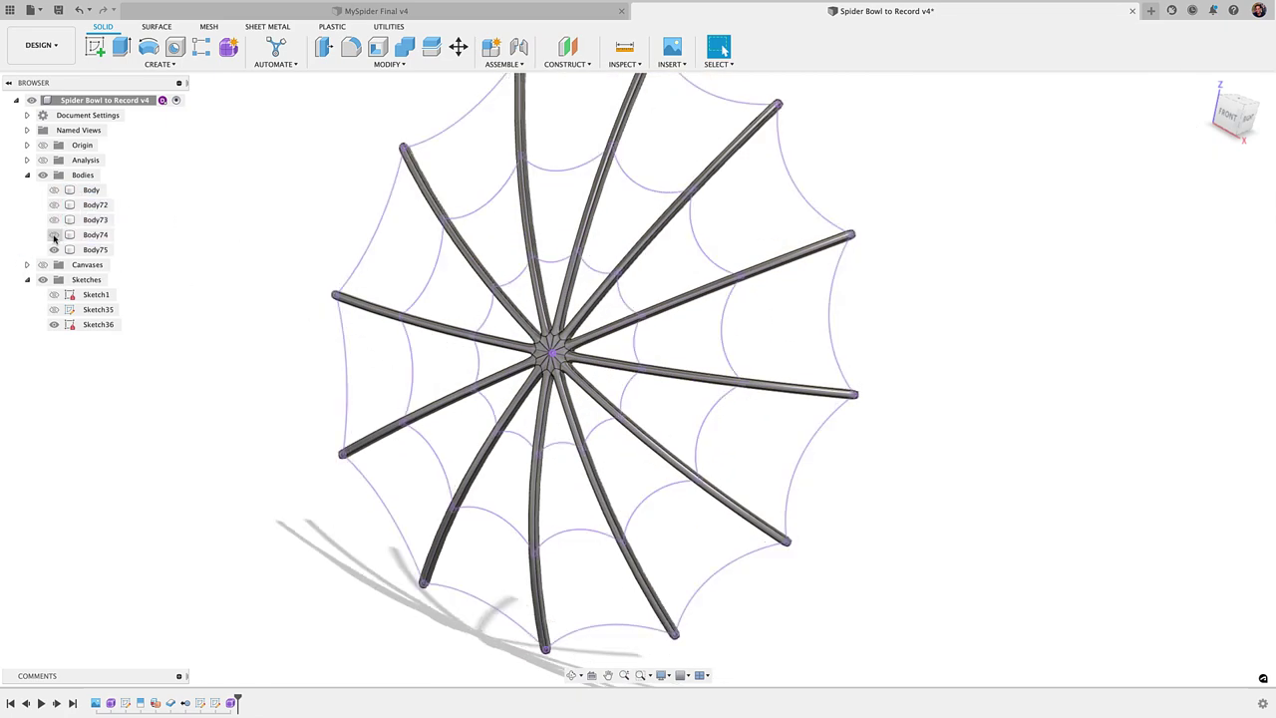
{"action": "left_click", "coordinate": [56, 249]}
{"action": "left_click", "coordinate": [54, 249]}
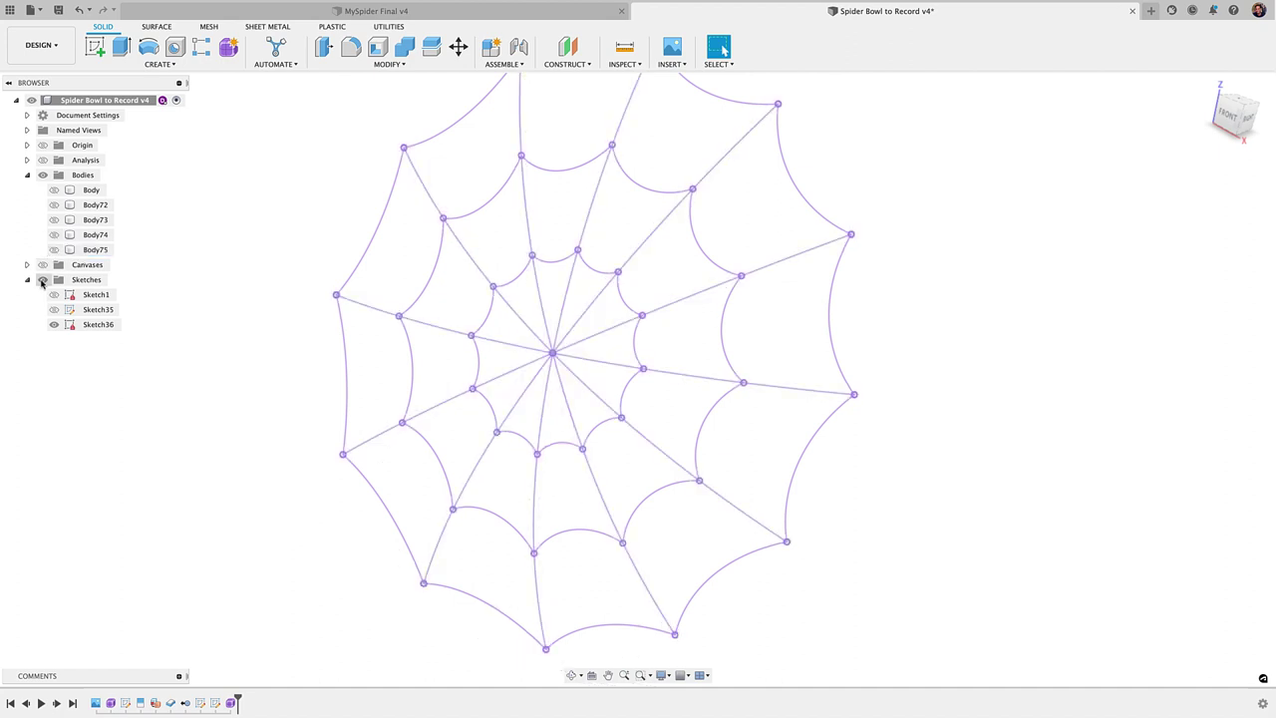
{"action": "left_click", "coordinate": [54, 324]}
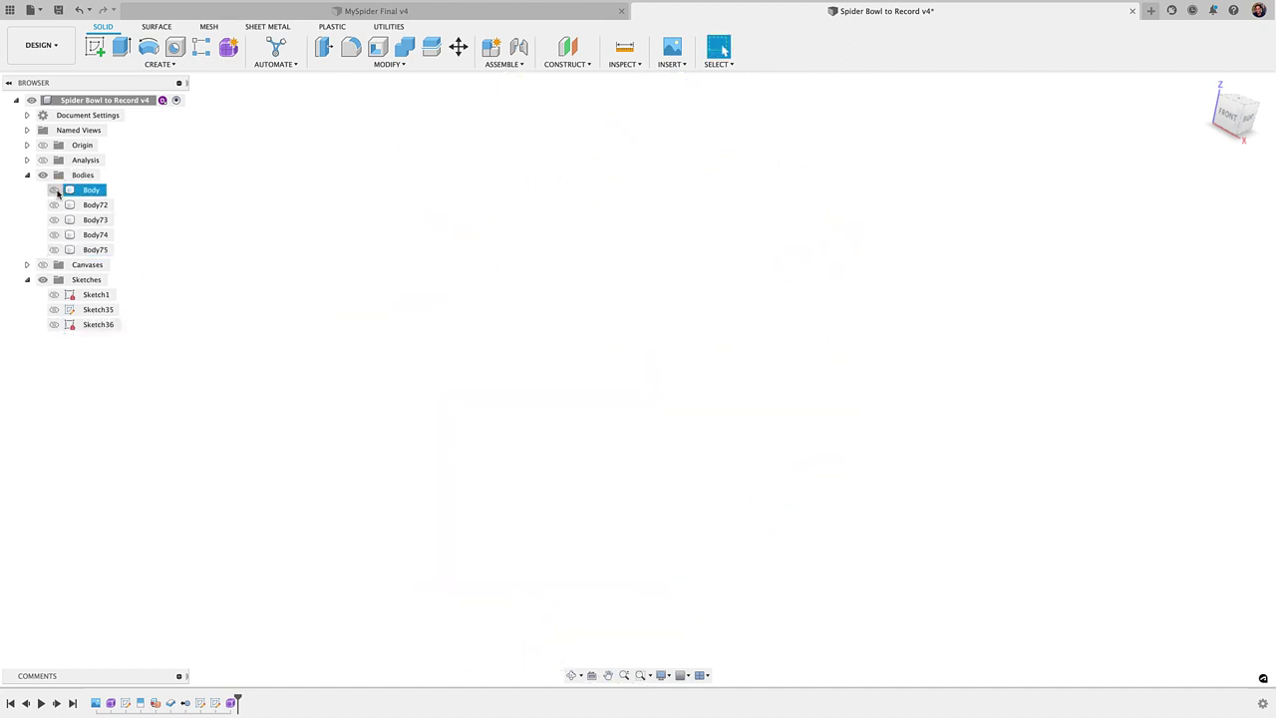
- Show the four web pipe bodies again while keeping the bowl body hidden
{"action": "left_click", "coordinate": [53, 189]}
{"action": "left_click", "coordinate": [54, 190]}
{"action": "left_click", "coordinate": [54, 205]}
{"action": "left_click", "coordinate": [55, 219]}
{"action": "left_click", "coordinate": [54, 235]}
{"action": "left_click", "coordinate": [55, 249]}
{"action": "left_click", "coordinate": [55, 250]}
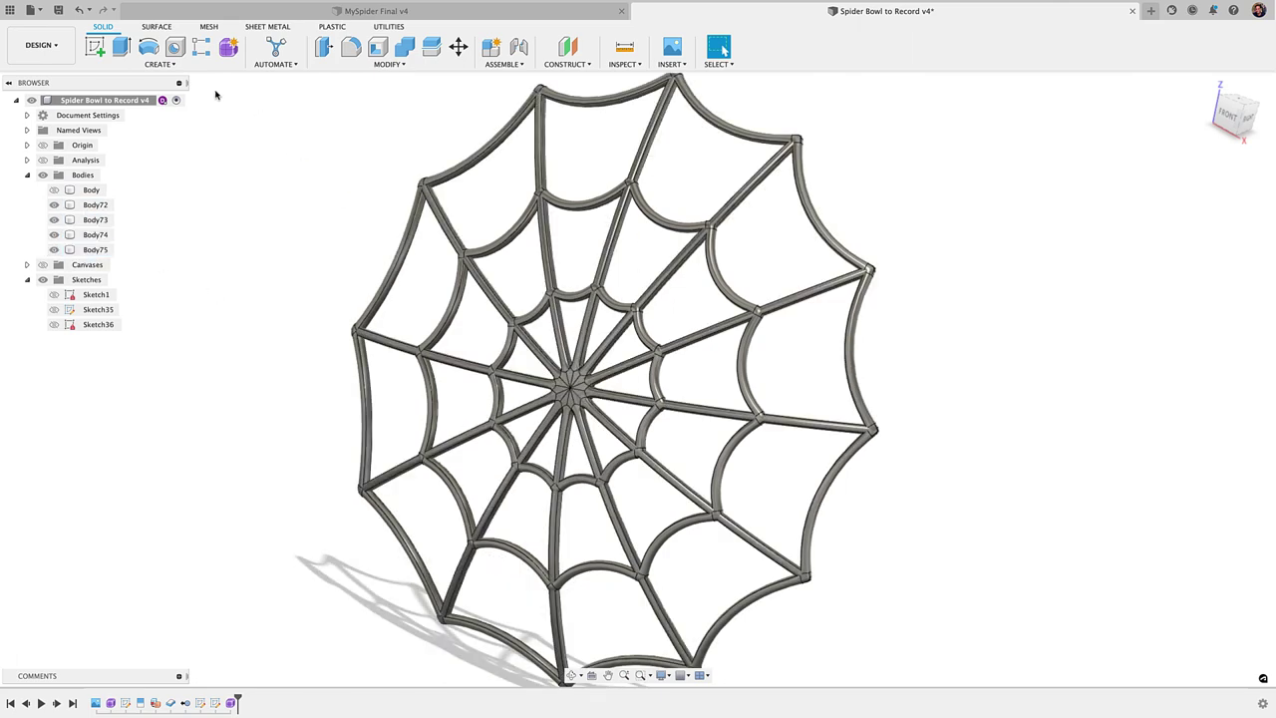
- Combine the web into one body with Join, using the spokes as target and the three rings as tool bodies
{"action": "left_click", "coordinate": [387, 64]}
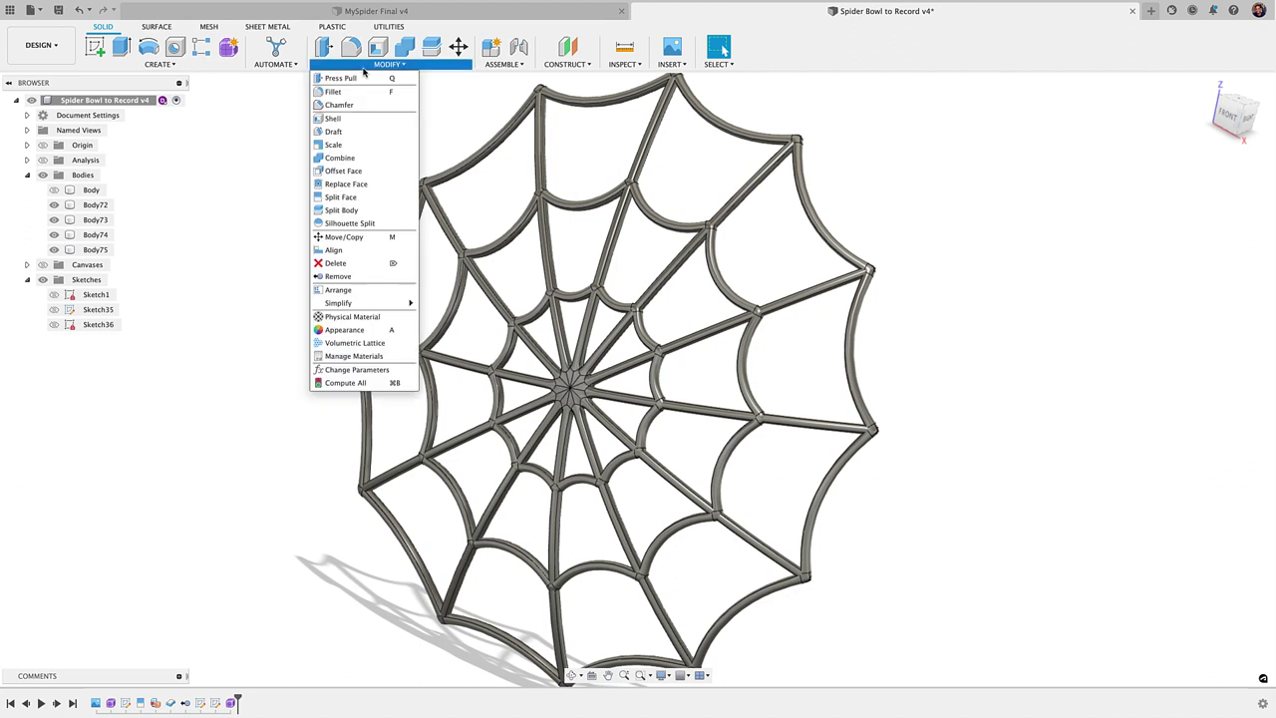
{"action": "left_click", "coordinate": [339, 157]}
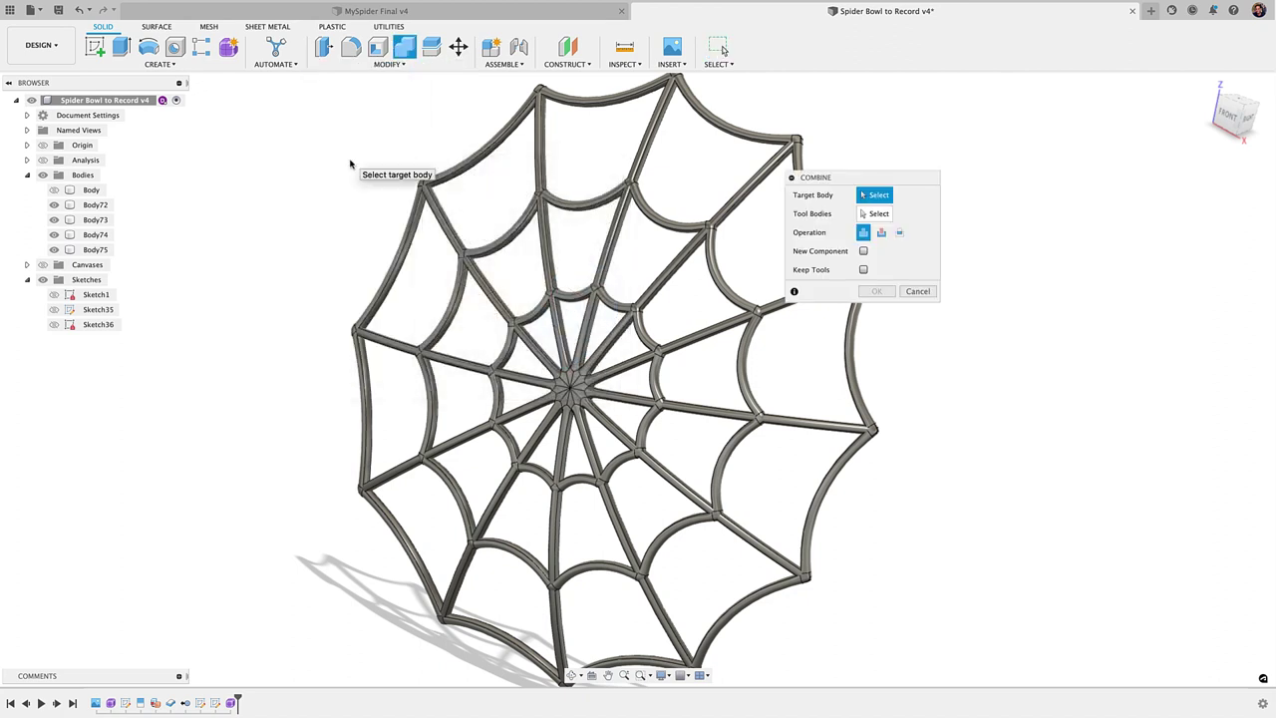
{"action": "left_click", "coordinate": [446, 227]}
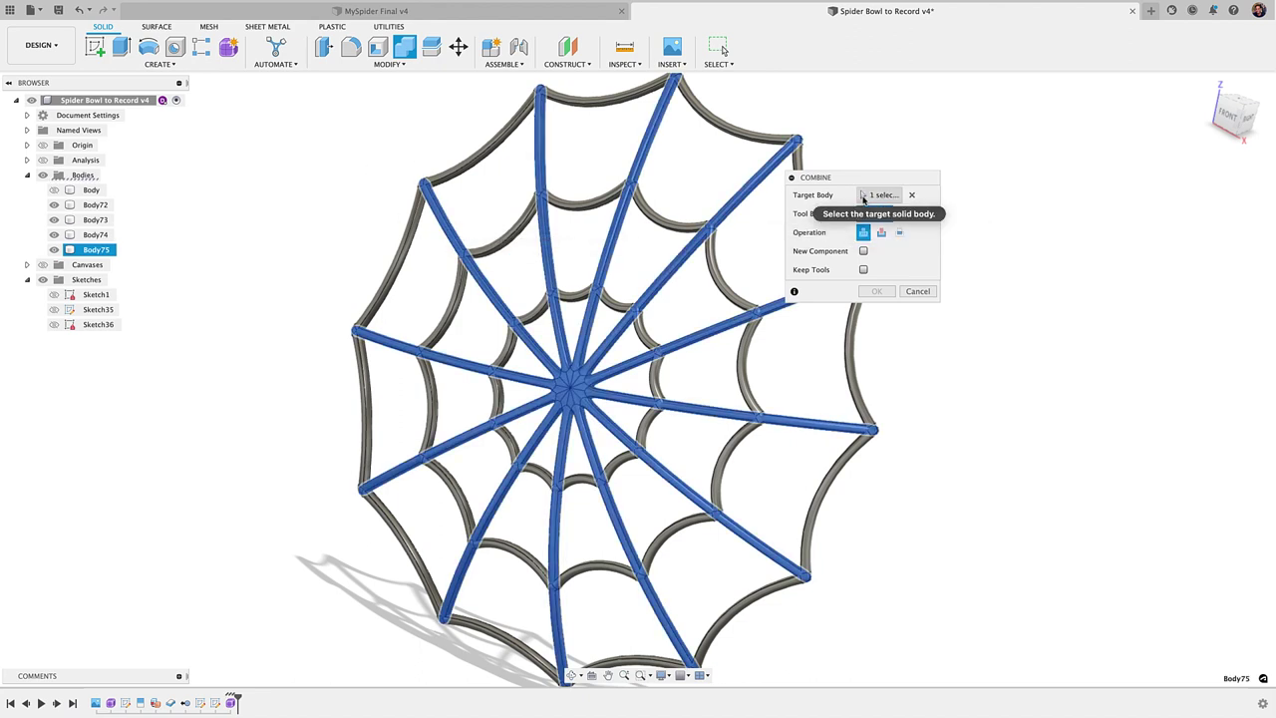
{"action": "left_click", "coordinate": [589, 106]}
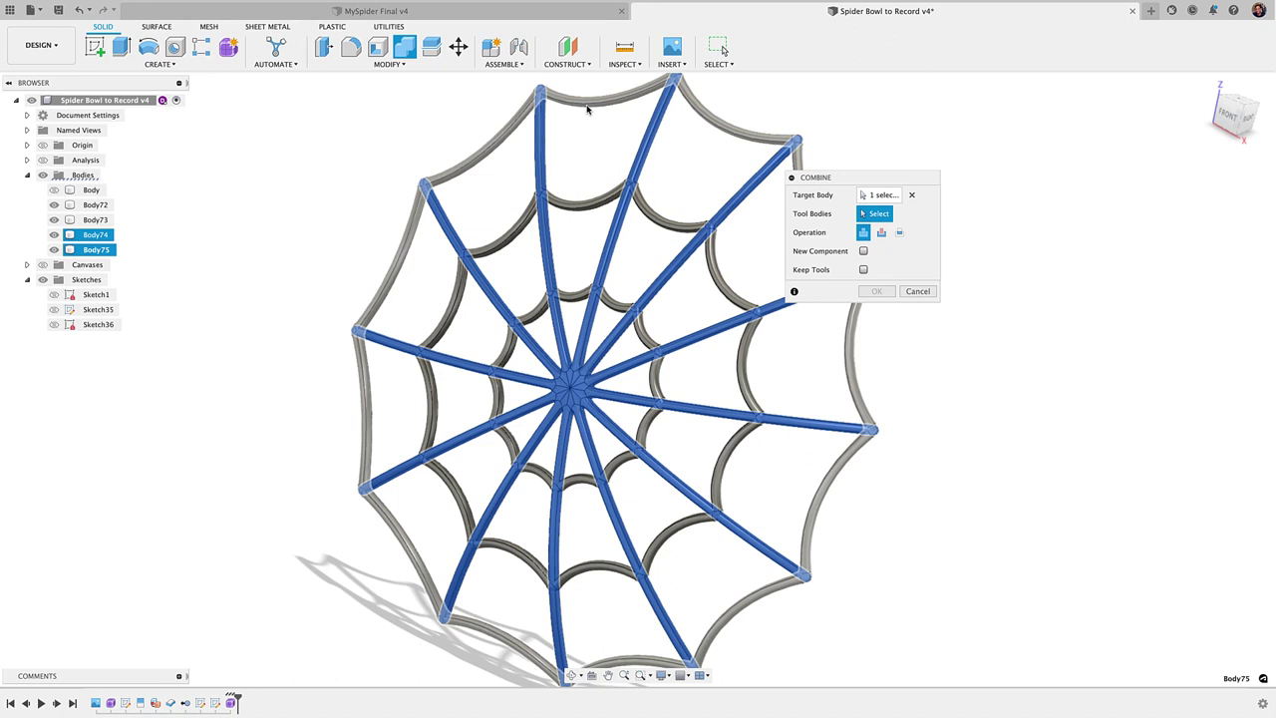
{"action": "left_click", "coordinate": [575, 212]}
{"action": "left_click", "coordinate": [578, 303]}
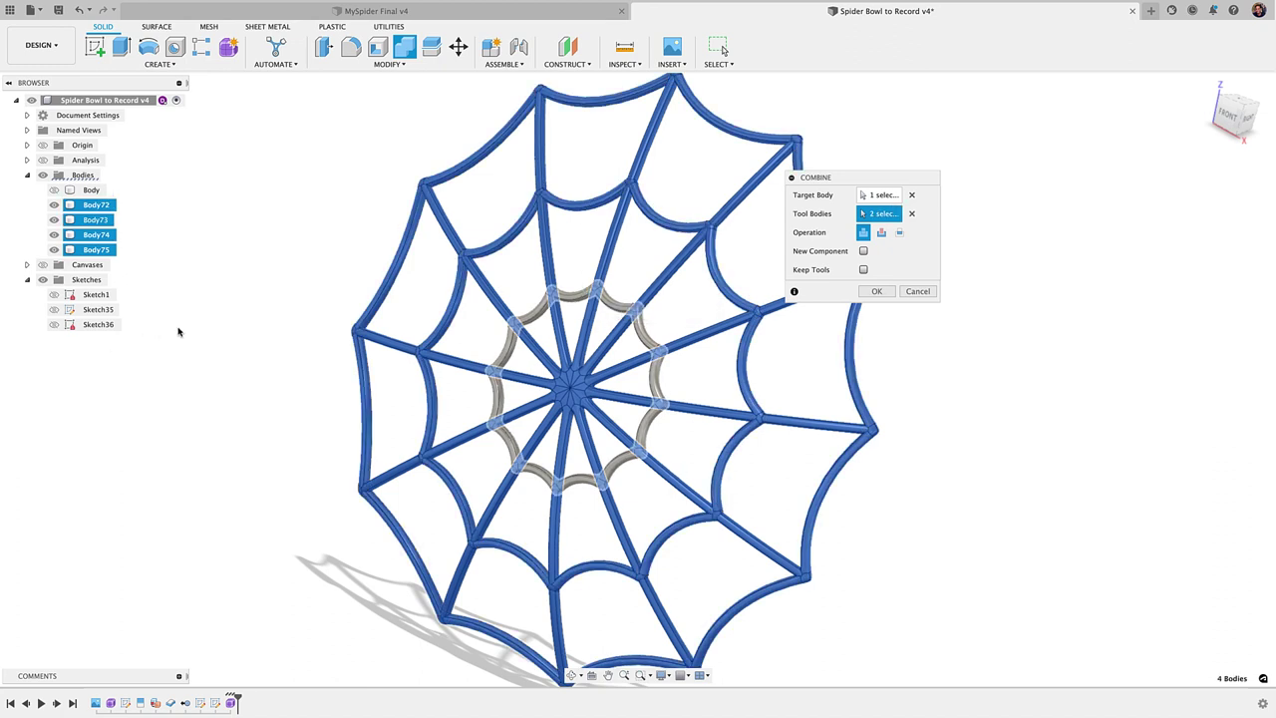
{"action": "left_click", "coordinate": [877, 292]}
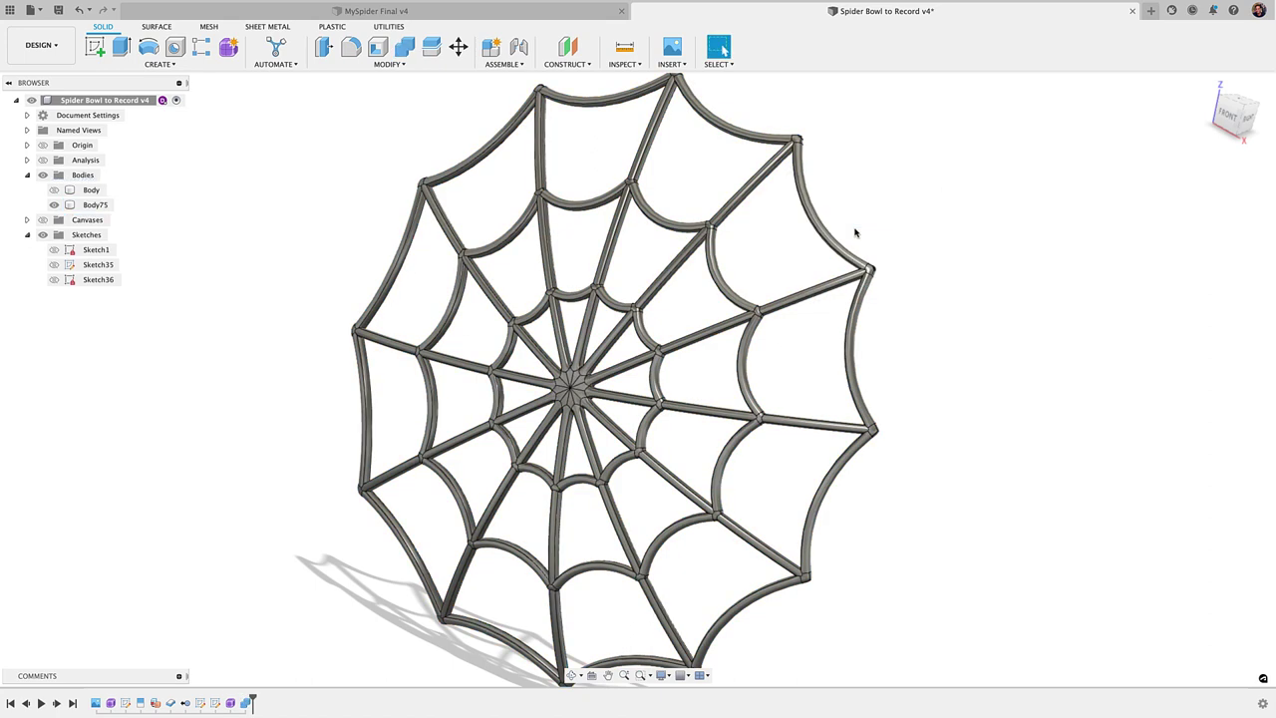
- Reopen the web's Combine feature to review its operation options, and close it without changes
{"action": "left_click", "coordinate": [247, 704]}
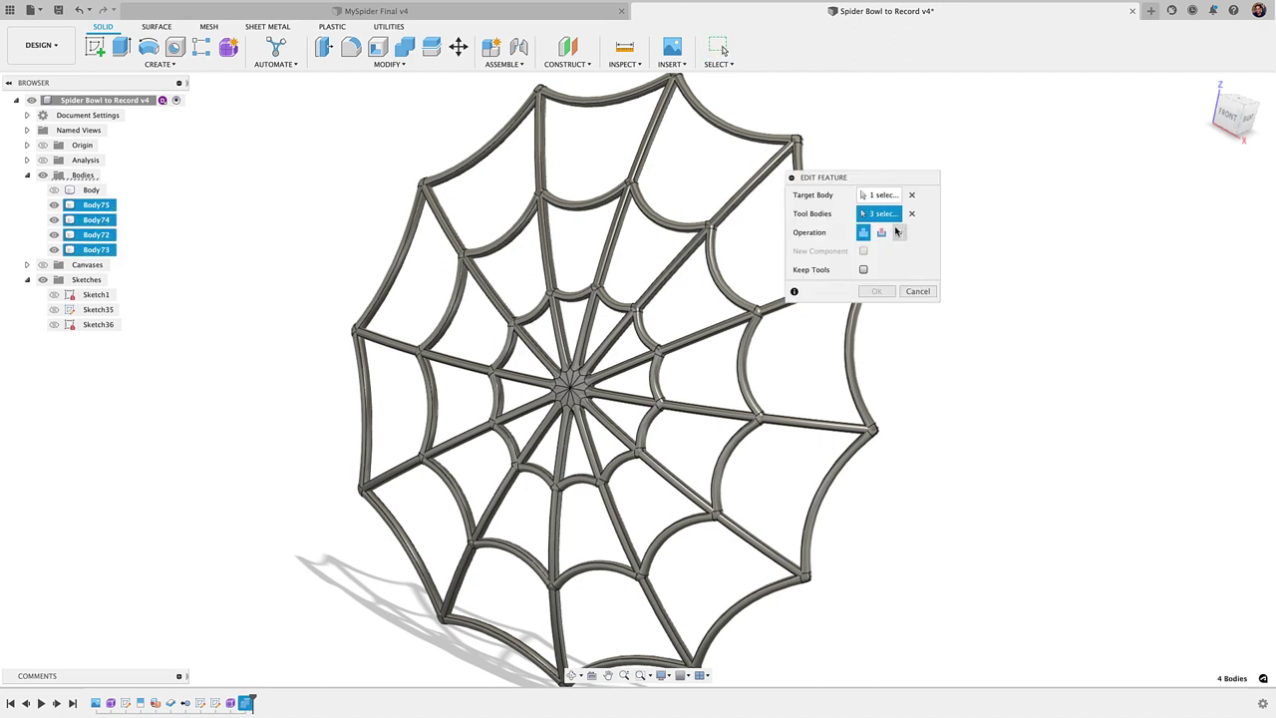
{"action": "key", "text": "Return"}
- Toggle the bowl body's visibility to examine how the joined web sits on the bowl, leaving only the web shown
{"action": "left_click", "coordinate": [54, 204]}
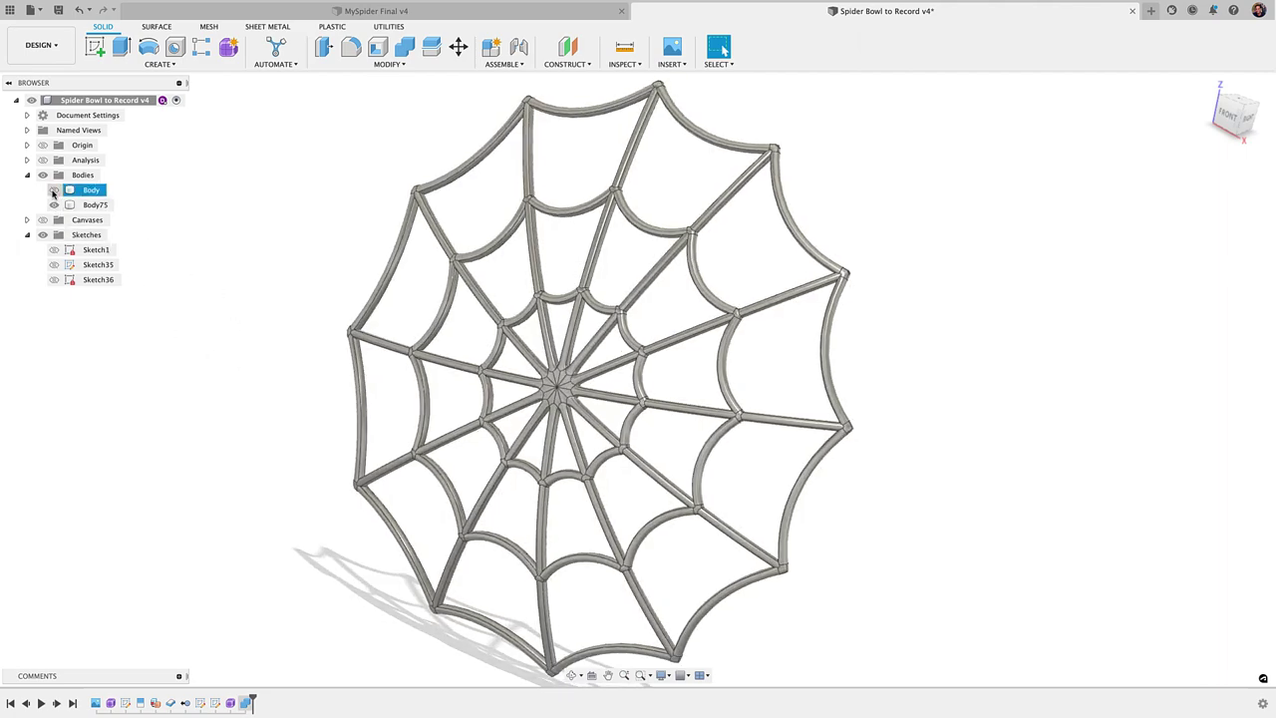
{"action": "left_click", "coordinate": [54, 190]}
{"action": "scroll", "coordinate": [215, 318], "scroll_direction": "down", "scroll_amount": 5}
{"action": "middle_click_drag", "start_coordinate": [240, 332], "coordinate": [217, 372], "text": "shift"}
{"action": "left_click", "coordinate": [55, 195]}
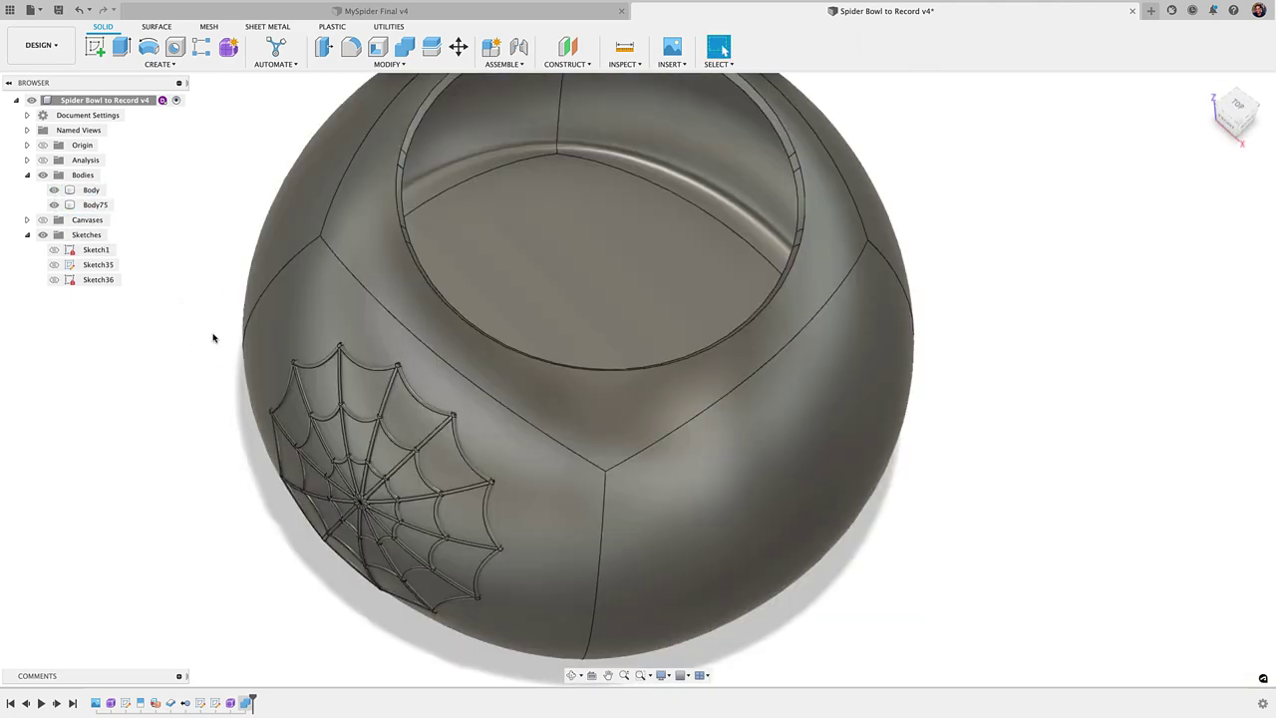
{"action": "scroll", "coordinate": [227, 357], "scroll_direction": "down", "scroll_amount": 2}
{"action": "middle_click_drag", "start_coordinate": [239, 370], "coordinate": [272, 370], "text": "shift"}
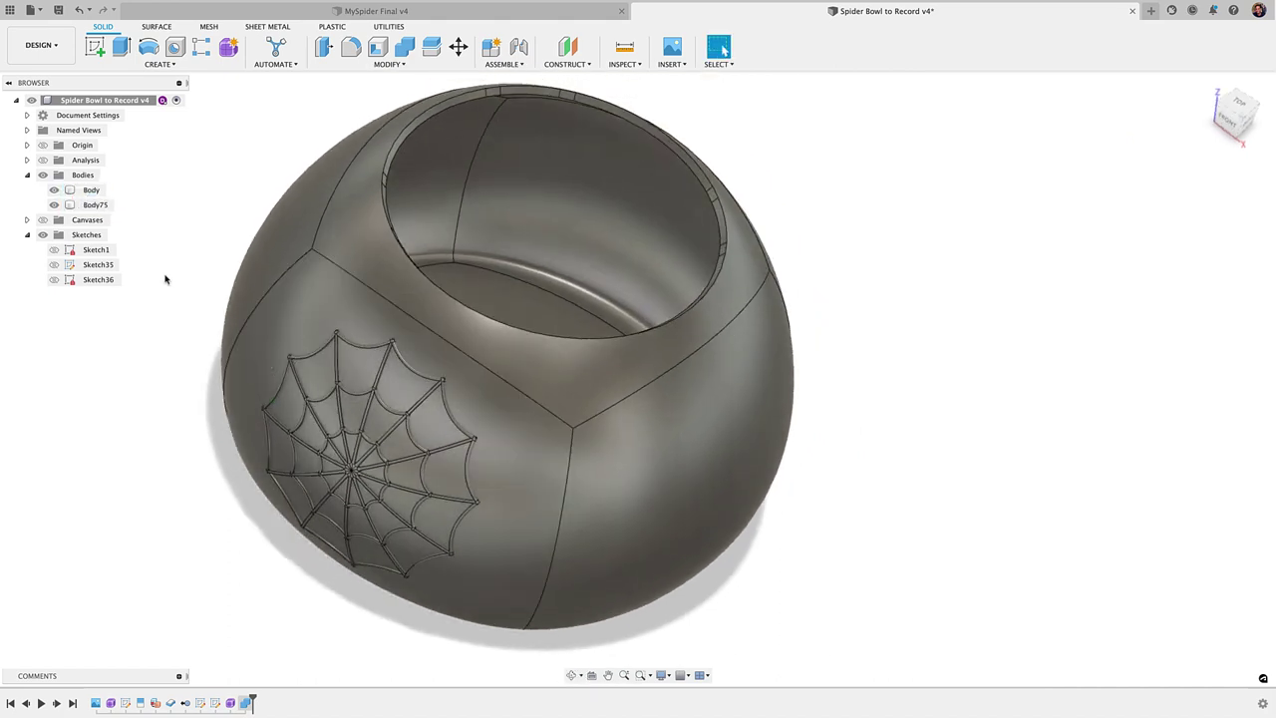
{"action": "left_click", "coordinate": [55, 191]}
{"action": "middle_click_drag", "start_coordinate": [320, 389], "coordinate": [452, 364]}
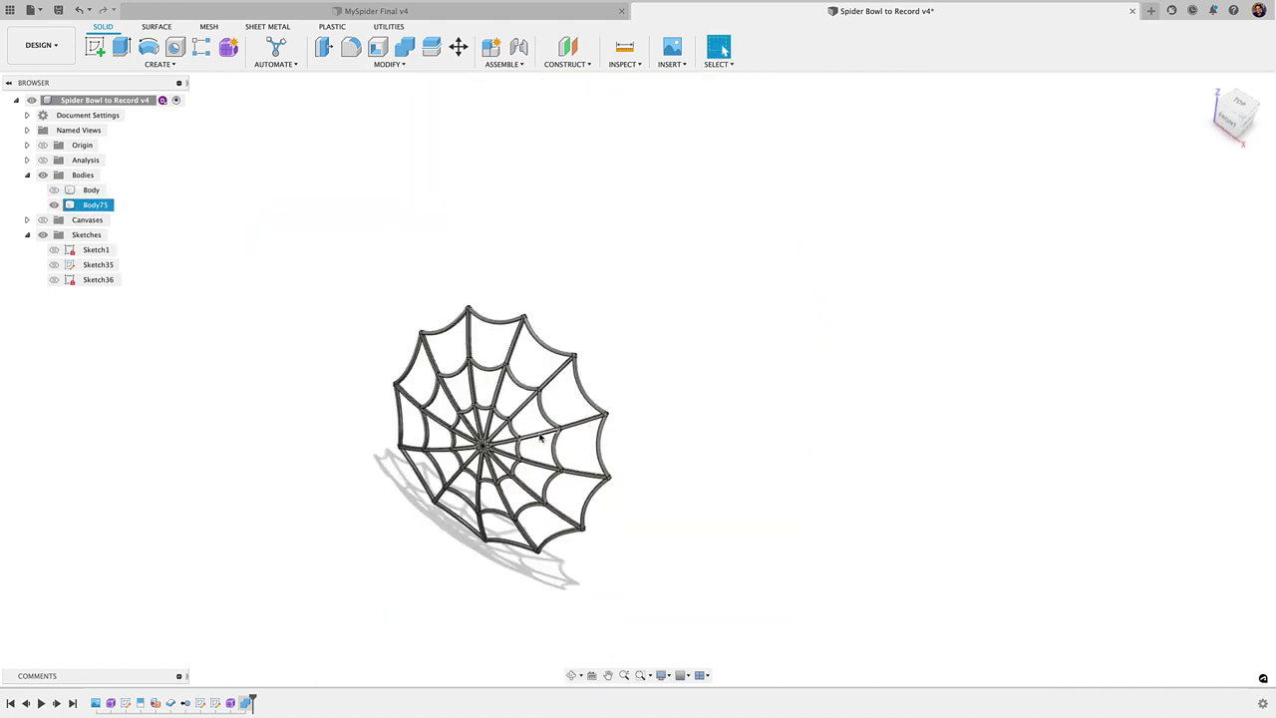
- Create a full circular pattern of the web body around the Z axis with a quantity of 4
{"action": "left_click", "coordinate": [165, 66]}
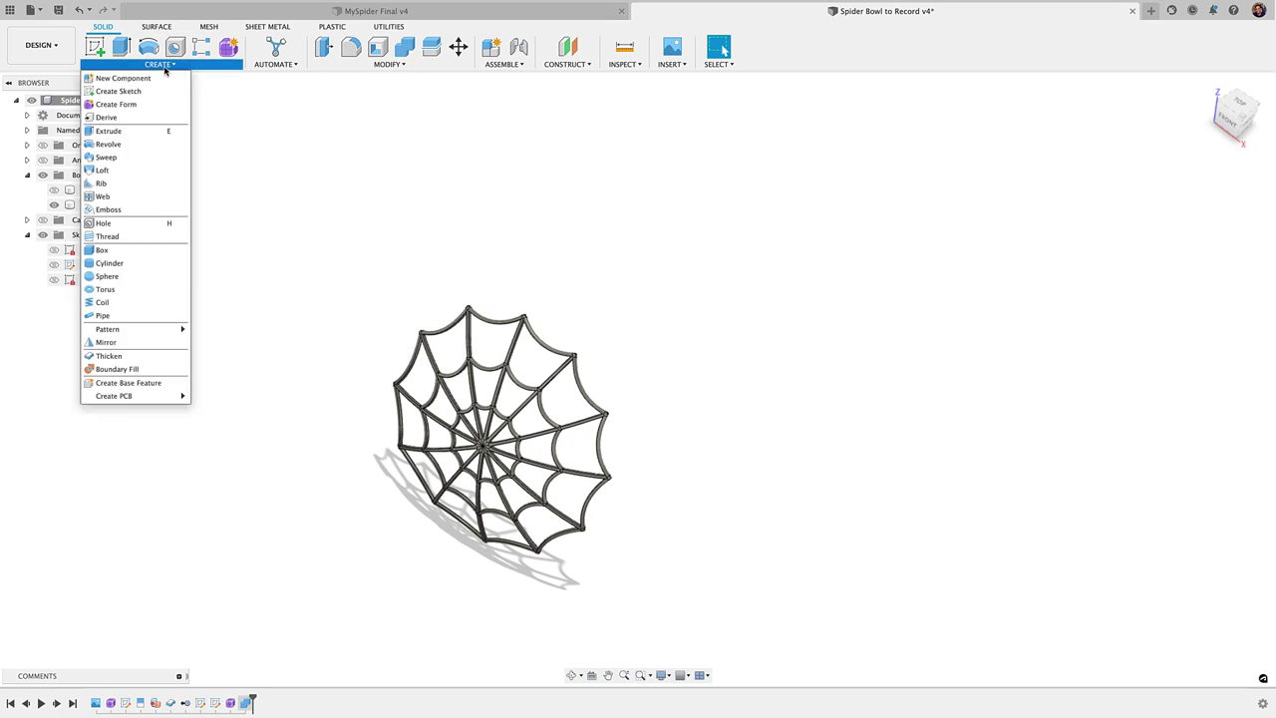
{"action": "mouse_move", "coordinate": [180, 331]}
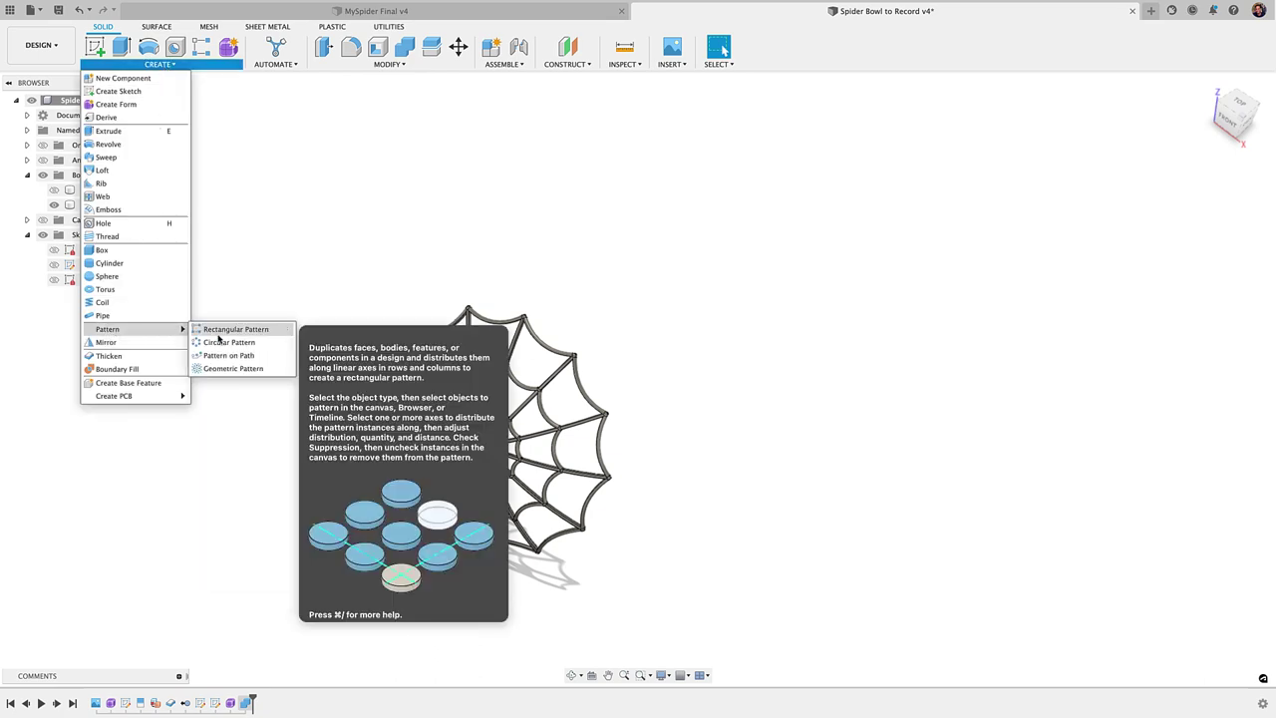
{"action": "left_click", "coordinate": [225, 342]}
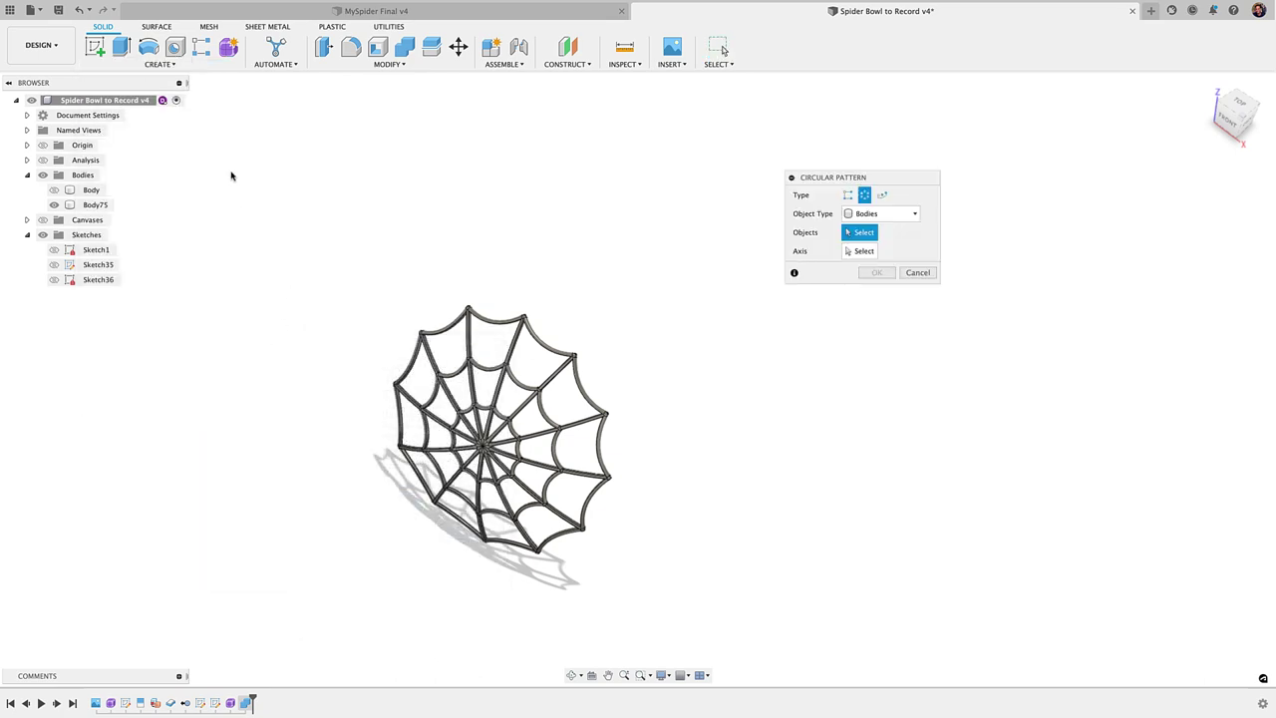
{"action": "left_click", "coordinate": [862, 252]}
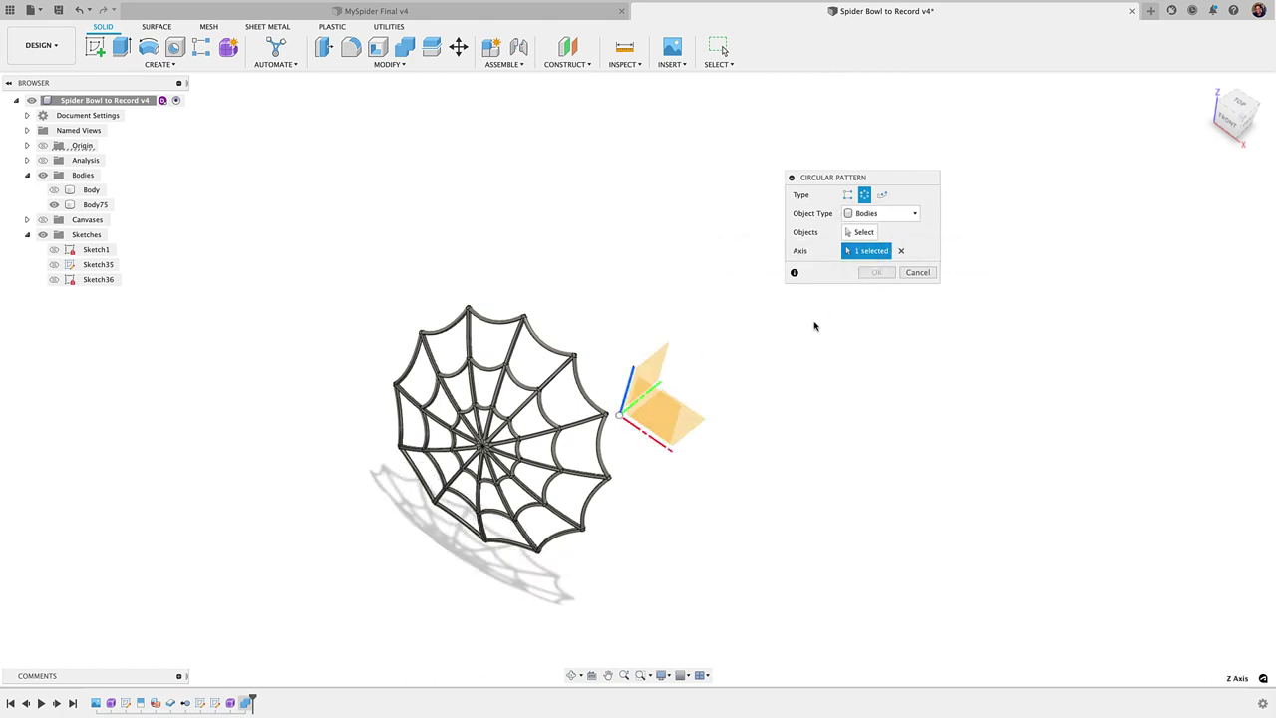
{"action": "left_click", "coordinate": [861, 232]}
{"action": "left_click", "coordinate": [576, 375]}
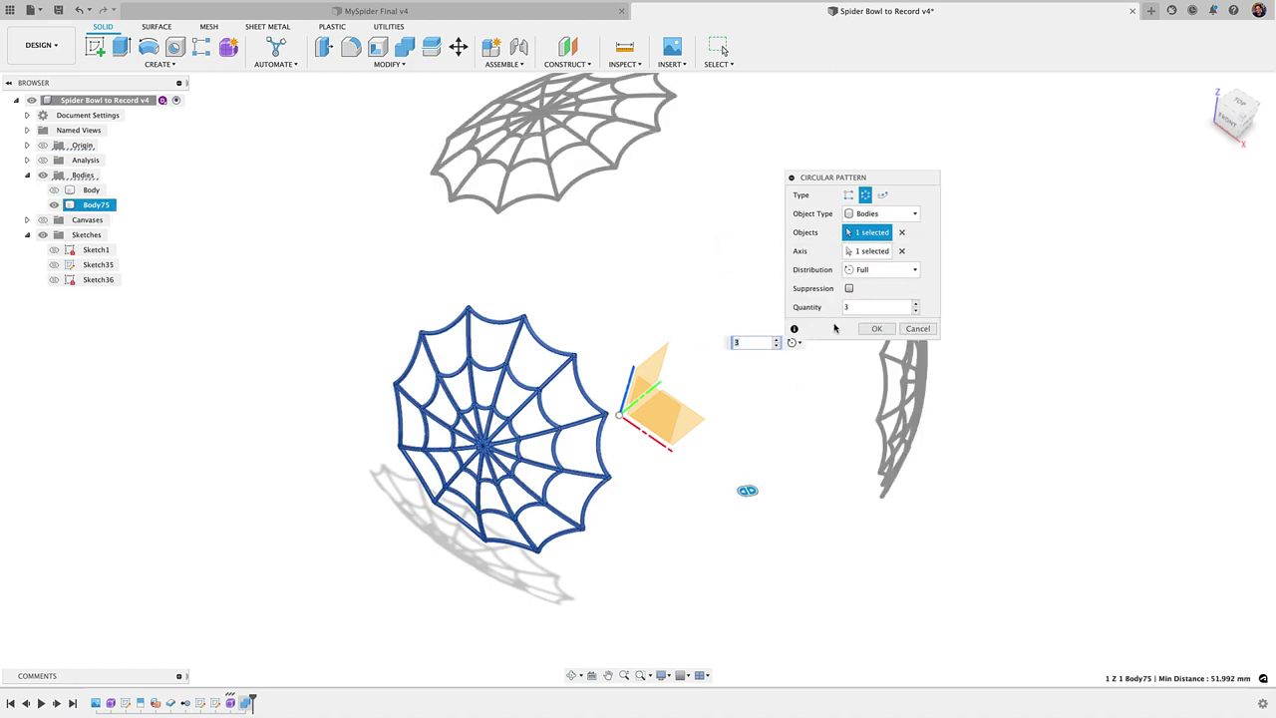
{"action": "left_click", "coordinate": [916, 305]}
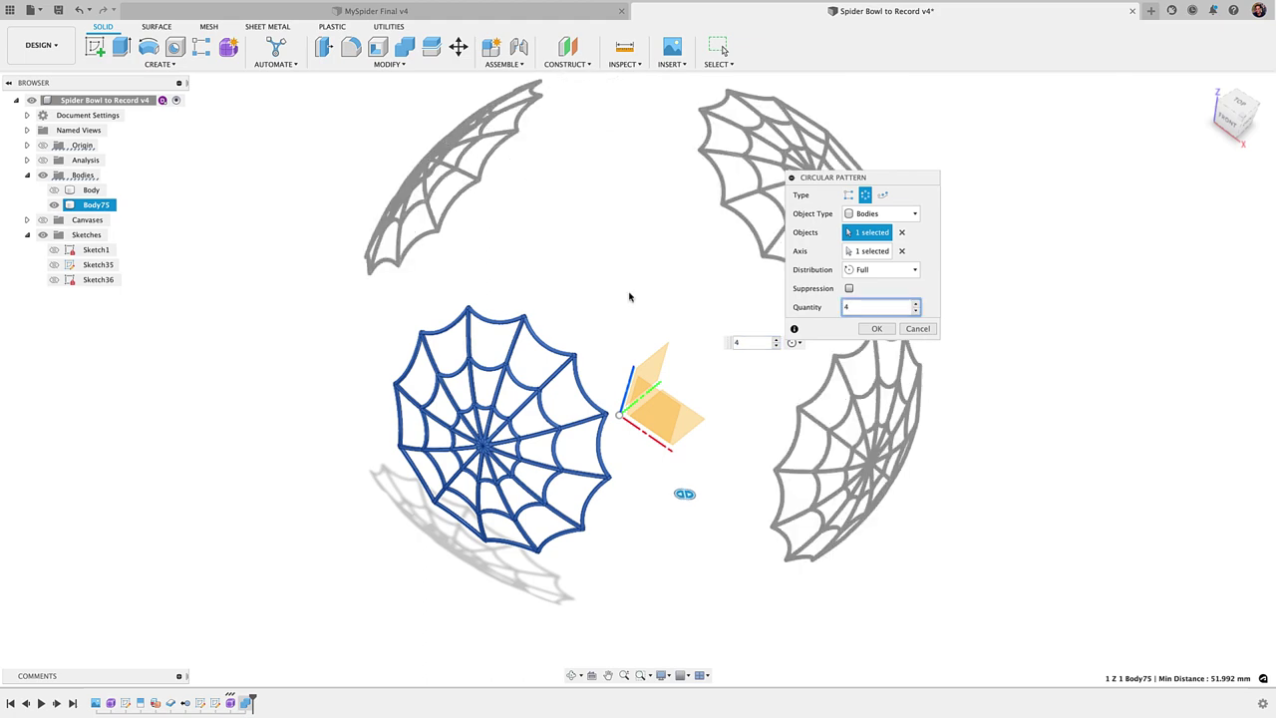
{"action": "left_click", "coordinate": [878, 329]}
- Show the bowl body again together with the four patterned webs and inspect them around the bowl
{"action": "middle_click_drag", "start_coordinate": [698, 336], "coordinate": [692, 356], "text": "shift"}
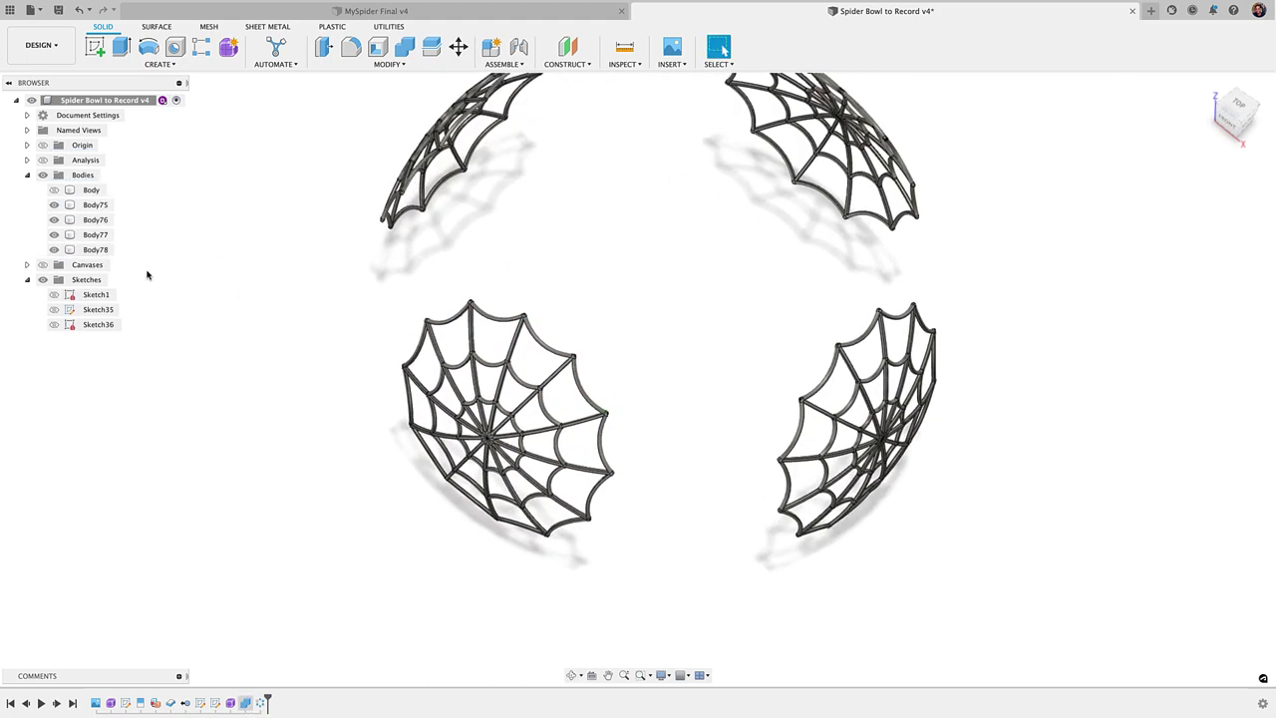
{"action": "left_click", "coordinate": [55, 191]}
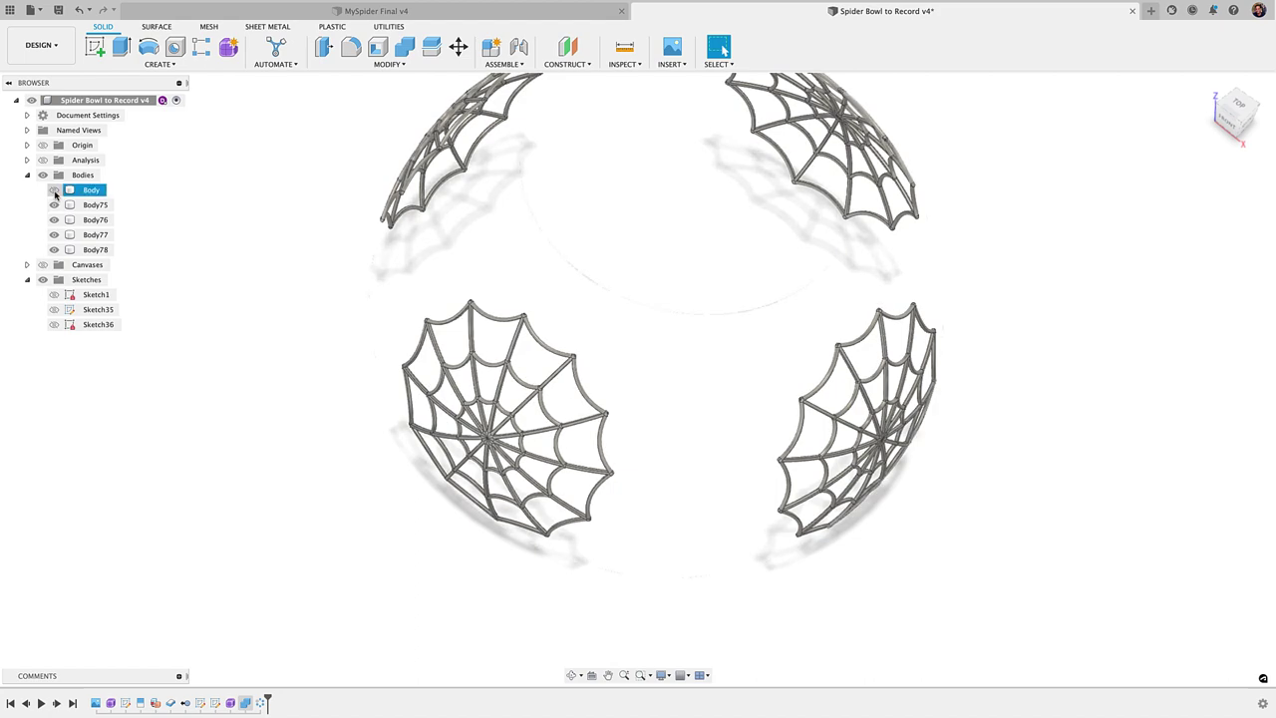
{"action": "left_click", "coordinate": [55, 191]}
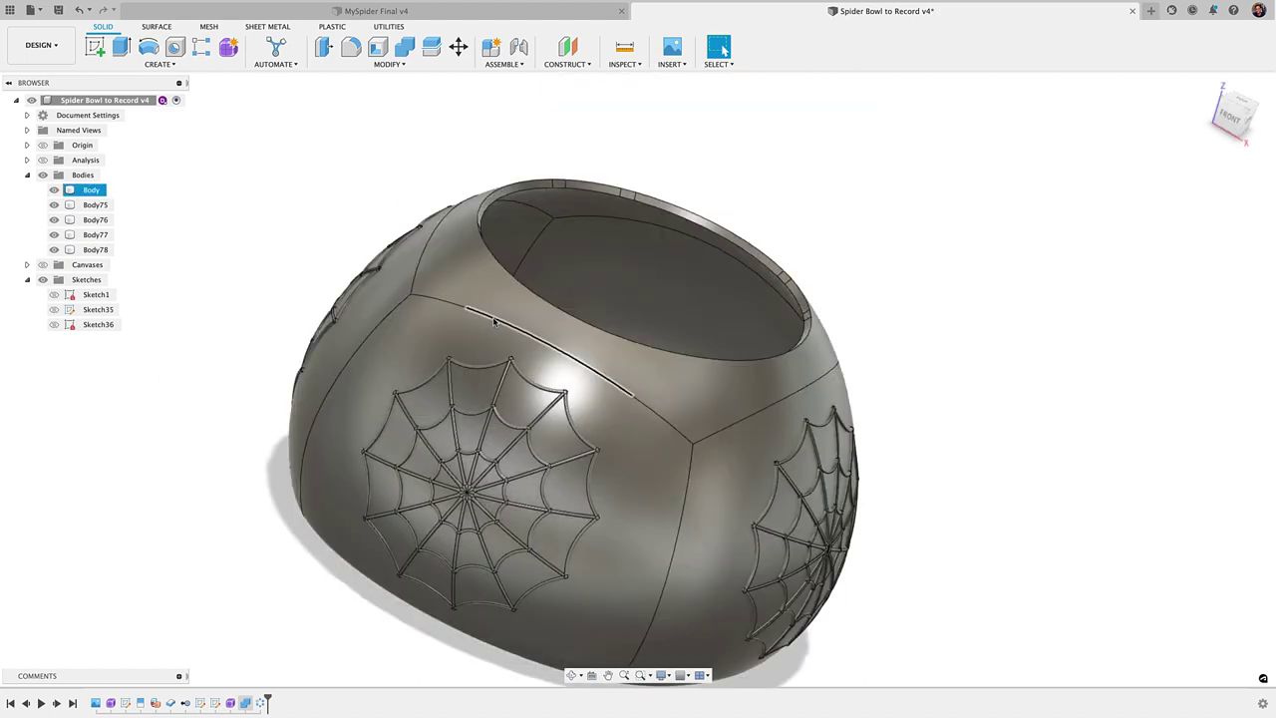
{"action": "middle_click_drag", "start_coordinate": [496, 319], "coordinate": [515, 281], "text": "shift"}
{"action": "middle_click_drag", "start_coordinate": [770, 395], "coordinate": [588, 363], "text": "shift"}
{"action": "left_click", "coordinate": [54, 190]}
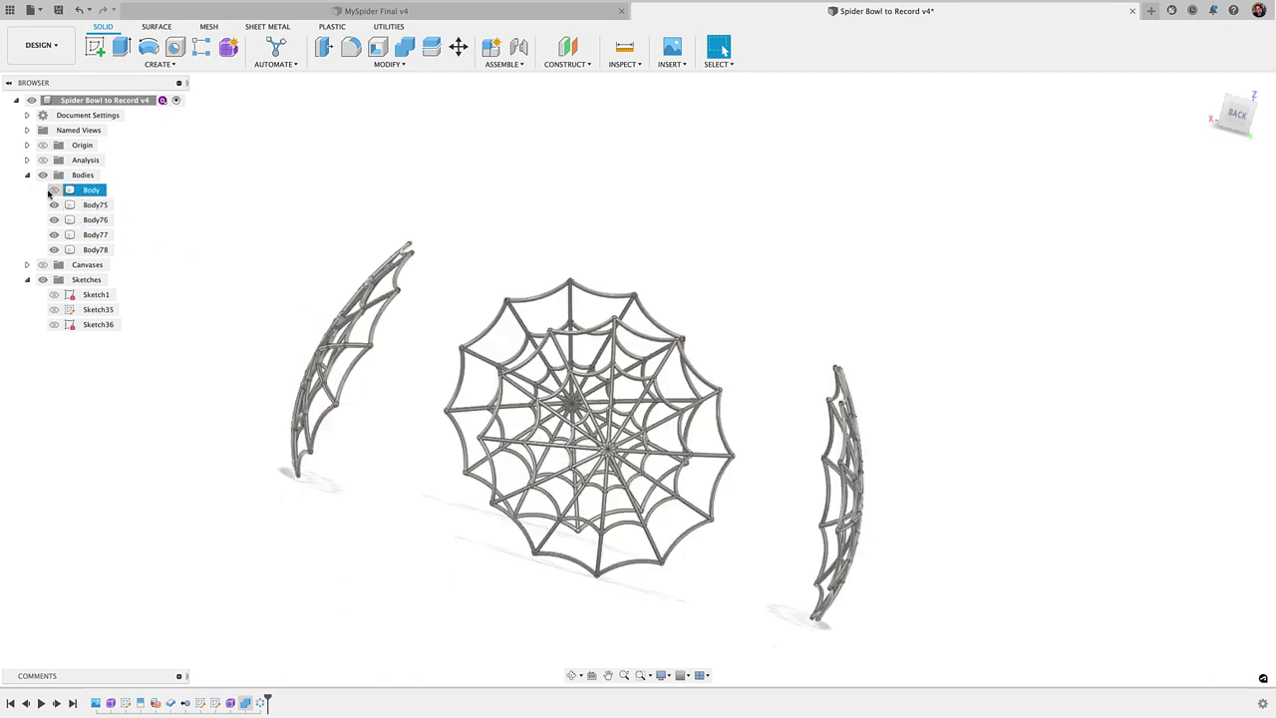
{"action": "left_click", "coordinate": [54, 190]}
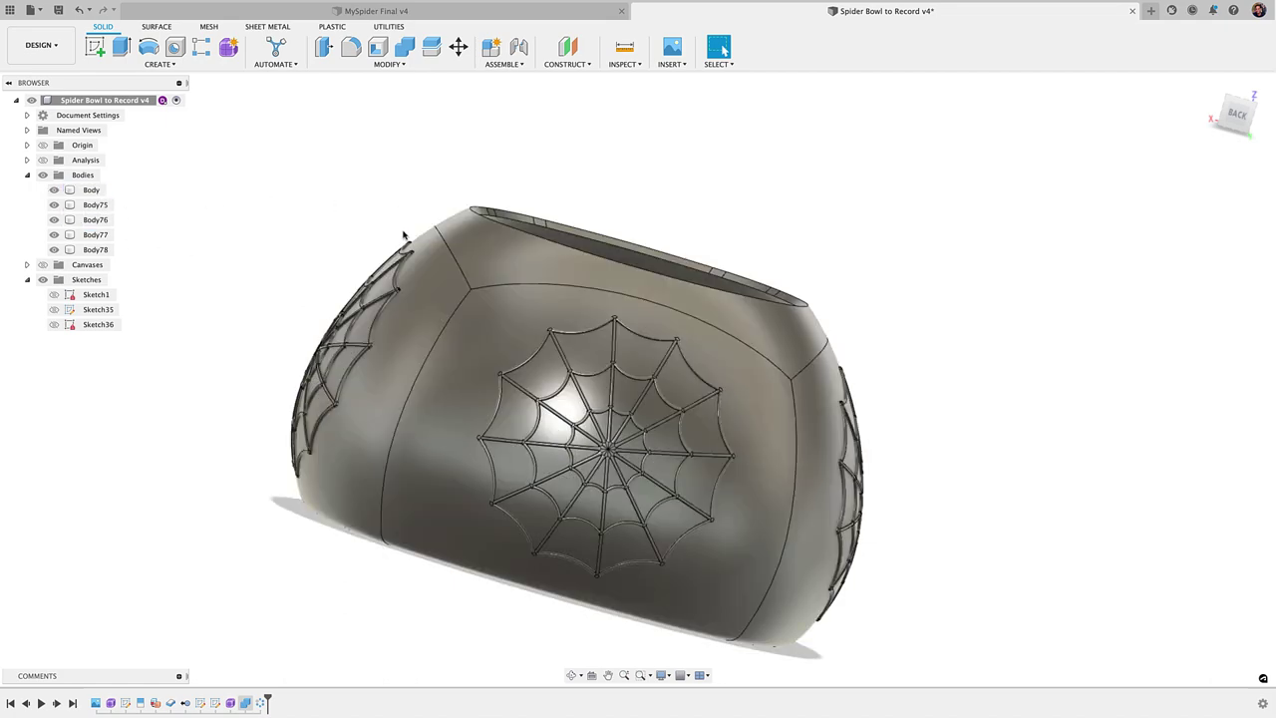
- View the bowl squarely from the back and examine how the webs sit along its sides
{"action": "left_click", "coordinate": [1236, 114]}
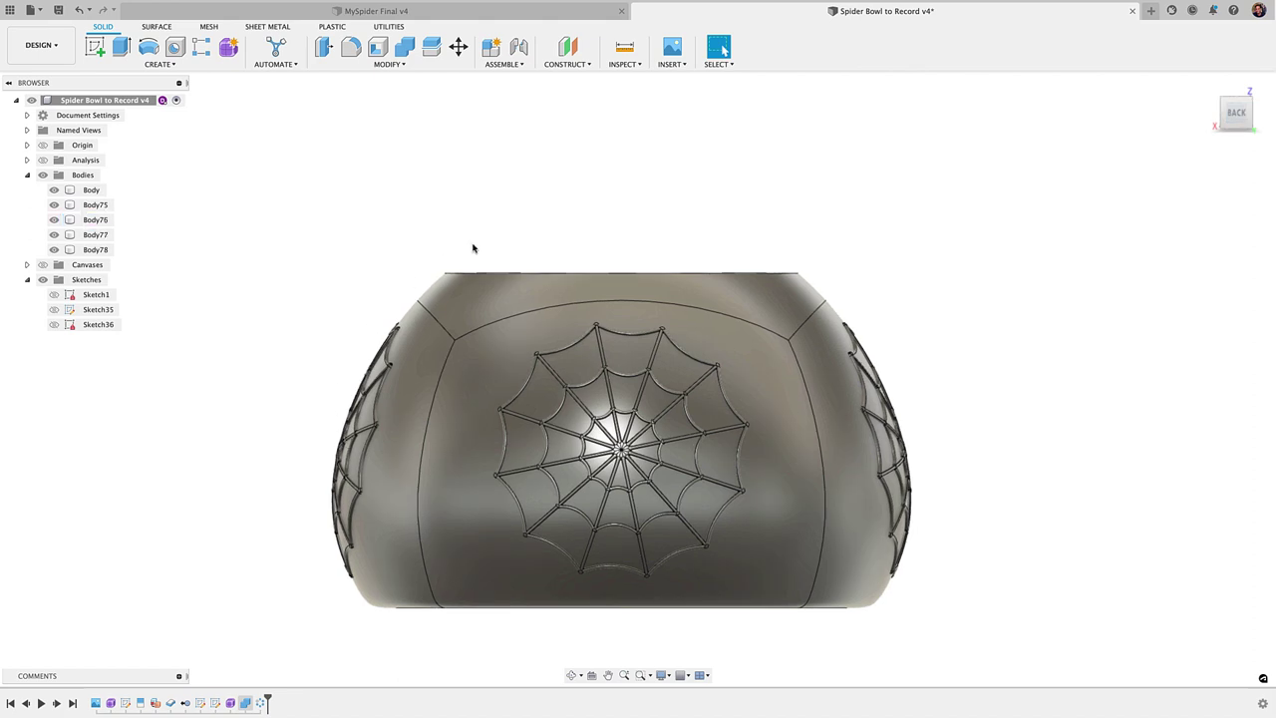
{"action": "left_click", "coordinate": [346, 417]}
{"action": "middle_click_drag", "start_coordinate": [333, 580], "coordinate": [404, 518]}
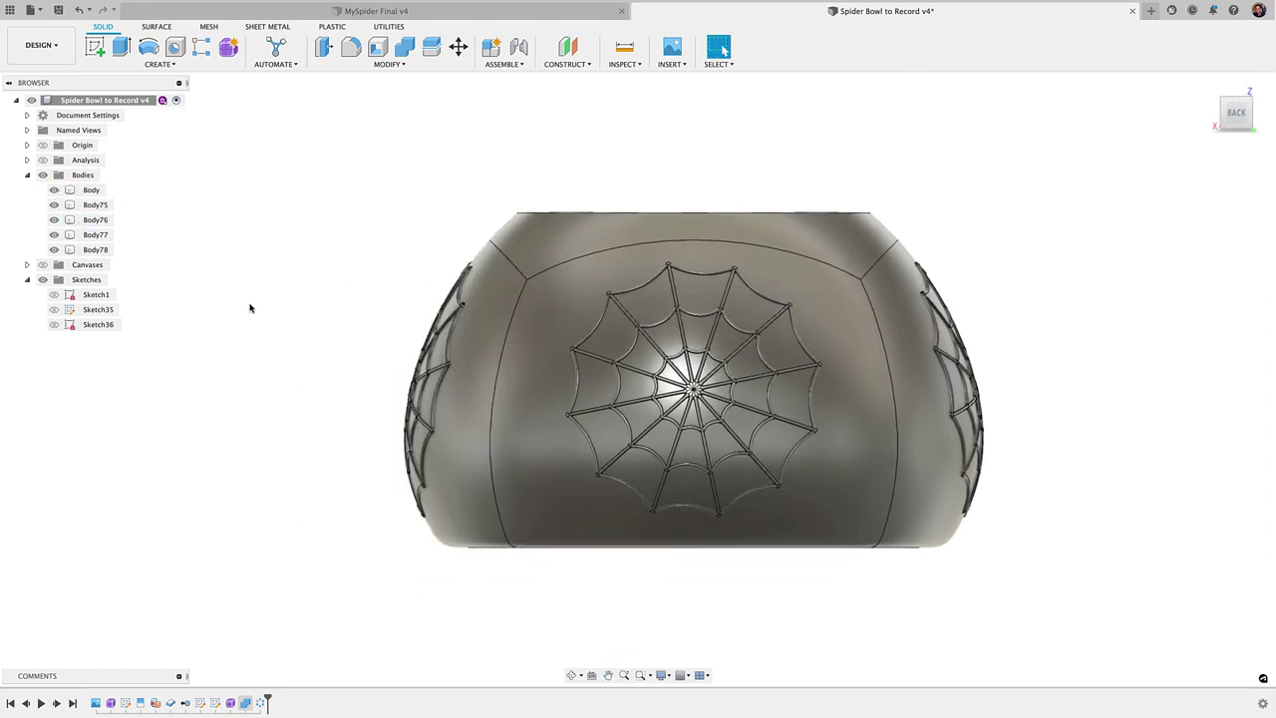
{"action": "middle_click_drag", "start_coordinate": [204, 289], "coordinate": [249, 383], "text": "shift"}
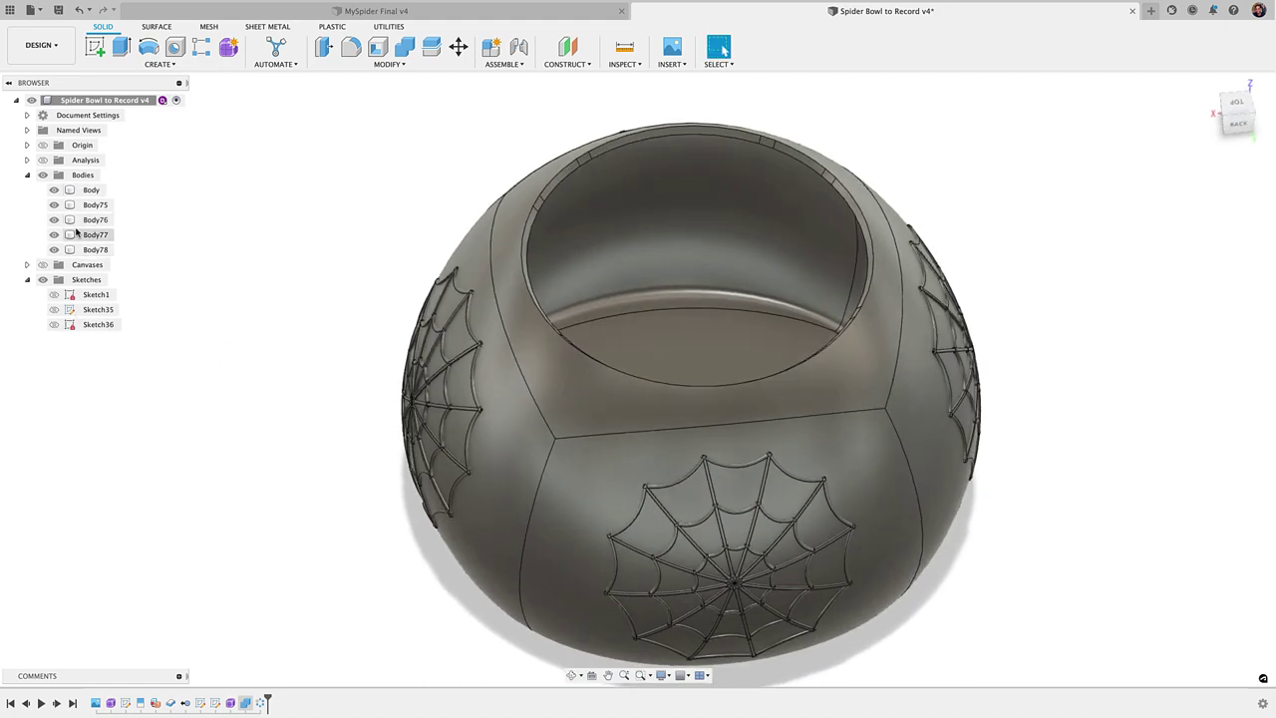
- Combine the four web bodies with the bowl using Join, with the bowl as the target body
{"action": "left_click", "coordinate": [389, 64]}
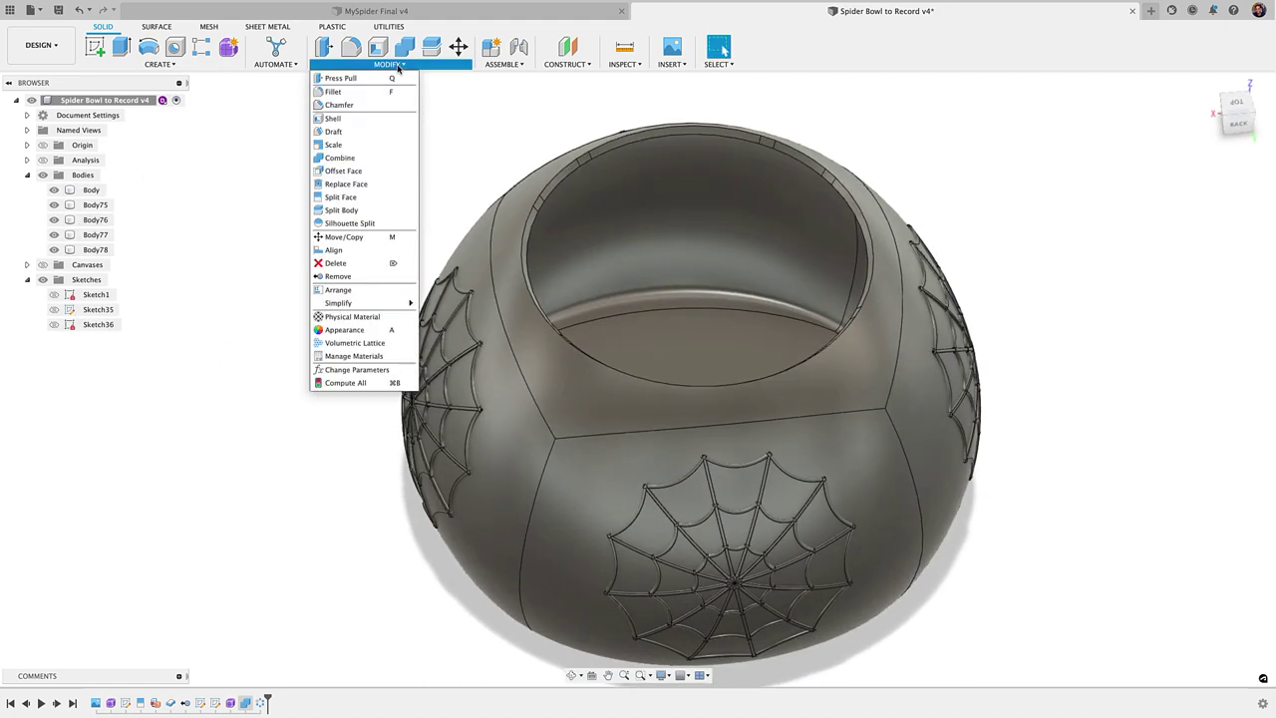
{"action": "left_click", "coordinate": [339, 158]}
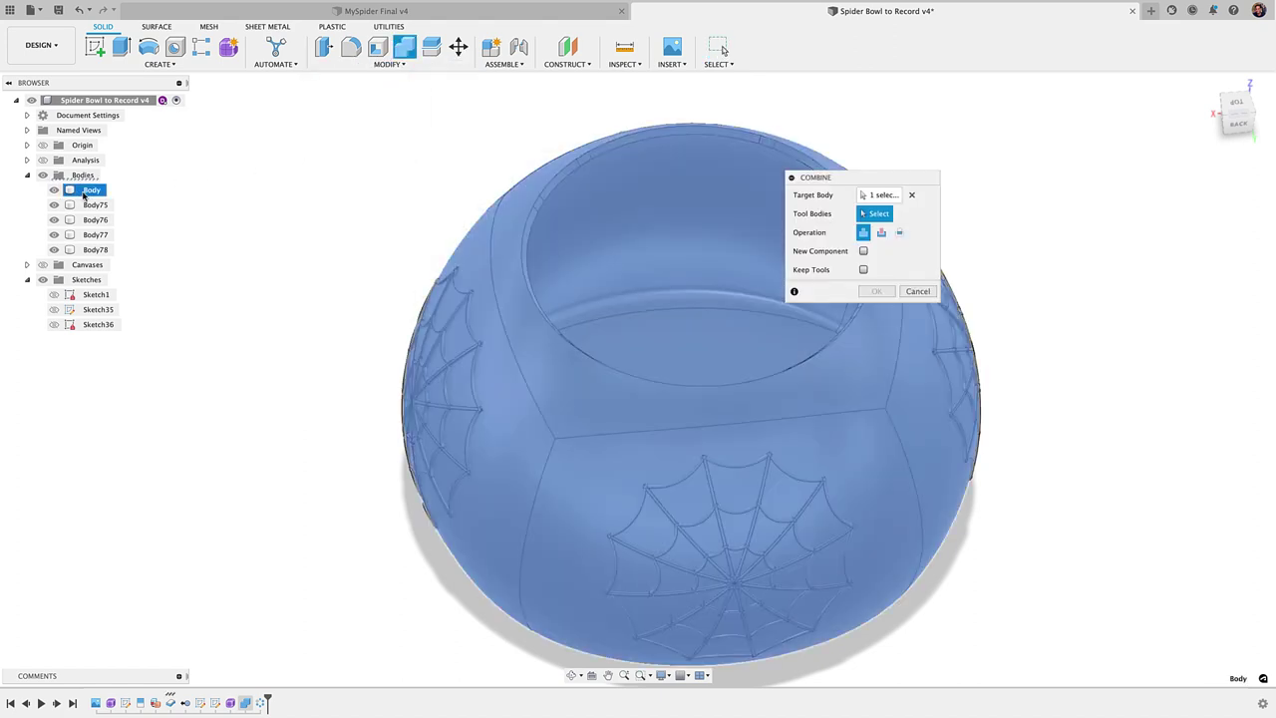
{"action": "left_click", "coordinate": [90, 189]}
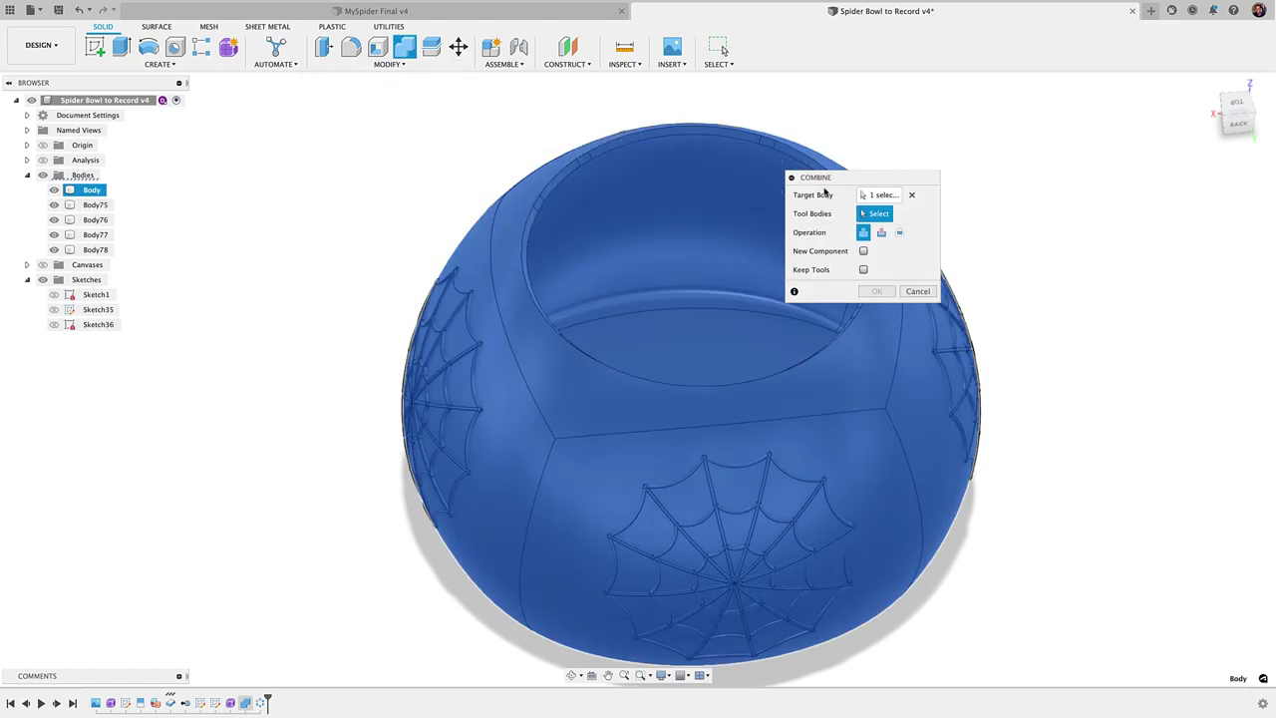
{"action": "left_click", "coordinate": [94, 205]}
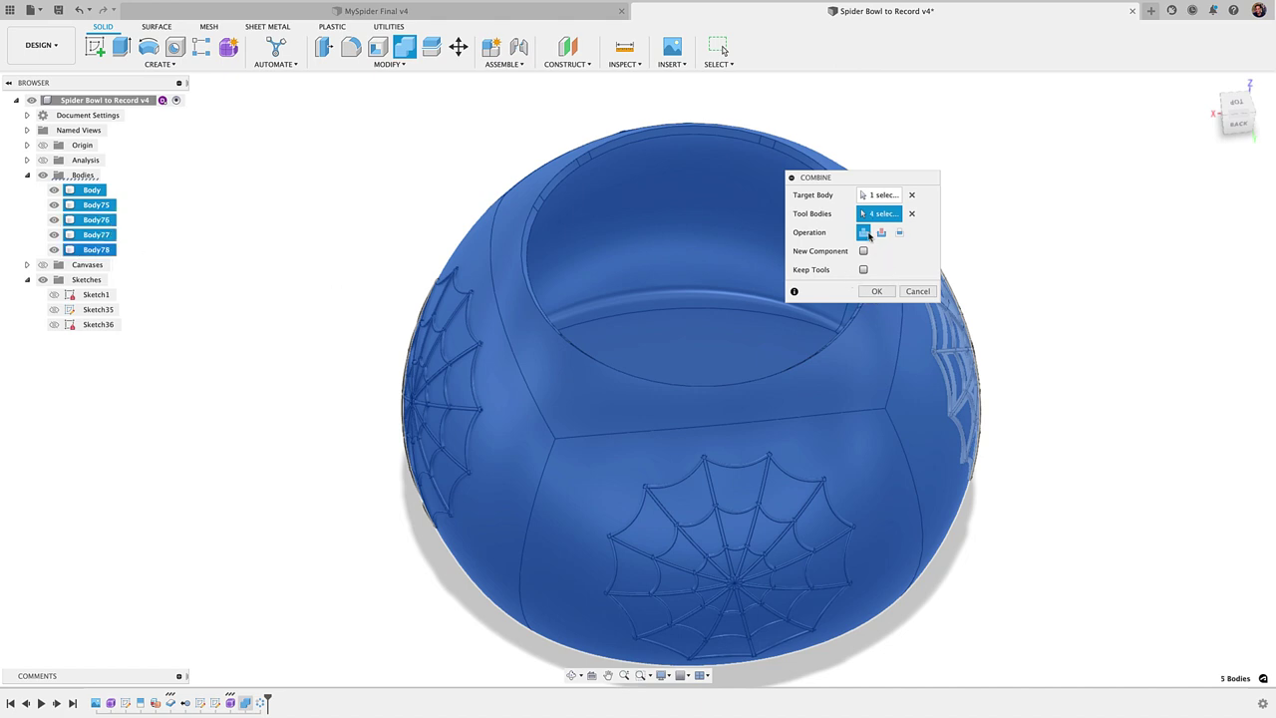
{"action": "left_click", "coordinate": [877, 291]}
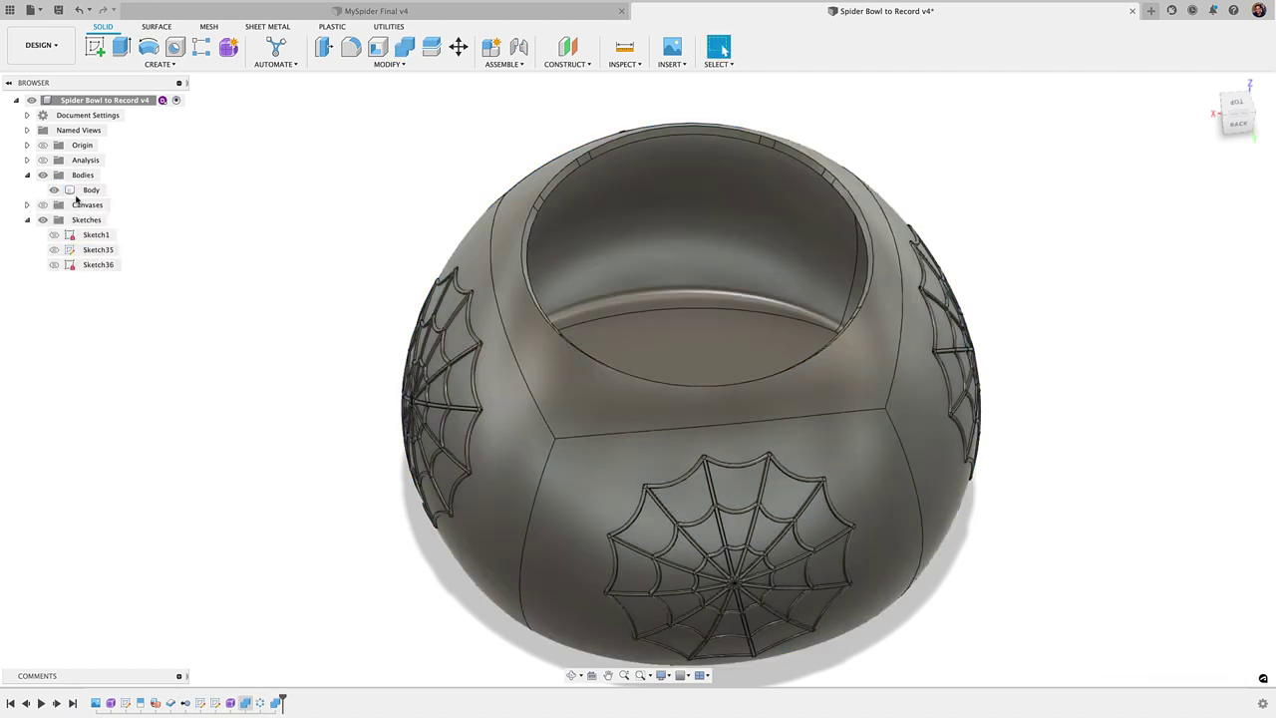
- Examine the joined bowl body and its four raised webs from all around, up close and from a distance
{"action": "left_click", "coordinate": [80, 189]}
{"action": "scroll", "coordinate": [539, 506], "scroll_direction": "down", "scroll_amount": 2}
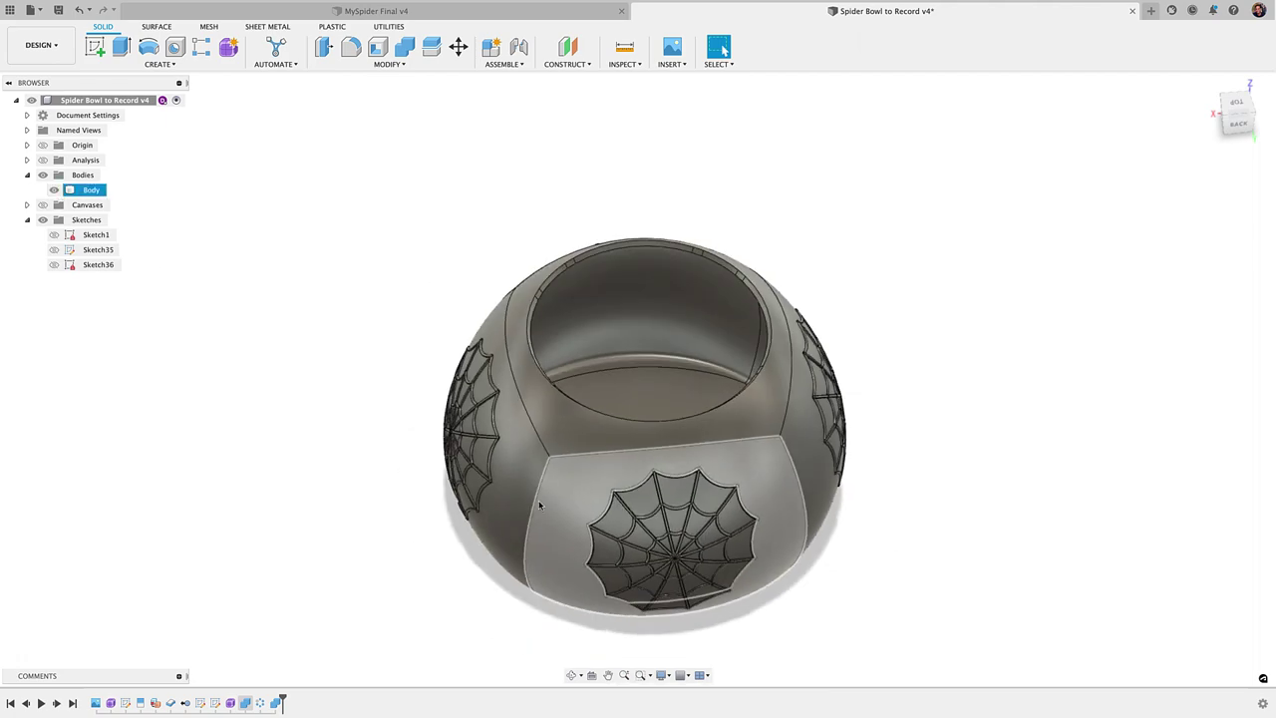
{"action": "middle_click_drag", "start_coordinate": [539, 505], "coordinate": [558, 472], "text": "shift"}
{"action": "scroll", "coordinate": [698, 503], "scroll_direction": "up", "scroll_amount": 5}
{"action": "scroll", "coordinate": [740, 511], "scroll_direction": "down", "scroll_amount": 3}
{"action": "middle_click_drag", "start_coordinate": [740, 511], "coordinate": [652, 498], "text": "shift"}
{"action": "scroll", "coordinate": [740, 515], "scroll_direction": "down", "scroll_amount": 2}
{"action": "scroll", "coordinate": [652, 499], "scroll_direction": "down", "scroll_amount": 1}
{"action": "left_click", "coordinate": [277, 112]}
{"action": "middle_click_drag", "start_coordinate": [301, 250], "coordinate": [233, 335], "text": "shift"}
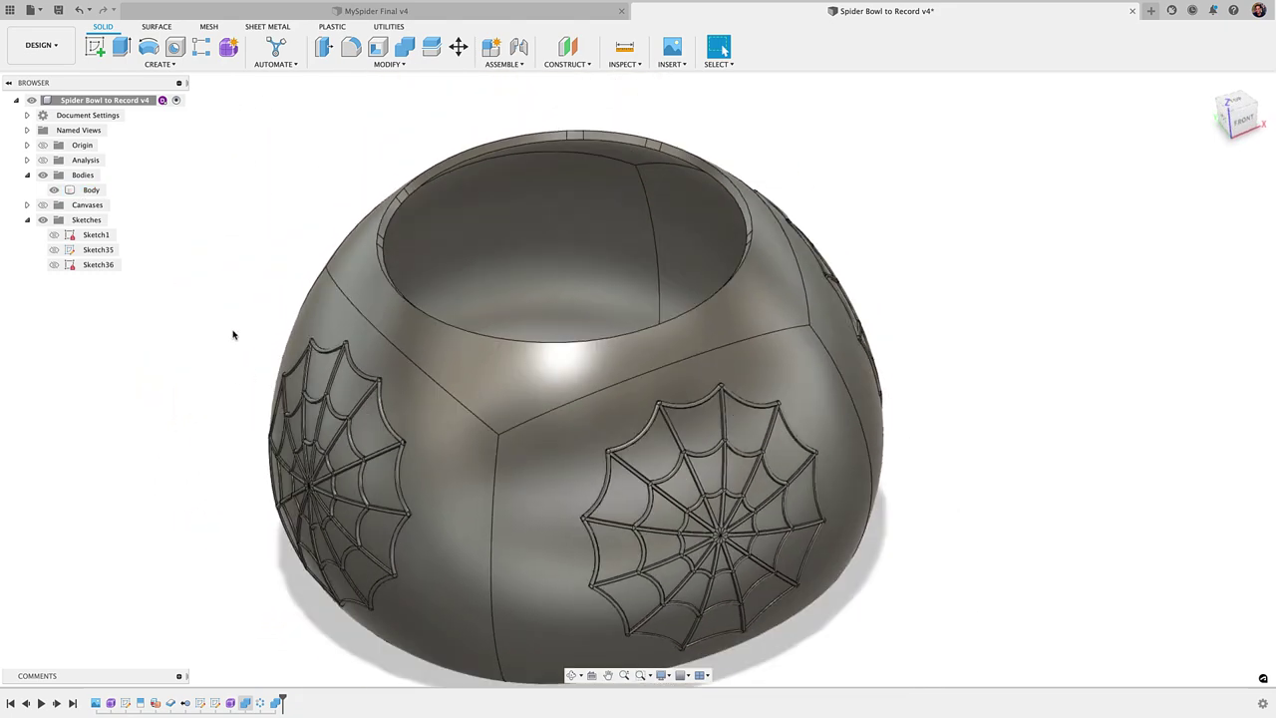
{"action": "left_click", "coordinate": [342, 399]}
{"action": "middle_click_drag", "start_coordinate": [342, 399], "coordinate": [287, 509], "text": "shift"}
{"action": "left_click", "coordinate": [184, 434]}
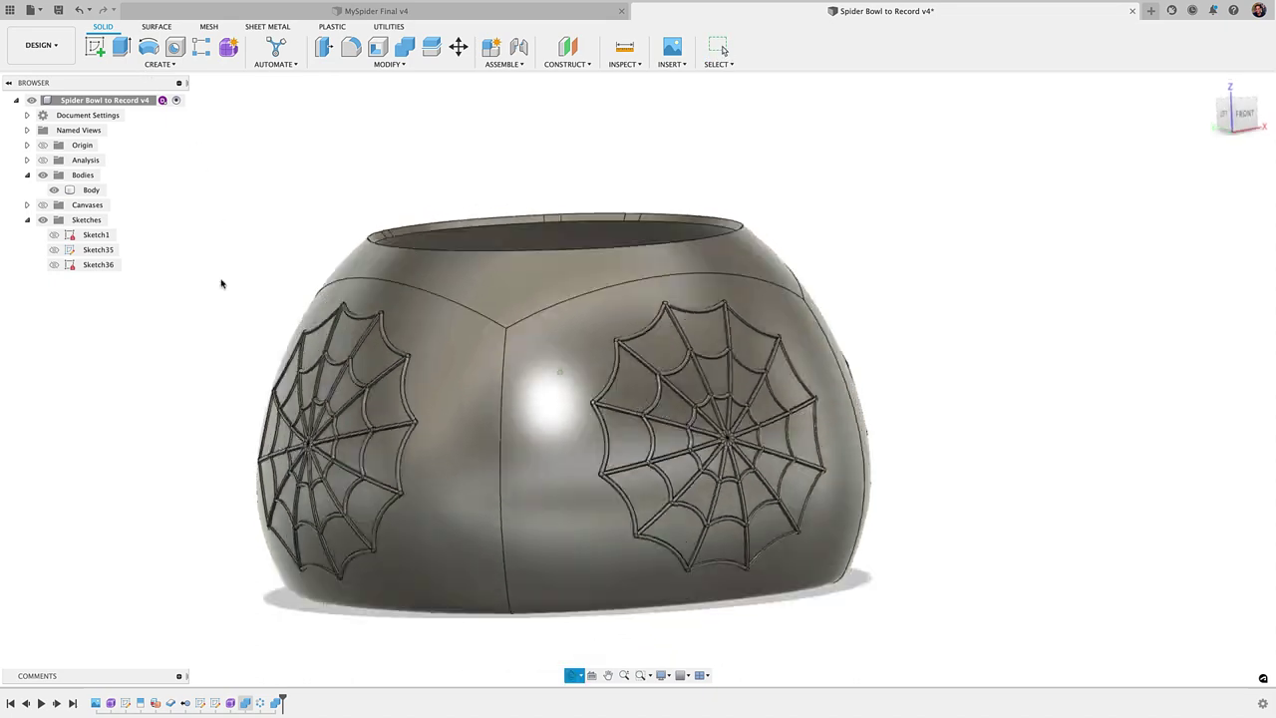
{"action": "left_click", "coordinate": [159, 64]}
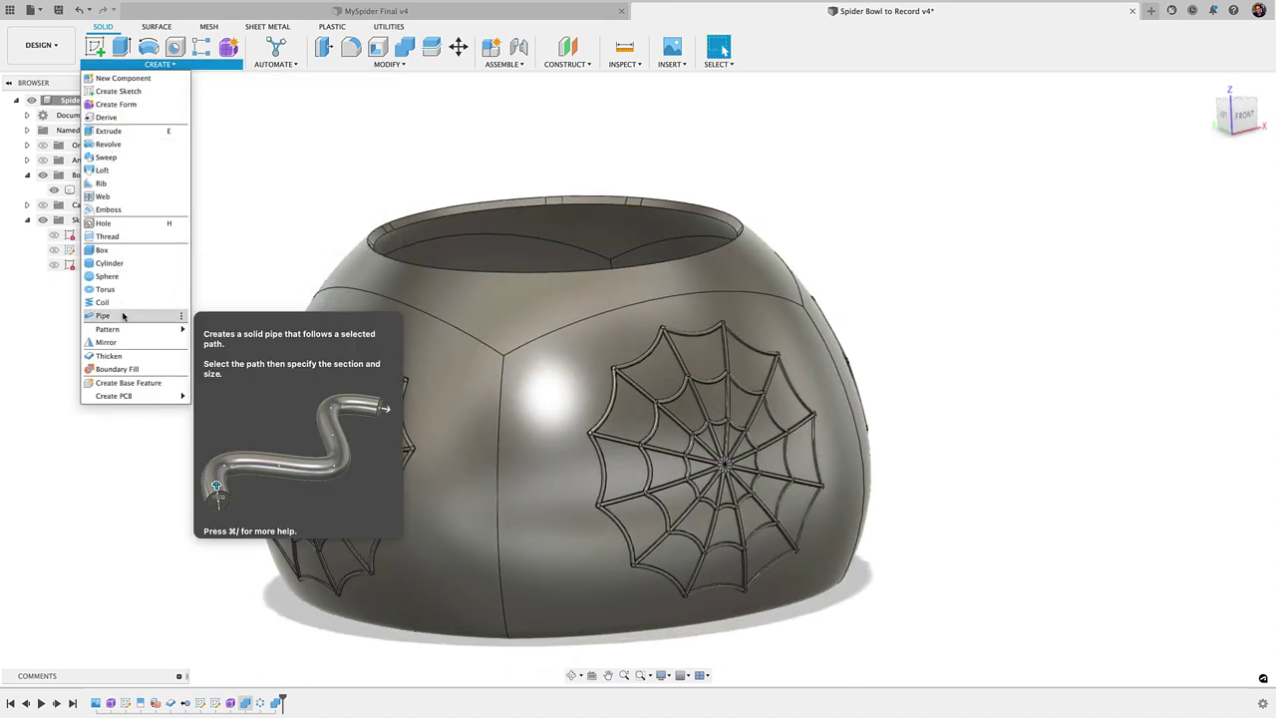
{"action": "left_click", "coordinate": [268, 172]}
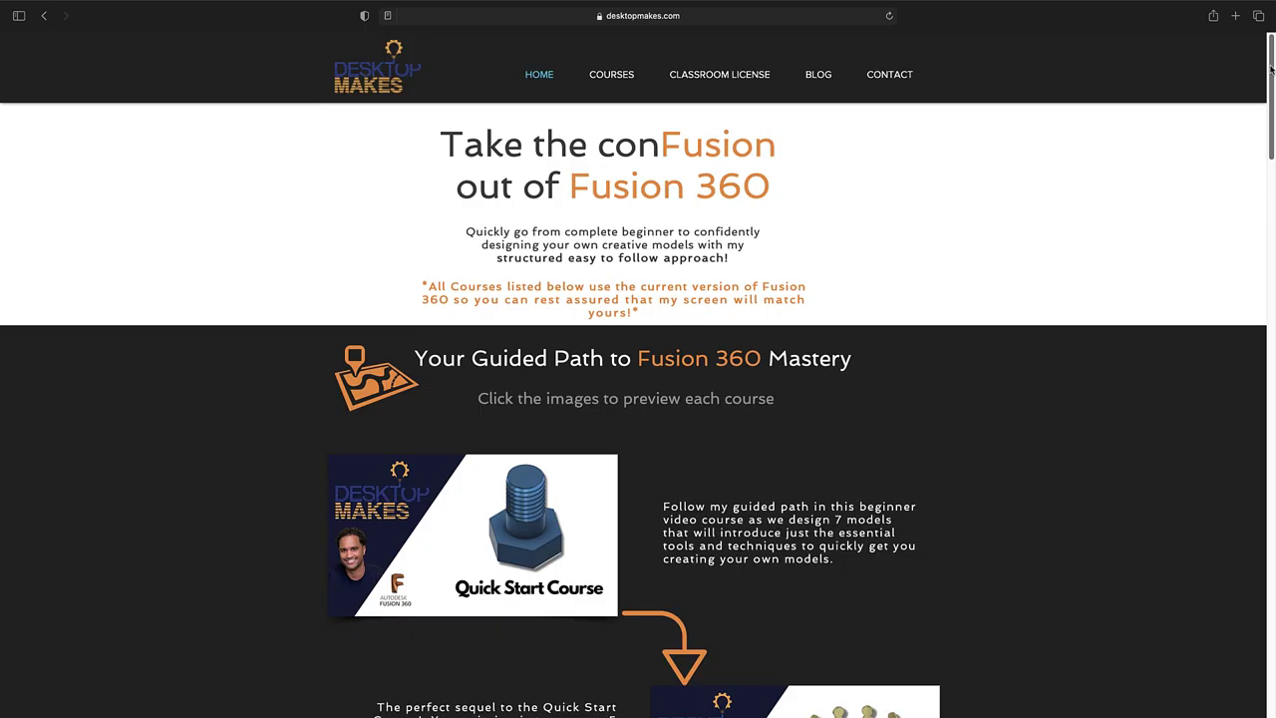
- Browse the Fusion 360 course listings on the desktopmakes.com home page
{"action": "scroll", "coordinate": [639, 375], "scroll_direction": "down", "scroll_amount": 2}
{"action": "scroll", "coordinate": [1273, 90], "scroll_direction": "down", "scroll_amount": 5}
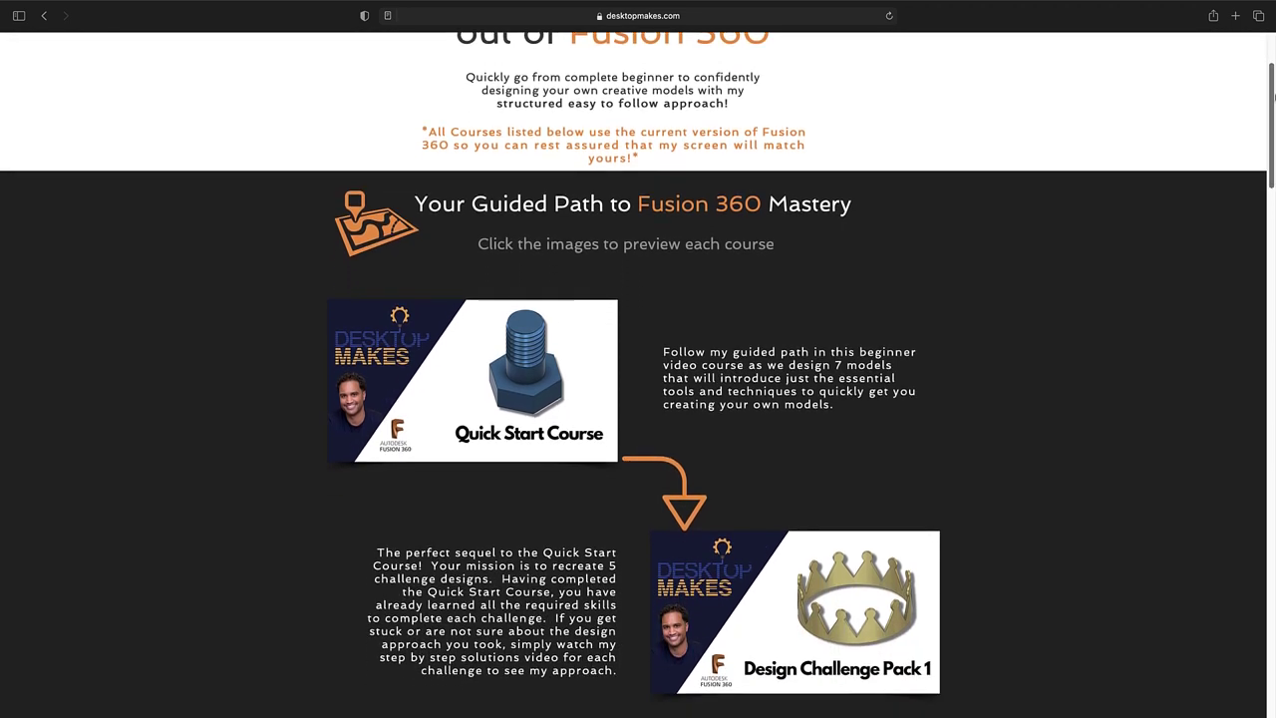